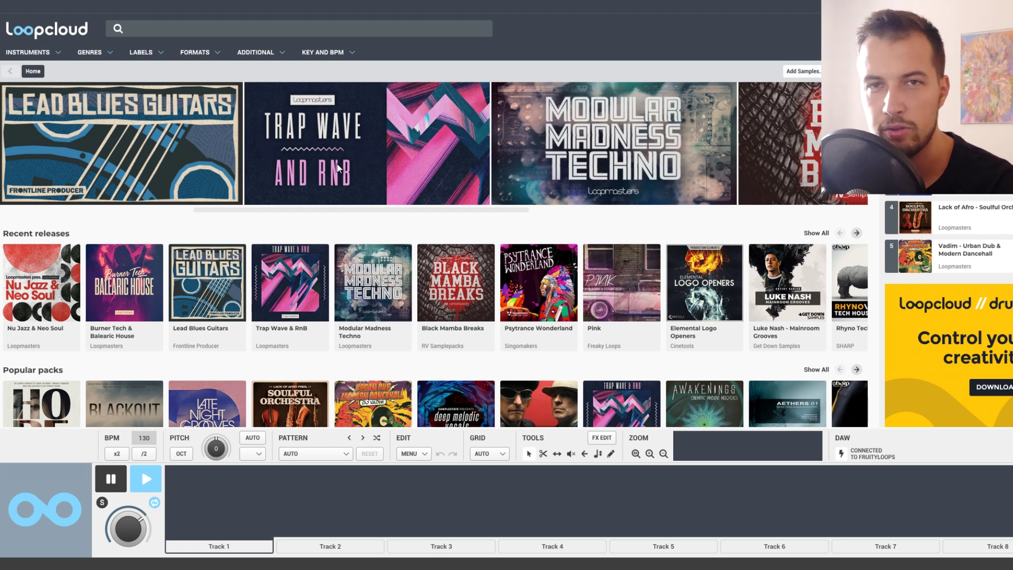
- View the sample library, and return to the Home page
{"action": "key", "text": "ctrl+l"}
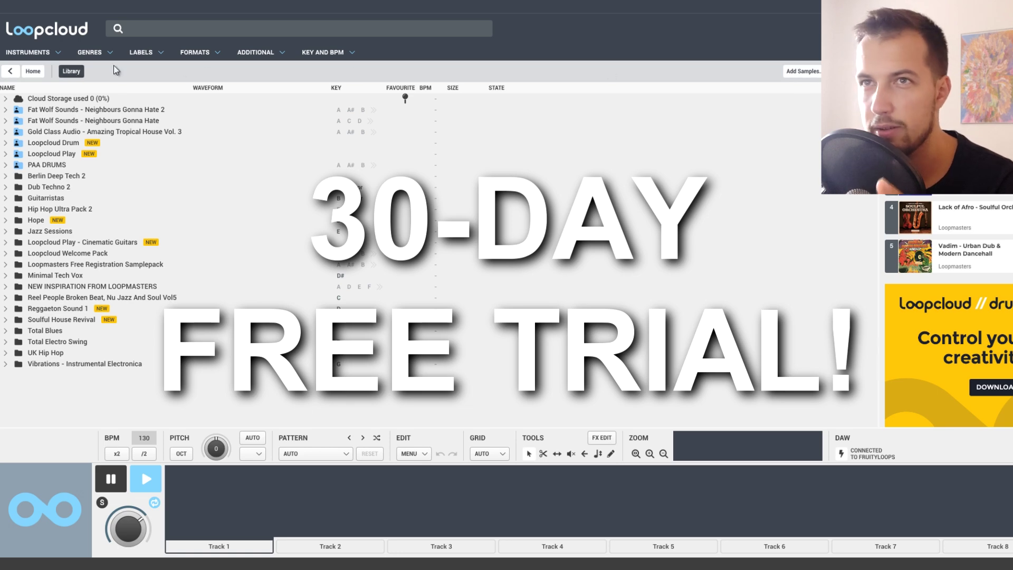
{"action": "left_click", "coordinate": [33, 77]}
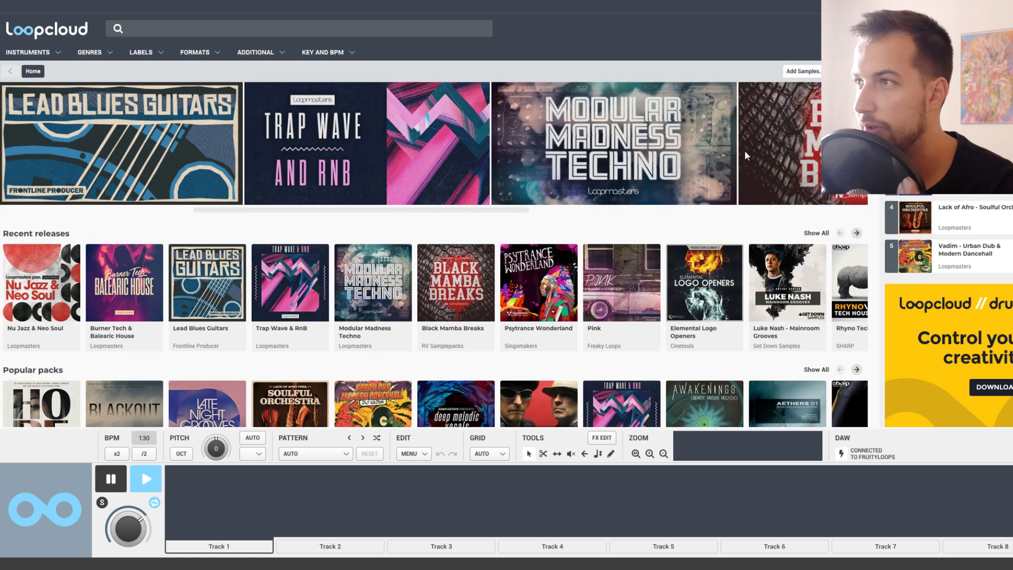
- Switch to the web timer and start a 30-minute countdown
{"action": "mouse_move", "coordinate": [705, 143]}
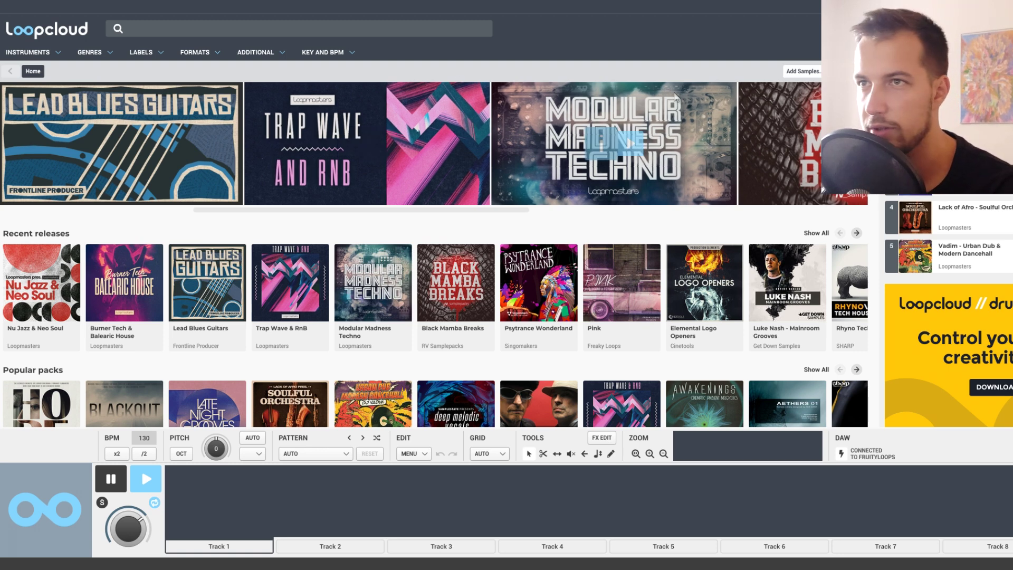
{"action": "mouse_move", "coordinate": [706, 284]}
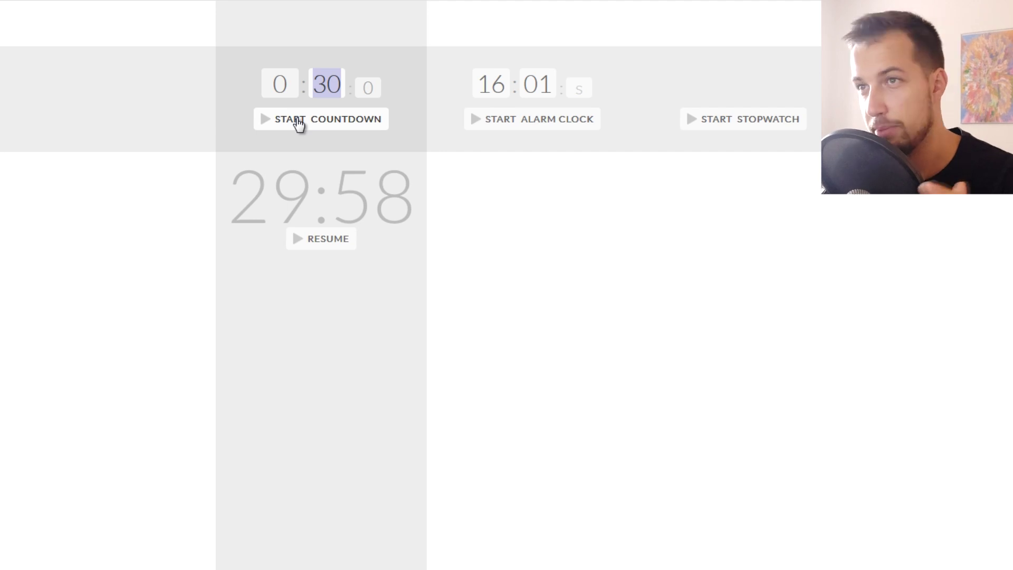
{"action": "left_click", "coordinate": [304, 124]}
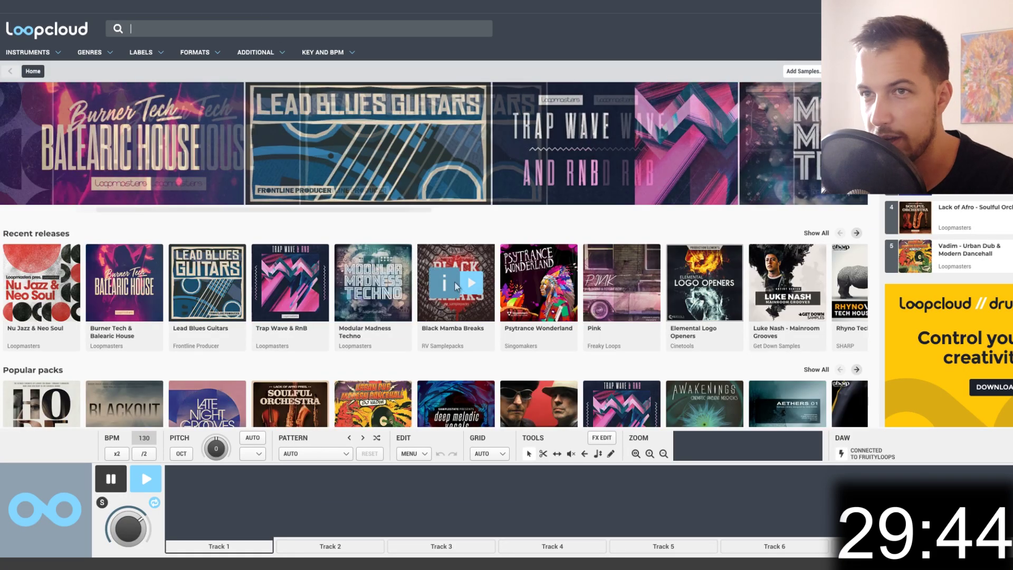
- Filter the store's samples to the Progressive house genre and to loops only
{"action": "scroll", "coordinate": [87, 286], "scroll_direction": "down", "scroll_amount": 4}
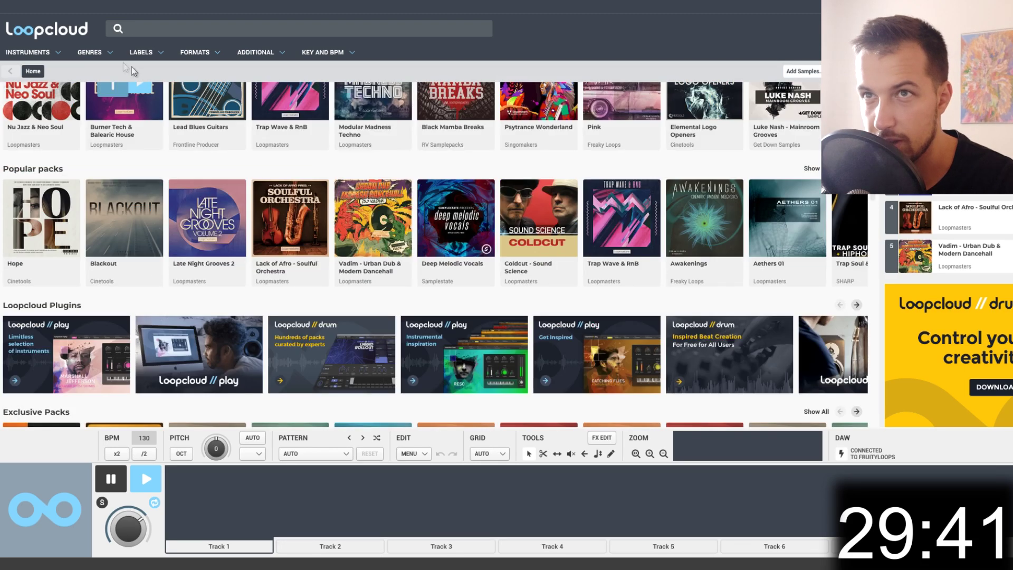
{"action": "left_click", "coordinate": [94, 53]}
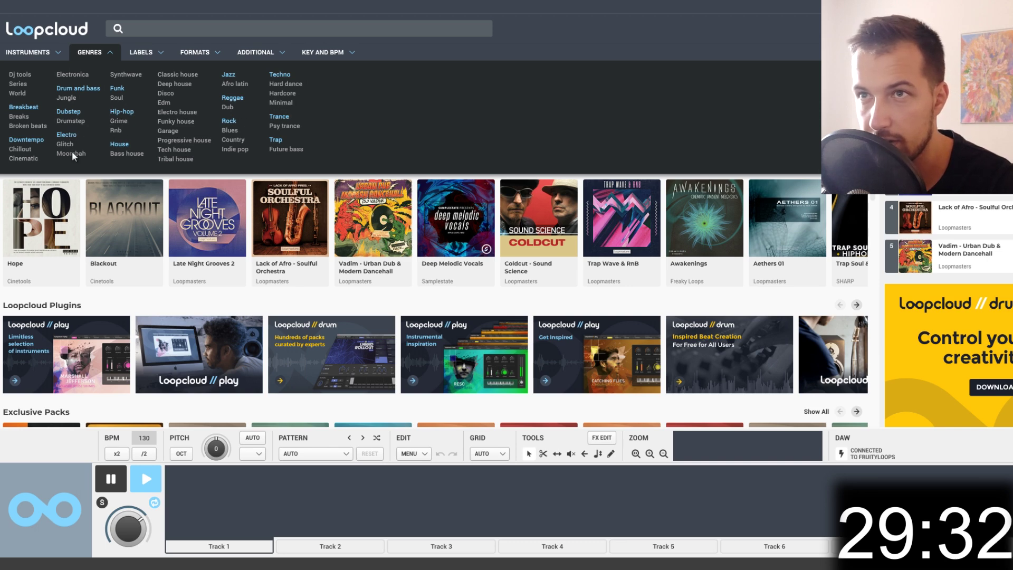
{"action": "left_click", "coordinate": [196, 140]}
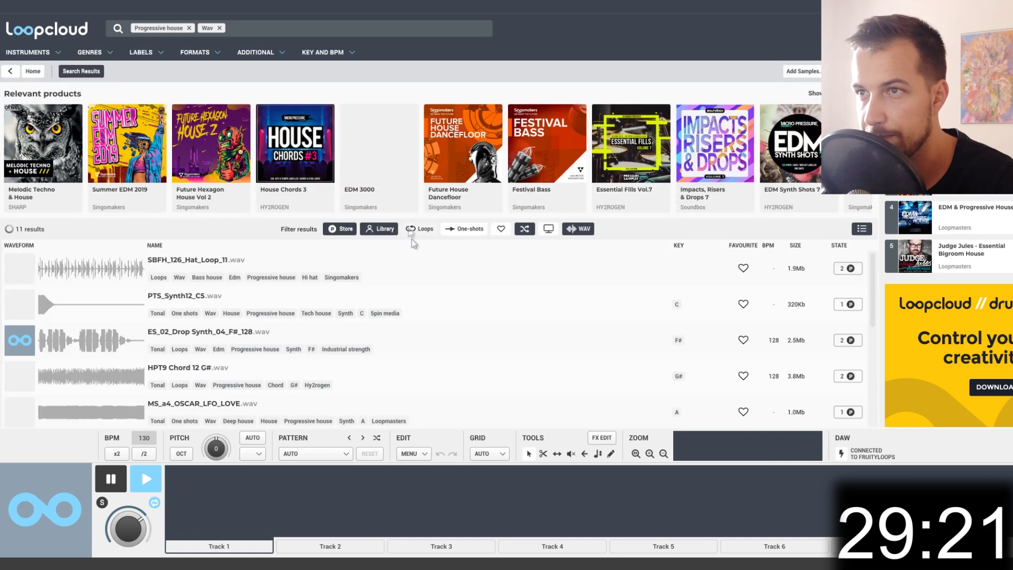
{"action": "left_click", "coordinate": [420, 228]}
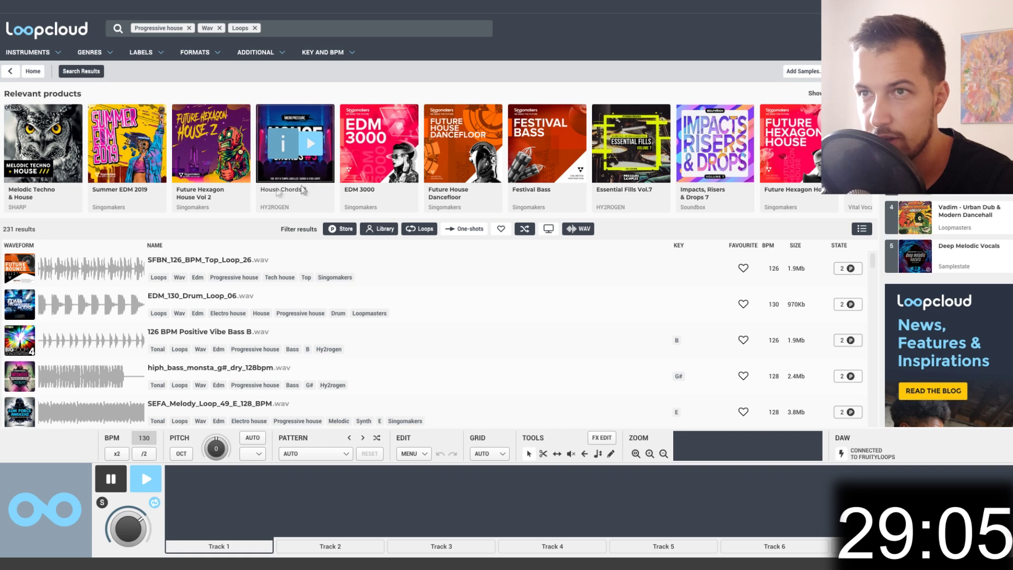
- Open the Future Hexagon House Vol 2 pack and audition SFR2_125_D_Piano_Loop_15 on Track 1
{"action": "left_click", "coordinate": [208, 174]}
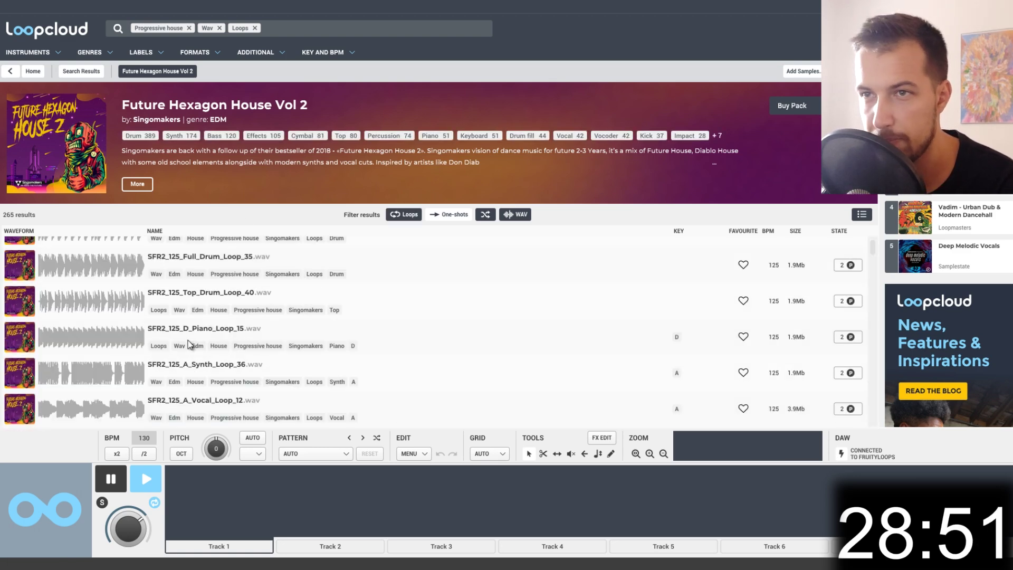
{"action": "left_click", "coordinate": [71, 343]}
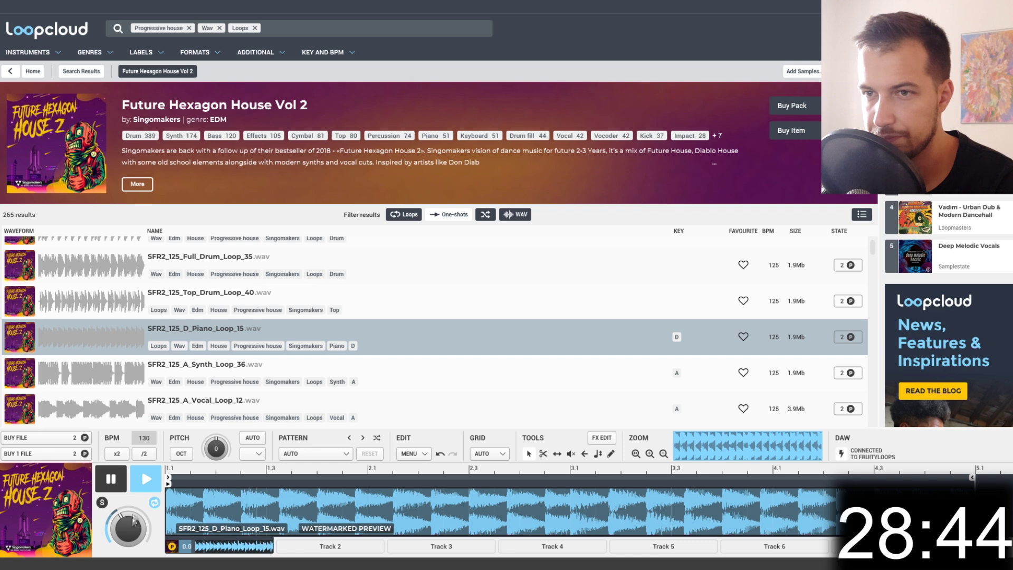
{"action": "left_click", "coordinate": [113, 481]}
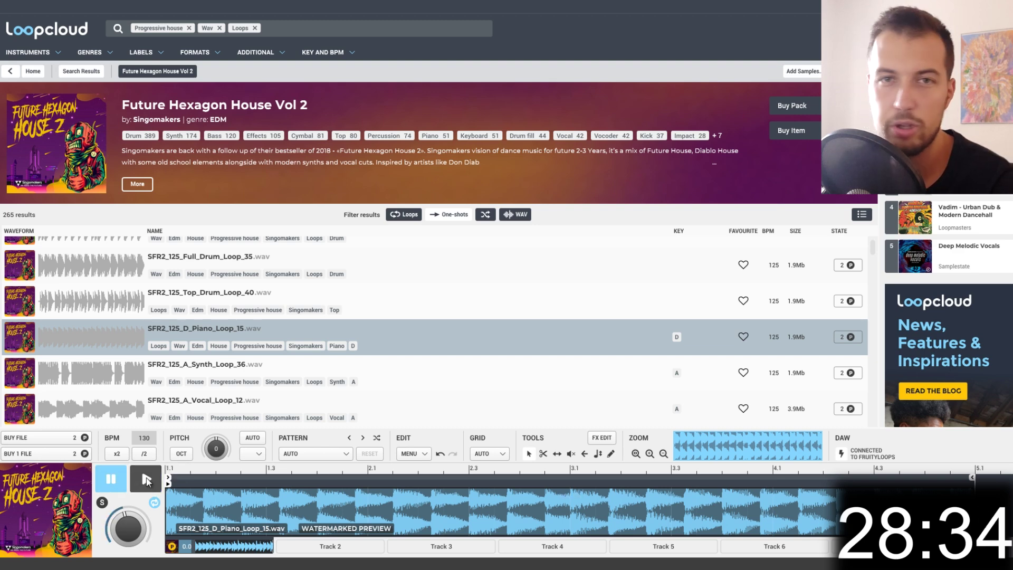
- Try SFR2_125_Top_Drum_Loop_40 on Track 2 alongside the piano loop, and remove it from the track
{"action": "left_click", "coordinate": [331, 547]}
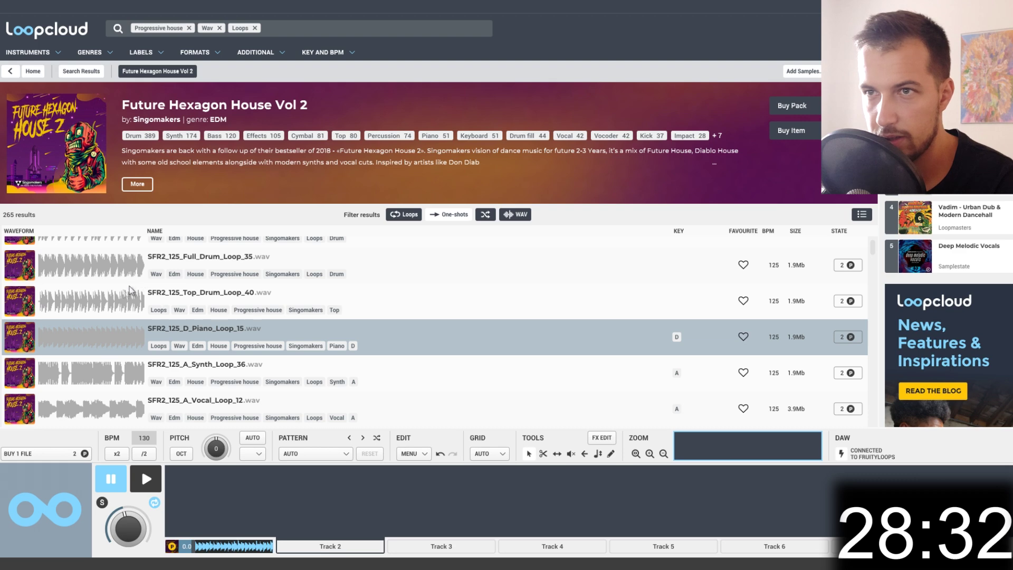
{"action": "left_click", "coordinate": [58, 300]}
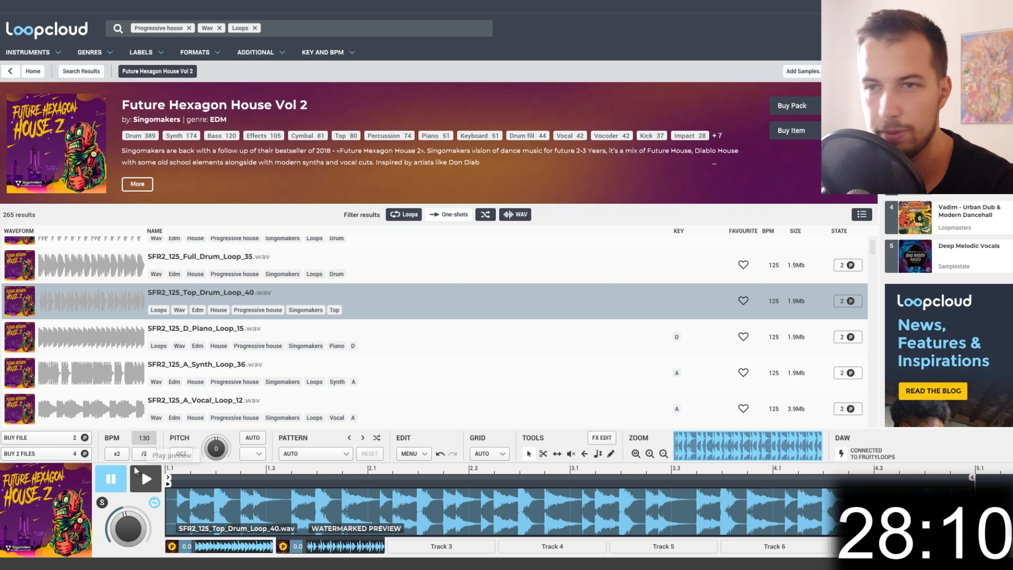
{"action": "left_click", "coordinate": [156, 481]}
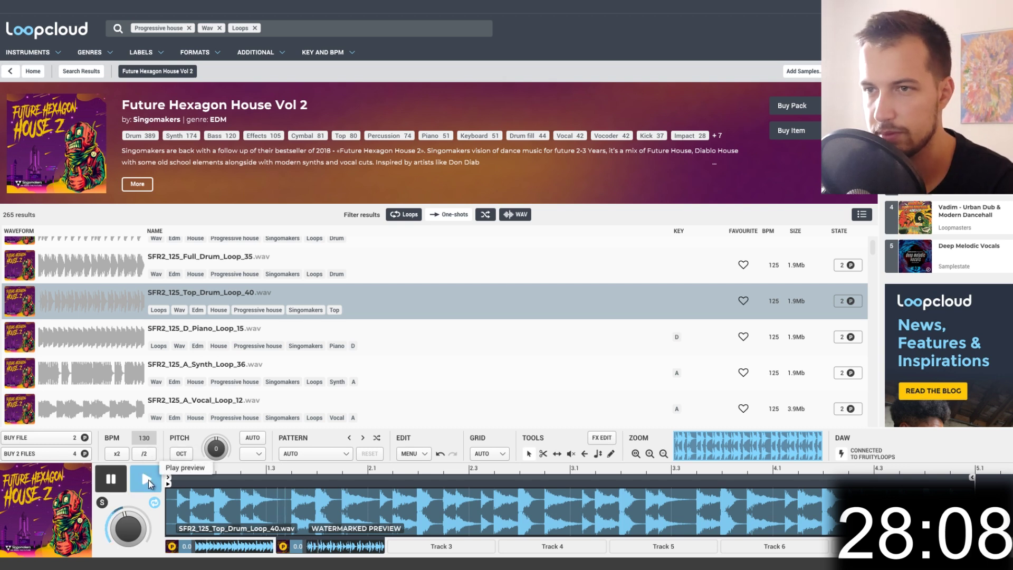
{"action": "left_click", "coordinate": [113, 478]}
{"action": "right_click", "coordinate": [323, 546]}
{"action": "left_click", "coordinate": [339, 518]}
- Apply the House Stabs 1 pattern from the Chords and Stabs factory presets to the piano loop on Track 1
{"action": "left_click", "coordinate": [259, 546]}
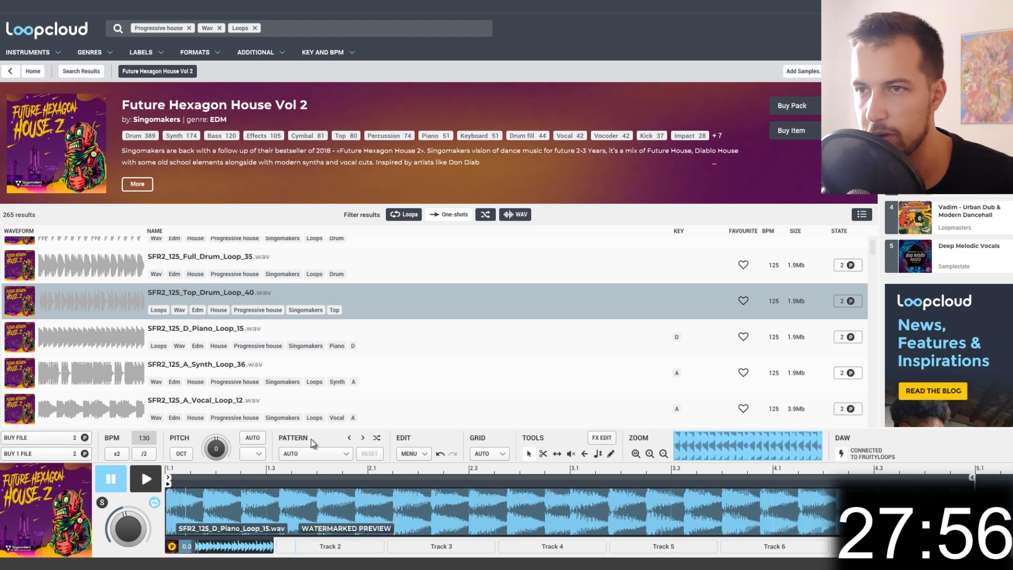
{"action": "left_click", "coordinate": [335, 457]}
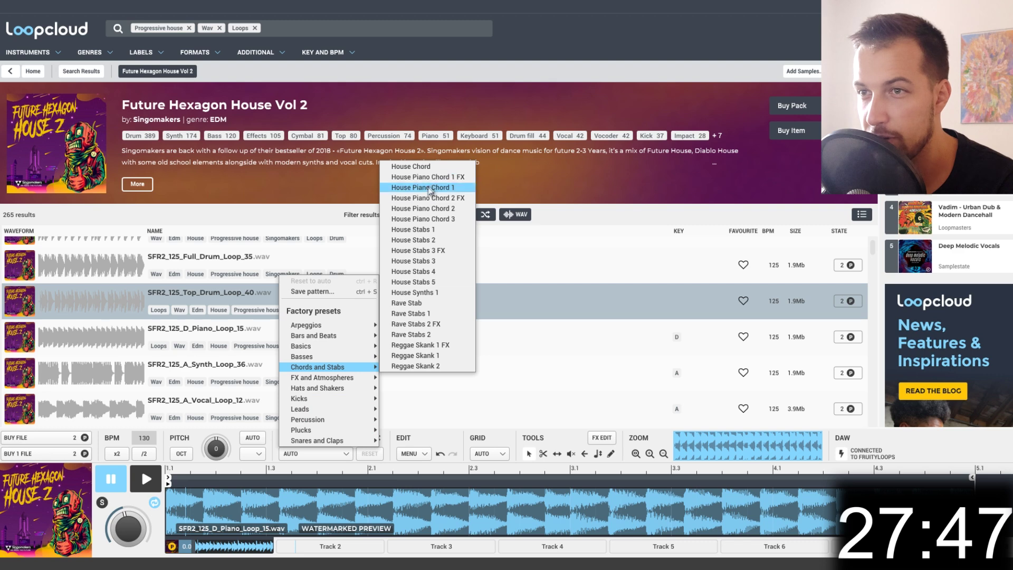
{"action": "mouse_move", "coordinate": [370, 357]}
{"action": "mouse_move", "coordinate": [334, 367]}
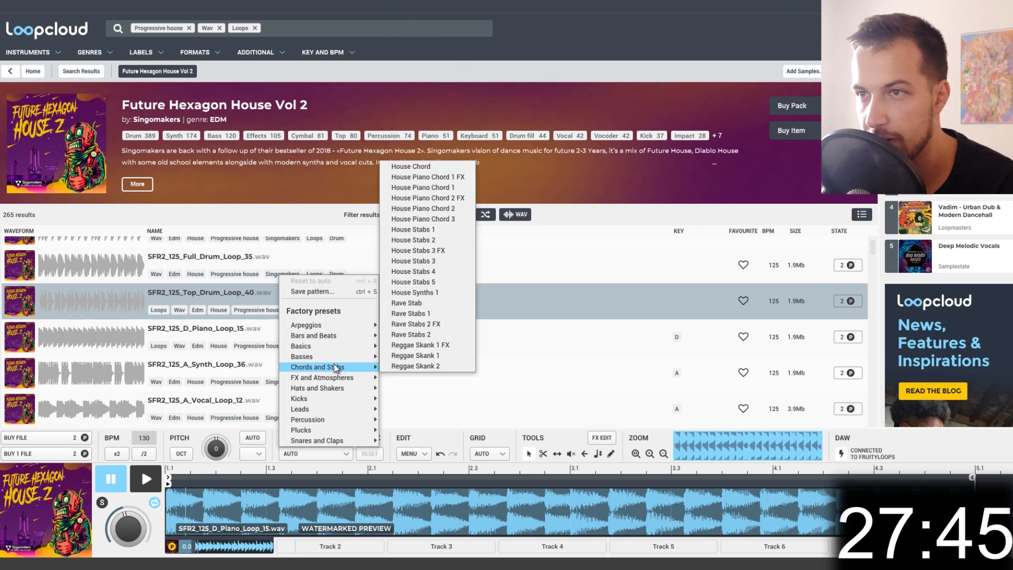
{"action": "left_click", "coordinate": [425, 230]}
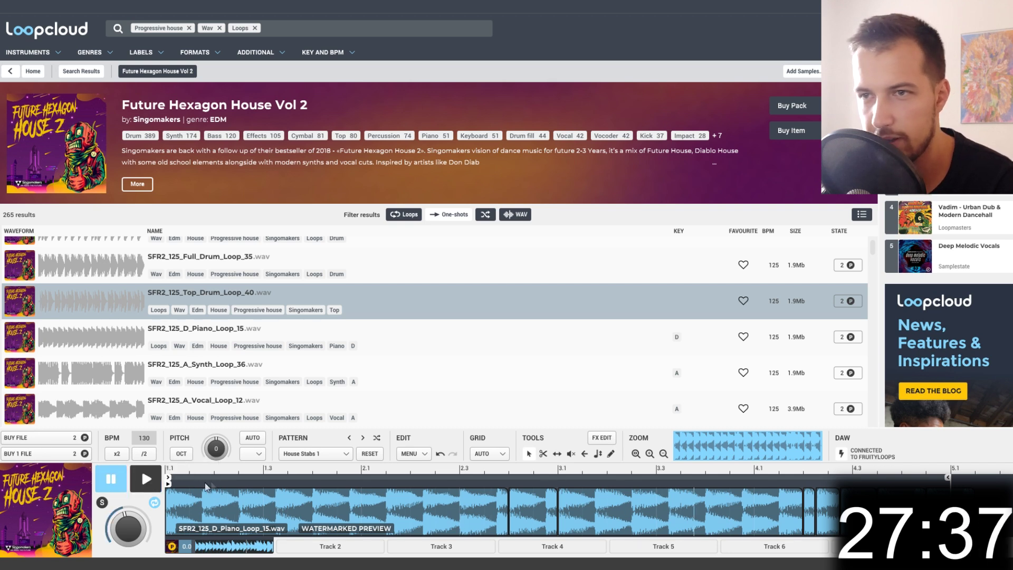
- Change the piano loop's pattern to the Rave Stab preset and preview the result
{"action": "left_click", "coordinate": [316, 454]}
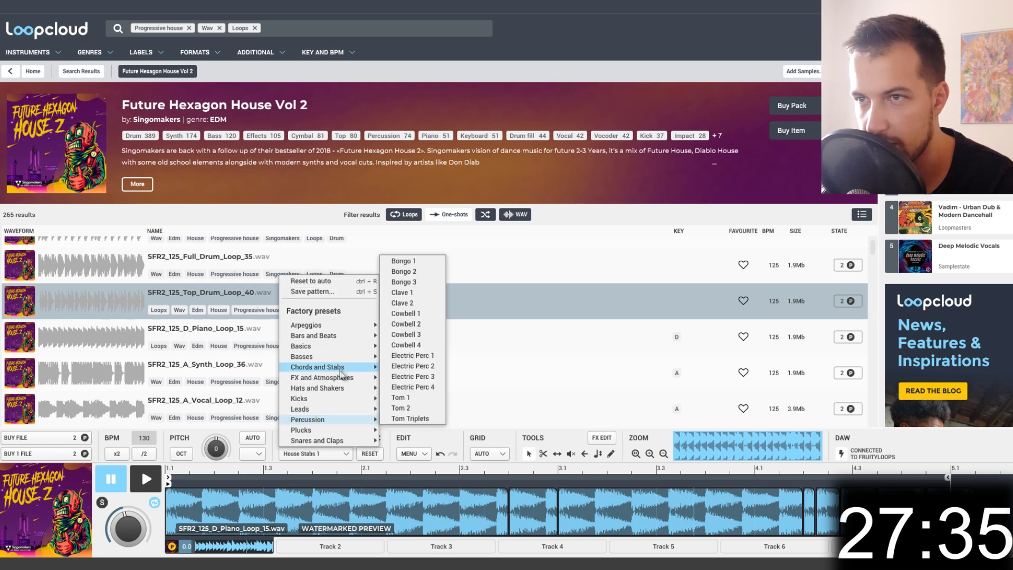
{"action": "mouse_move", "coordinate": [348, 366]}
{"action": "left_click", "coordinate": [423, 304]}
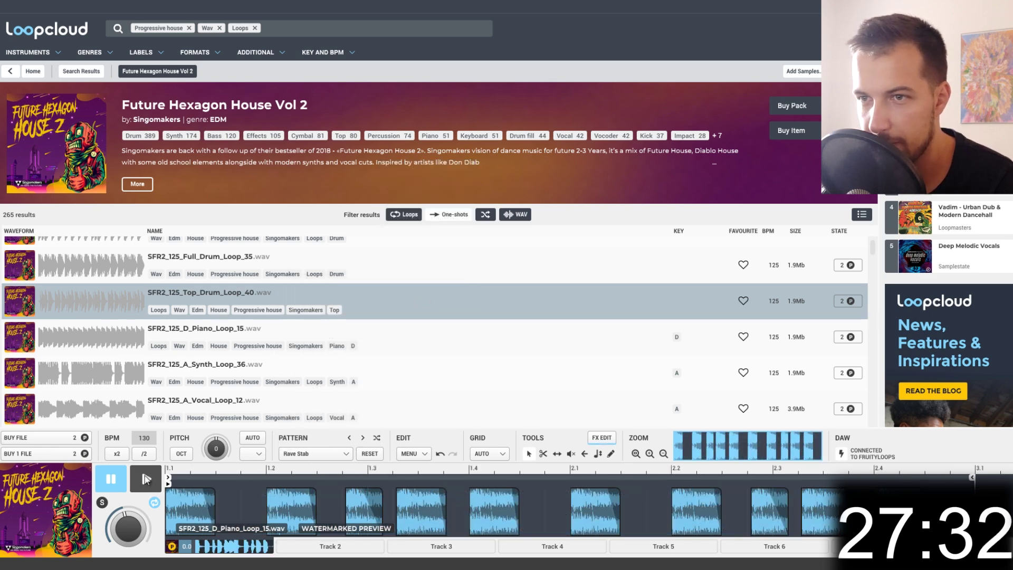
{"action": "left_click", "coordinate": [146, 479]}
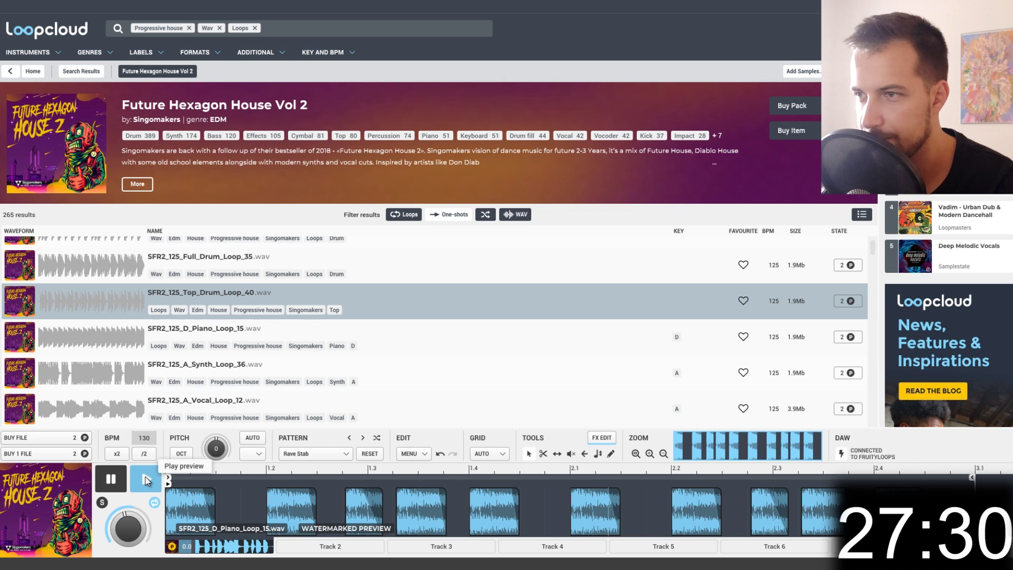
{"action": "left_click", "coordinate": [112, 478]}
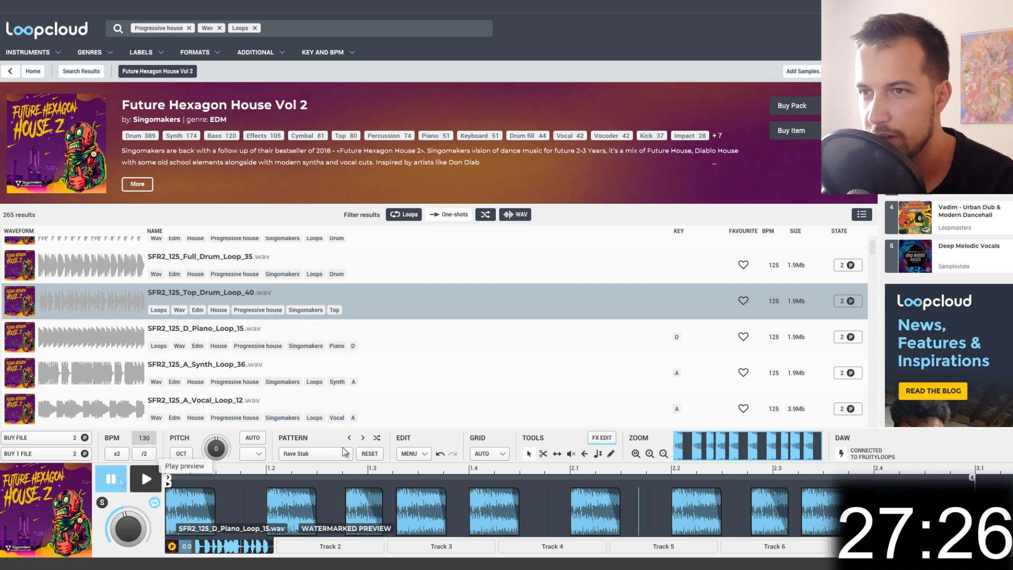
- Open the effects editor for the piano loop and browse the factory effect presets without adding one
{"action": "left_click", "coordinate": [326, 454]}
{"action": "left_click", "coordinate": [327, 457]}
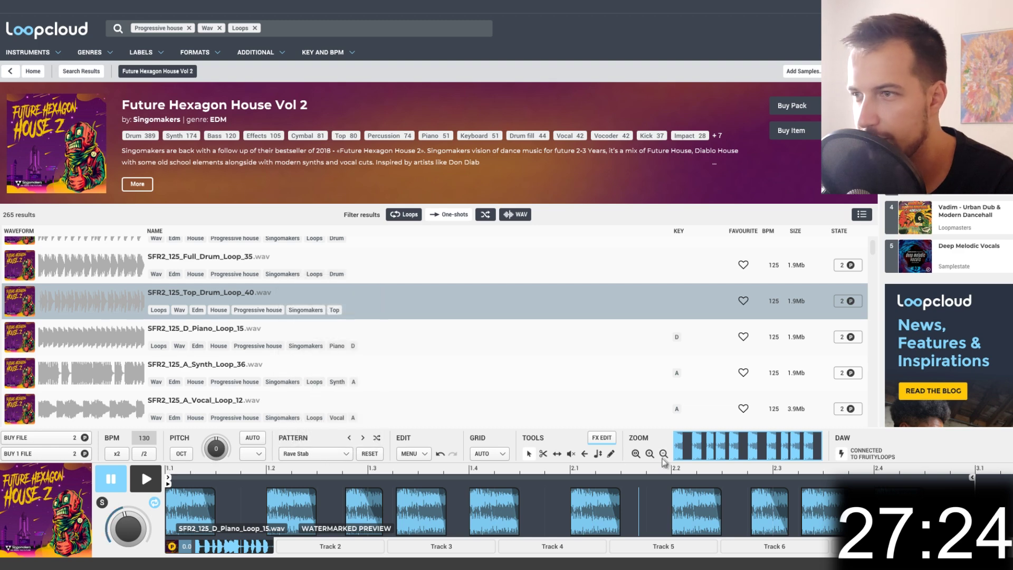
{"action": "left_click", "coordinate": [603, 438]}
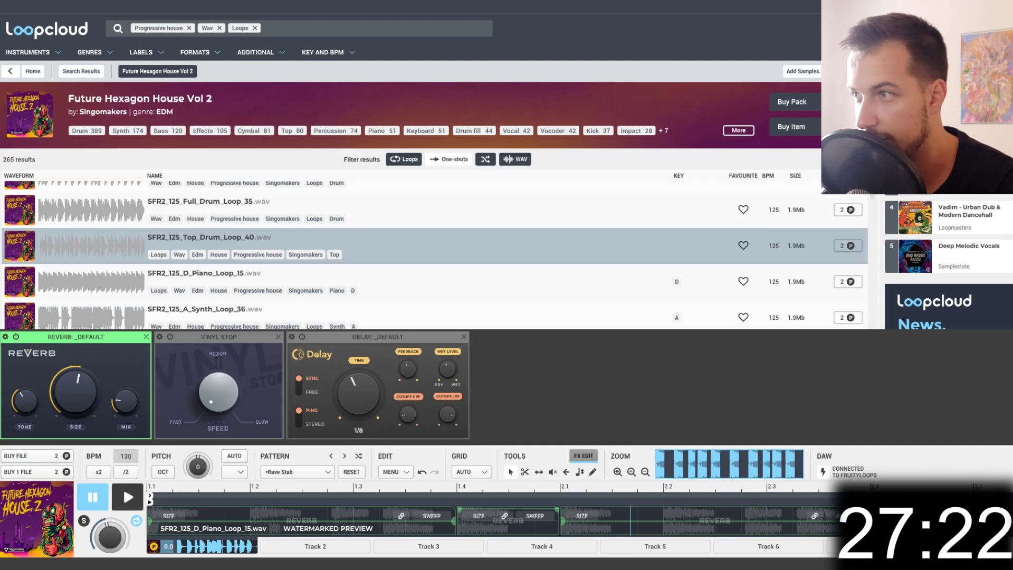
{"action": "left_click", "coordinate": [1008, 372]}
{"action": "mouse_move", "coordinate": [998, 316]}
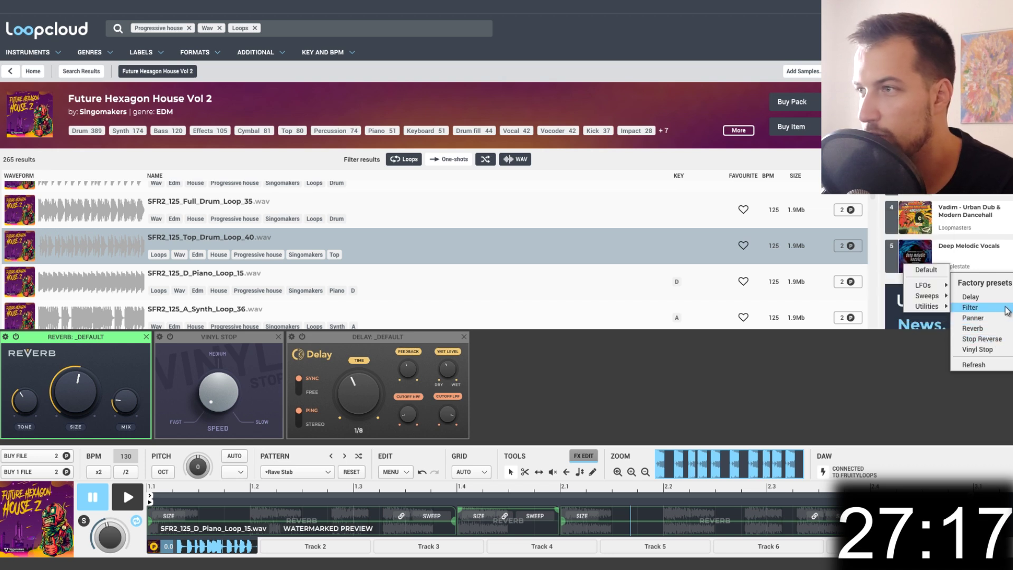
{"action": "left_click", "coordinate": [757, 408]}
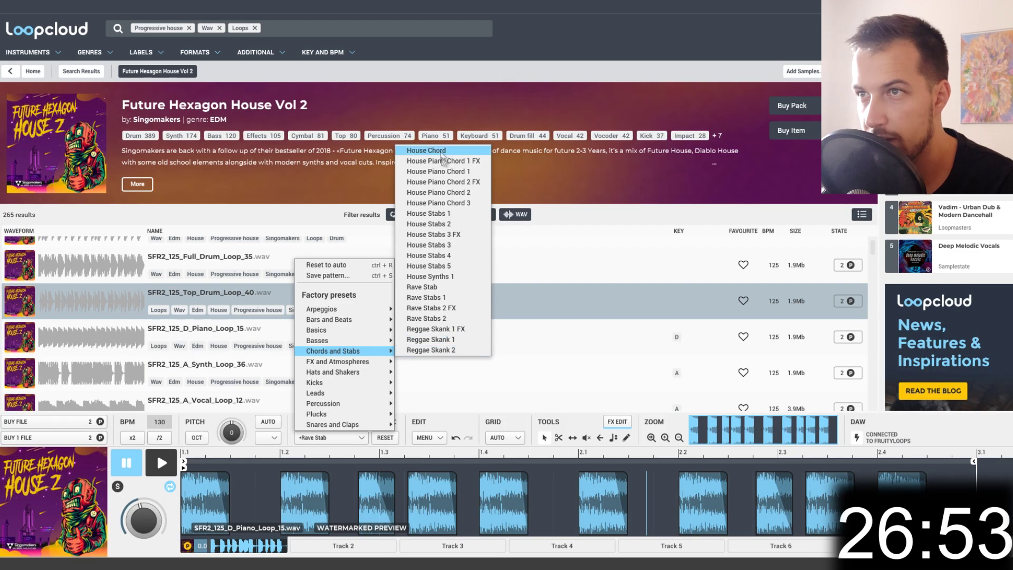
{"action": "left_click", "coordinate": [434, 187]}
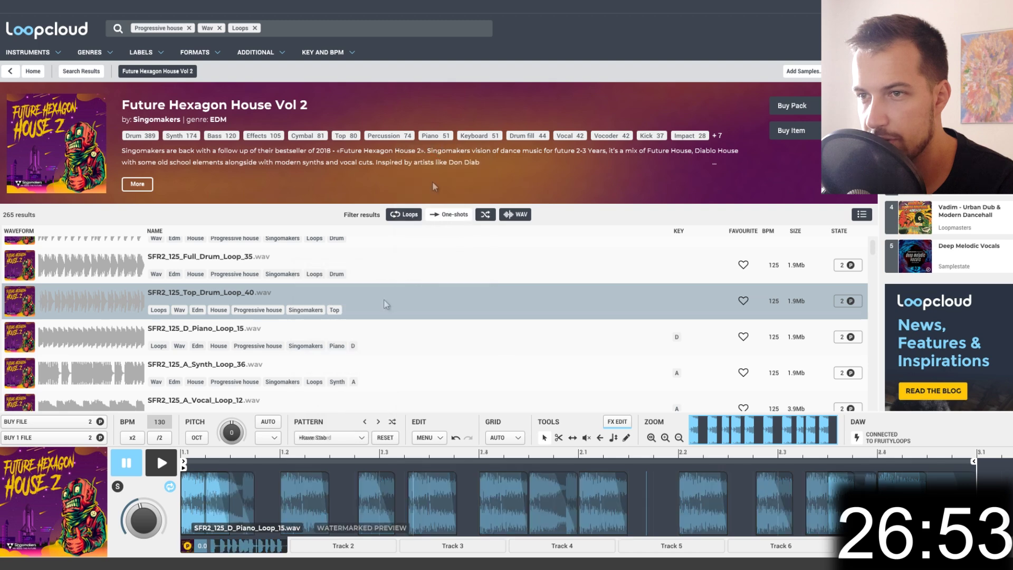
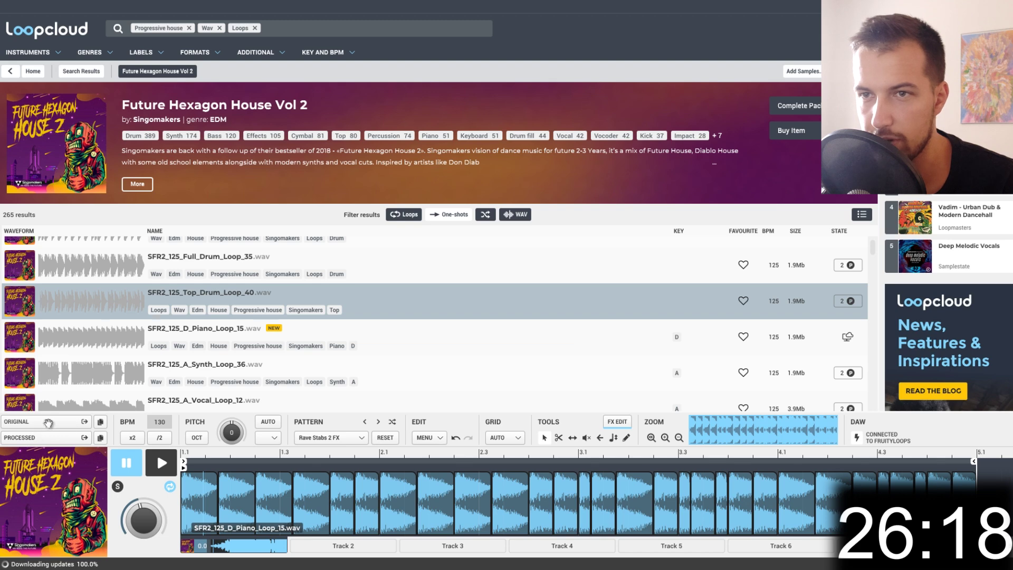
- Bring the original and processed versions of SFR2_125_D_Piano_Loop_15 from Loopcloud into the FL Studio playlist, on Tracks 2 and 3
{"action": "key", "text": "alt+Tab"}
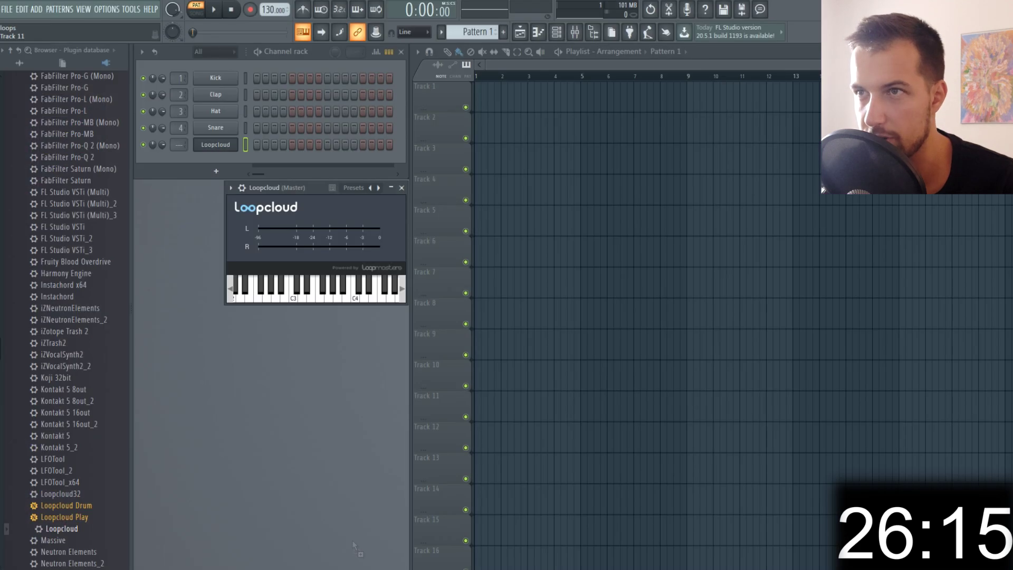
{"action": "left_click_drag", "start_coordinate": [553, 119], "coordinate": [553, 120]}
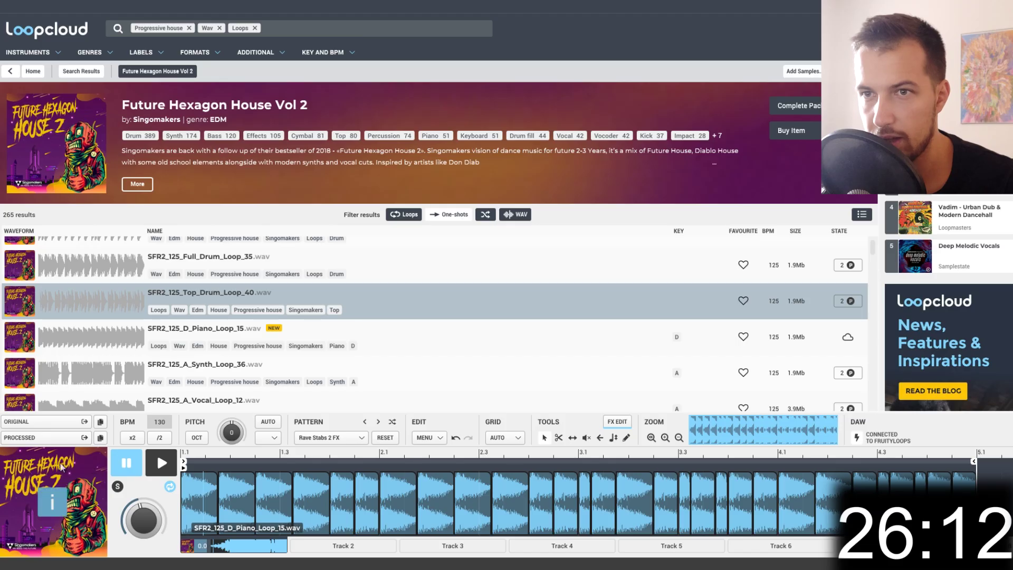
{"action": "left_click_drag", "start_coordinate": [32, 438], "coordinate": [651, 164]}
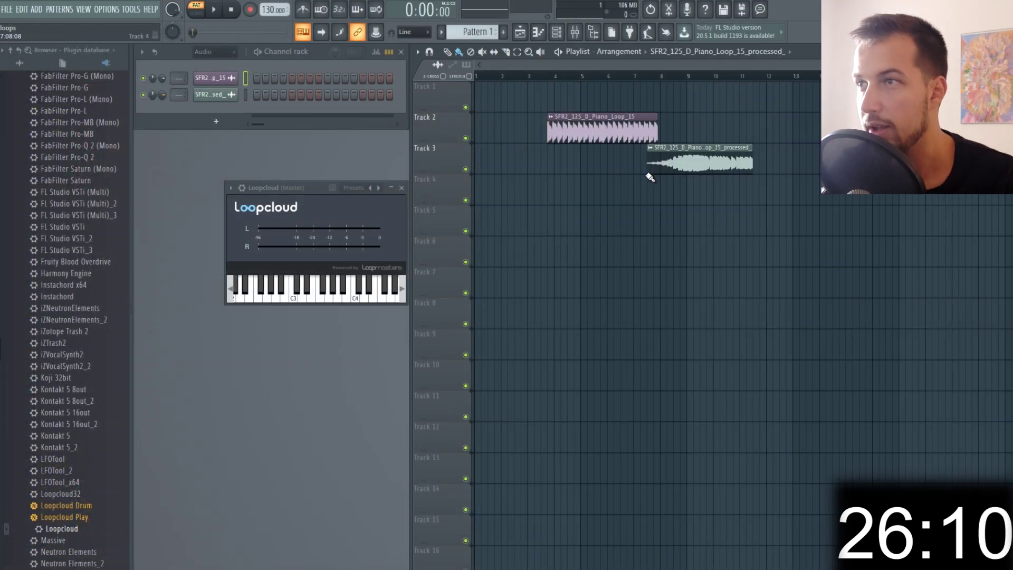
- Set the channel rack to show all channels, and close the Loopcloud plugin window
{"action": "left_click", "coordinate": [222, 52]}
{"action": "left_click", "coordinate": [224, 63]}
{"action": "left_click", "coordinate": [246, 147]}
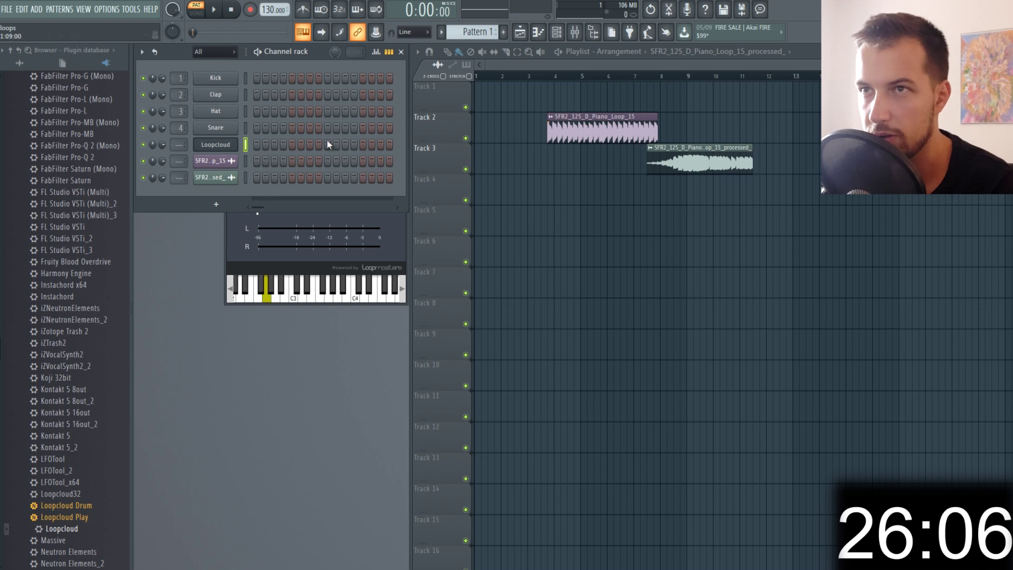
{"action": "left_click", "coordinate": [292, 296]}
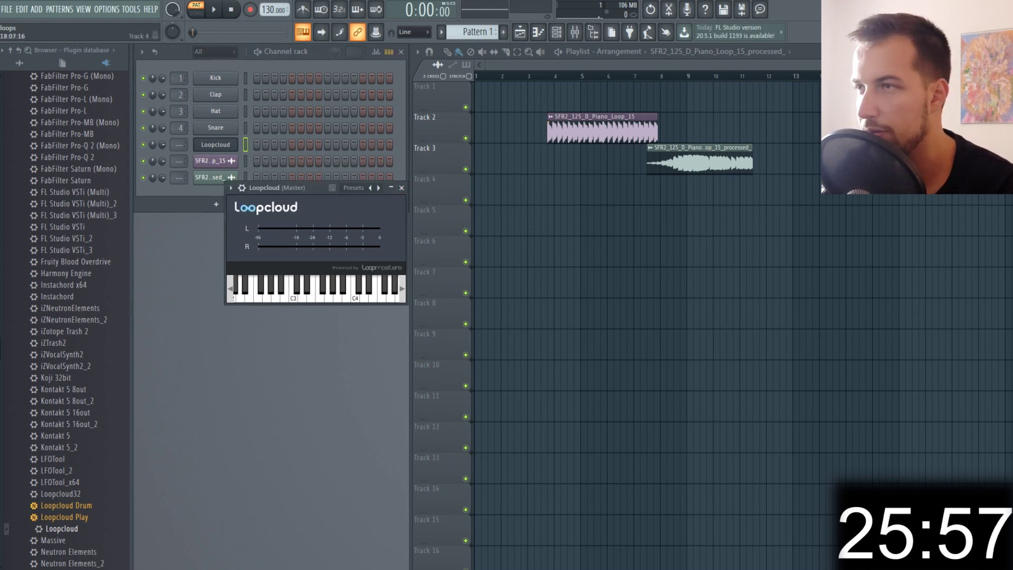
{"action": "left_click", "coordinate": [402, 187]}
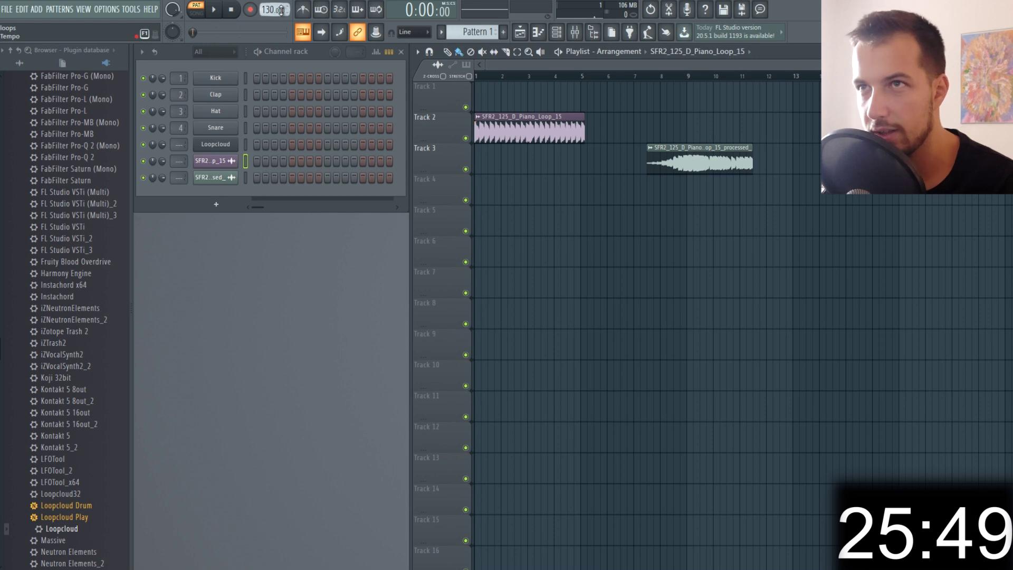
- At a tempo of 125 BPM, repeat the piano loop from bar 5 on Track 2 and move the processed loop to bar 9
{"action": "left_click_drag", "start_coordinate": [280, 10], "coordinate": [271, 21]}
{"action": "left_click", "coordinate": [592, 132]}
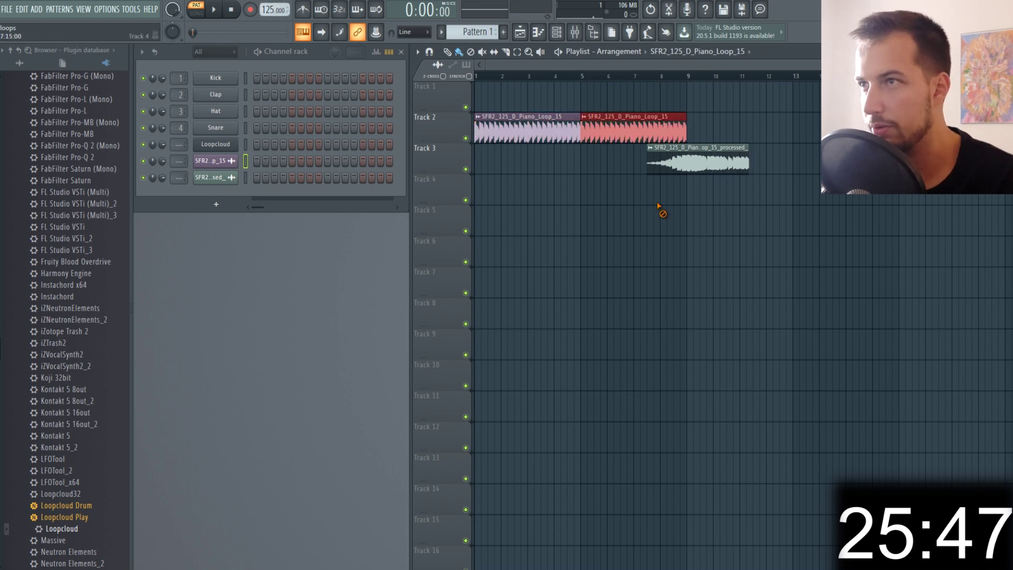
{"action": "left_click_drag", "start_coordinate": [660, 163], "coordinate": [700, 164]}
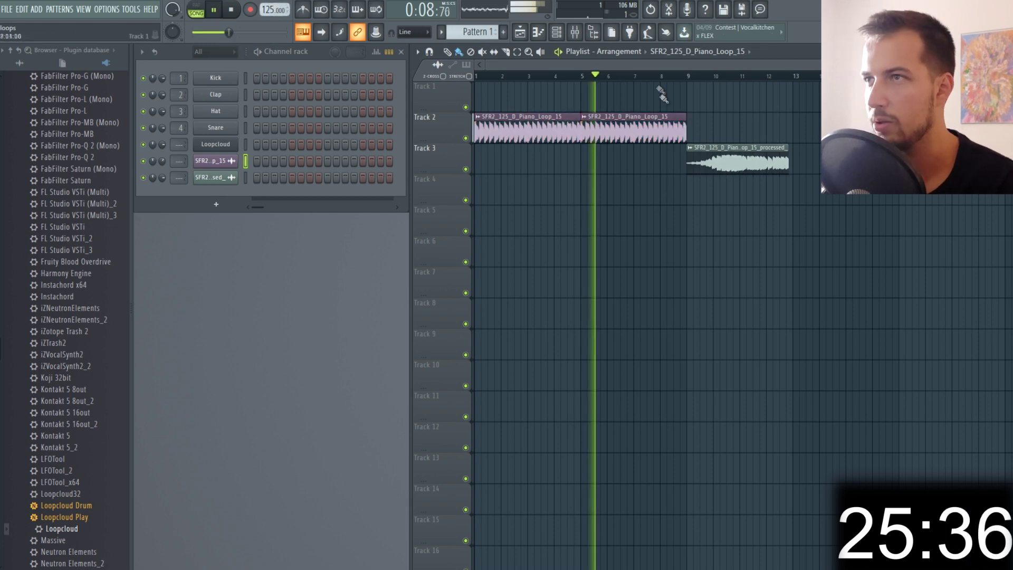
- Play the arrangement across bar 9 and look at the processed piano loop's sample settings
{"action": "left_click", "coordinate": [667, 76]}
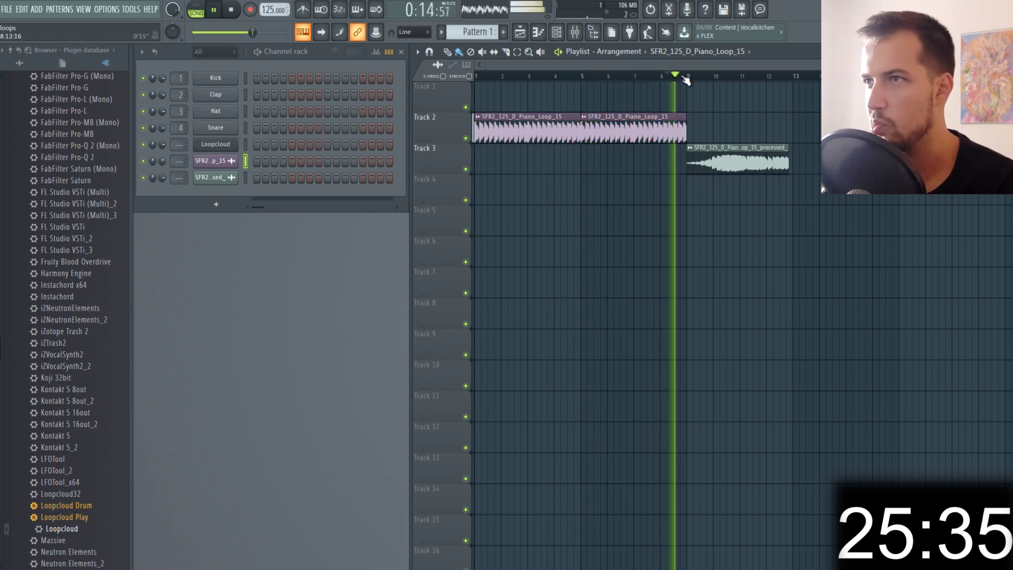
{"action": "scroll", "coordinate": [686, 77], "scroll_direction": "down", "scroll_amount": 1}
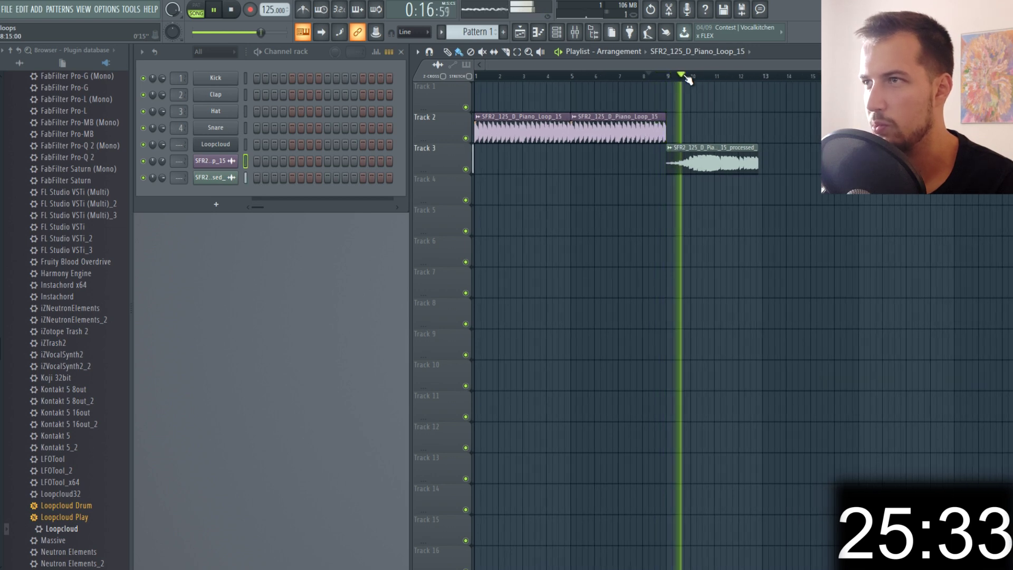
{"action": "double_click", "coordinate": [720, 161]}
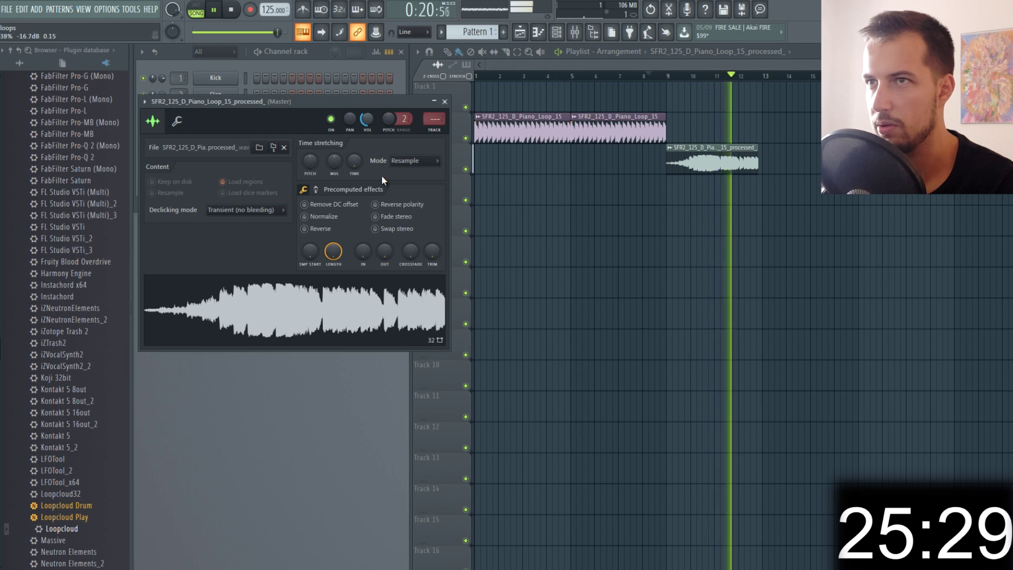
{"action": "left_click", "coordinate": [445, 101]}
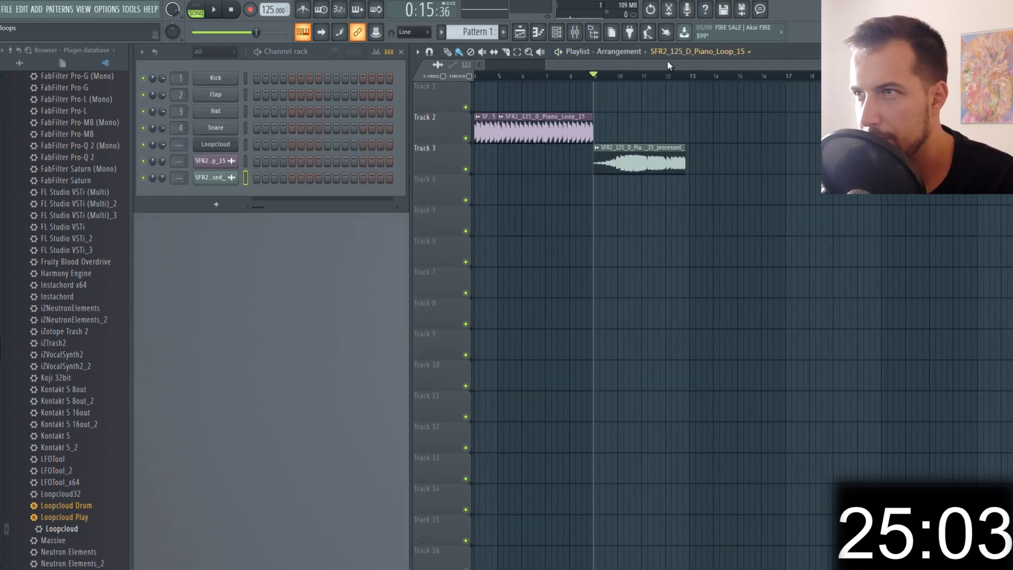
{"action": "scroll", "coordinate": [668, 65], "scroll_direction": "left", "scroll_amount": 3}
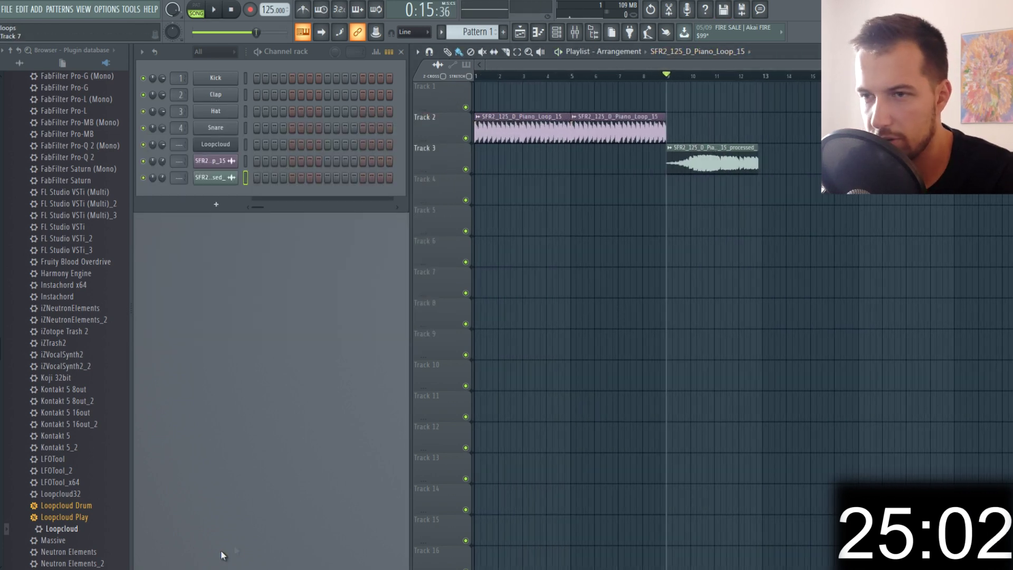
- Switch to Loopcloud, match SFR2_125_A_Vocal_Loop_12 to the key of D with automatic pitch, and preview it
{"action": "key", "text": "alt+Tab"}
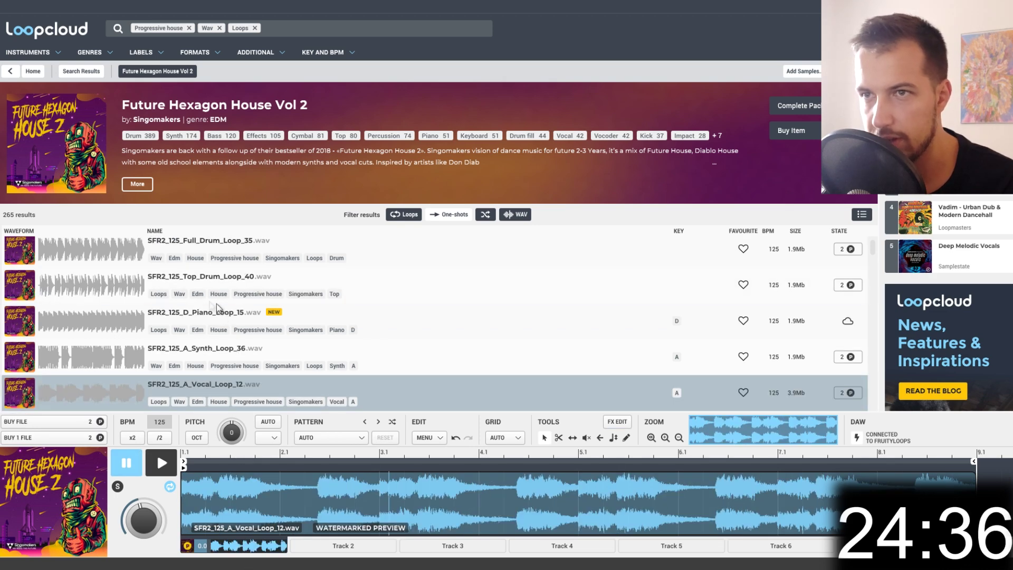
{"action": "left_click", "coordinate": [268, 438]}
{"action": "left_click", "coordinate": [285, 320]}
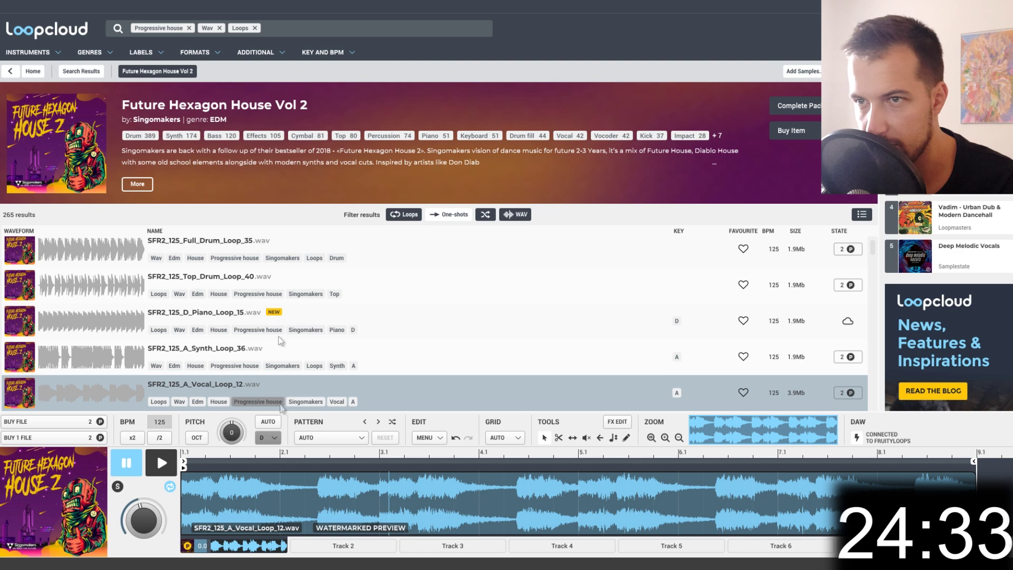
{"action": "left_click", "coordinate": [270, 423]}
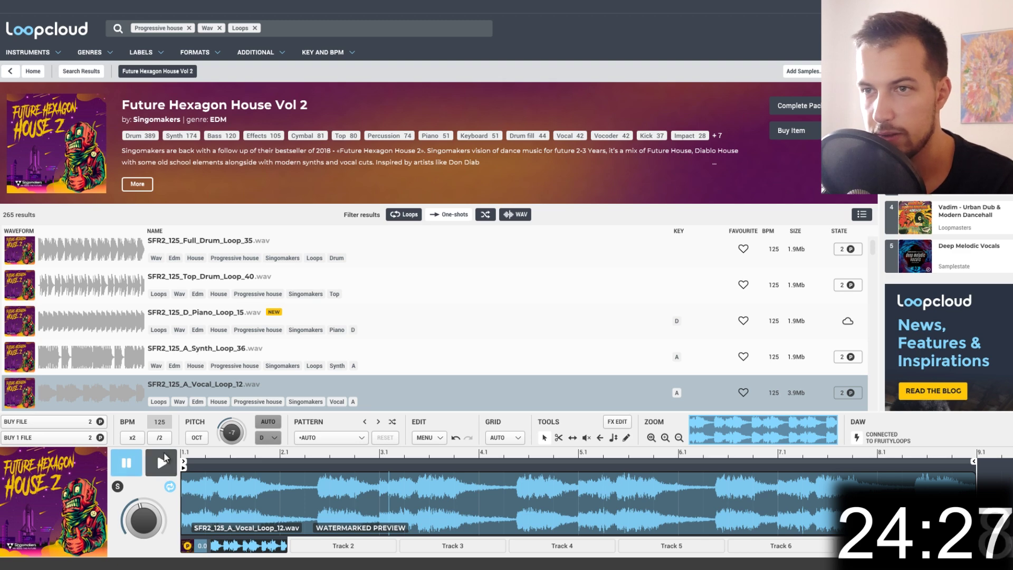
{"action": "scroll", "coordinate": [227, 350], "scroll_direction": "down", "scroll_amount": 2}
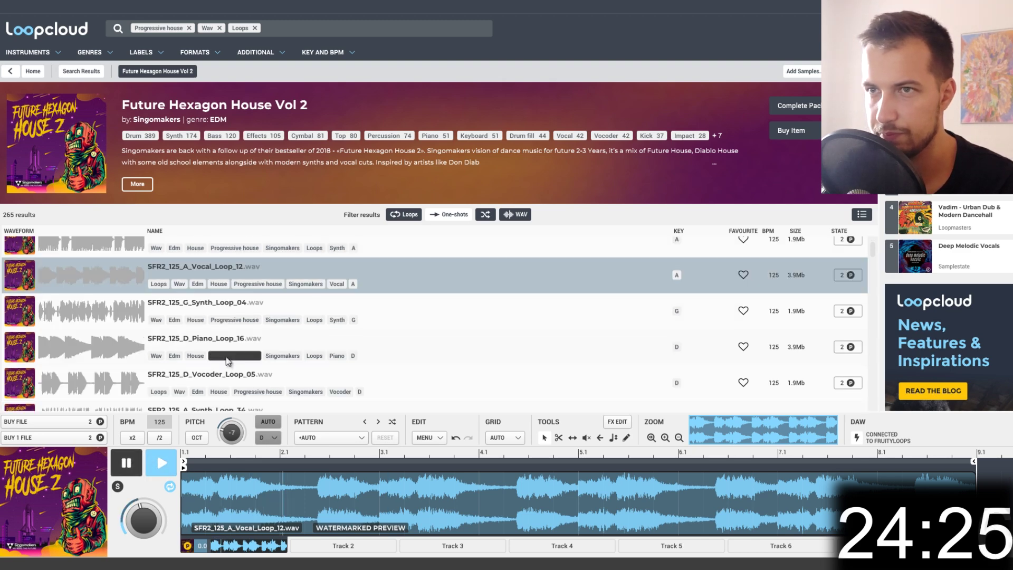
{"action": "scroll", "coordinate": [226, 356], "scroll_direction": "up", "scroll_amount": 2}
{"action": "scroll", "coordinate": [240, 351], "scroll_direction": "down", "scroll_amount": 2}
{"action": "scroll", "coordinate": [232, 328], "scroll_direction": "up", "scroll_amount": 2}
{"action": "scroll", "coordinate": [225, 305], "scroll_direction": "down", "scroll_amount": 2}
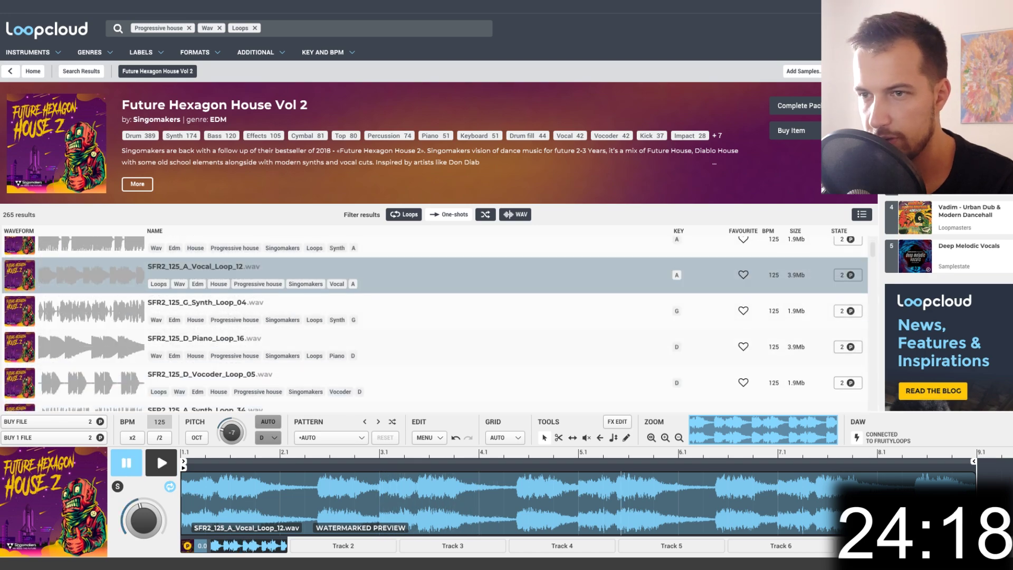
- Switch to FL Studio and draw a C5 note about four bars long in the Loopcloud channel's piano roll
{"action": "key", "text": "alt+Tab"}
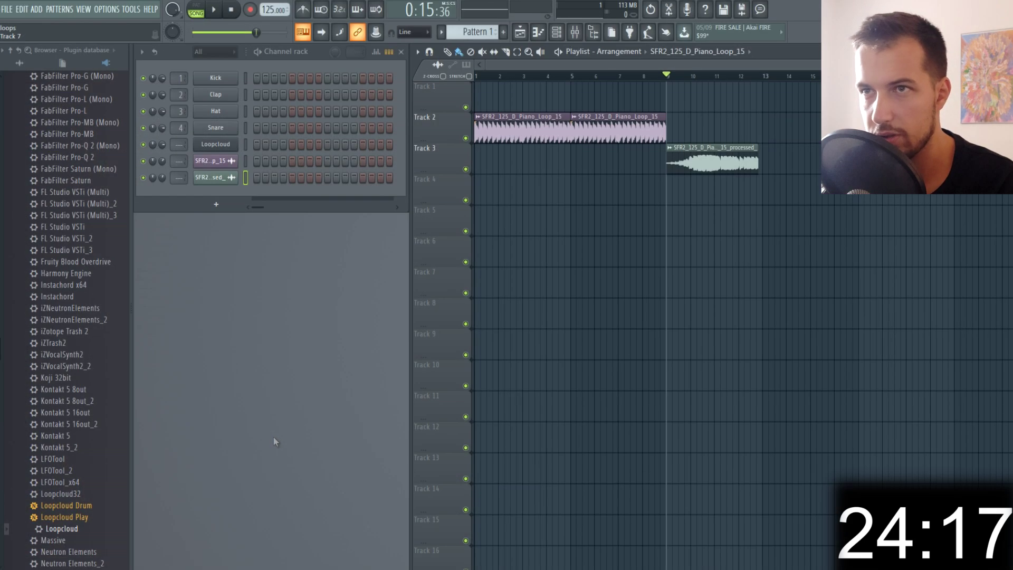
{"action": "right_click", "coordinate": [228, 147]}
{"action": "left_click", "coordinate": [253, 149]}
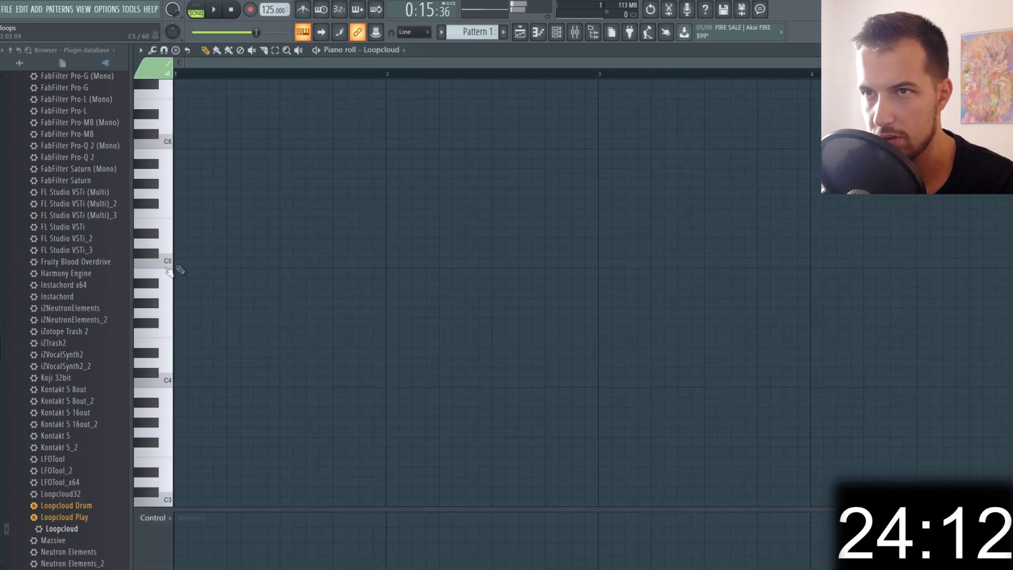
{"action": "left_click_drag", "start_coordinate": [178, 263], "coordinate": [1010, 263]}
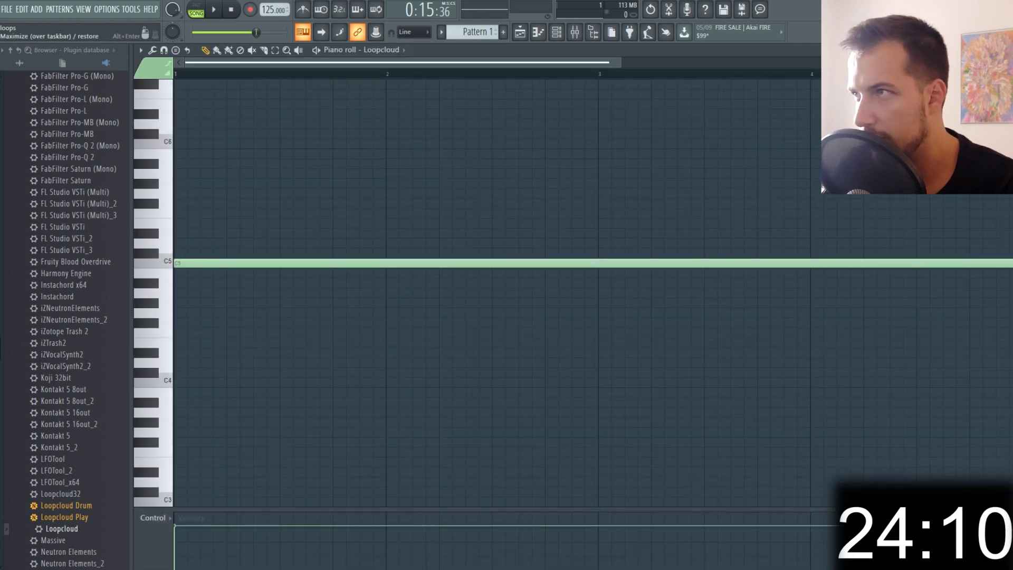
{"action": "left_click", "coordinate": [1006, 49]}
{"action": "left_click", "coordinate": [670, 244]}
{"action": "right_click", "coordinate": [696, 246]}
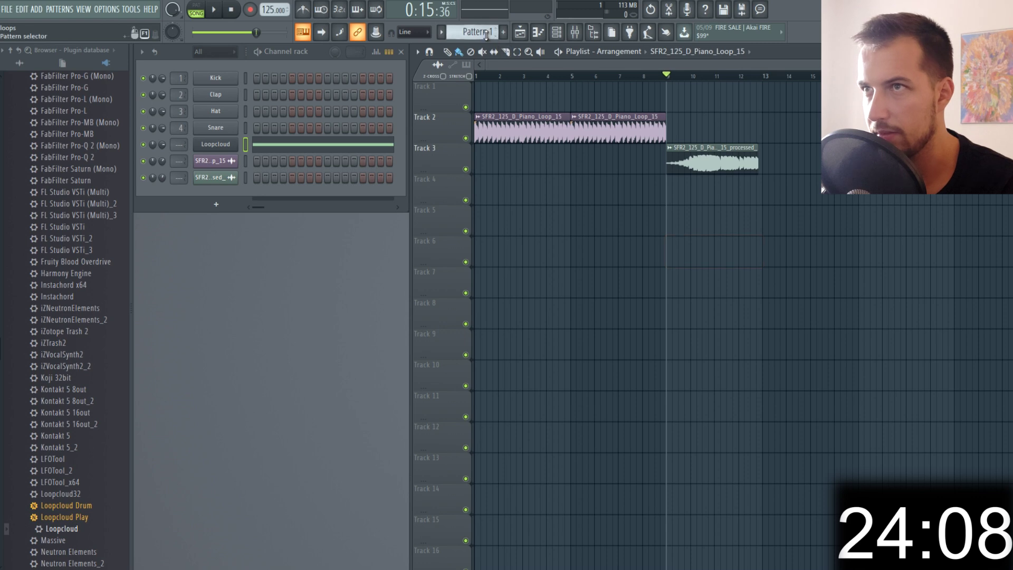
- Try Pattern 1 on Track 4 from bar 1 during playback with the piano loop, and remove the clip
{"action": "left_click", "coordinate": [477, 33]}
{"action": "left_click", "coordinate": [515, 184]}
{"action": "left_click_drag", "start_coordinate": [515, 184], "coordinate": [477, 184]}
{"action": "left_click_drag", "start_coordinate": [498, 79], "coordinate": [425, 83]}
{"action": "key", "text": "space"}
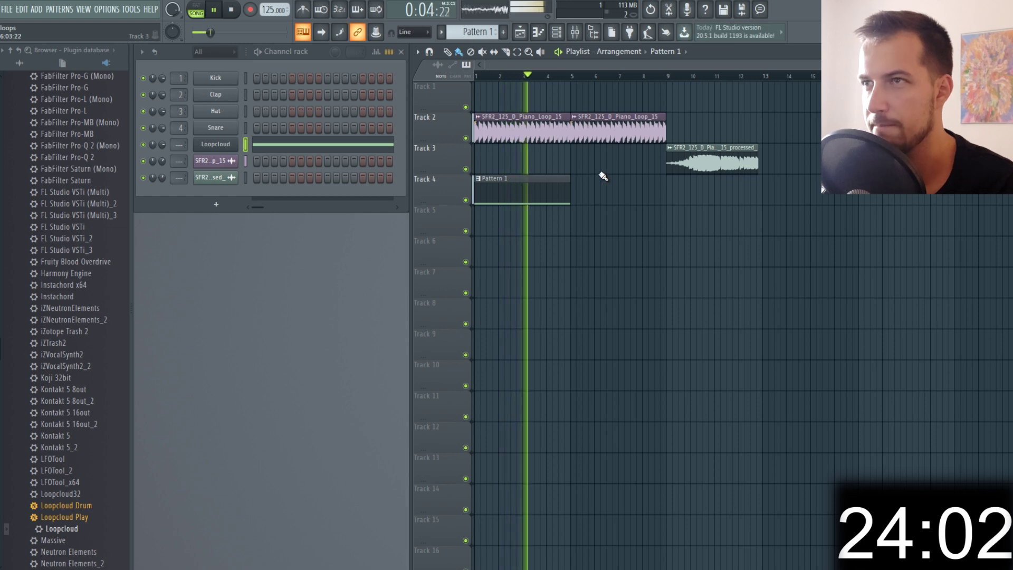
{"action": "left_click_drag", "start_coordinate": [581, 196], "coordinate": [535, 199]}
{"action": "left_click", "coordinate": [620, 229], "text": "ctrl"}
{"action": "key", "text": "space"}
{"action": "right_click", "coordinate": [533, 191]}
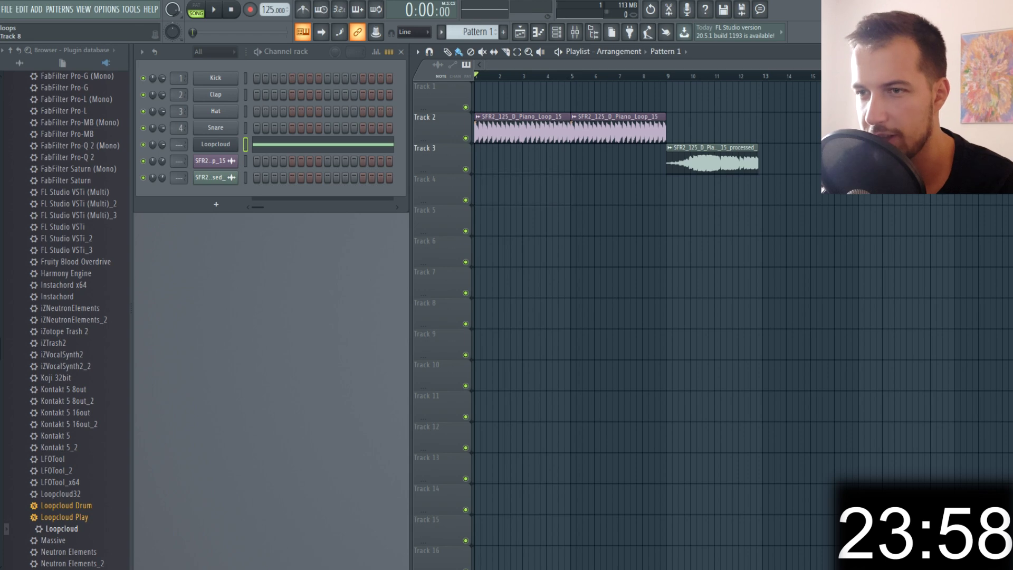
- Switch to Loopcloud and buy the SFR2_125_A_Vocal_Loop_12 file
{"action": "key", "text": "alt+Tab"}
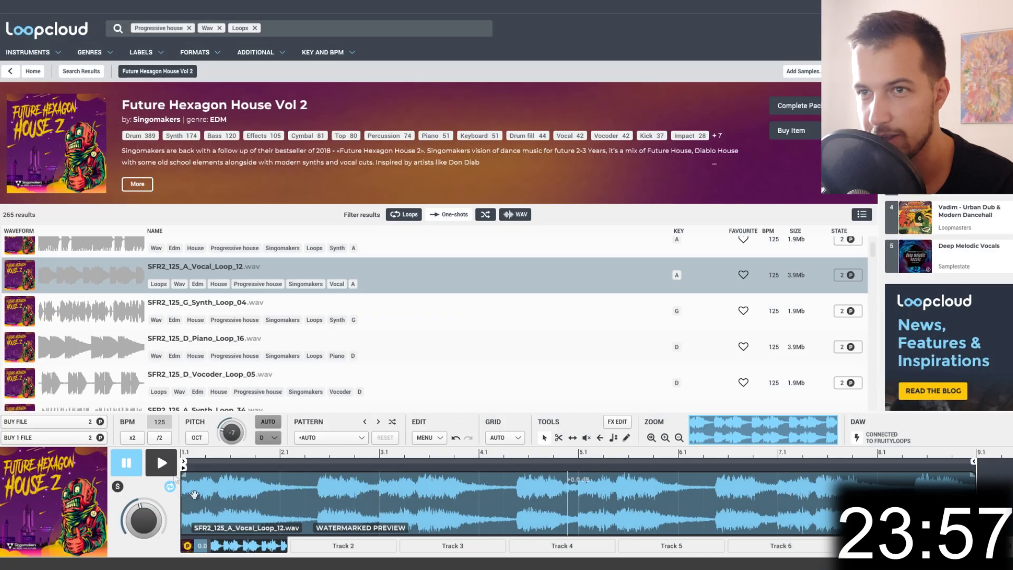
{"action": "left_click", "coordinate": [63, 423]}
{"action": "left_click", "coordinate": [56, 422]}
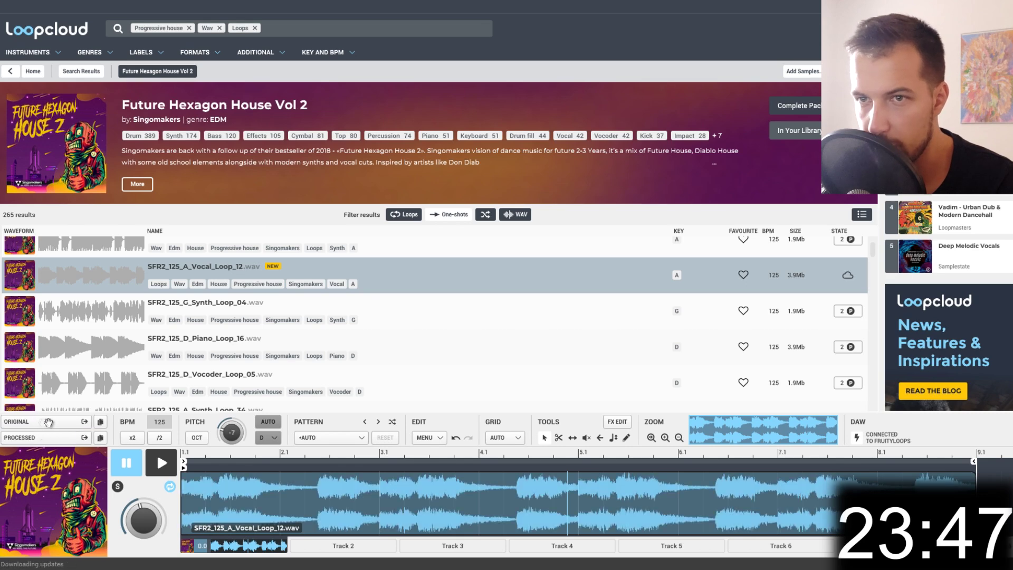
- Place the processed vocal loop on Track 4 from bar 1 instead of the original, and play it with the piano
{"action": "left_click_drag", "start_coordinate": [45, 422], "coordinate": [407, 185]}
{"action": "right_click", "coordinate": [549, 199]}
{"action": "key", "text": "alt+Tab"}
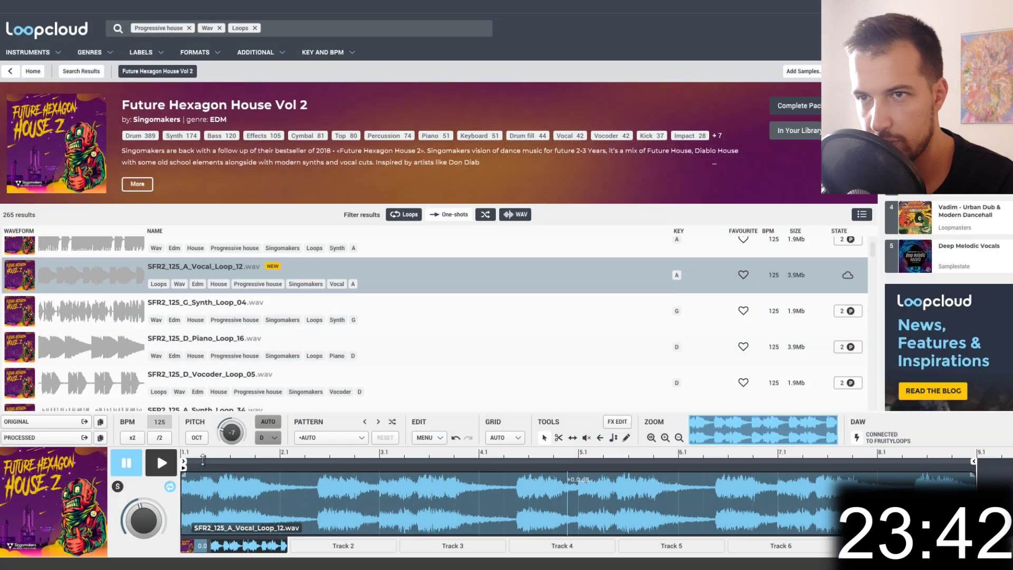
{"action": "left_click_drag", "start_coordinate": [202, 491], "coordinate": [441, 187]}
{"action": "key", "text": "space"}
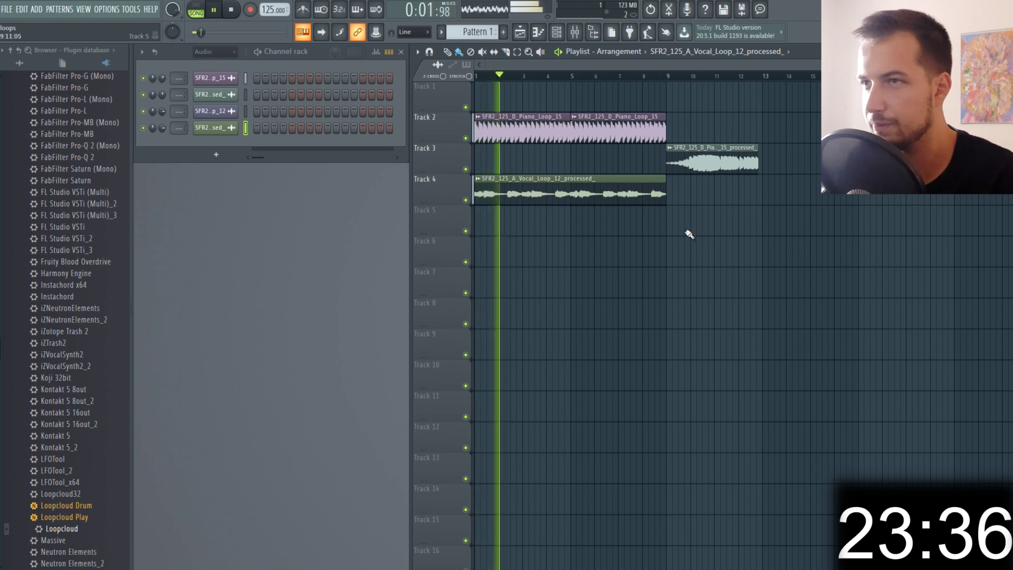
{"action": "double_click", "coordinate": [588, 192]}
{"action": "left_click_drag", "start_coordinate": [397, 148], "coordinate": [397, 151]}
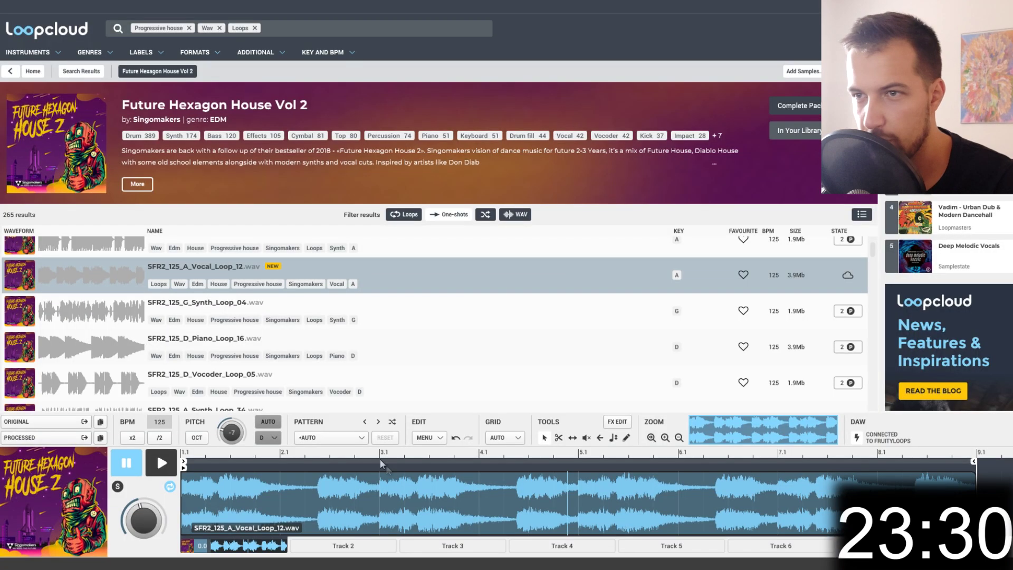
- Apply the Rave Stabs 2 FX pattern from the Chords and Stabs presets to the vocal loop in Loopcloud and preview it
{"action": "left_click", "coordinate": [329, 438]}
{"action": "mouse_move", "coordinate": [347, 356]}
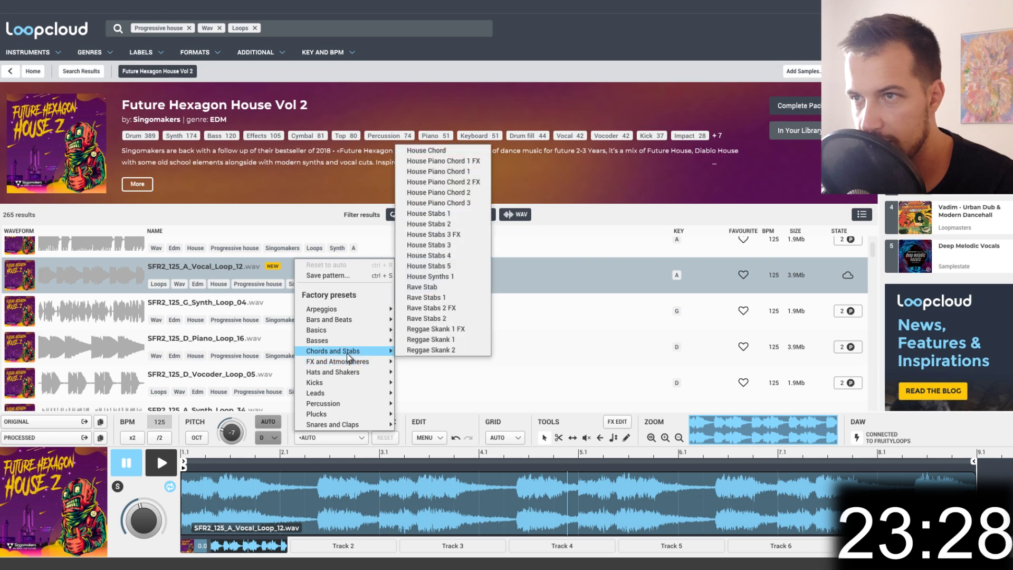
{"action": "left_click", "coordinate": [431, 310]}
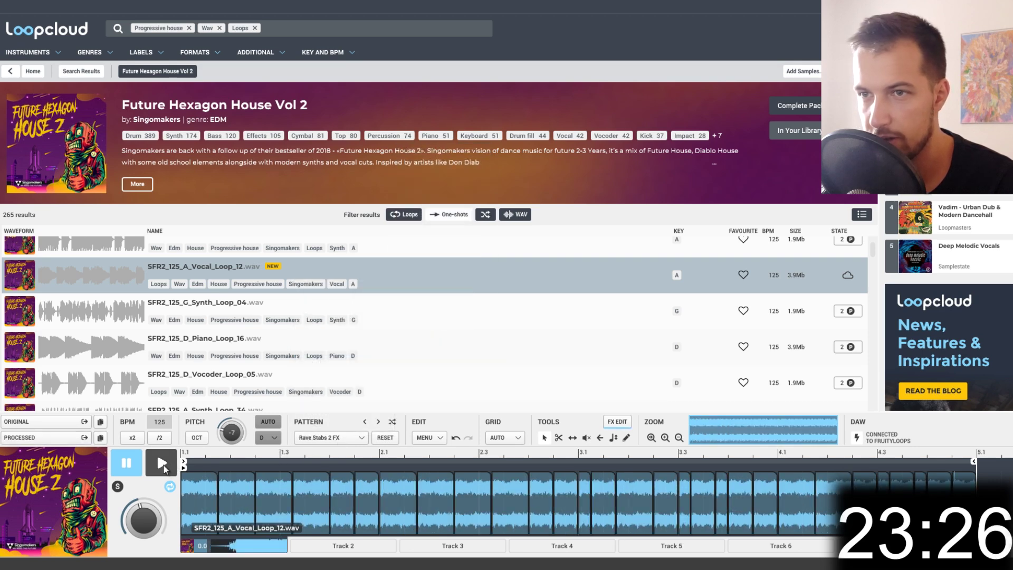
{"action": "left_click", "coordinate": [164, 466]}
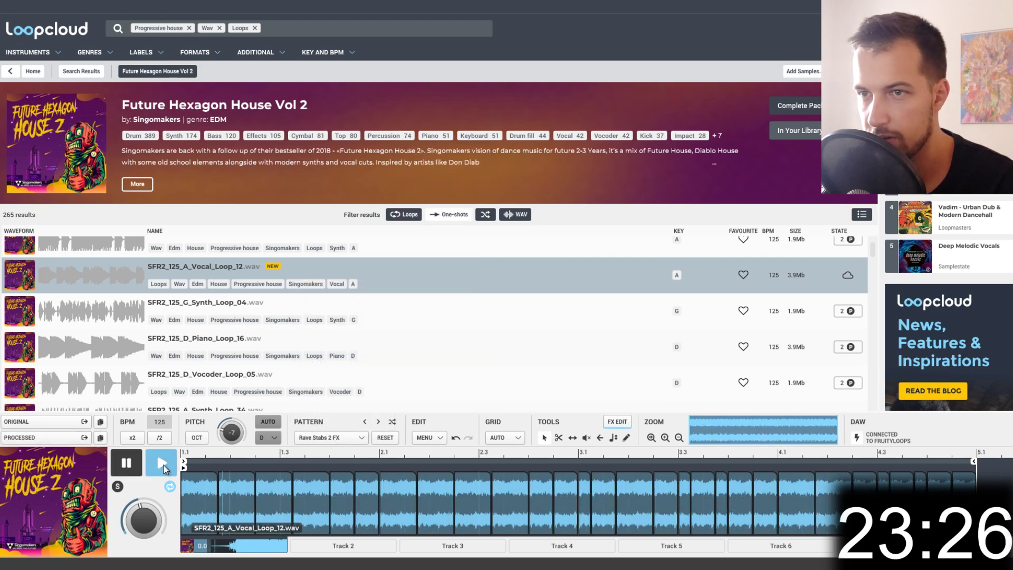
{"action": "left_click", "coordinate": [127, 463]}
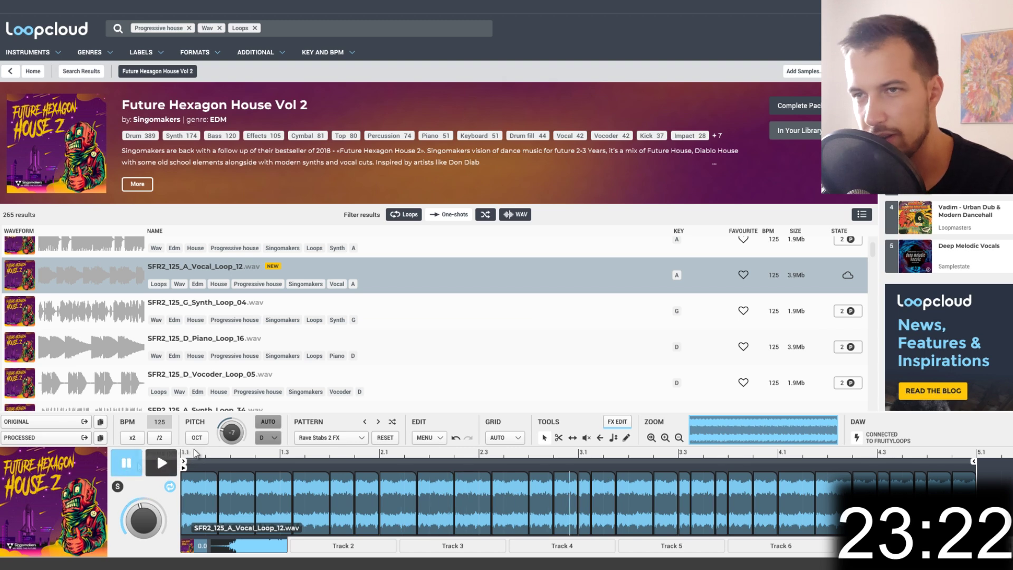
- Try the Trap Lead 2 pattern on the vocal loop, and change the pattern to House Lead 3
{"action": "scroll", "coordinate": [198, 370], "scroll_direction": "up", "scroll_amount": 3}
{"action": "scroll", "coordinate": [200, 364], "scroll_direction": "down", "scroll_amount": 3}
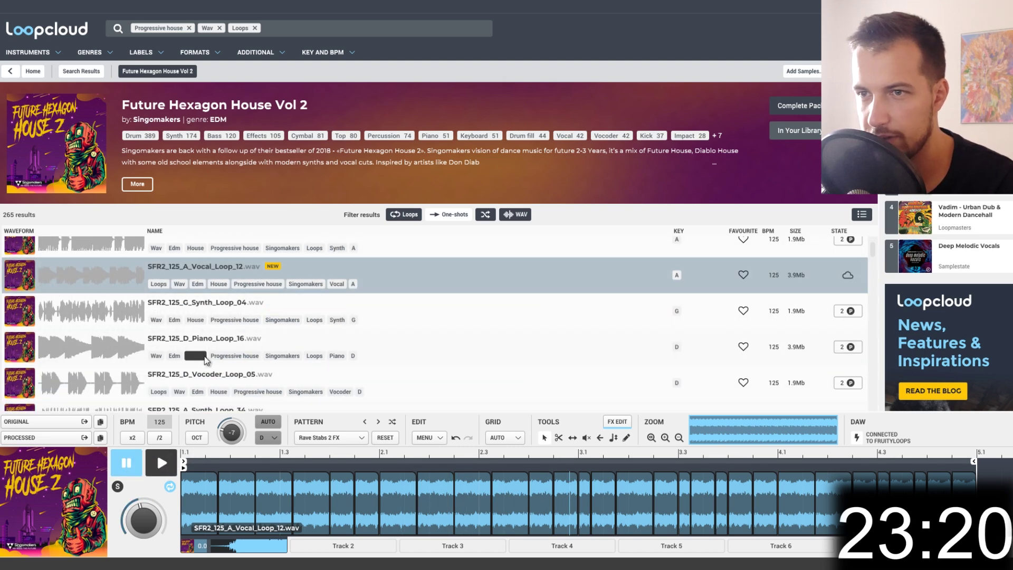
{"action": "left_click", "coordinate": [338, 439]}
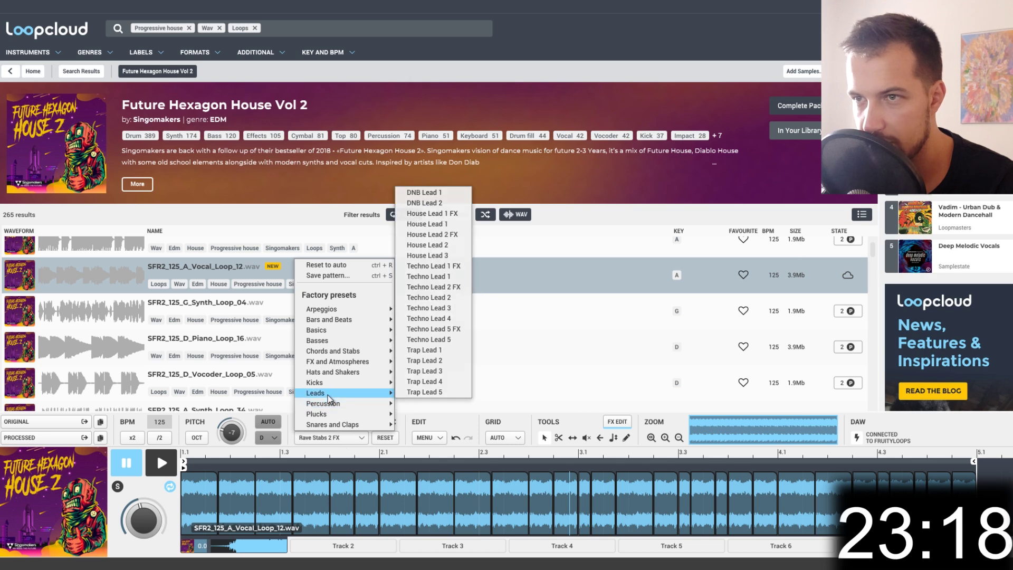
{"action": "left_click", "coordinate": [458, 363]}
{"action": "left_click", "coordinate": [165, 464]}
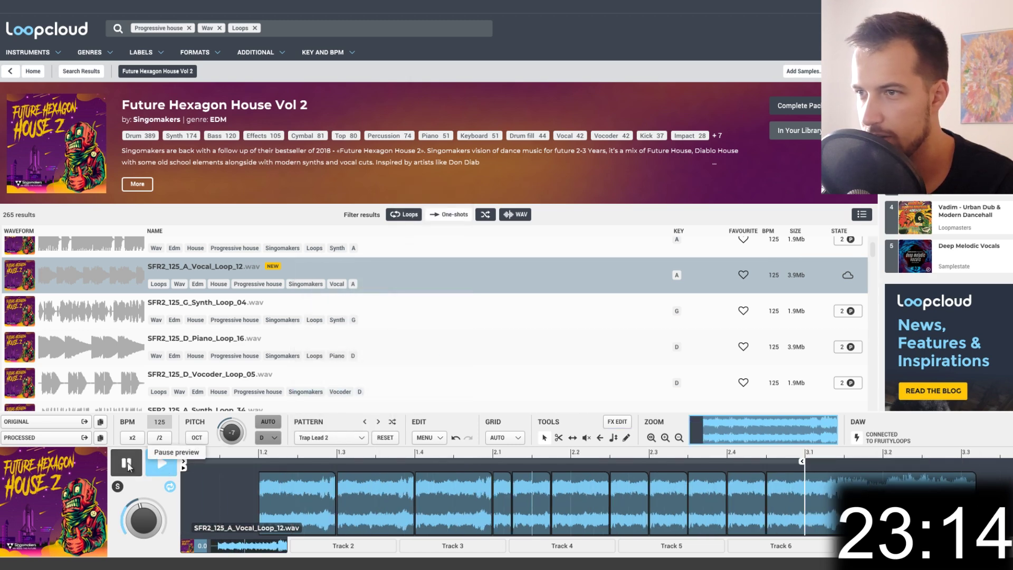
{"action": "left_click", "coordinate": [340, 436]}
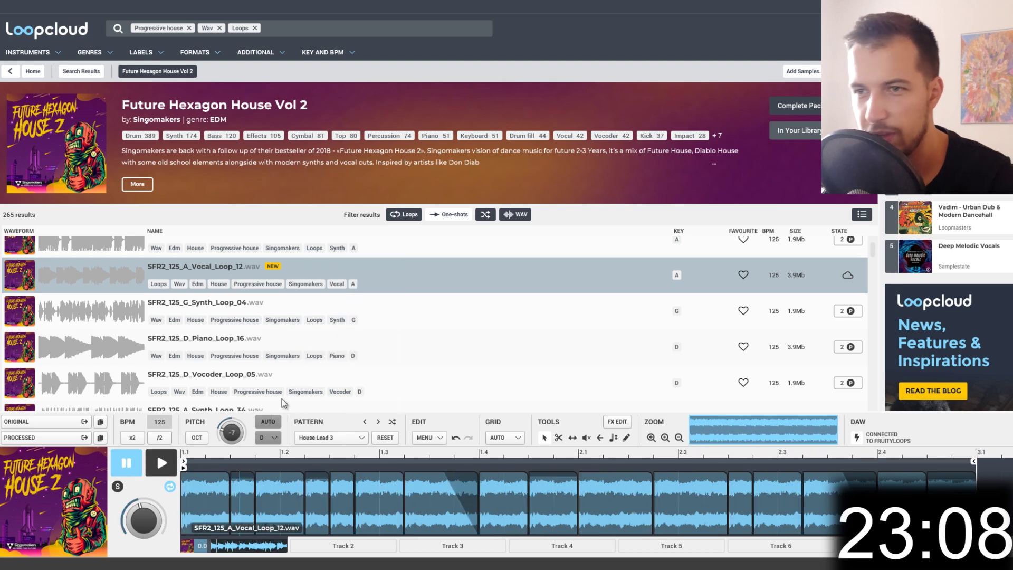
{"action": "scroll", "coordinate": [192, 336], "scroll_direction": "up", "scroll_amount": 5}
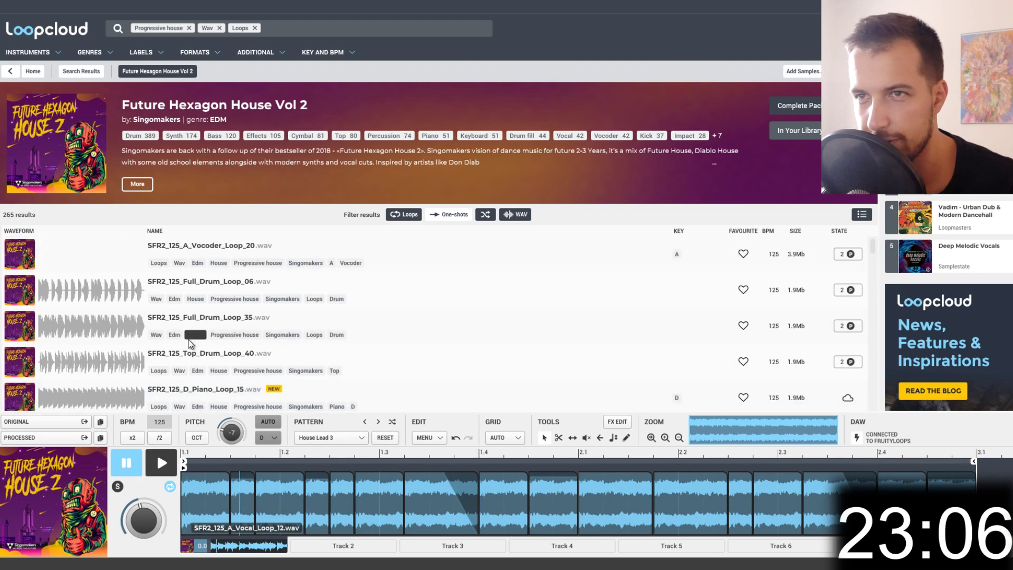
- Audition SFR2_125_Full_Drum_Loop_06, reset the pattern to Auto, and preview SFR2_125_Full_Drum_Loop_35
{"action": "left_click", "coordinate": [200, 286]}
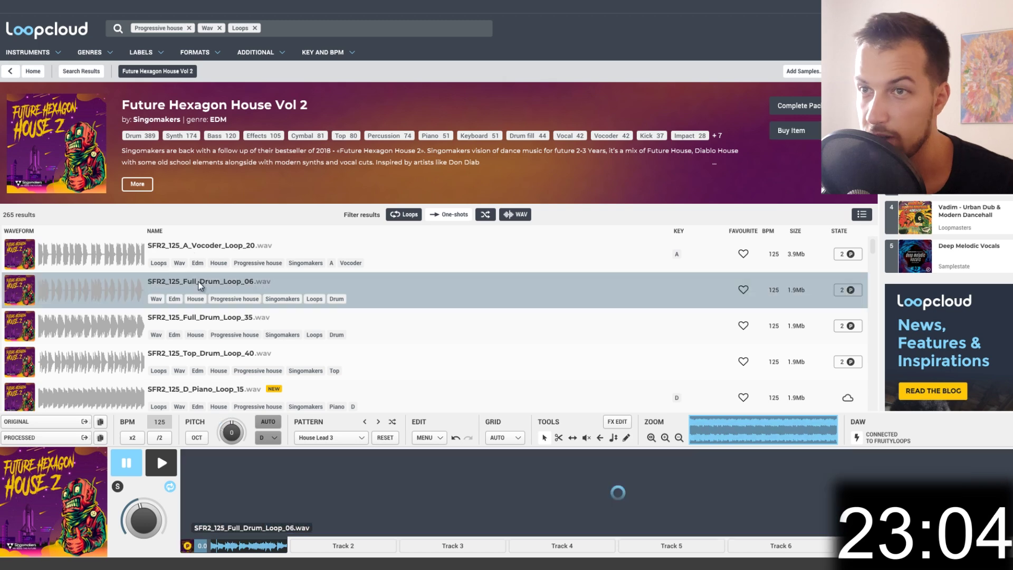
{"action": "left_click", "coordinate": [161, 463]}
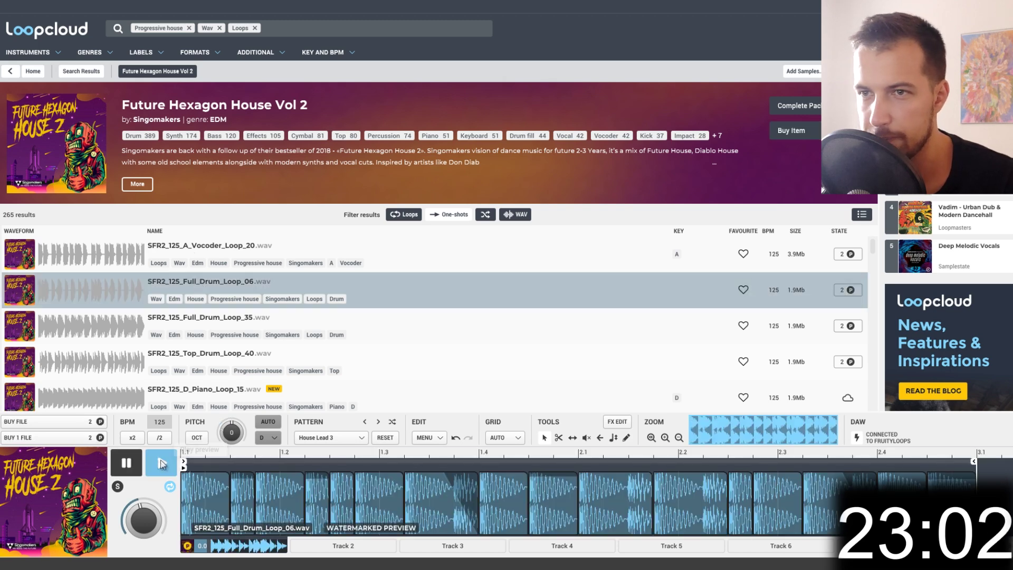
{"action": "left_click", "coordinate": [380, 437]}
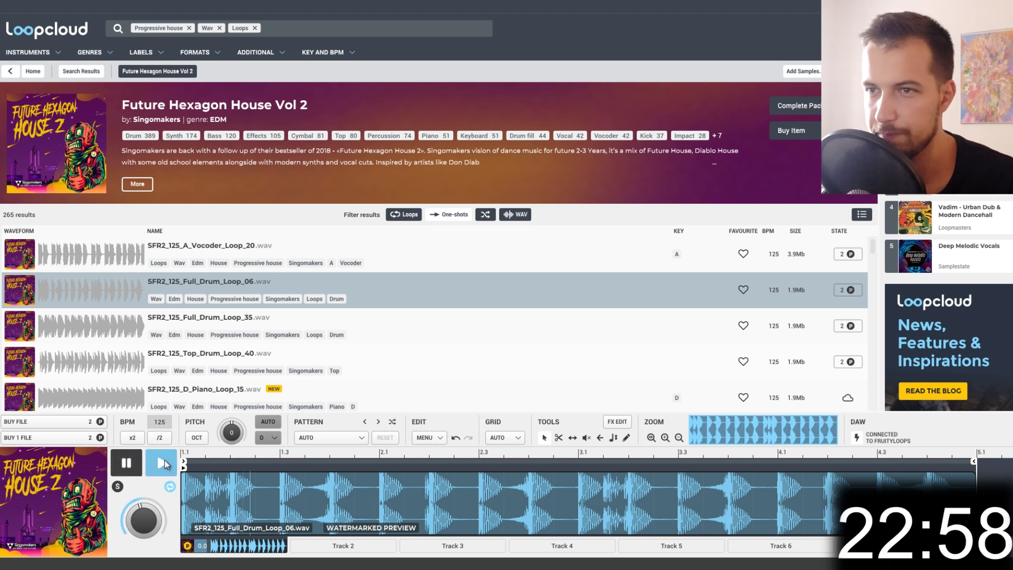
{"action": "left_click", "coordinate": [258, 322]}
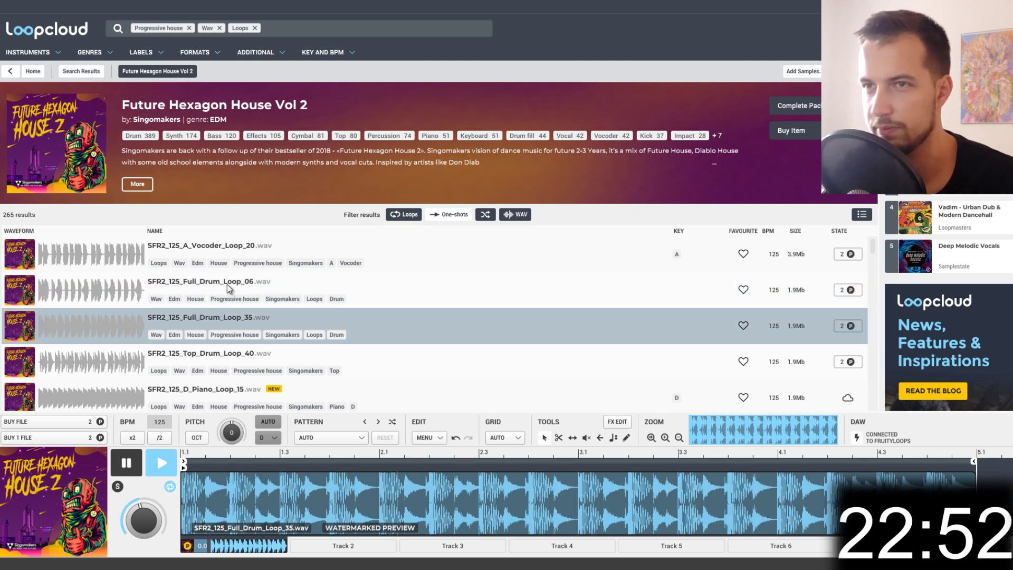
- Load SFR2_125_A_Synth_Loop_34 from further down the pack, replace it with SFR2_125_Drum_Fill_Loop_10 and preview that loop
{"action": "key", "text": "alt+Tab"}
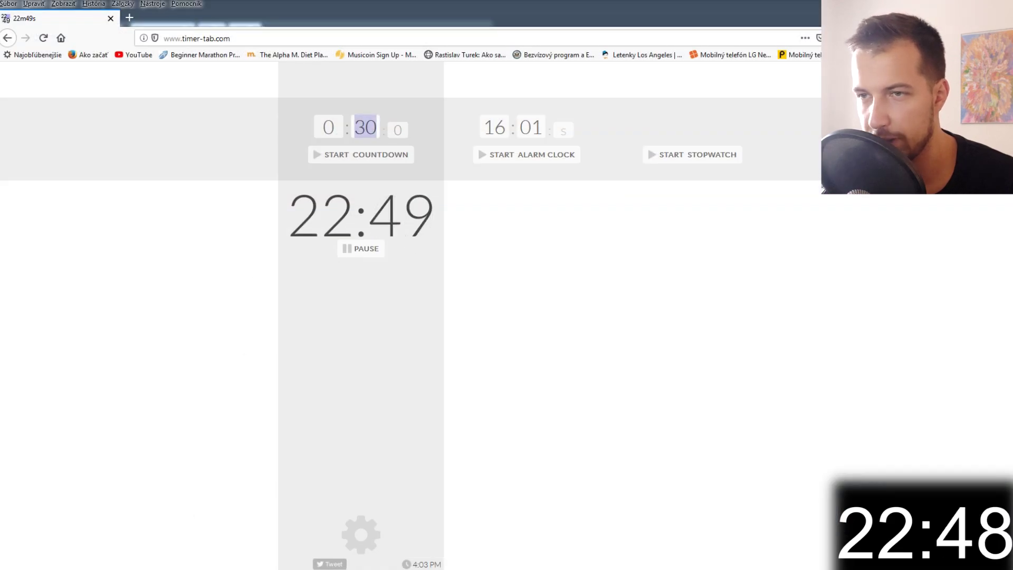
{"action": "key", "text": "alt+Tab"}
{"action": "key", "text": "alt+Tab"}
{"action": "scroll", "coordinate": [183, 318], "scroll_direction": "down", "scroll_amount": 3}
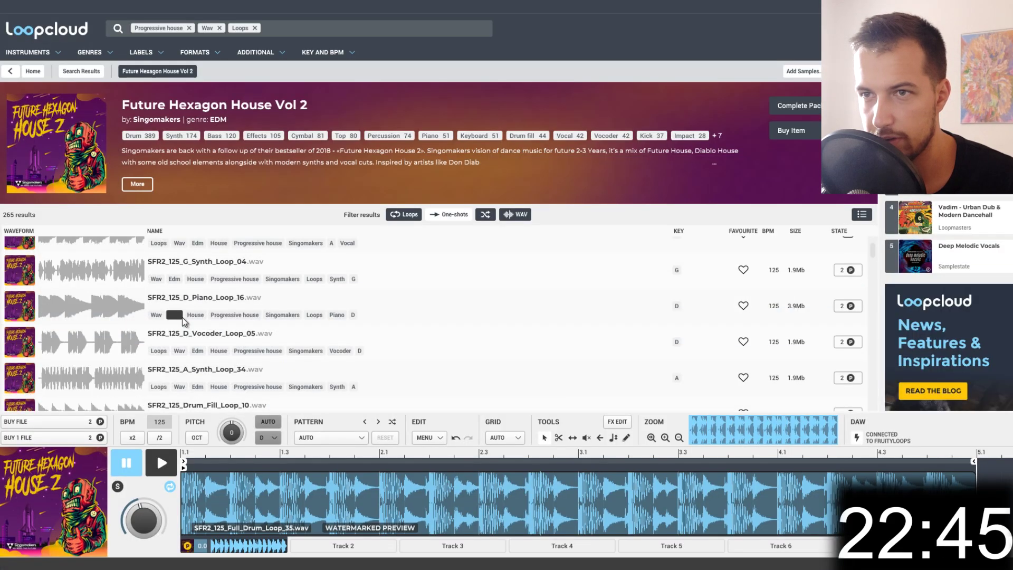
{"action": "left_click", "coordinate": [200, 392]}
{"action": "scroll", "coordinate": [182, 324], "scroll_direction": "down", "scroll_amount": 2}
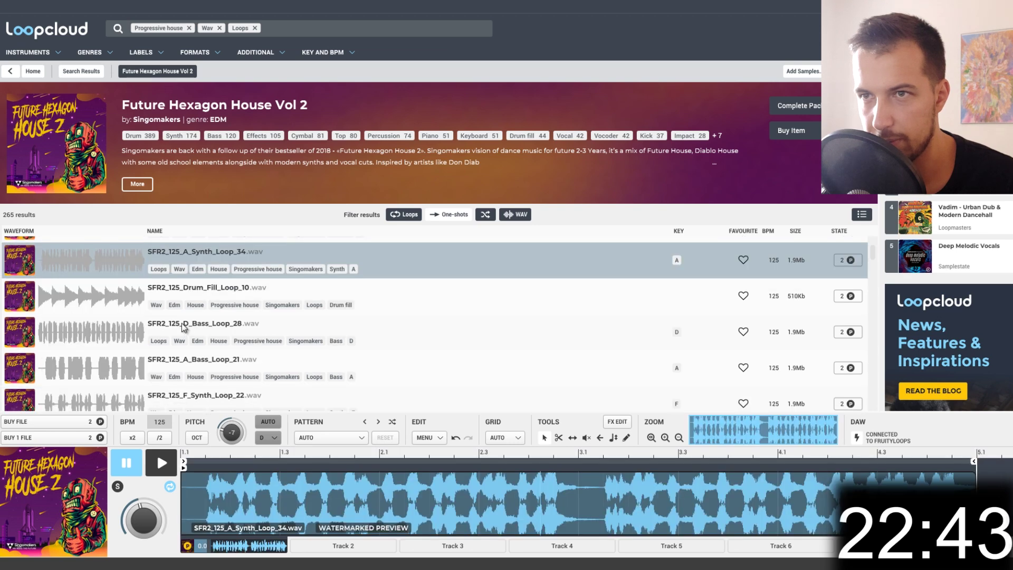
{"action": "left_click", "coordinate": [196, 302]}
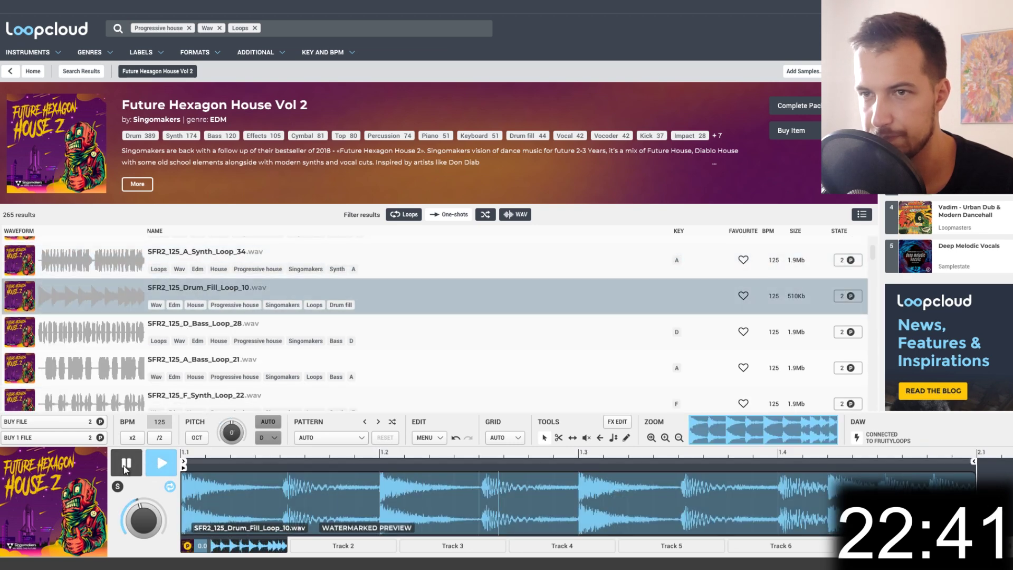
{"action": "left_click", "coordinate": [127, 463]}
- Try the Offbeat pattern from the Basics presets on the drum fill loop and preview it
{"action": "left_click", "coordinate": [331, 437]}
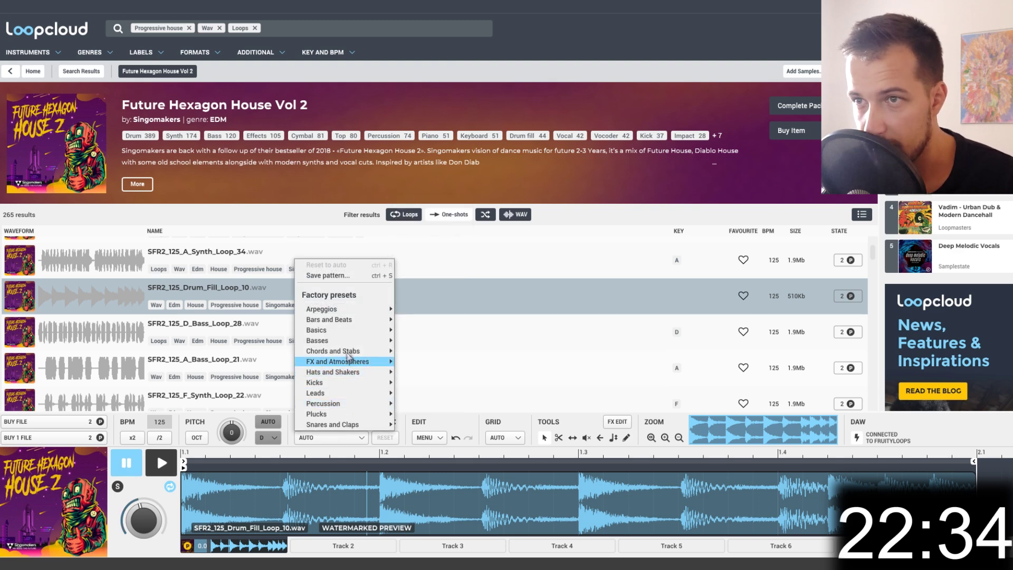
{"action": "mouse_move", "coordinate": [352, 374]}
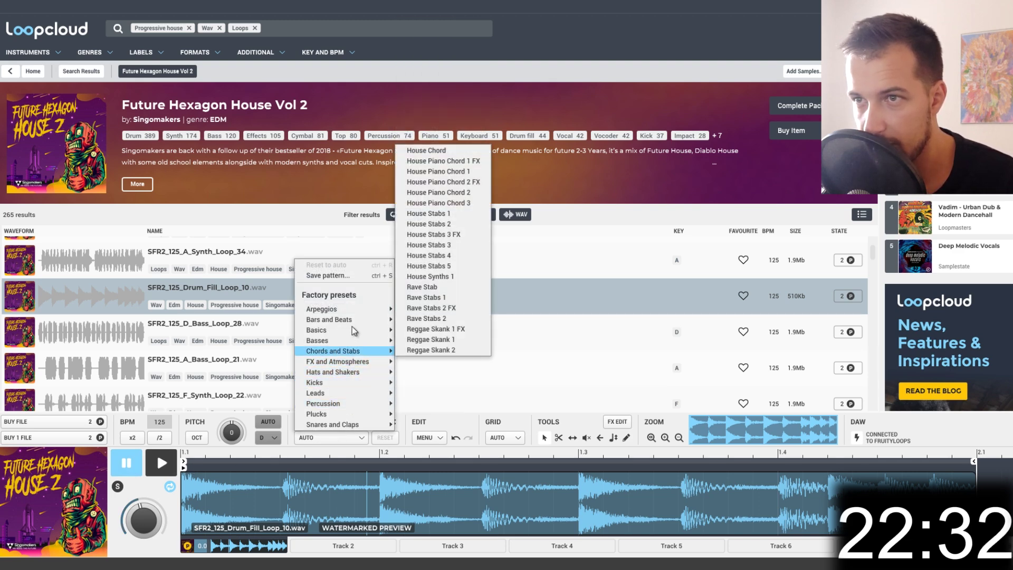
{"action": "mouse_move", "coordinate": [347, 333]}
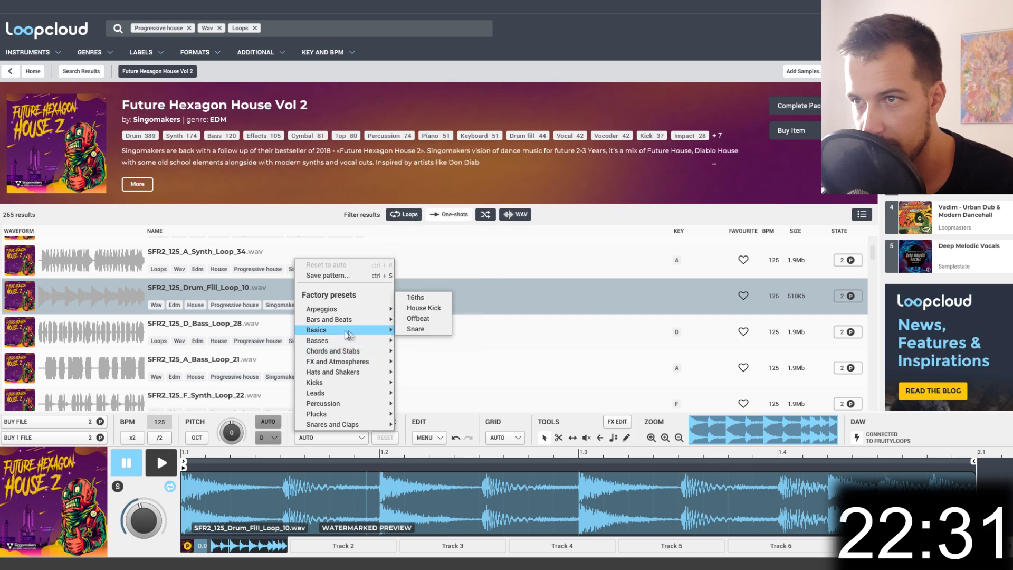
{"action": "left_click", "coordinate": [433, 317]}
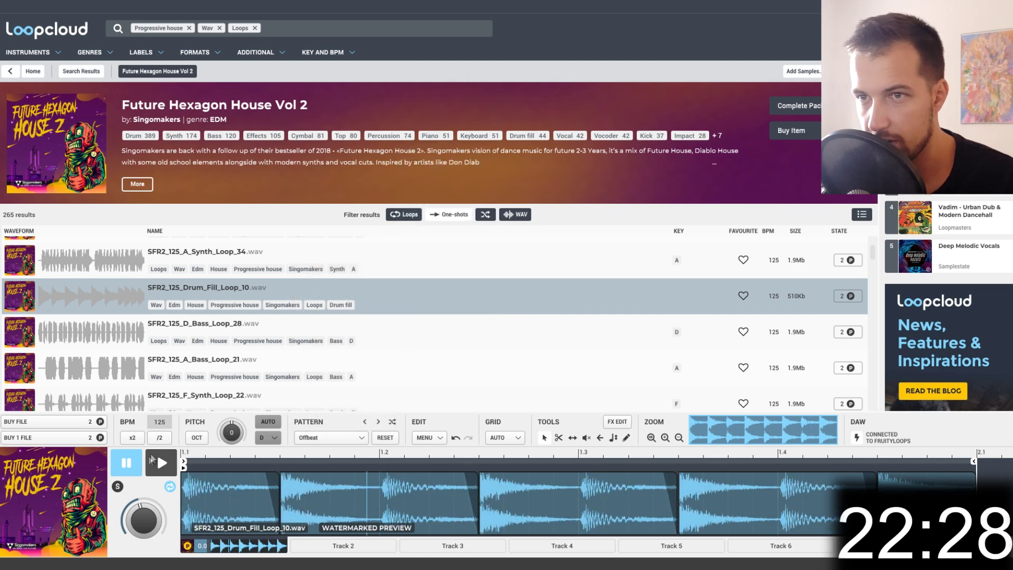
{"action": "left_click", "coordinate": [163, 465]}
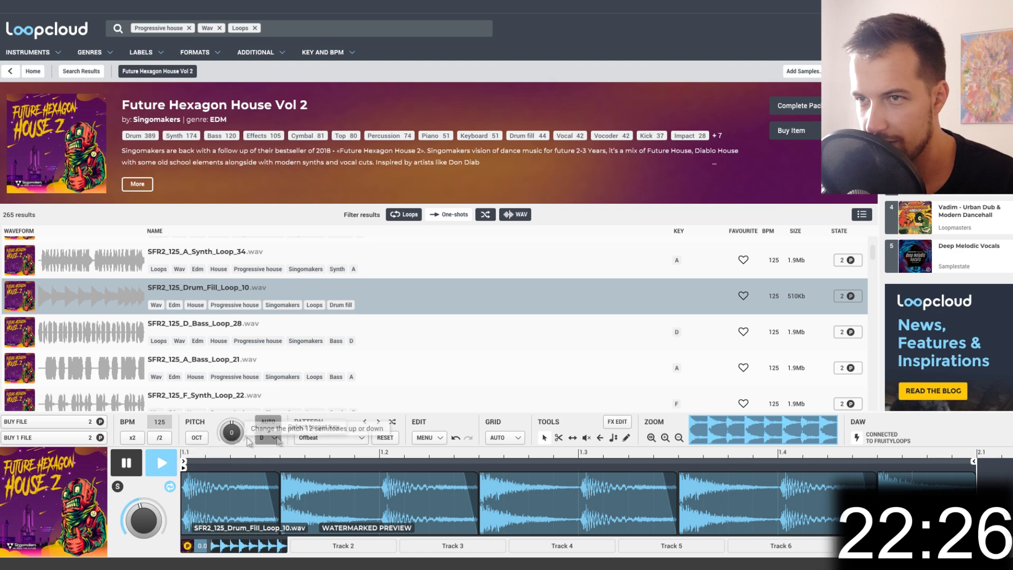
{"action": "left_click", "coordinate": [134, 463]}
- Apply the 16ths pattern from the Basics presets to the drum fill loop, preview it, and buy the file
{"action": "left_click", "coordinate": [343, 438]}
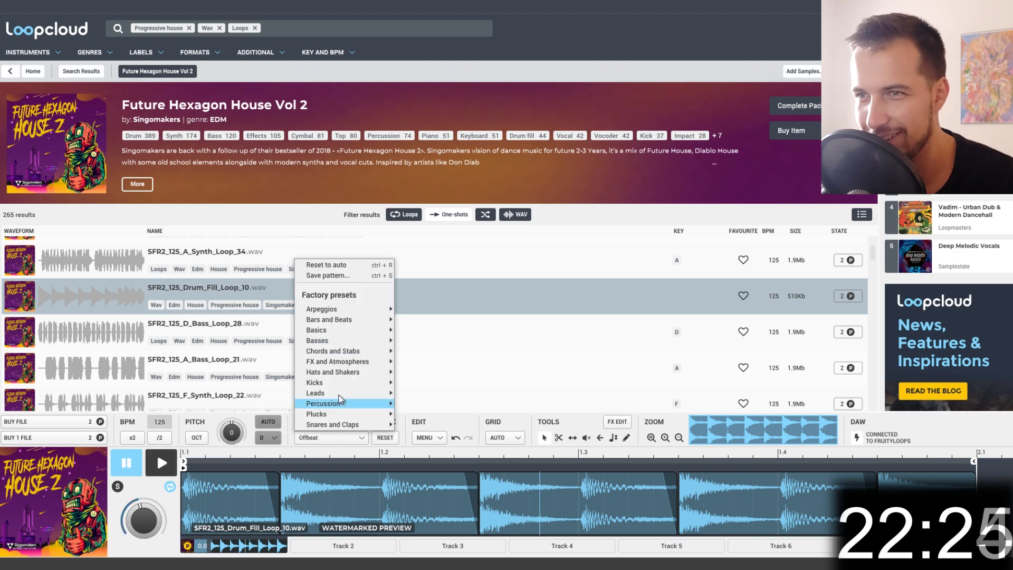
{"action": "mouse_move", "coordinate": [357, 334]}
{"action": "left_click", "coordinate": [416, 298]}
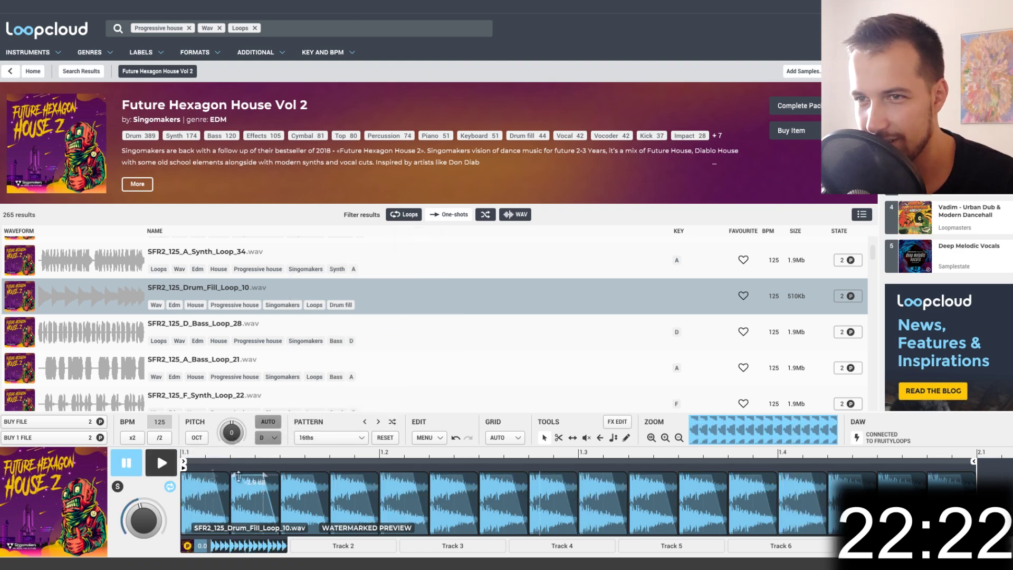
{"action": "left_click", "coordinate": [161, 465]}
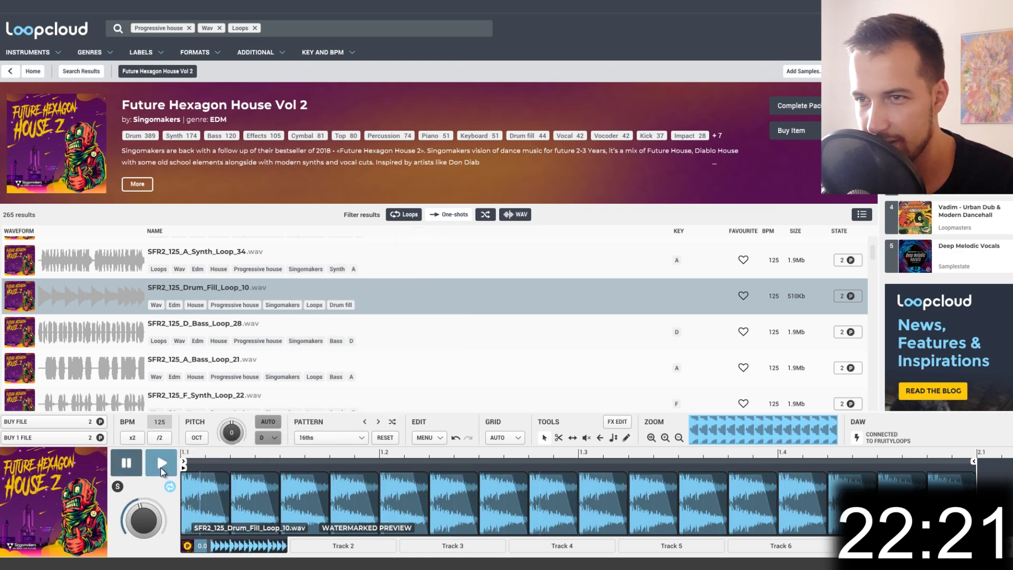
{"action": "left_click", "coordinate": [127, 465]}
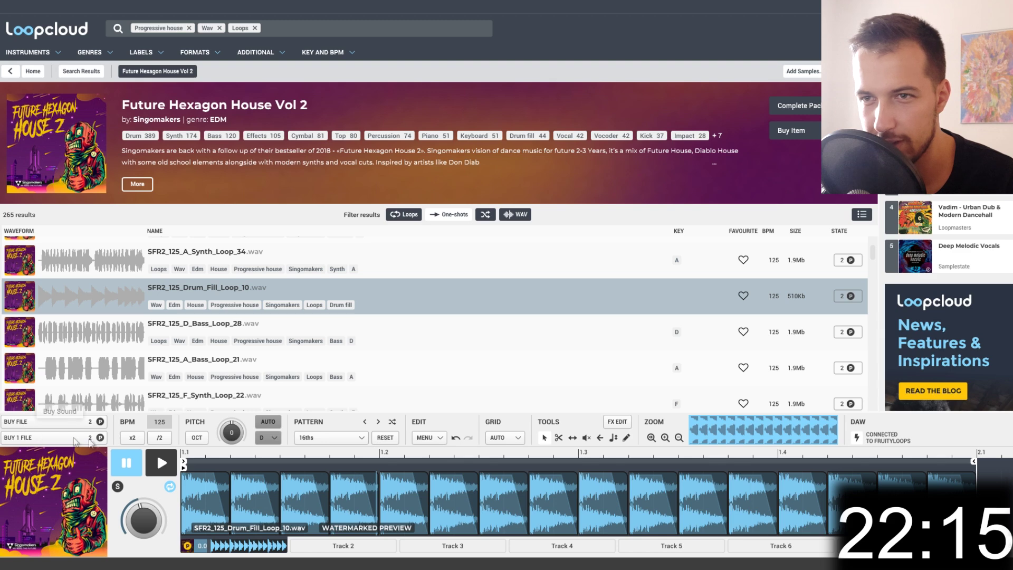
{"action": "left_click", "coordinate": [50, 423]}
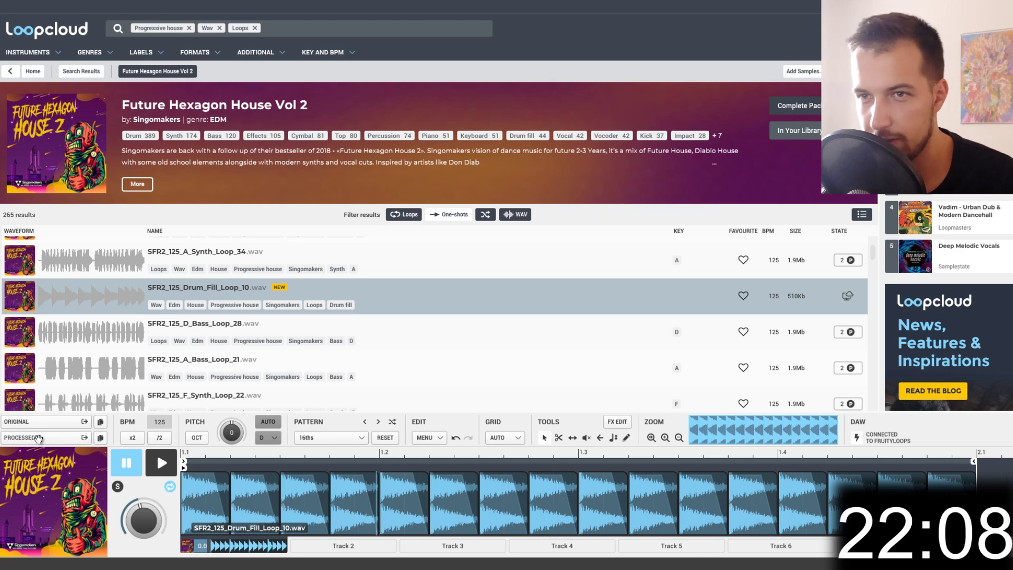
- Try the Stop Reverse effect on the drum fill loop, preview it, and remove the effect again
{"action": "left_click", "coordinate": [612, 423]}
{"action": "left_click", "coordinate": [1002, 381]}
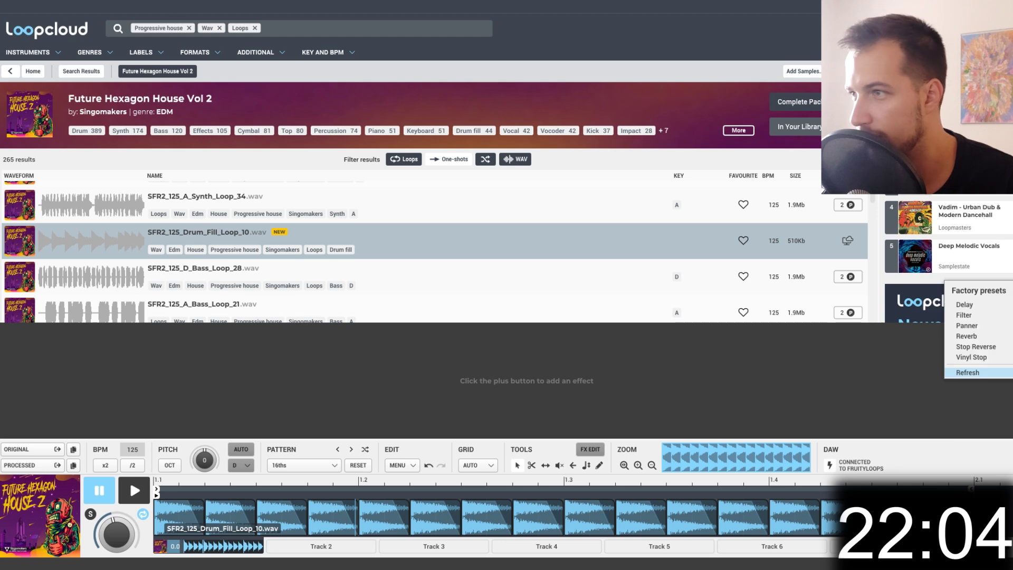
{"action": "mouse_move", "coordinate": [981, 339]}
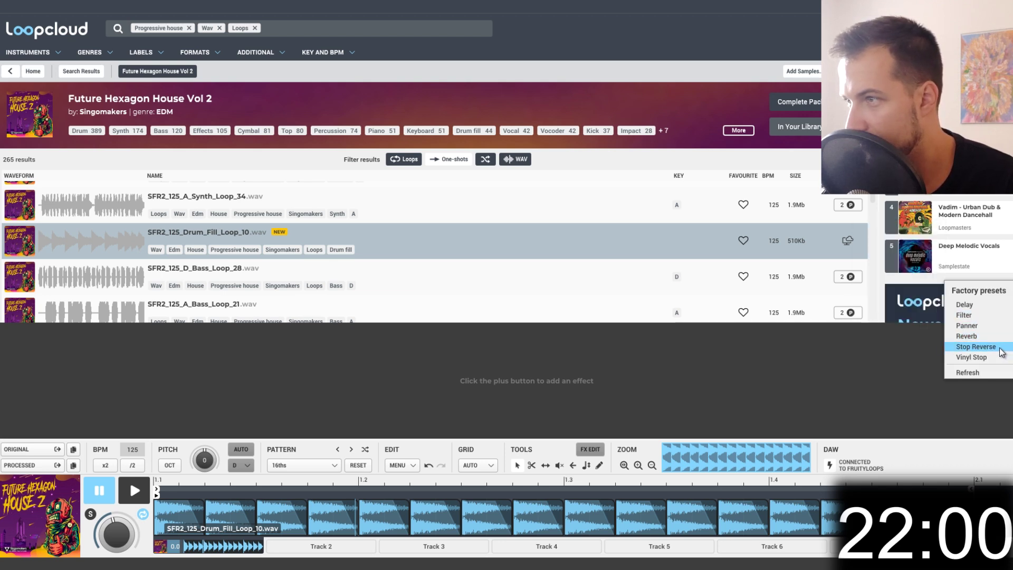
{"action": "left_click", "coordinate": [975, 346]}
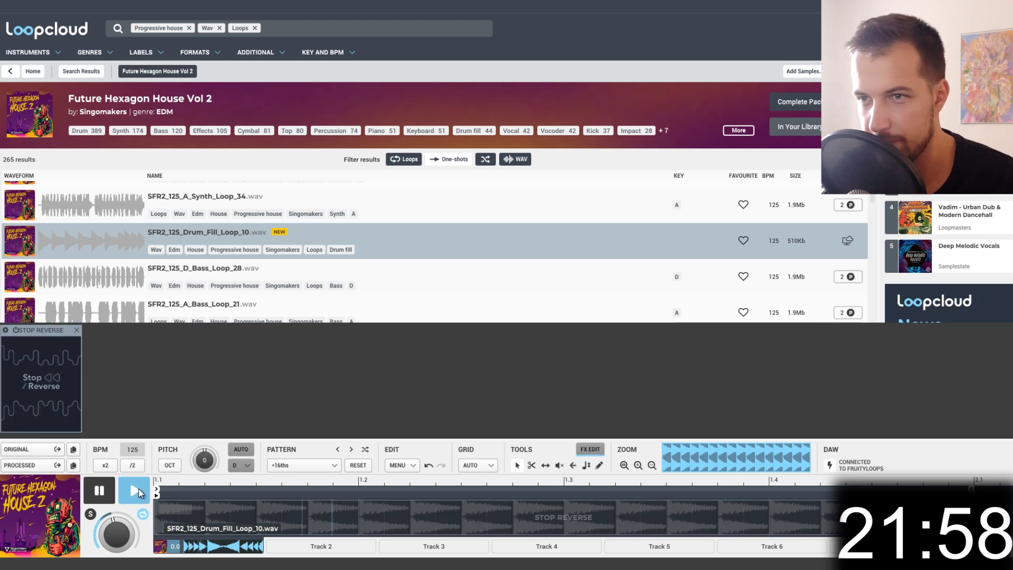
{"action": "left_click", "coordinate": [100, 493]}
{"action": "left_click", "coordinate": [77, 329]}
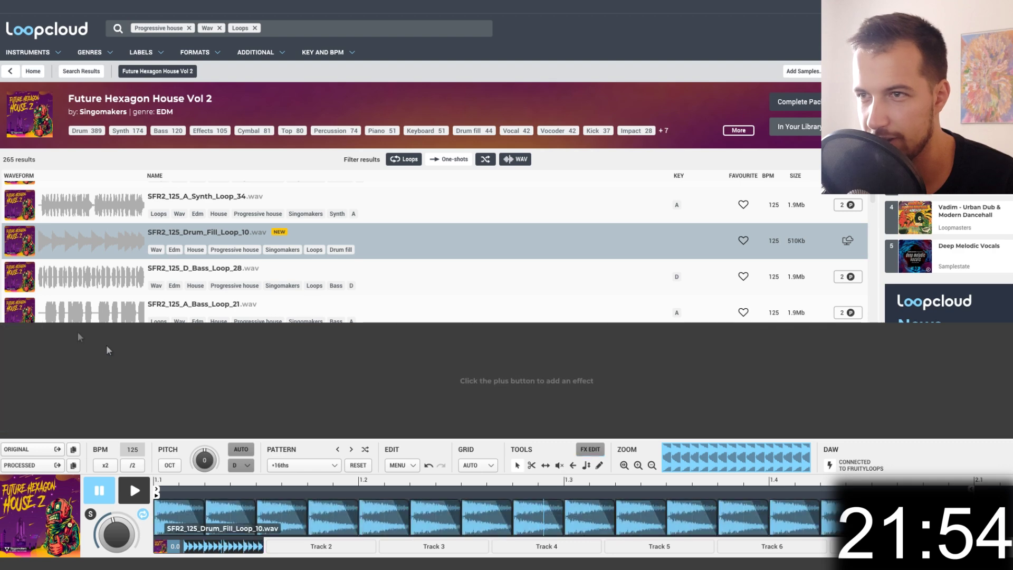
{"action": "left_click", "coordinate": [590, 449]}
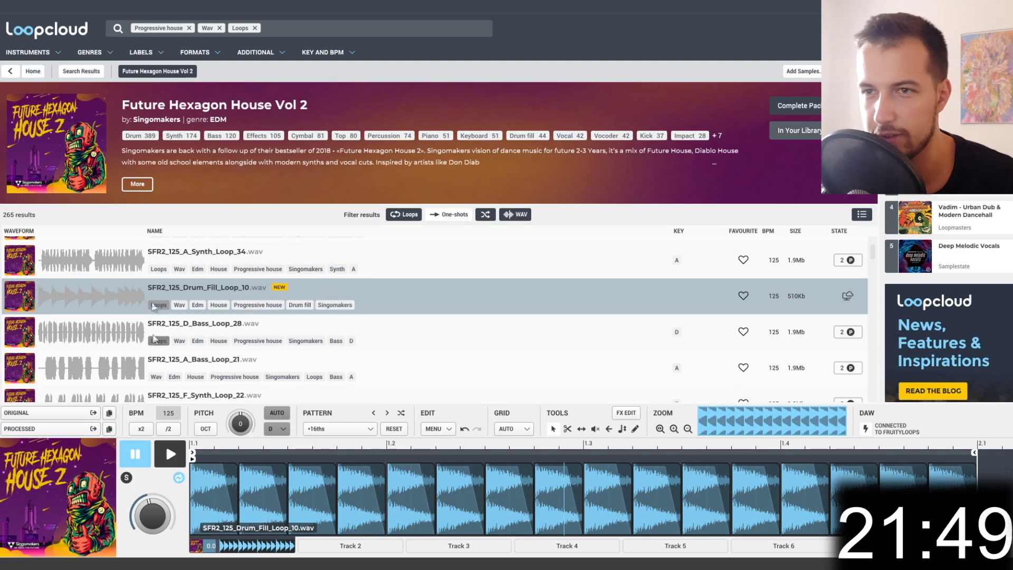
- Switch to FL Studio and place the processed drum fill loop on Track 5 at bar 4 as a one-bar clip
{"action": "left_click_drag", "start_coordinate": [264, 566], "coordinate": [599, 377]}
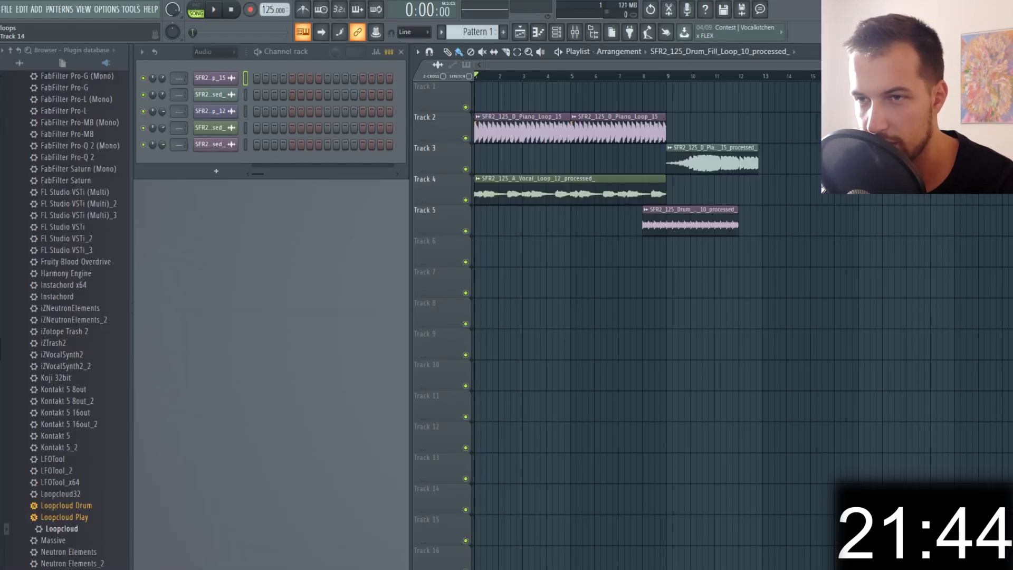
{"action": "key", "text": "alt+Tab"}
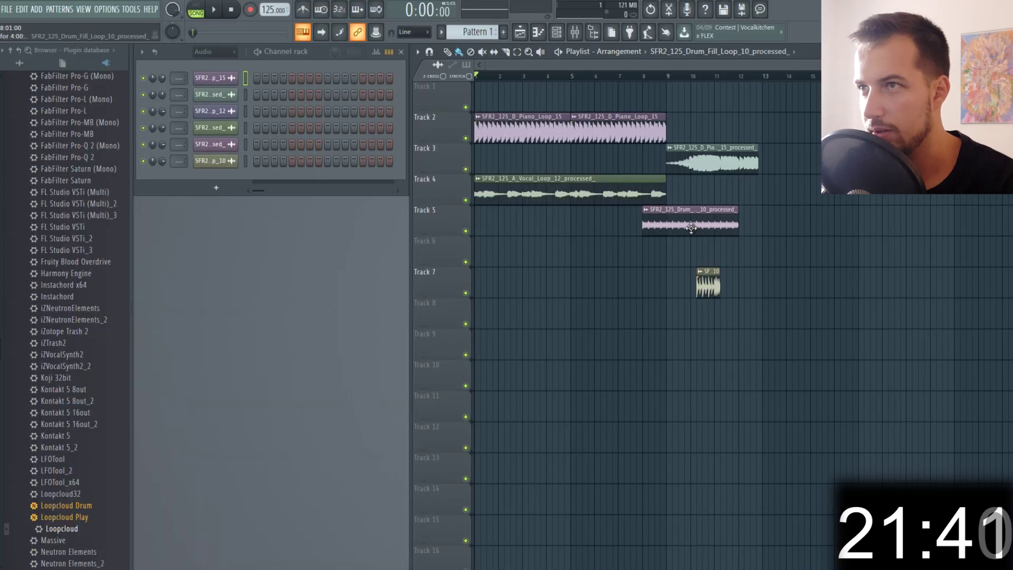
{"action": "left_click_drag", "start_coordinate": [689, 225], "coordinate": [572, 225]}
{"action": "mouse_move", "coordinate": [549, 76]}
{"action": "left_mouse_down"}
{"action": "mouse_move", "coordinate": [536, 78]}
{"action": "mouse_move", "coordinate": [546, 82]}
{"action": "left_mouse_up"}
- Lower the channel volume of the processed drum fill sample and close its settings
{"action": "double_click", "coordinate": [571, 213]}
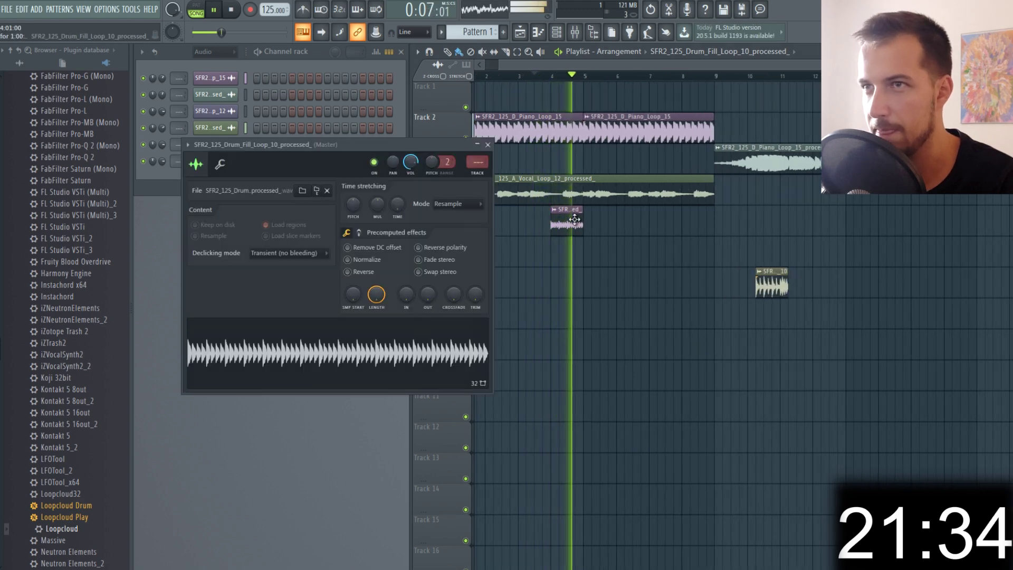
{"action": "left_click_drag", "start_coordinate": [407, 163], "coordinate": [414, 185]}
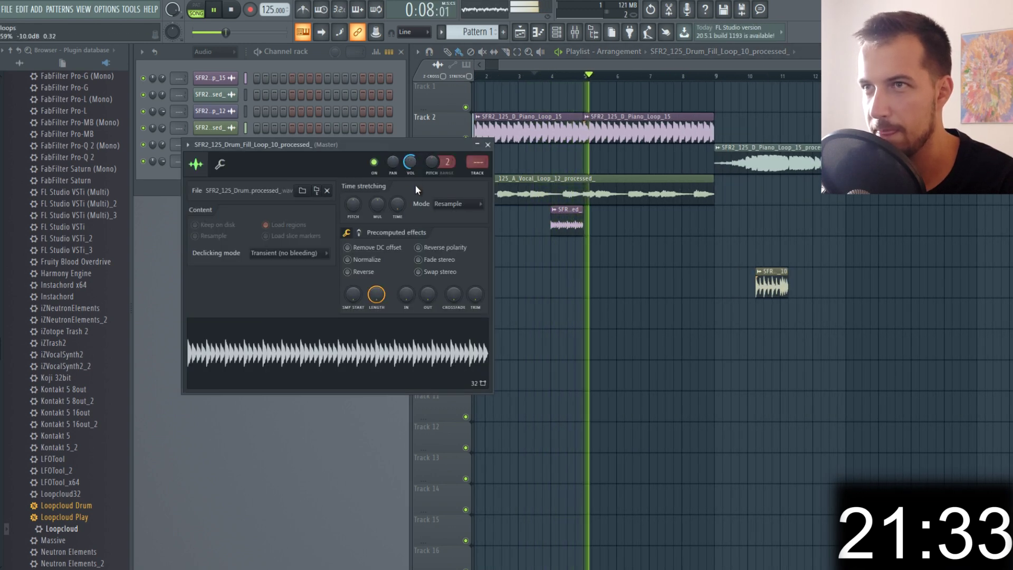
{"action": "left_click", "coordinate": [488, 144]}
- Add a second processed drum fill clip on Track 5 at bar 8 and move the original drum fill to Track 6 at bar 12
{"action": "left_click", "coordinate": [697, 229]}
{"action": "left_click_drag", "start_coordinate": [782, 274], "coordinate": [736, 251]}
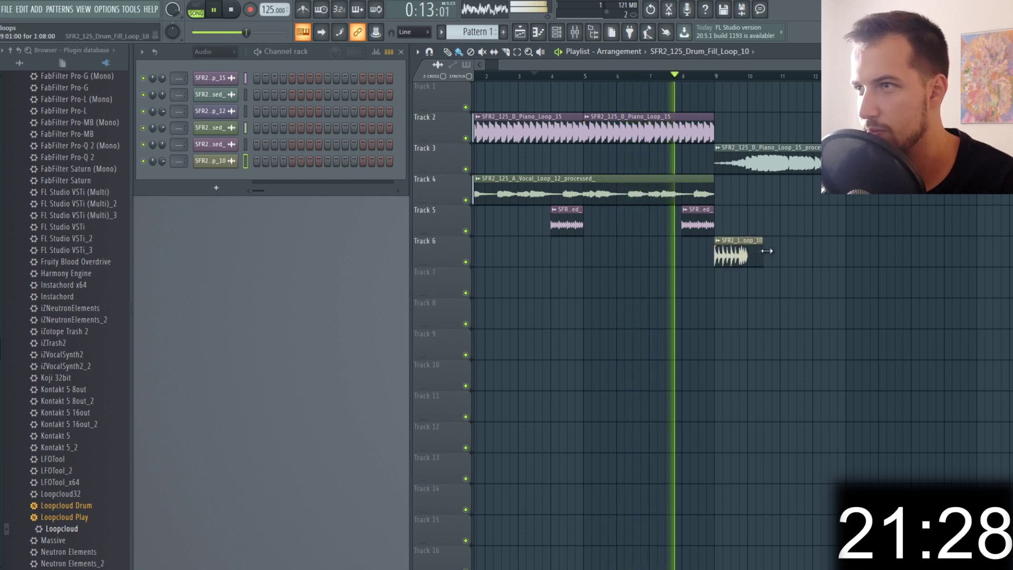
{"action": "left_click_drag", "start_coordinate": [735, 255], "coordinate": [840, 251]}
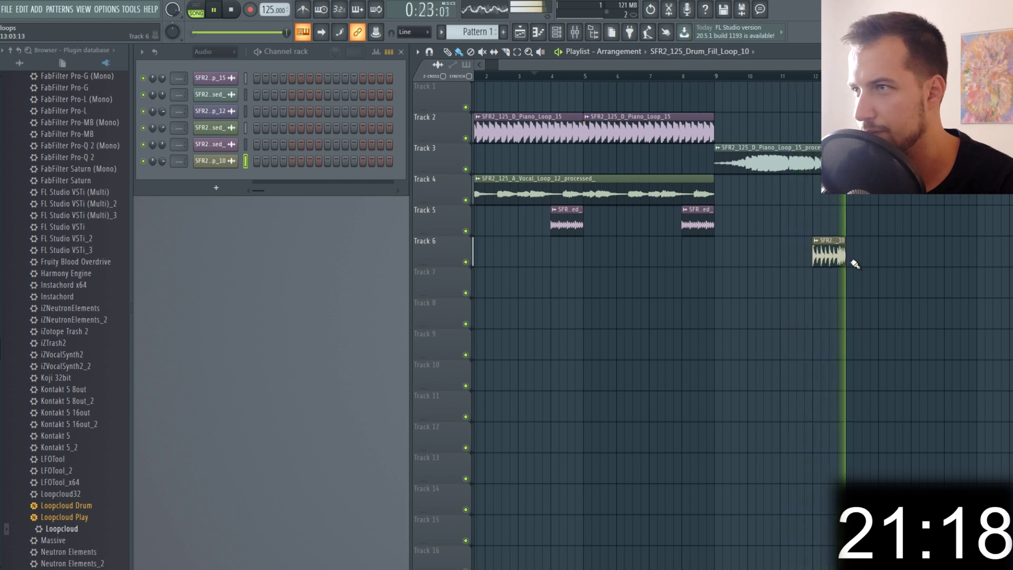
{"action": "key", "text": "space"}
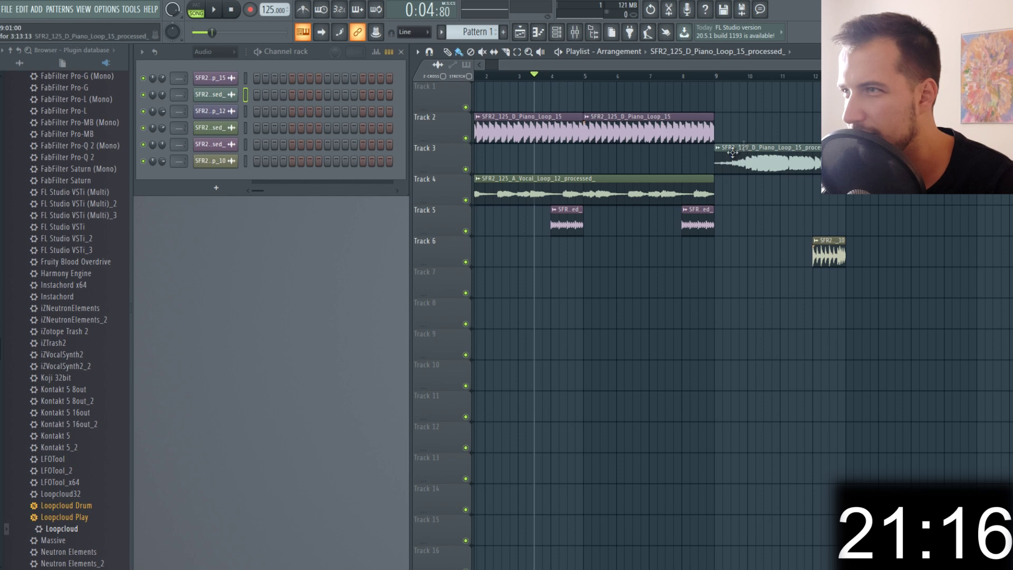
- Set the time-stretching mode of the processed piano loop to e3 generic and play the section from bar 10
{"action": "left_click_drag", "start_coordinate": [698, 76], "coordinate": [715, 77]}
{"action": "double_click", "coordinate": [763, 162]}
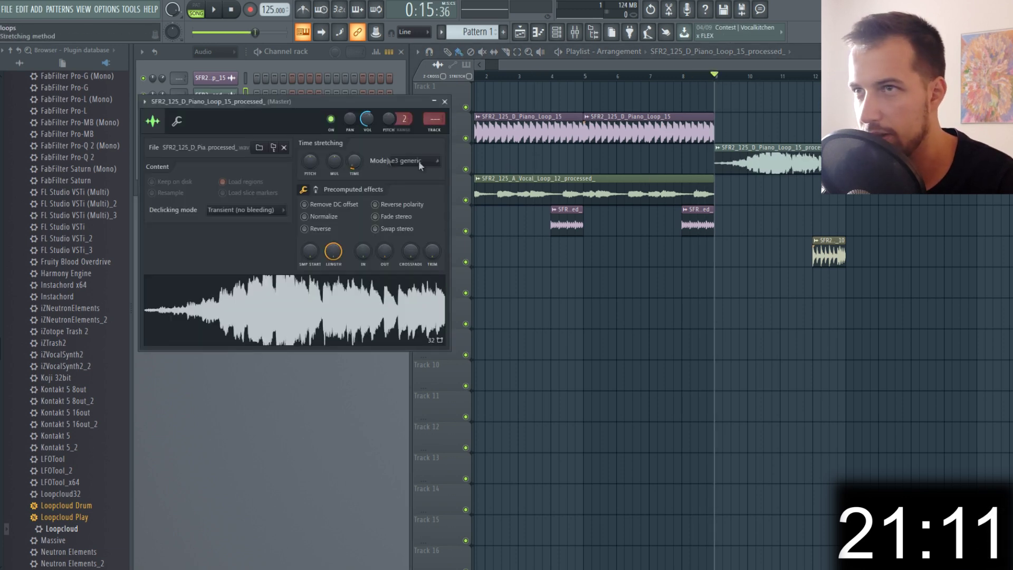
{"action": "left_click", "coordinate": [401, 160]}
{"action": "left_click", "coordinate": [410, 214]}
{"action": "left_click", "coordinate": [757, 77]}
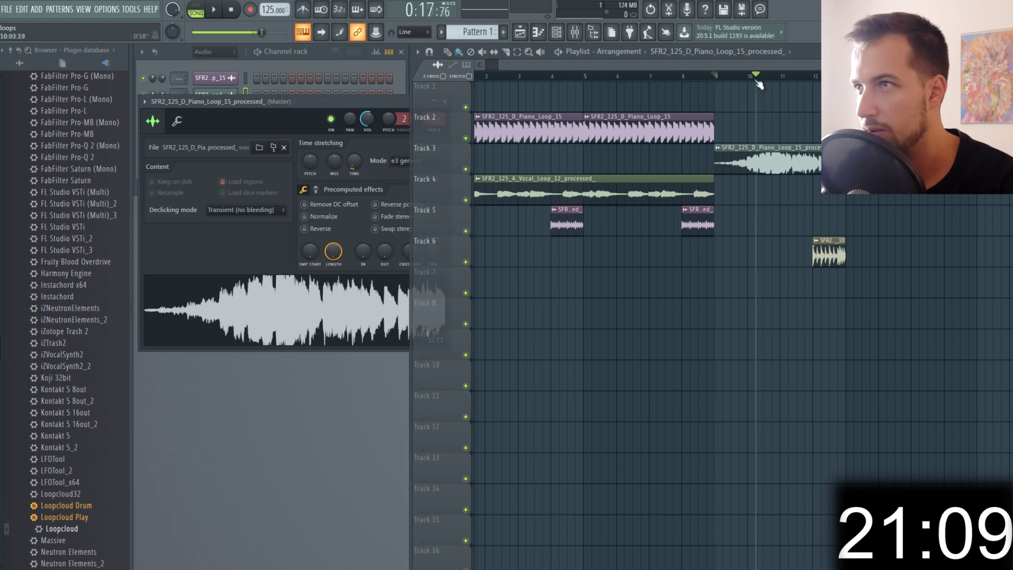
{"action": "key", "text": "space"}
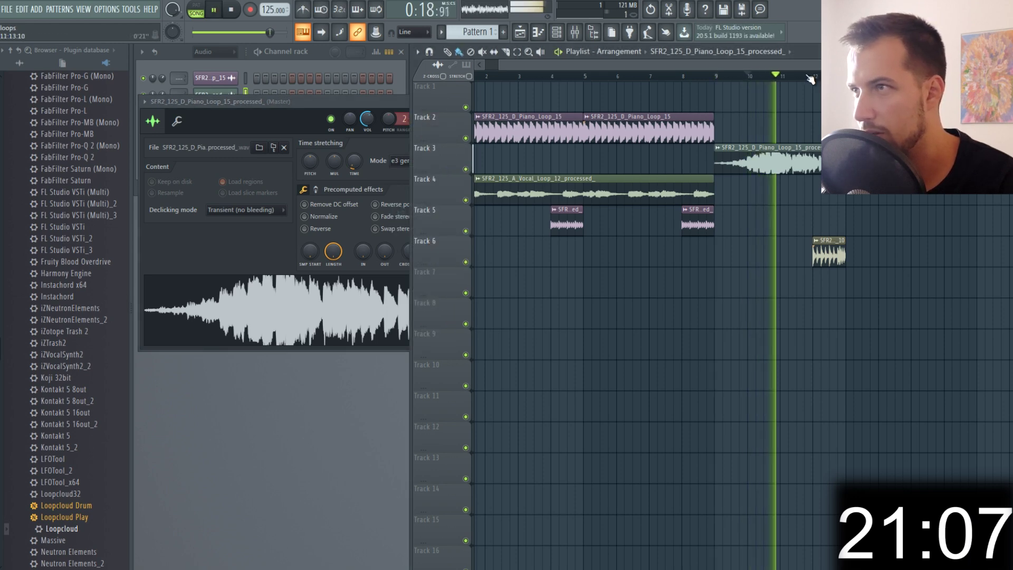
{"action": "scroll", "coordinate": [810, 79], "scroll_direction": "up", "scroll_amount": 3}
{"action": "scroll", "coordinate": [810, 79], "scroll_direction": "up", "scroll_amount": 2}
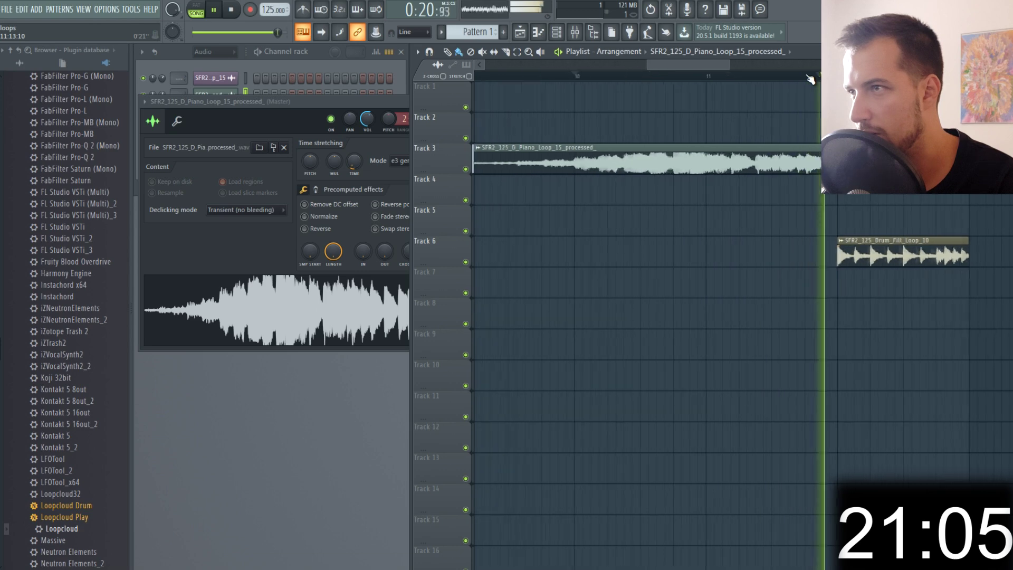
{"action": "scroll", "coordinate": [810, 79], "scroll_direction": "down", "scroll_amount": 2}
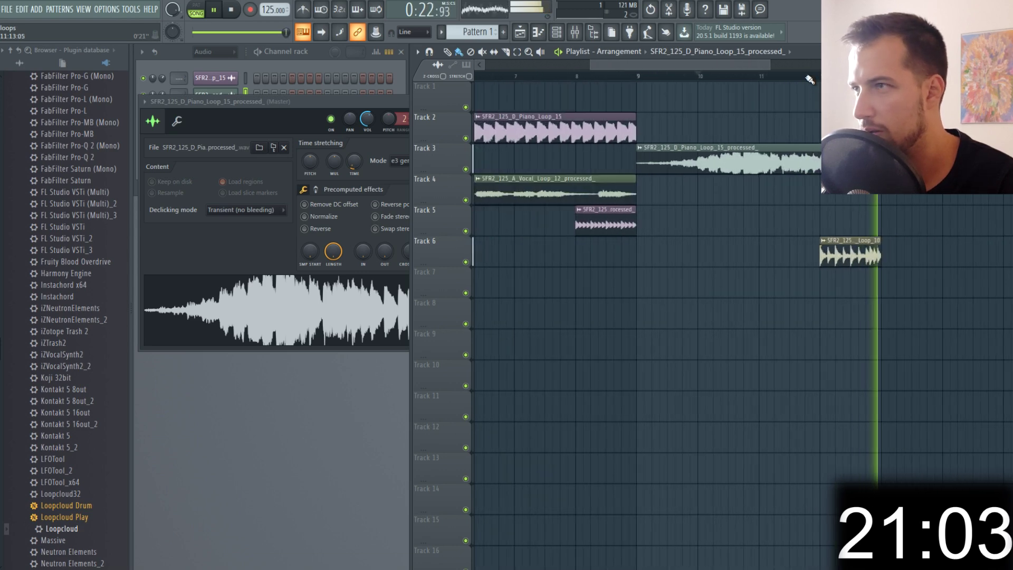
- Replace the original drum fill at bar 12 with the processed drum fill clip on Track 5, and set playback to late in bar 11
{"action": "key", "text": "space"}
{"action": "right_click", "coordinate": [877, 259]}
{"action": "left_click_drag", "start_coordinate": [844, 227], "coordinate": [870, 229]}
{"action": "left_click", "coordinate": [799, 76]}
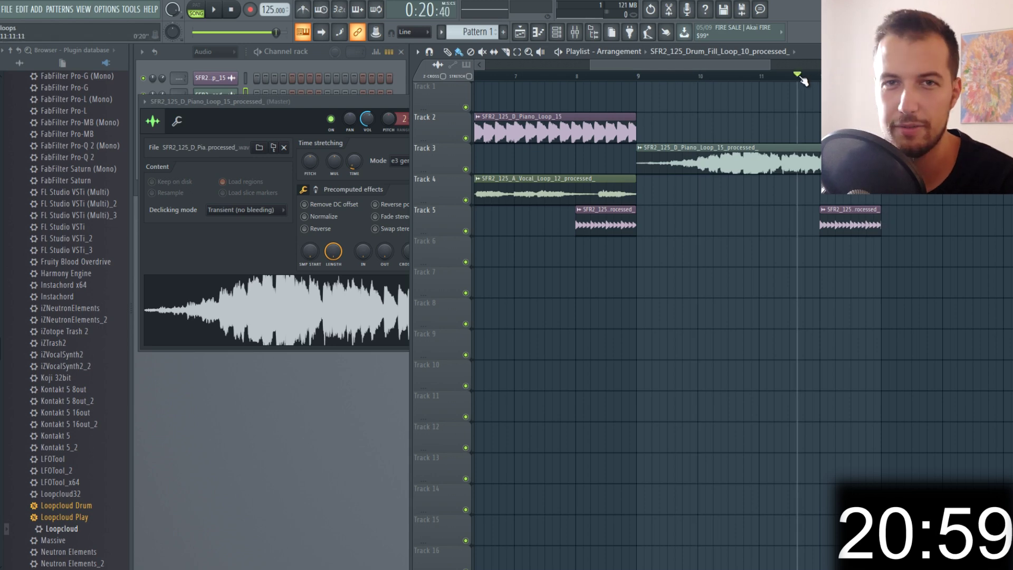
- Play the transition from late bar 11 into the drum fill at bar 12, close the sample settings and reset playback to bar 1
{"action": "key", "text": "space"}
{"action": "scroll", "coordinate": [800, 77], "scroll_direction": "down", "scroll_amount": 2}
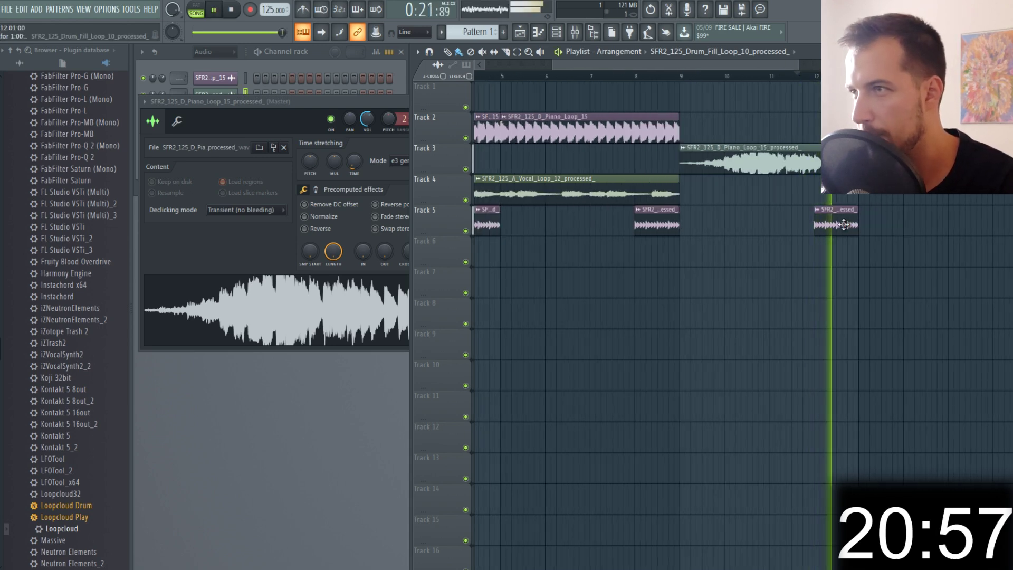
{"action": "double_click", "coordinate": [844, 224]}
{"action": "key", "text": "space"}
{"action": "left_click", "coordinate": [488, 145]}
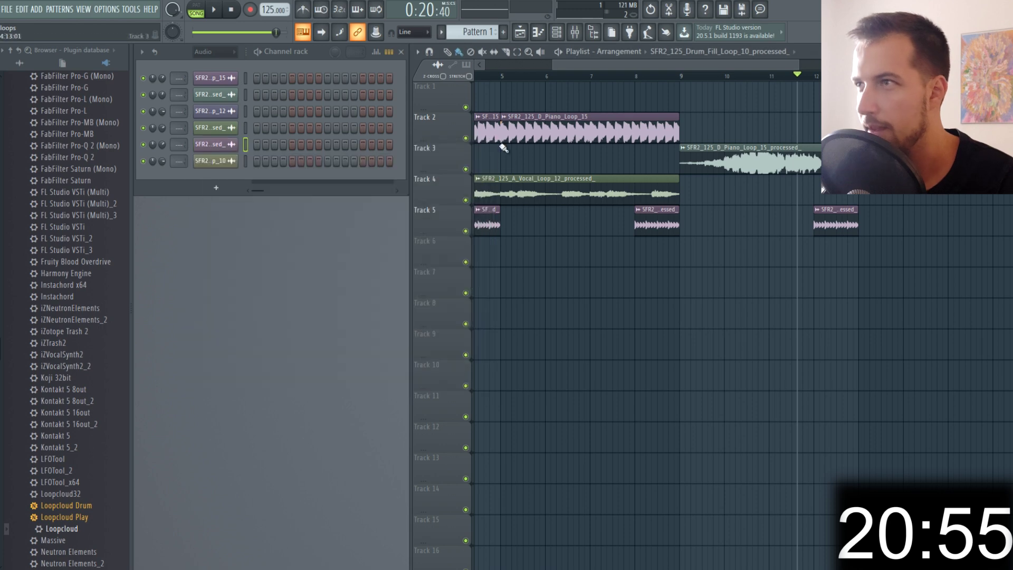
{"action": "scroll", "coordinate": [690, 78], "scroll_direction": "down", "scroll_amount": 3}
{"action": "left_click_drag", "start_coordinate": [529, 77], "coordinate": [451, 79]}
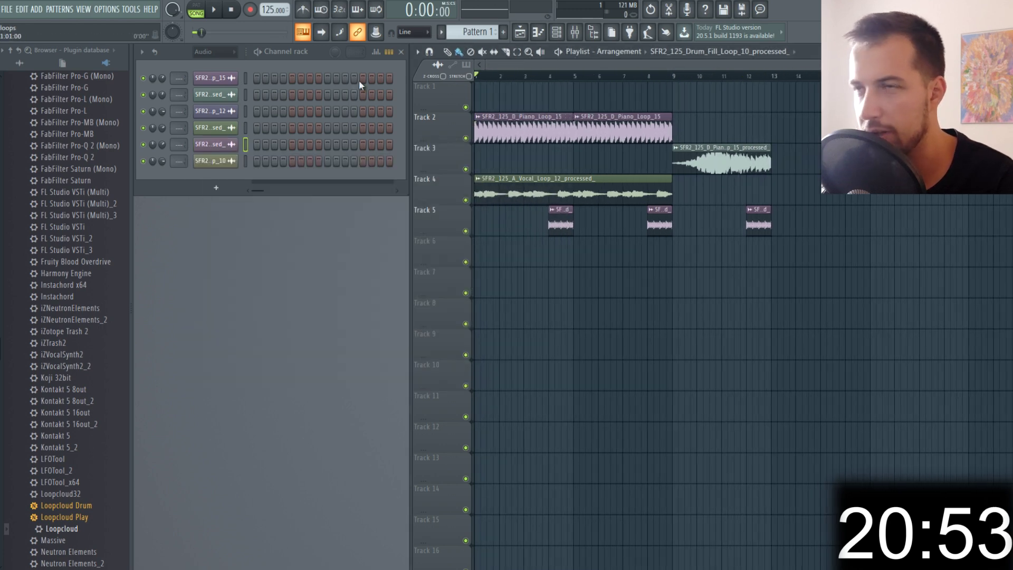
- Switch to Loopcloud and audition loops from Future Hexagon House Vol 2, including SFR2_125_A_Bass_Loop_21 and SFR2_125_F_Synth_Loop_24
{"action": "key", "text": "alt+Tab"}
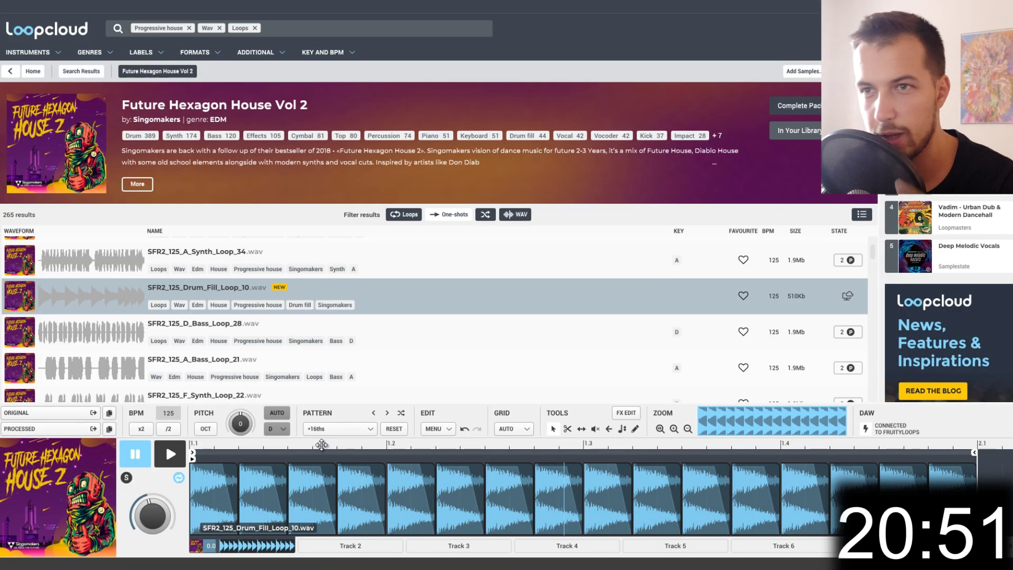
{"action": "scroll", "coordinate": [188, 320], "scroll_direction": "down", "scroll_amount": 2}
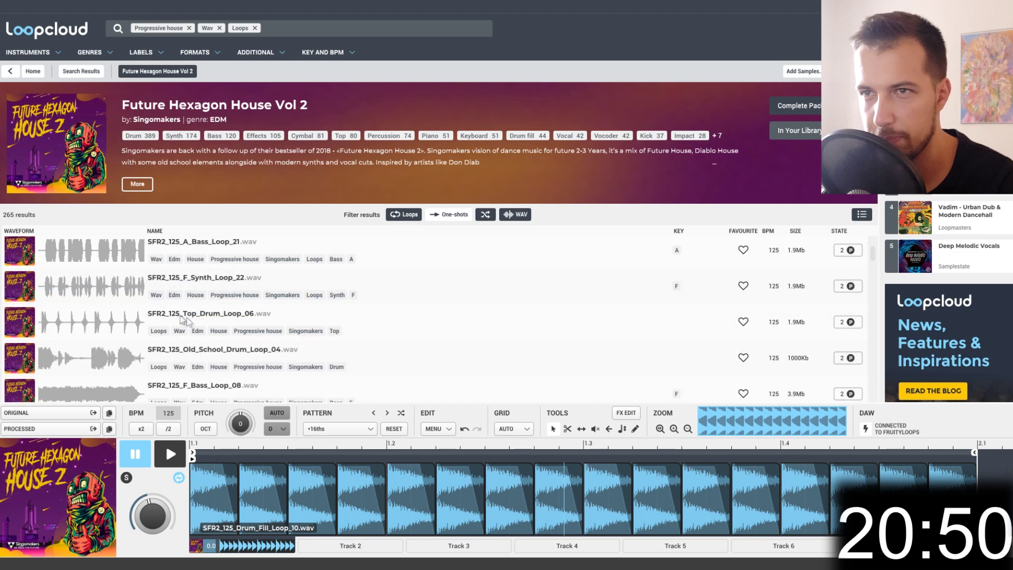
{"action": "left_click", "coordinate": [188, 251]}
{"action": "left_click", "coordinate": [171, 457]}
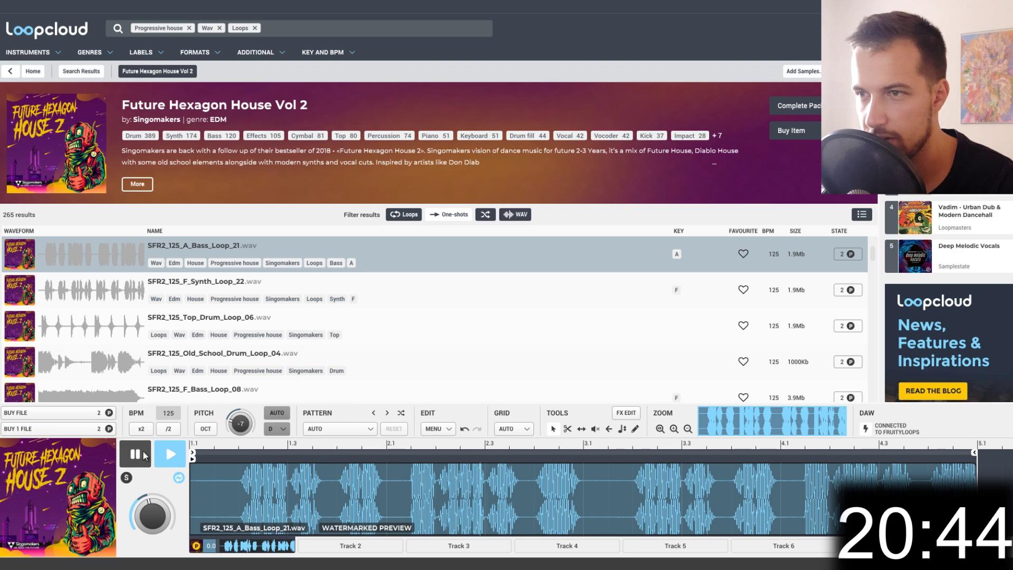
{"action": "scroll", "coordinate": [248, 353], "scroll_direction": "down", "scroll_amount": 3}
{"action": "scroll", "coordinate": [240, 339], "scroll_direction": "up", "scroll_amount": 3}
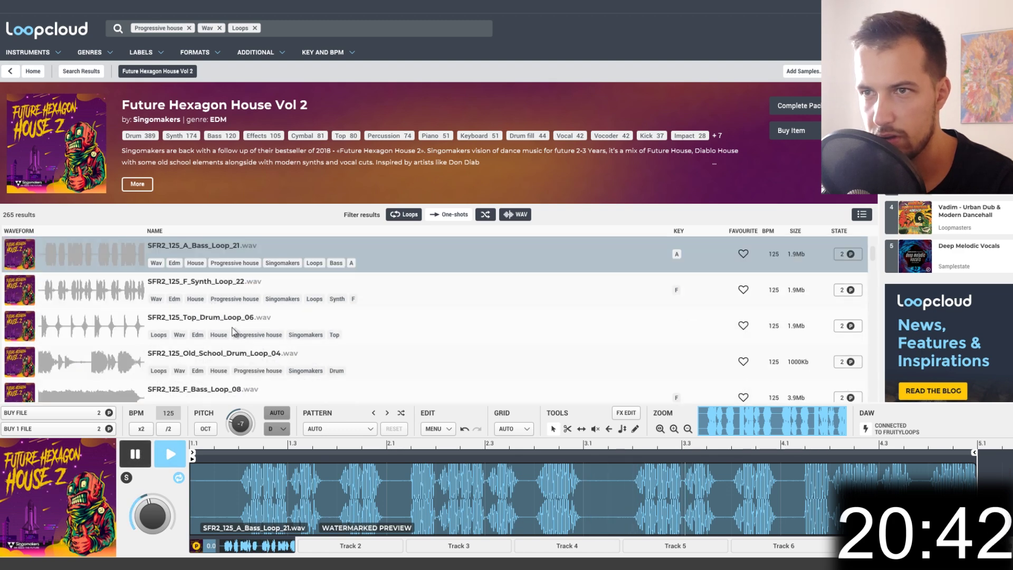
{"action": "left_click", "coordinate": [261, 353]}
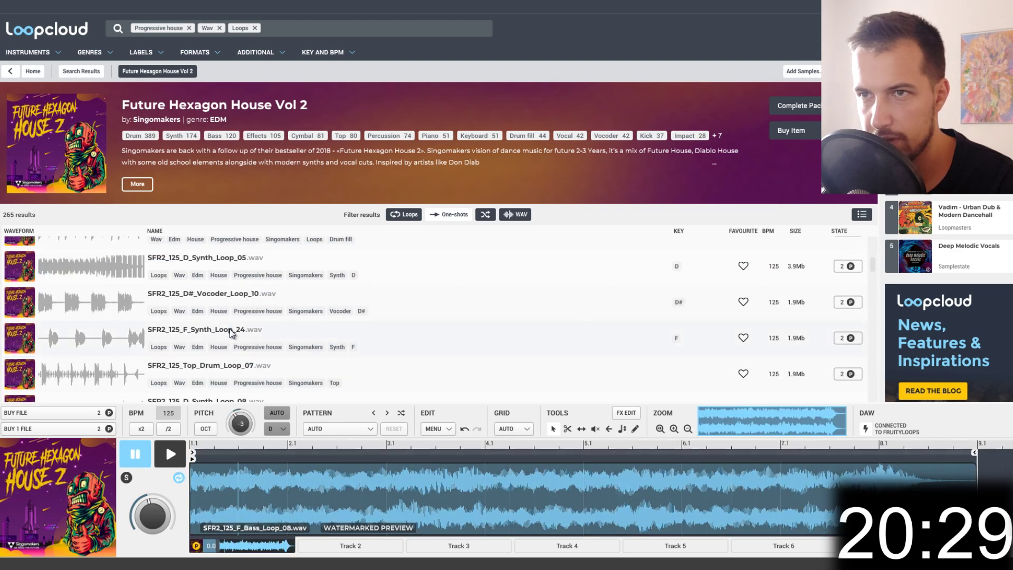
{"action": "left_click", "coordinate": [231, 334]}
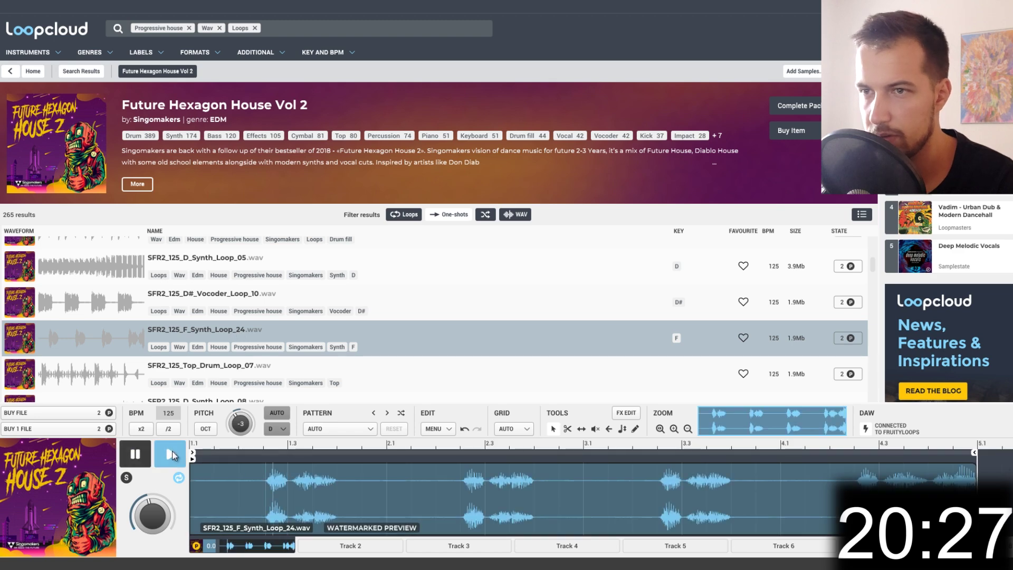
- Audition the drum loops Top_Drum_Loop_10, Old_School_Drum_Loop_14, Top_Drum_Loop_16 and Full_Drum_Loop_09 from the same pack
{"action": "scroll", "coordinate": [250, 337], "scroll_direction": "down", "scroll_amount": 2}
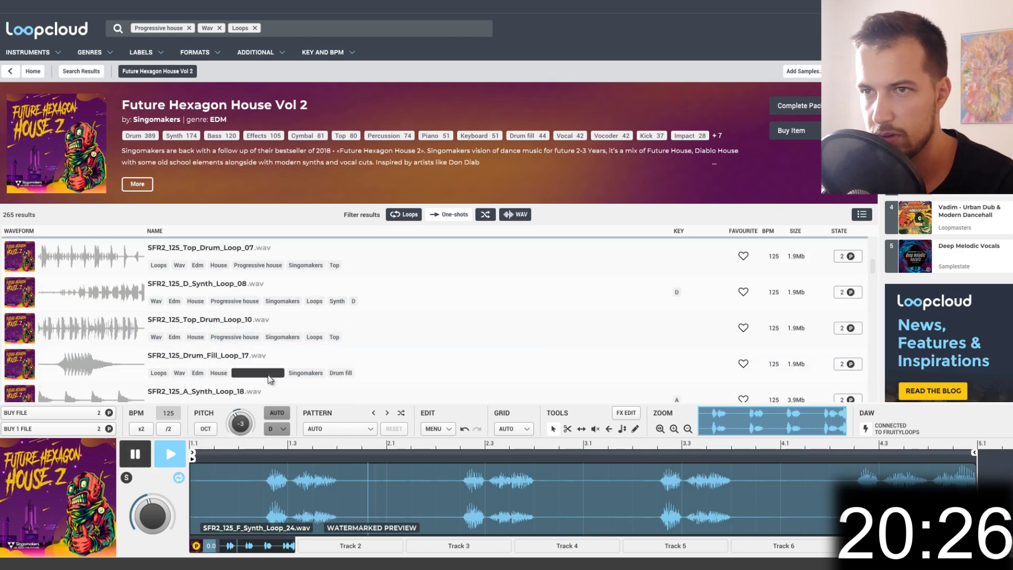
{"action": "left_click", "coordinate": [236, 322]}
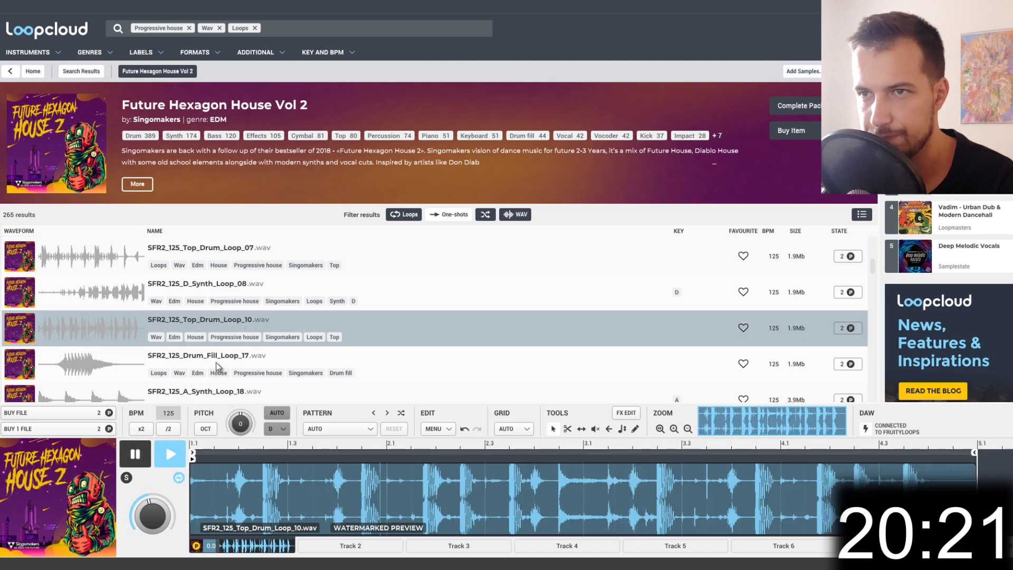
{"action": "scroll", "coordinate": [218, 353], "scroll_direction": "down", "scroll_amount": 3}
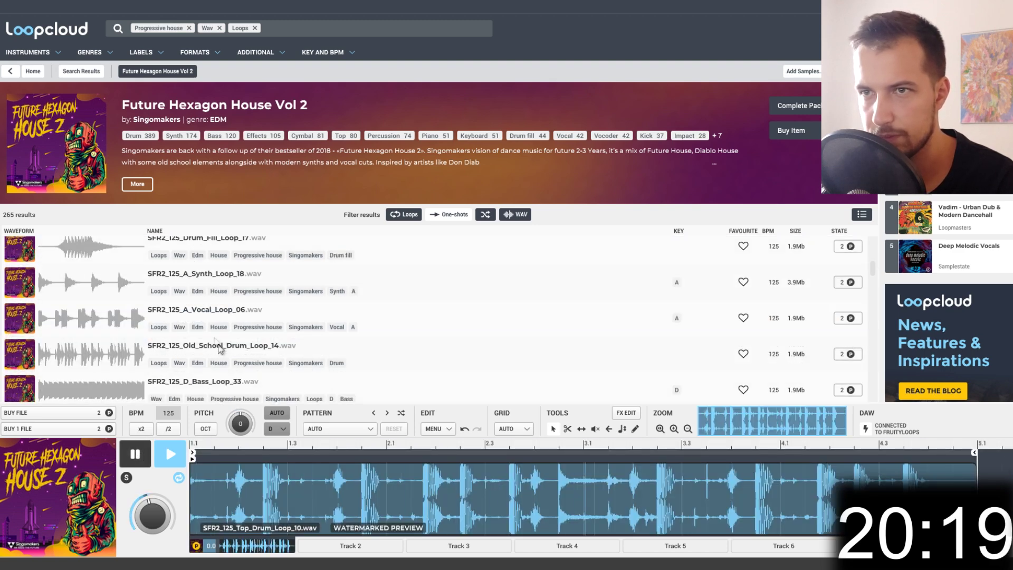
{"action": "left_click", "coordinate": [214, 348]}
{"action": "scroll", "coordinate": [217, 345], "scroll_direction": "down", "scroll_amount": 3}
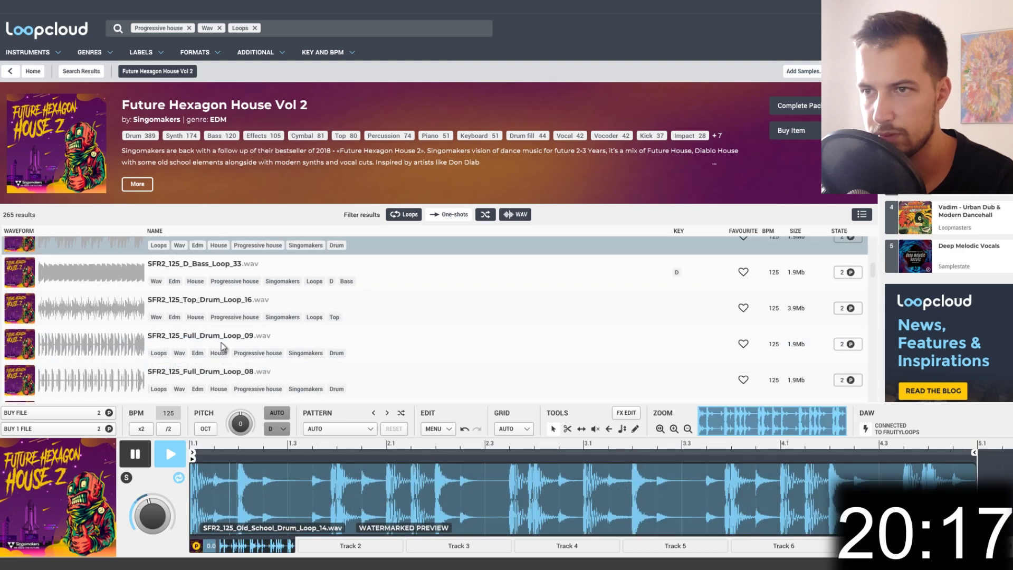
{"action": "left_click", "coordinate": [206, 301]}
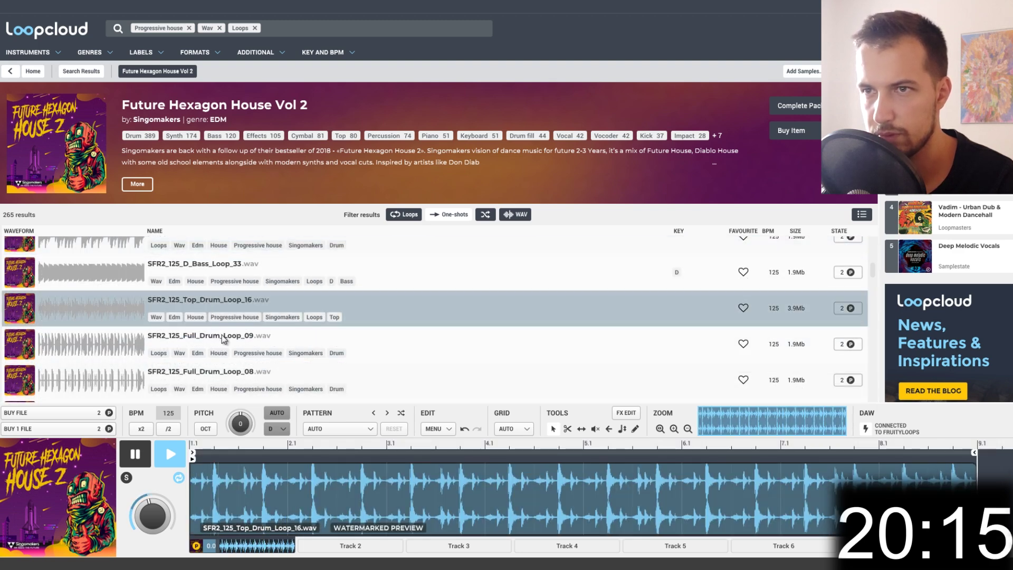
{"action": "left_click", "coordinate": [224, 340]}
- Audition and buy SFR2_125_Full_Drum_Loop_08, and place it on Track 7 at bar 1 of the FL Studio playlist
{"action": "scroll", "coordinate": [224, 337], "scroll_direction": "down", "scroll_amount": 3}
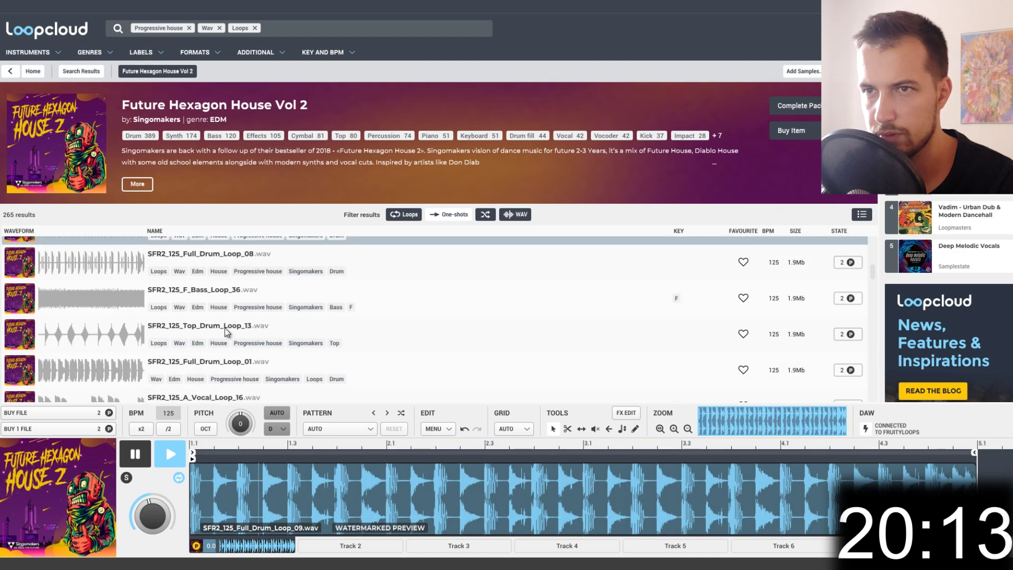
{"action": "scroll", "coordinate": [225, 327], "scroll_direction": "up", "scroll_amount": 3}
{"action": "left_click", "coordinate": [212, 372]}
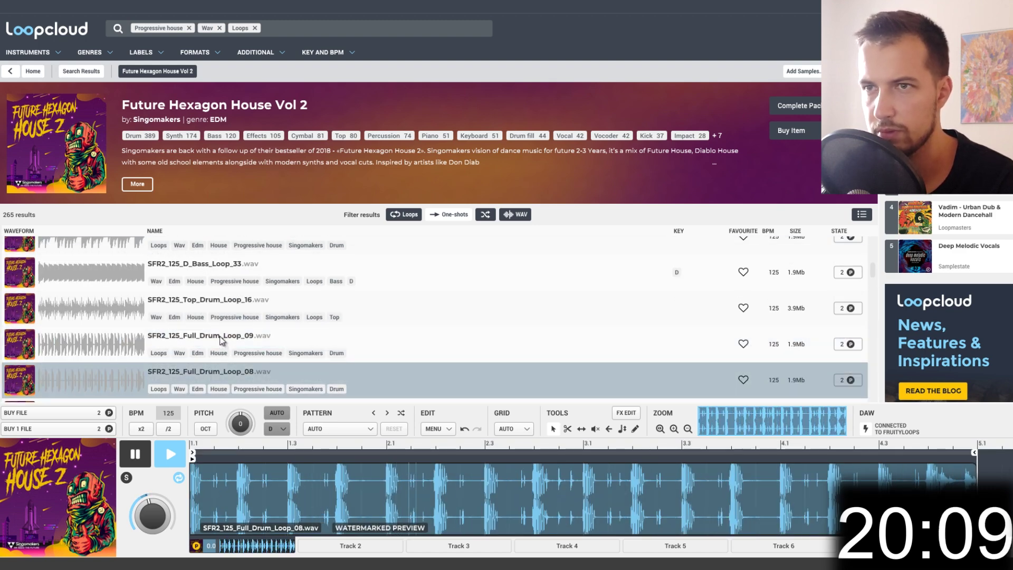
{"action": "scroll", "coordinate": [222, 341], "scroll_direction": "down", "scroll_amount": 3}
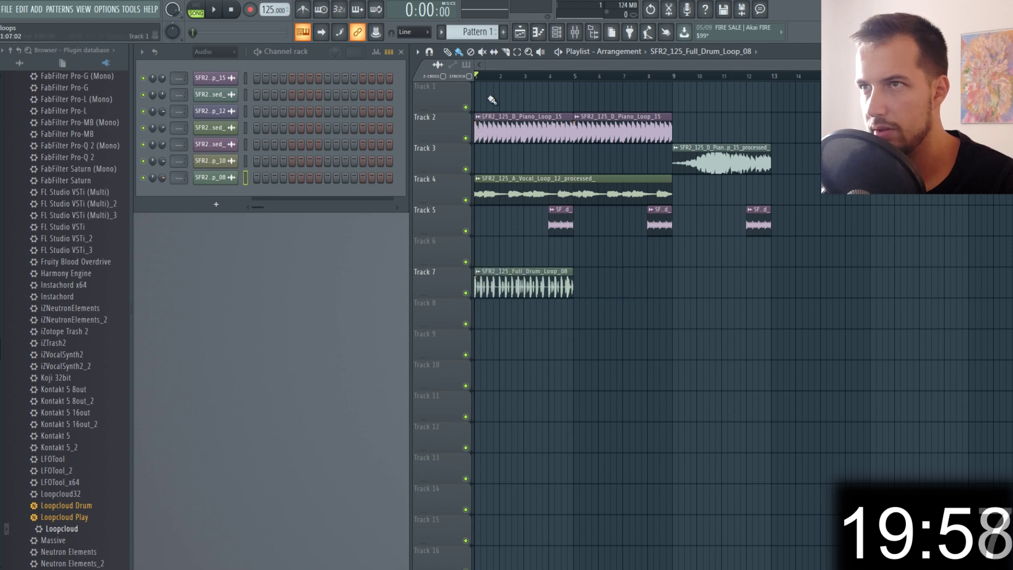
- Adjust the channel volume of the full drum loop during playback, repeat its clip at bar 5 on Track 7, and close its settings
{"action": "key", "text": "space"}
{"action": "double_click", "coordinate": [532, 284]}
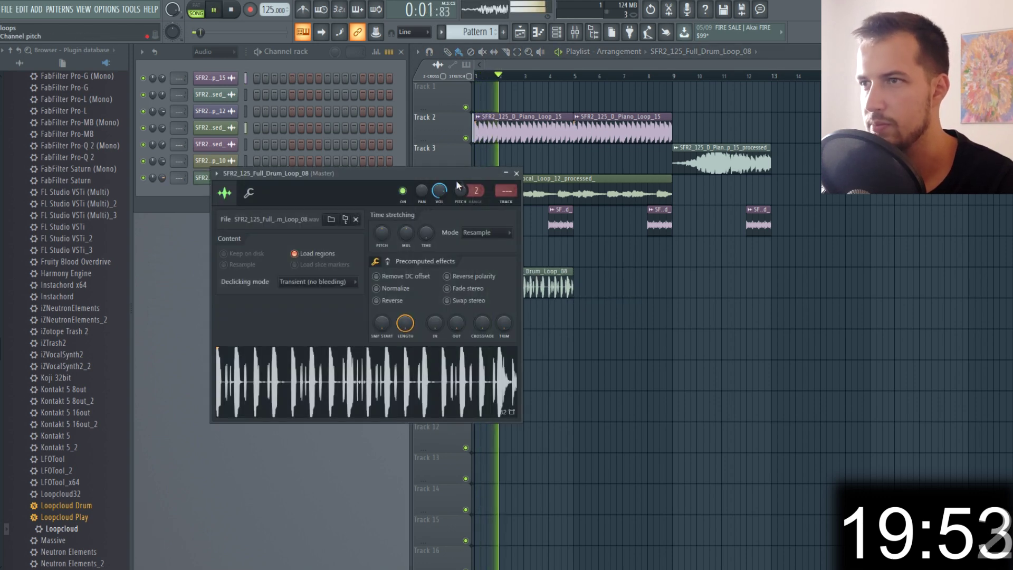
{"action": "left_click", "coordinate": [517, 173]}
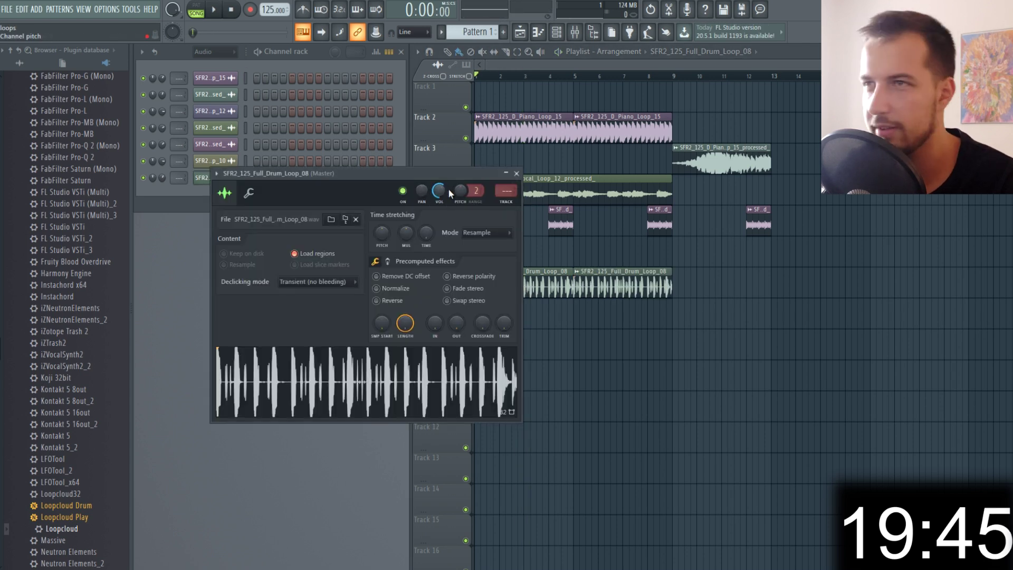
{"action": "left_click", "coordinate": [517, 173]}
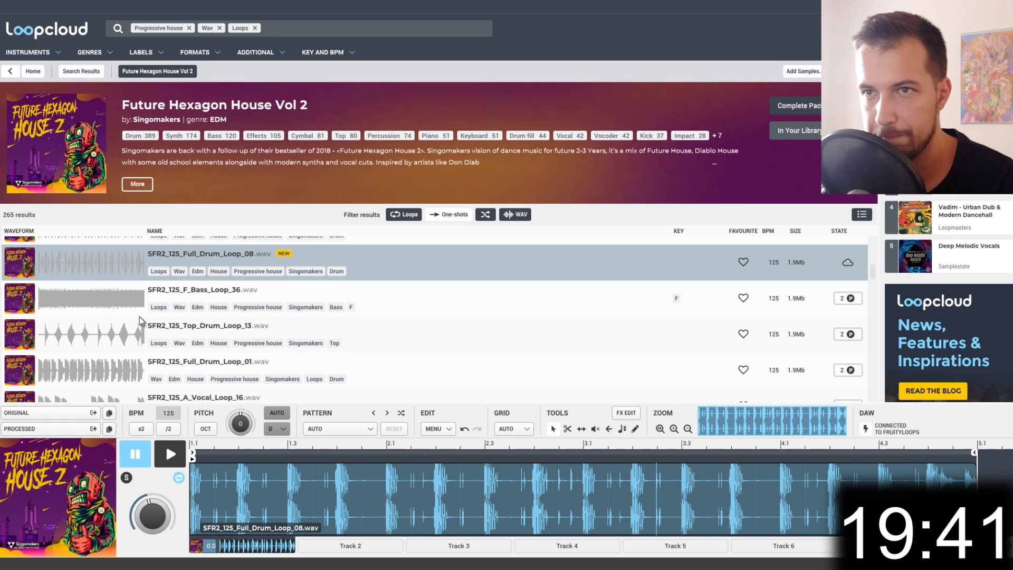
- Return to Loopcloud and audition more drum loops, including SFR2_125_Top_Drum_Loop_13 and SFR2_125_Top_Drum_Loop_02
{"action": "left_click", "coordinate": [141, 321]}
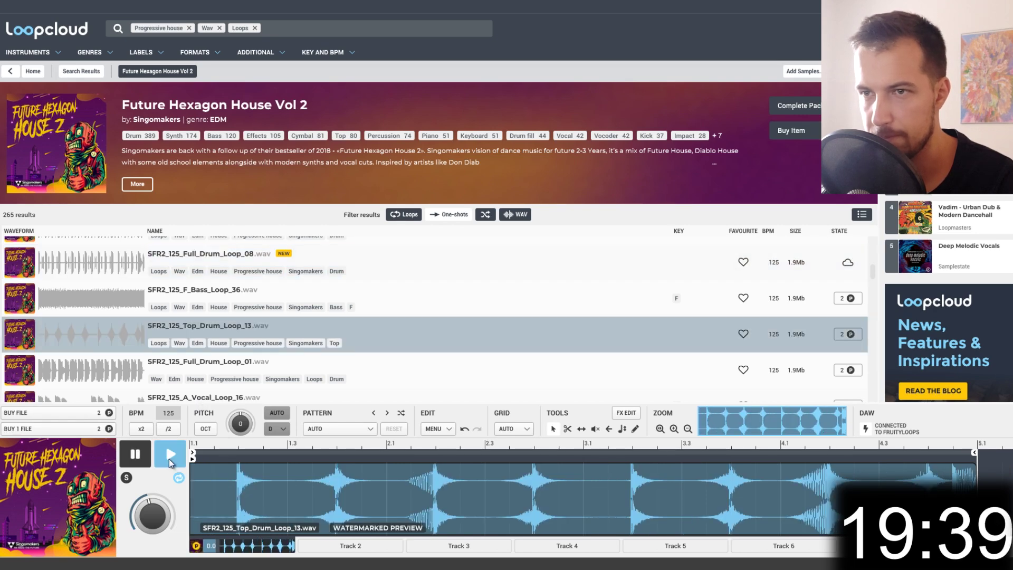
{"action": "left_click", "coordinate": [174, 375]}
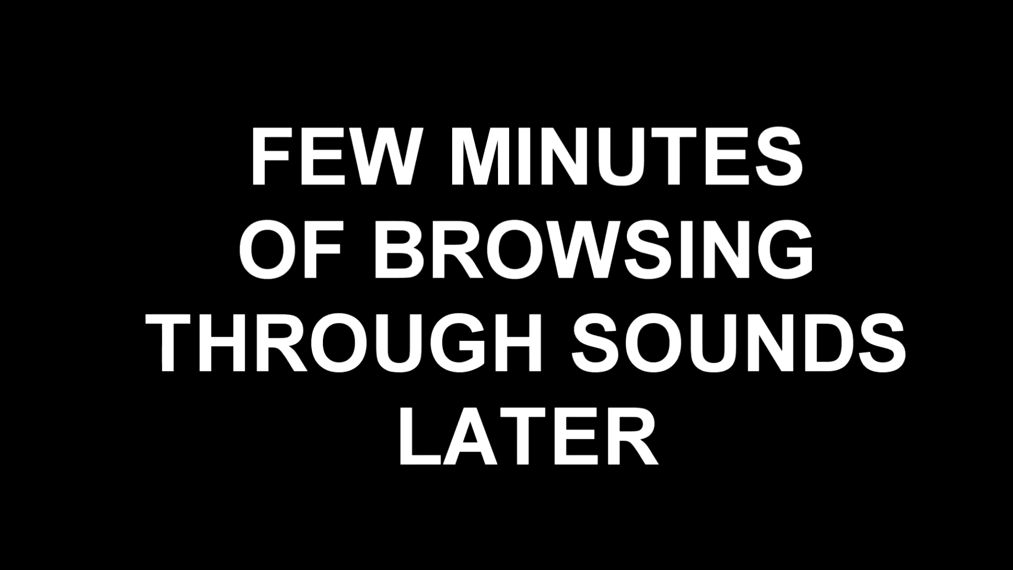
{"action": "left_click", "coordinate": [218, 322]}
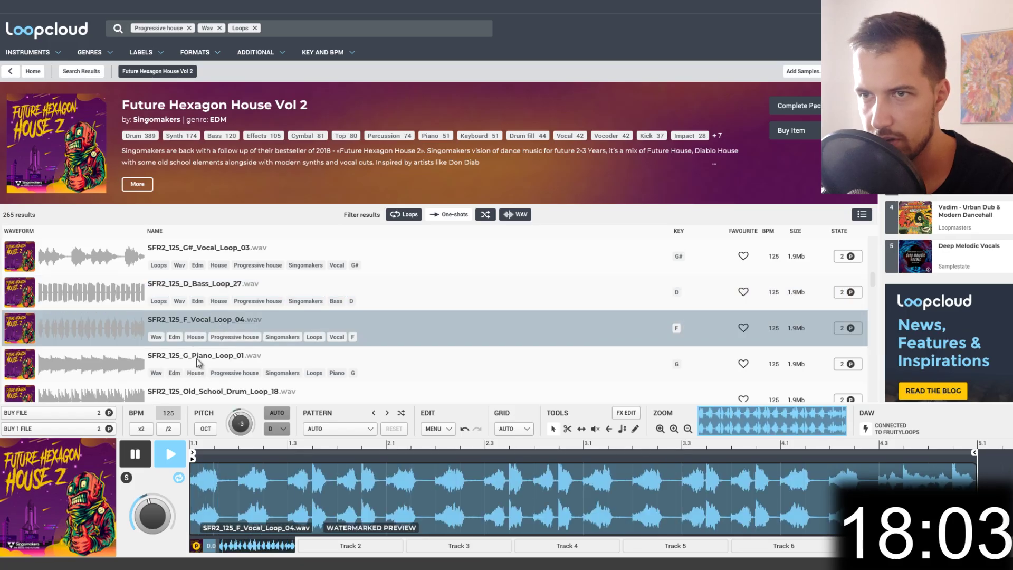
{"action": "left_click", "coordinate": [198, 355]}
{"action": "scroll", "coordinate": [199, 338], "scroll_direction": "down", "scroll_amount": 3}
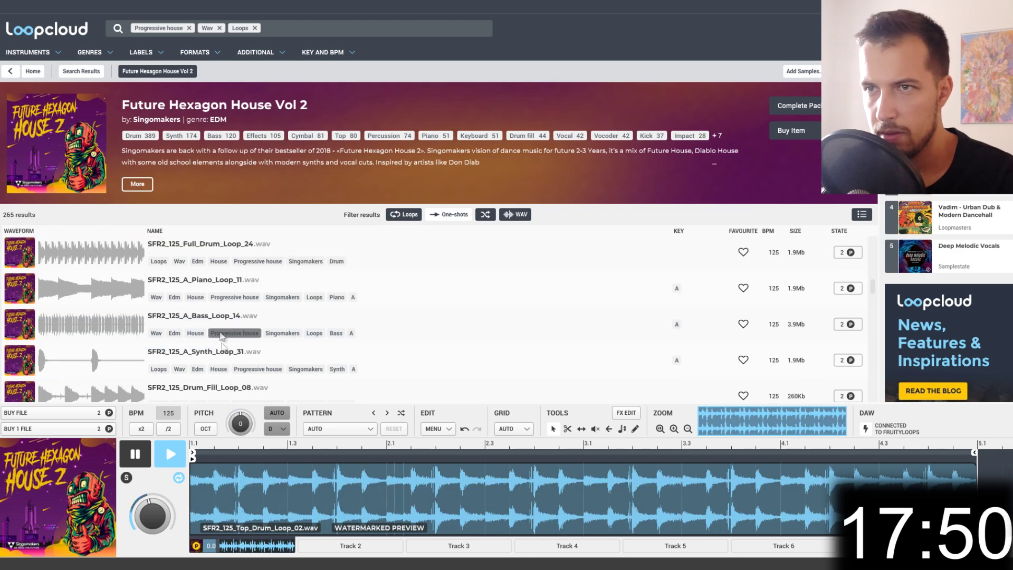
- Audition and buy SFR2_125_Drum_Fill_Loop_08, and place it on Track 6 in the second half of bar 12 in FL Studio
{"action": "left_click", "coordinate": [233, 393]}
{"action": "scroll", "coordinate": [248, 357], "scroll_direction": "down", "scroll_amount": 2}
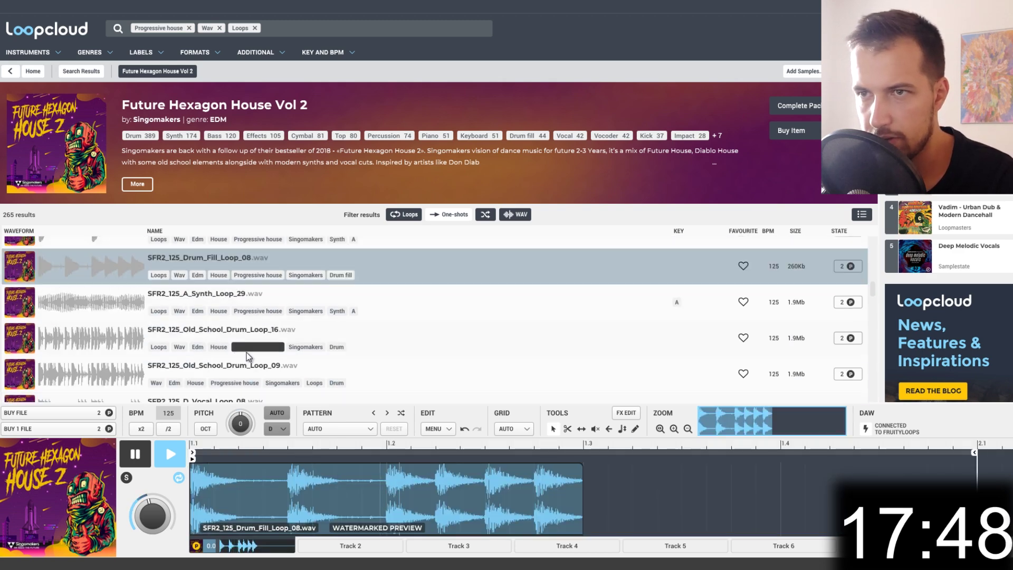
{"action": "left_click", "coordinate": [146, 453]}
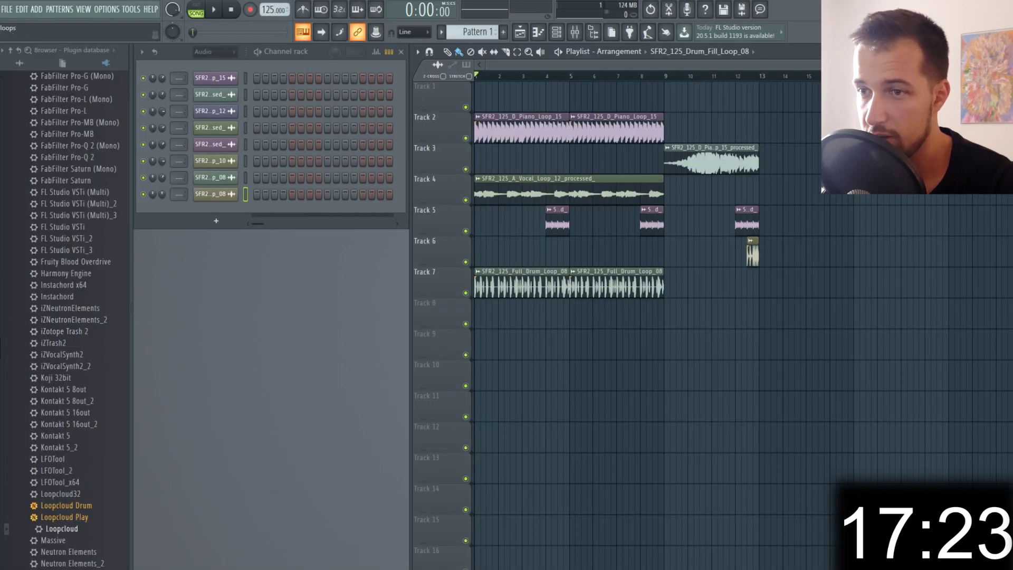
- Switch back to Loopcloud and audition SFR2_125_A_Synth_Loop_29, SFR2_125_Top_Drum_Loop_05 and SFR2_125_Top_Drum_Loop_40
{"action": "key", "text": "alt+Tab"}
{"action": "left_click", "coordinate": [198, 301]}
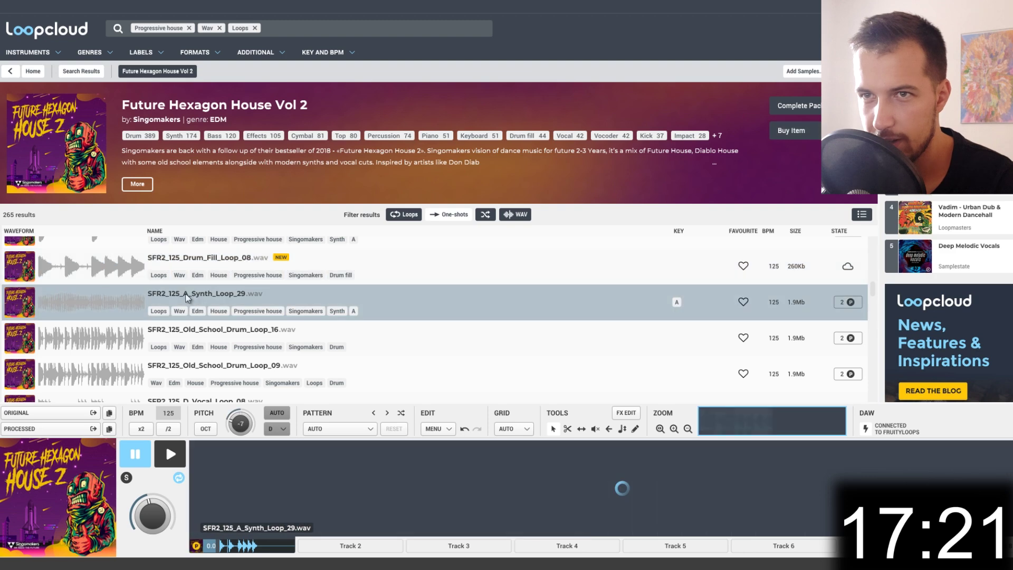
{"action": "scroll", "coordinate": [217, 349], "scroll_direction": "down", "scroll_amount": 5}
{"action": "scroll", "coordinate": [249, 352], "scroll_direction": "down", "scroll_amount": 4}
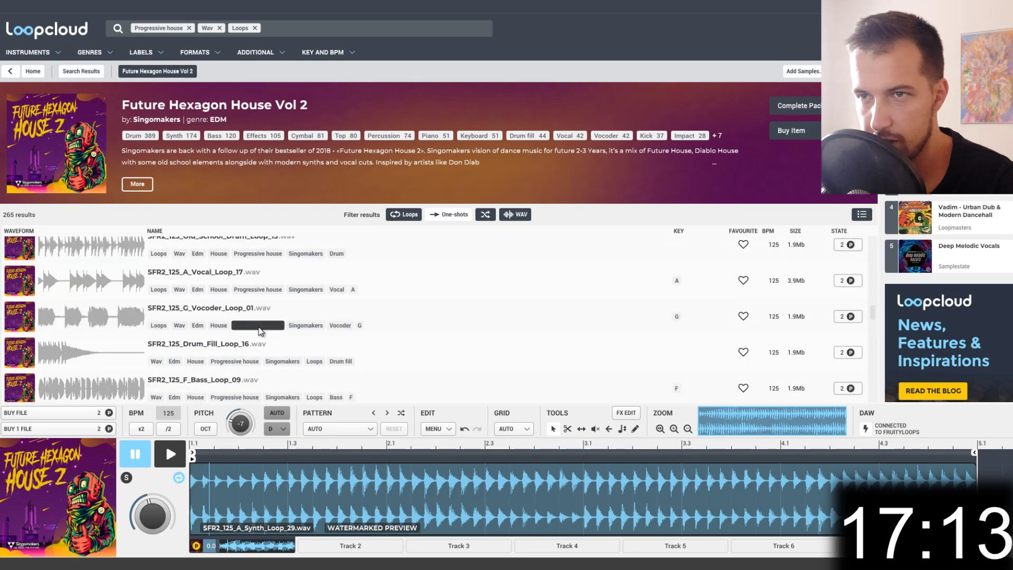
{"action": "scroll", "coordinate": [258, 330], "scroll_direction": "down", "scroll_amount": 5}
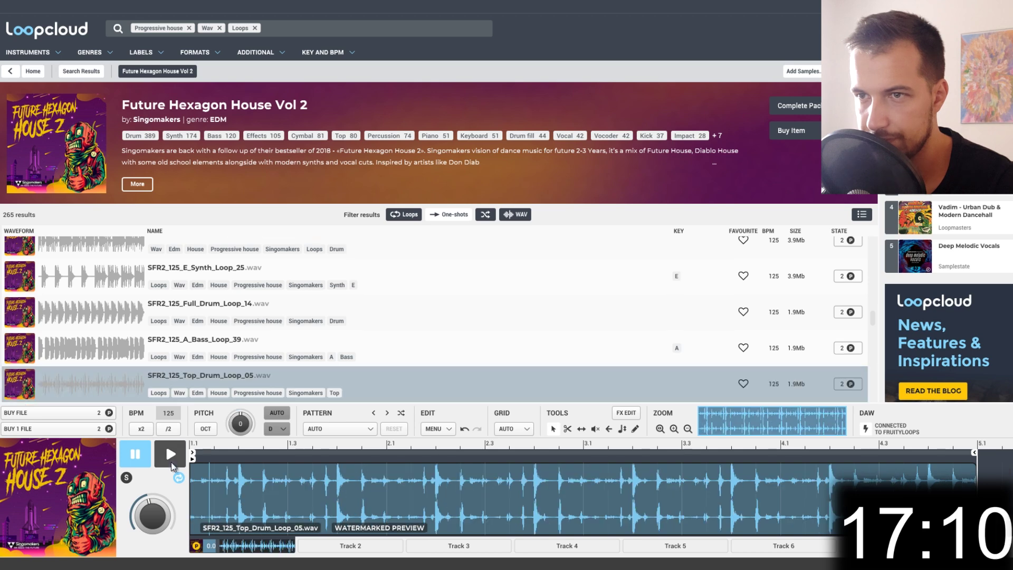
{"action": "left_click", "coordinate": [171, 458]}
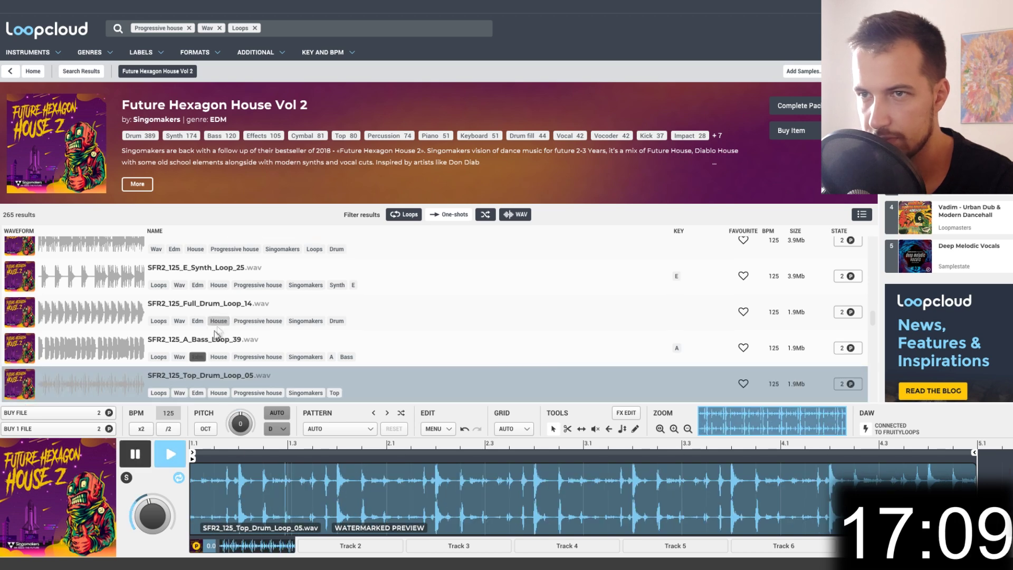
{"action": "scroll", "coordinate": [214, 348], "scroll_direction": "down", "scroll_amount": 3}
{"action": "left_click", "coordinate": [213, 351]}
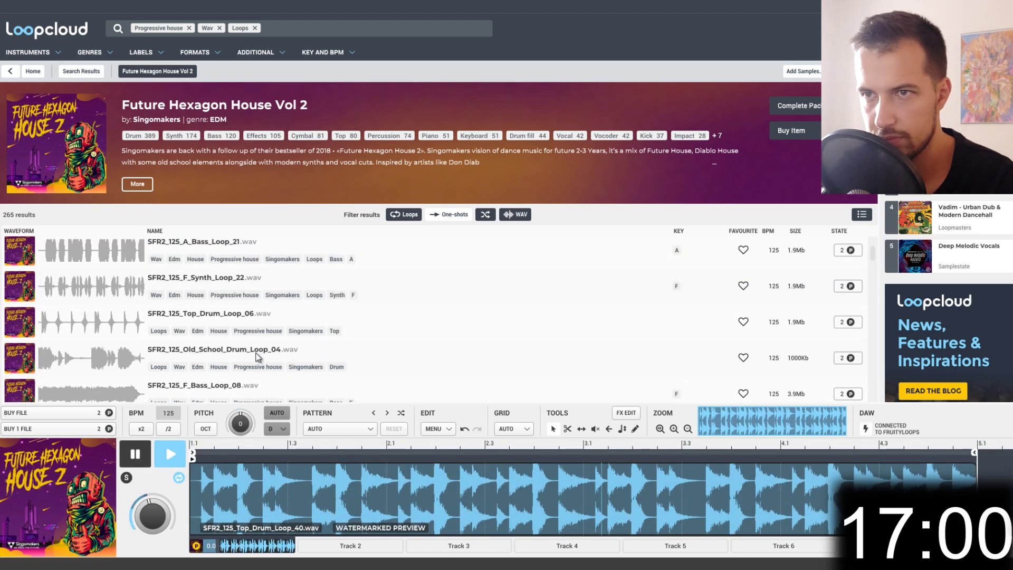
- Find and audition SFR2_125_Top_Drum_Loop_15 in the pack, and buy the file
{"action": "scroll", "coordinate": [257, 357], "scroll_direction": "down", "scroll_amount": 2}
{"action": "scroll", "coordinate": [257, 341], "scroll_direction": "down", "scroll_amount": 3}
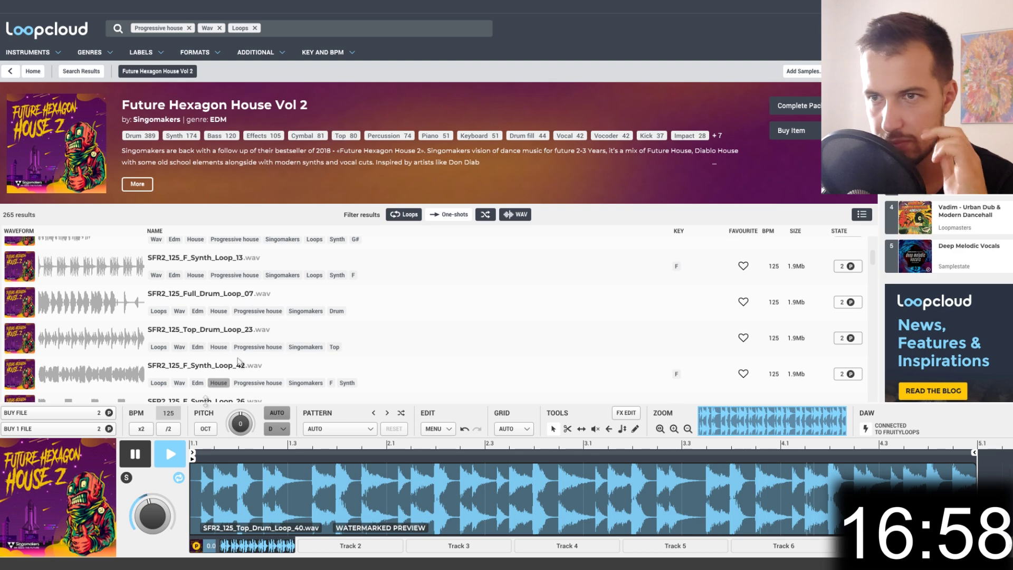
{"action": "scroll", "coordinate": [283, 331], "scroll_direction": "down", "scroll_amount": 3}
{"action": "left_click", "coordinate": [239, 355]}
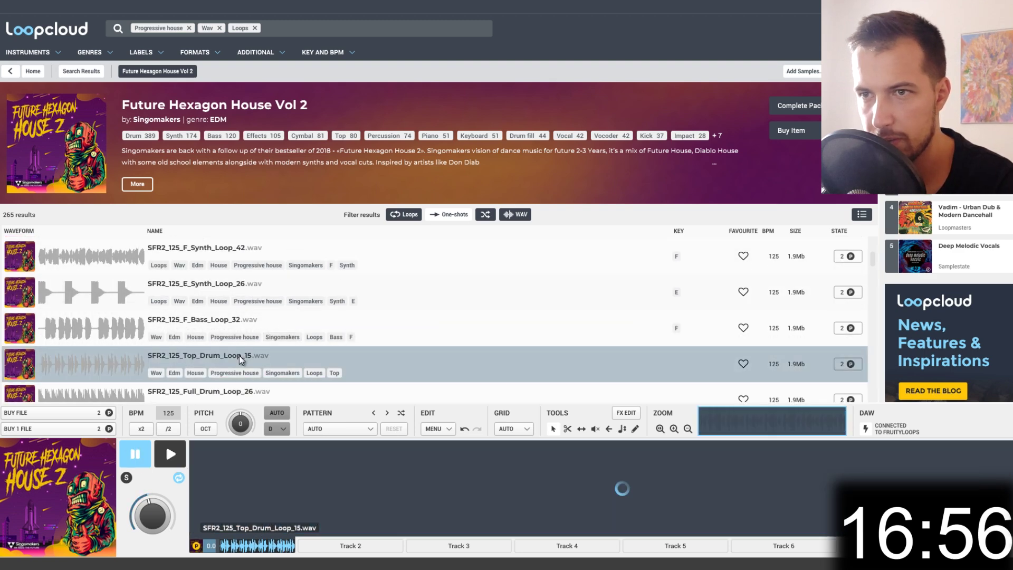
{"action": "left_click", "coordinate": [135, 454]}
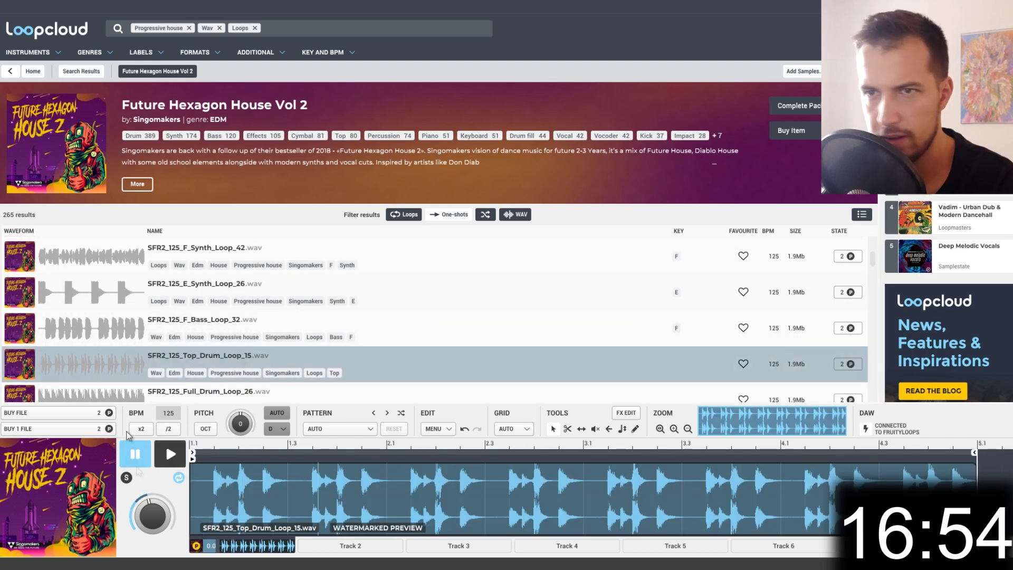
{"action": "left_click", "coordinate": [65, 413]}
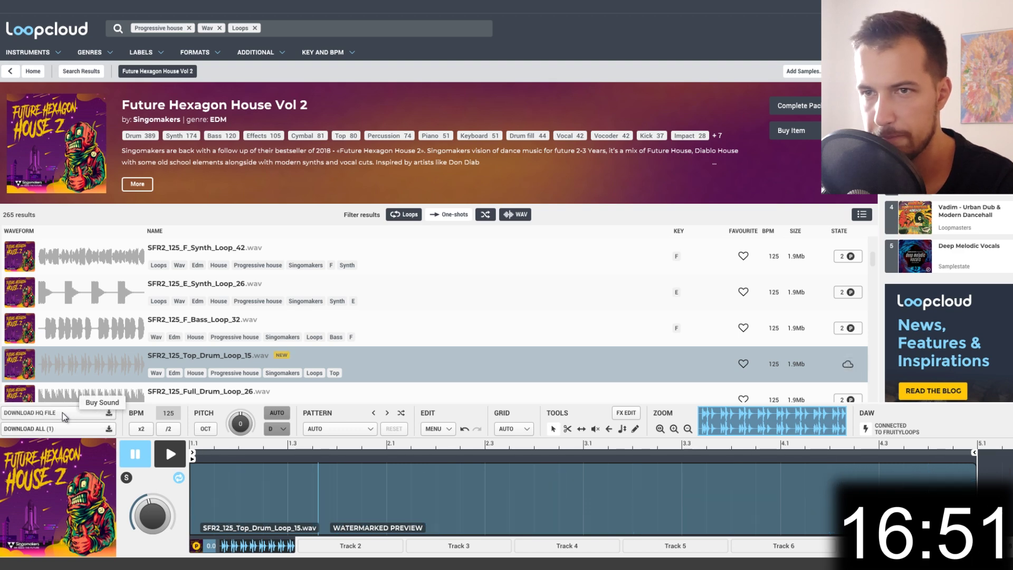
- Place the top drum loop on Track 8 at bar 13 in FL Studio and copy the full drum loop to bar 13 on Track 7
{"action": "left_click_drag", "start_coordinate": [62, 412], "coordinate": [254, 470]}
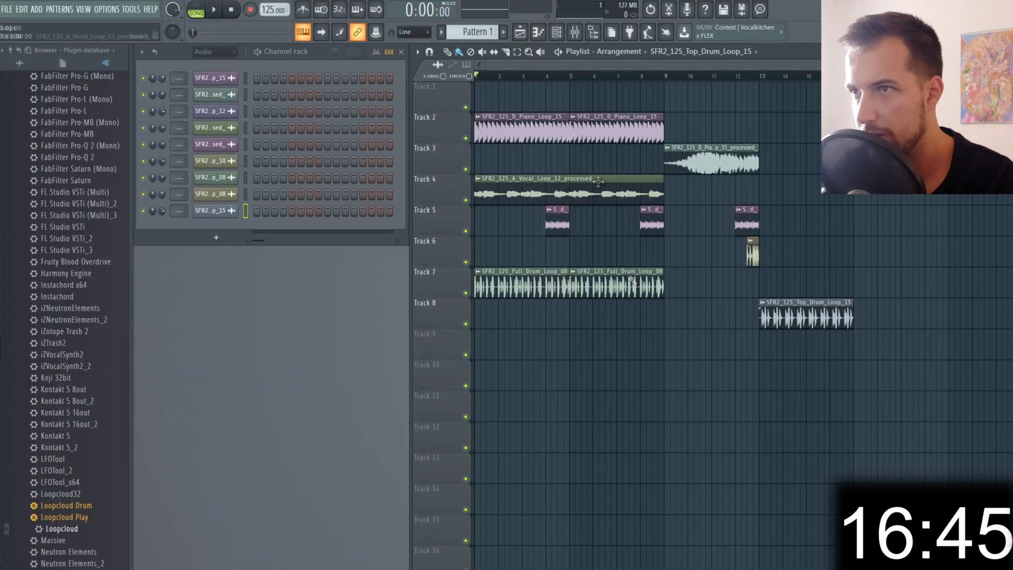
{"action": "left_click_drag", "start_coordinate": [491, 294], "coordinate": [775, 294]}
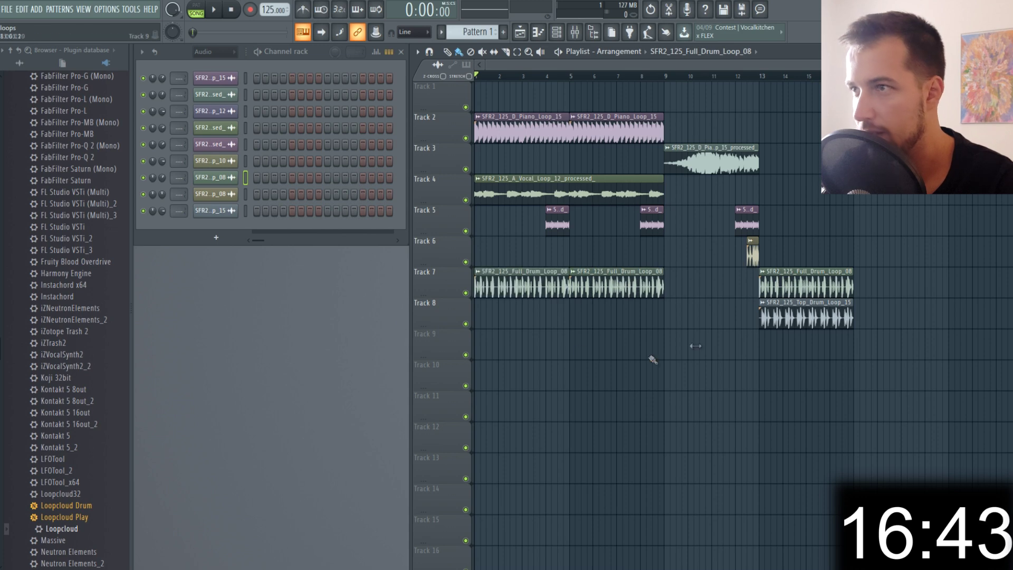
- Open the sample settings of SFR2_125_Top_Drum_Loop_15, play the drums from bar 13 and close the settings
{"action": "double_click", "coordinate": [791, 317]}
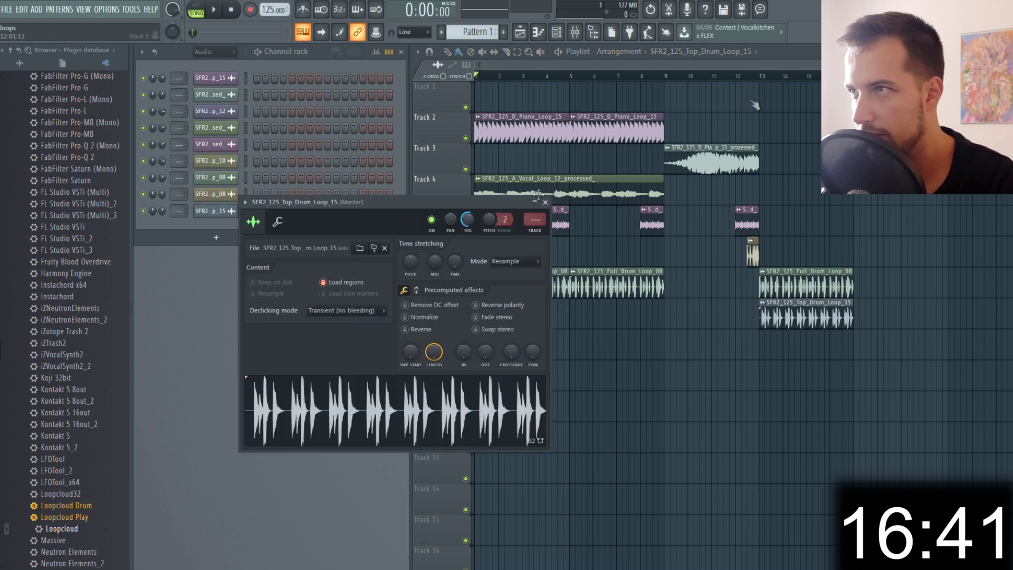
{"action": "left_click", "coordinate": [765, 78]}
{"action": "key", "text": "space"}
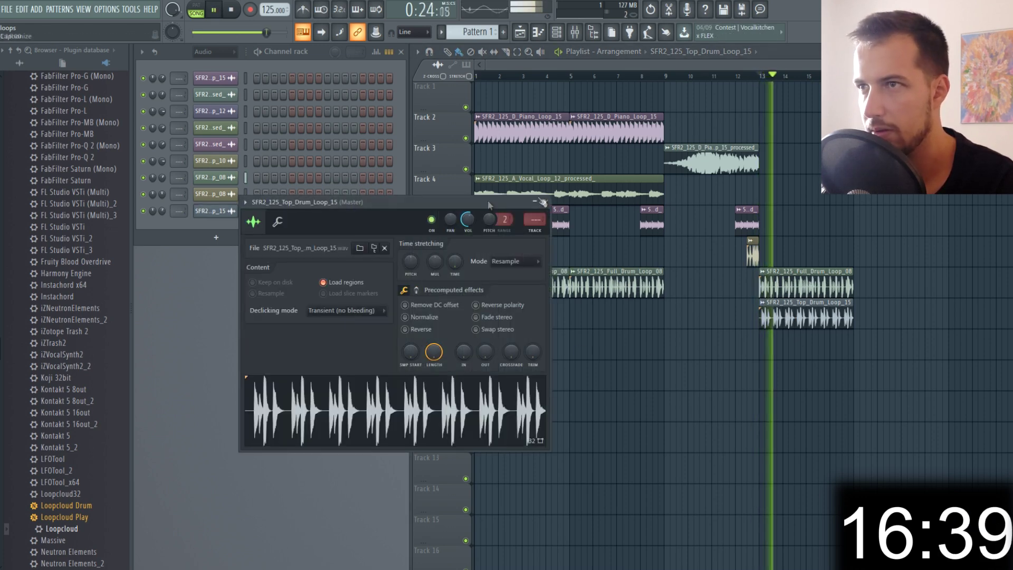
{"action": "left_click", "coordinate": [546, 202]}
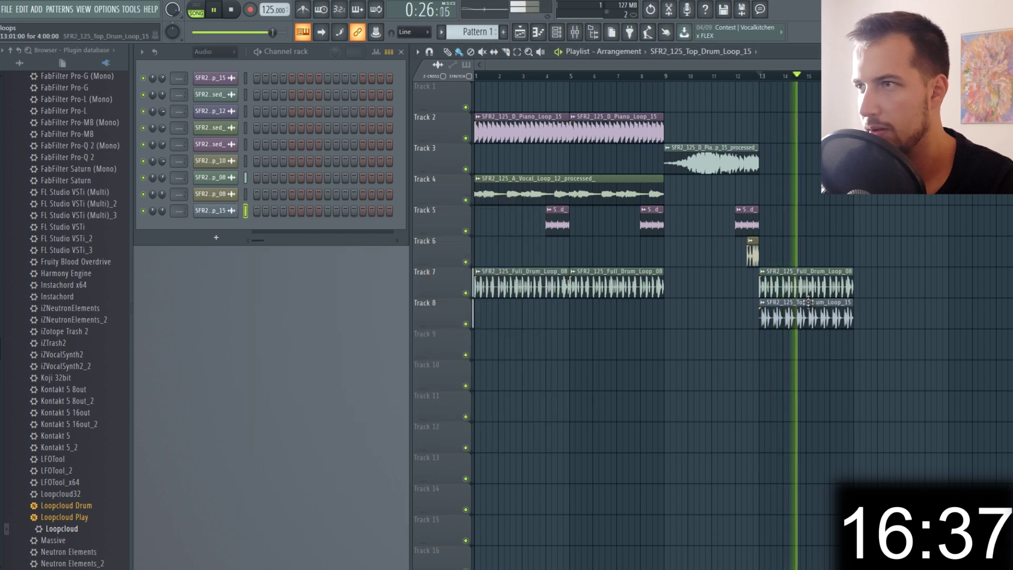
{"action": "key", "text": "space"}
- Trim the full drum loop at bar 13 on Track 7 to its first kick and repeat it on every beat through bar 16
{"action": "scroll", "coordinate": [827, 280], "scroll_direction": "up", "scroll_amount": 5}
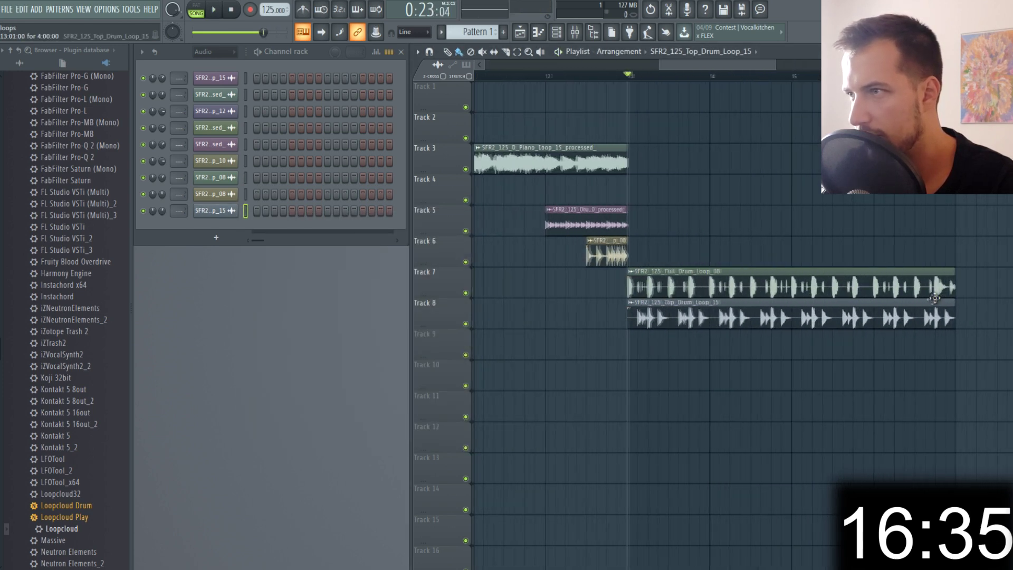
{"action": "left_click_drag", "start_coordinate": [955, 288], "coordinate": [609, 289]}
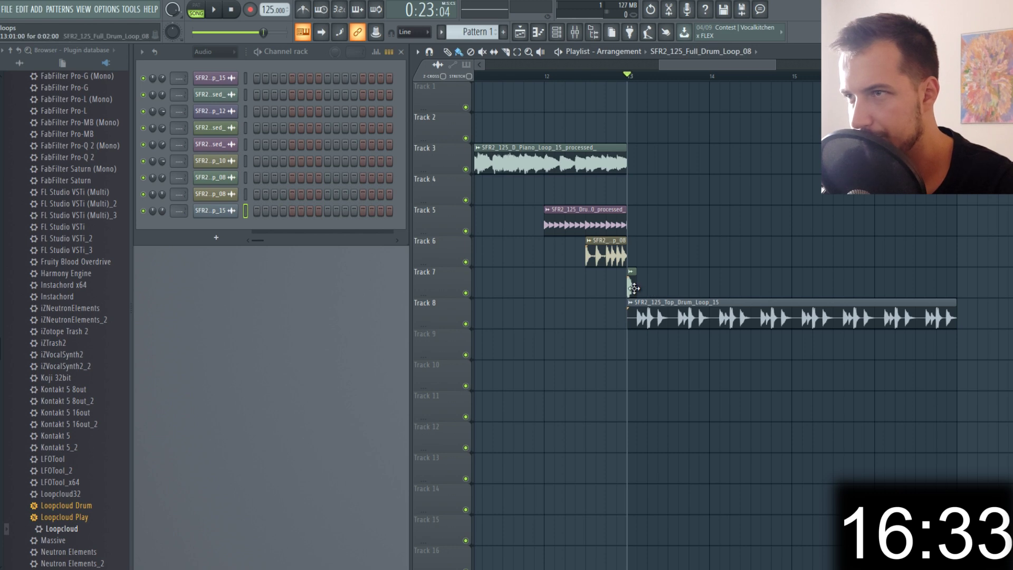
{"action": "key", "text": "space"}
{"action": "key", "text": "space"}
{"action": "left_click_drag", "start_coordinate": [674, 279], "coordinate": [715, 284]}
{"action": "left_click_drag", "start_coordinate": [821, 282], "coordinate": [800, 280]}
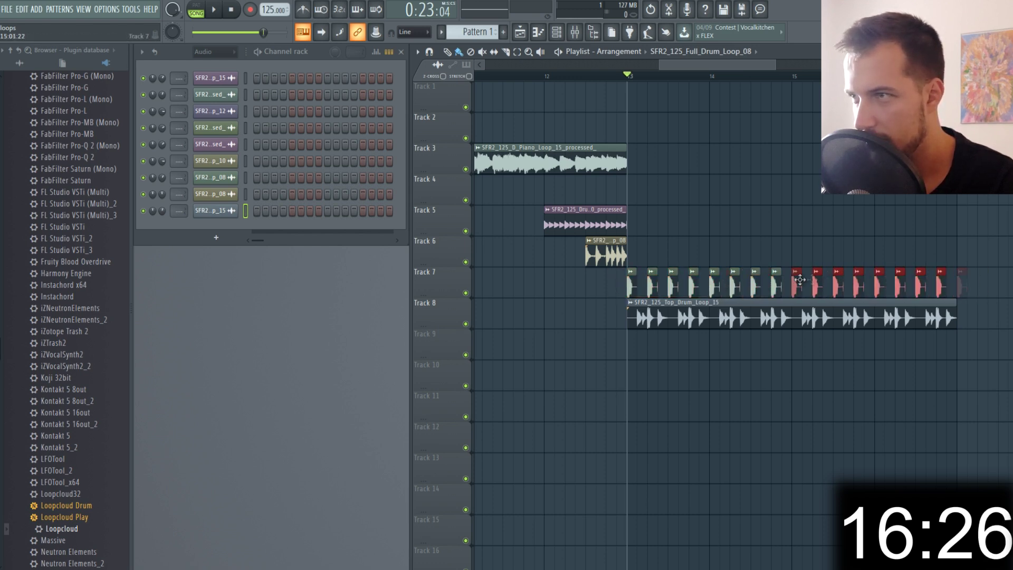
{"action": "right_click", "coordinate": [800, 248]}
- Play back the transition into the new drums at bar 13 and an earlier section of the arrangement
{"action": "left_click", "coordinate": [618, 76]}
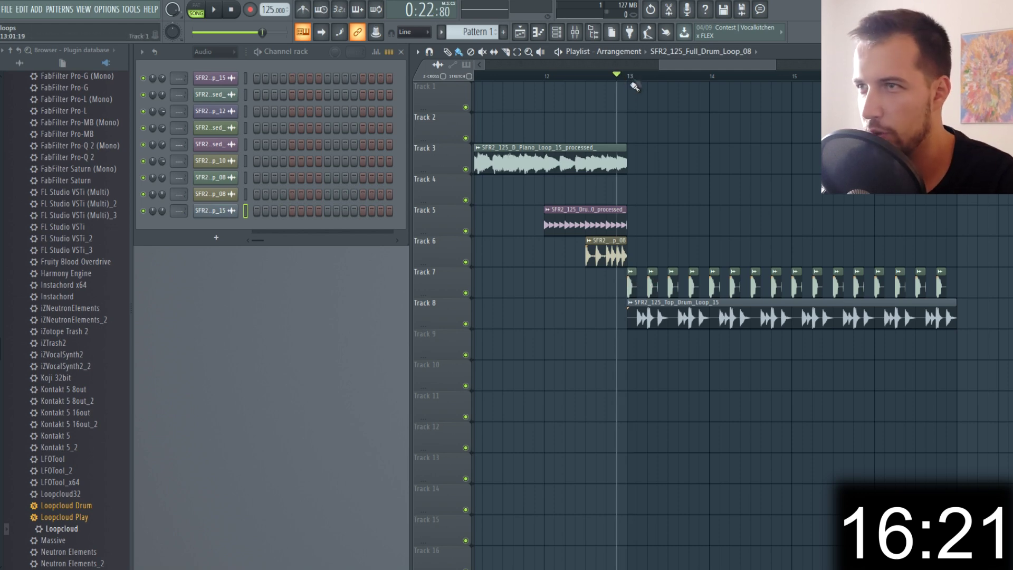
{"action": "scroll", "coordinate": [626, 80], "scroll_direction": "down", "scroll_amount": 2}
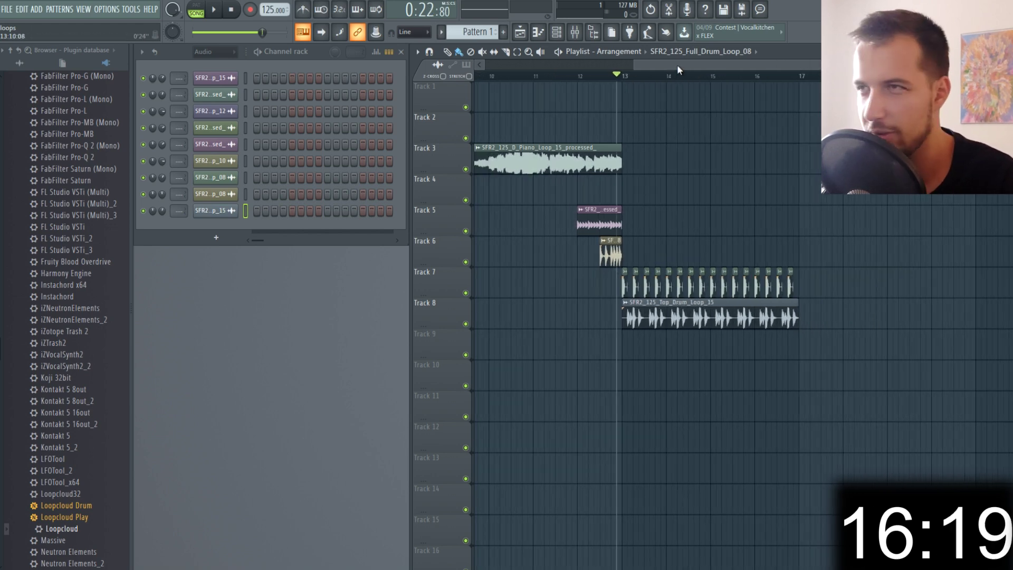
{"action": "key", "text": "space"}
{"action": "left_click_drag", "start_coordinate": [677, 65], "coordinate": [464, 73]}
{"action": "key", "text": "space"}
{"action": "left_click", "coordinate": [583, 76]}
{"action": "scroll", "coordinate": [583, 77], "scroll_direction": "down", "scroll_amount": 1}
{"action": "key", "text": "space"}
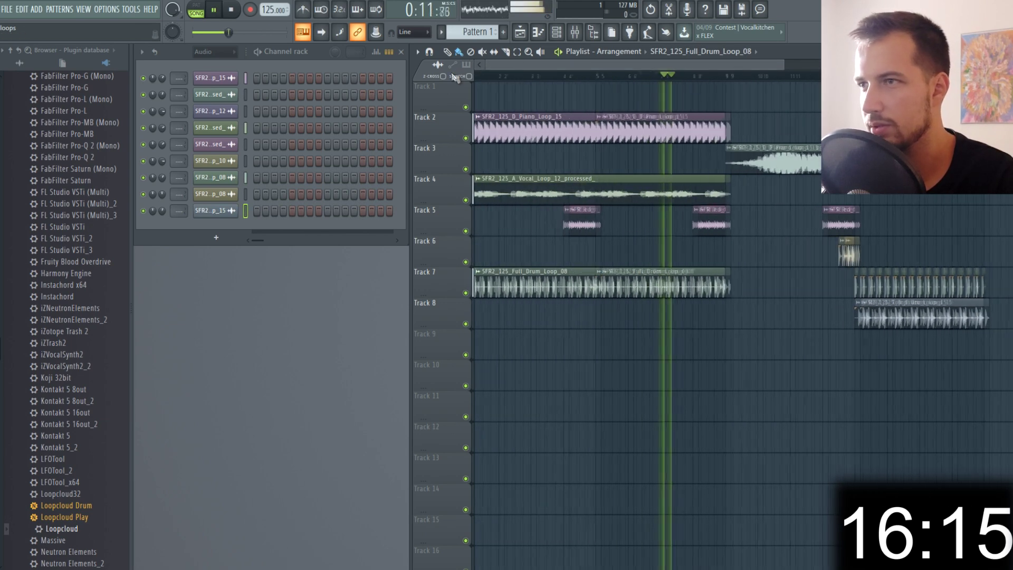
{"action": "left_click", "coordinate": [863, 76]}
{"action": "scroll", "coordinate": [749, 122], "scroll_direction": "down", "scroll_amount": 1}
{"action": "key", "text": "space"}
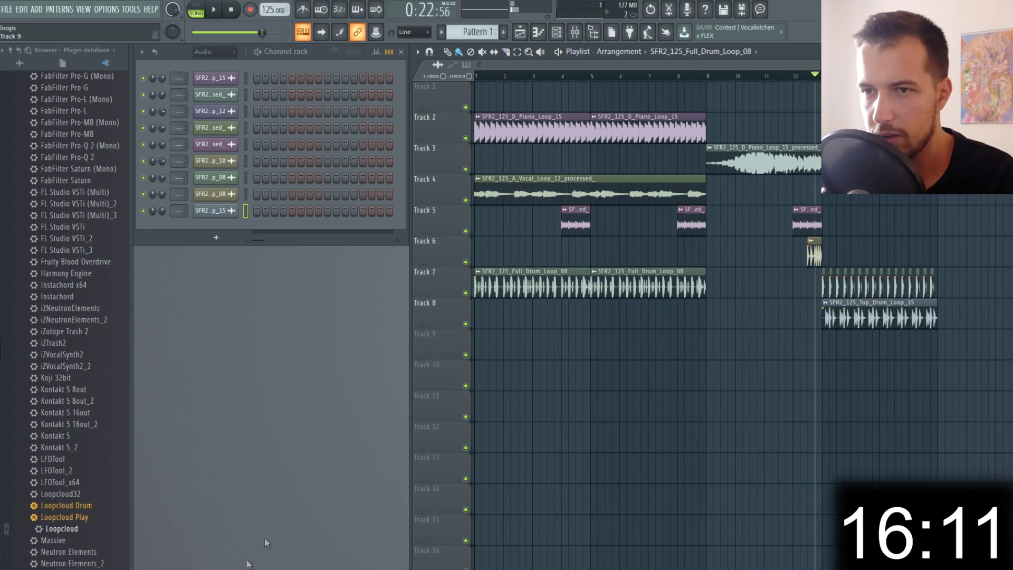
- Switch to Loopcloud, filter the Future Hexagon House Vol 2 pack to Bass, and audition SFR2_125_A_Bass_Loop_21, SFR2_125_A_Bass_Loop_14 and SFR2_125_A_Bass_Loop_39
{"action": "key", "text": "alt+Tab"}
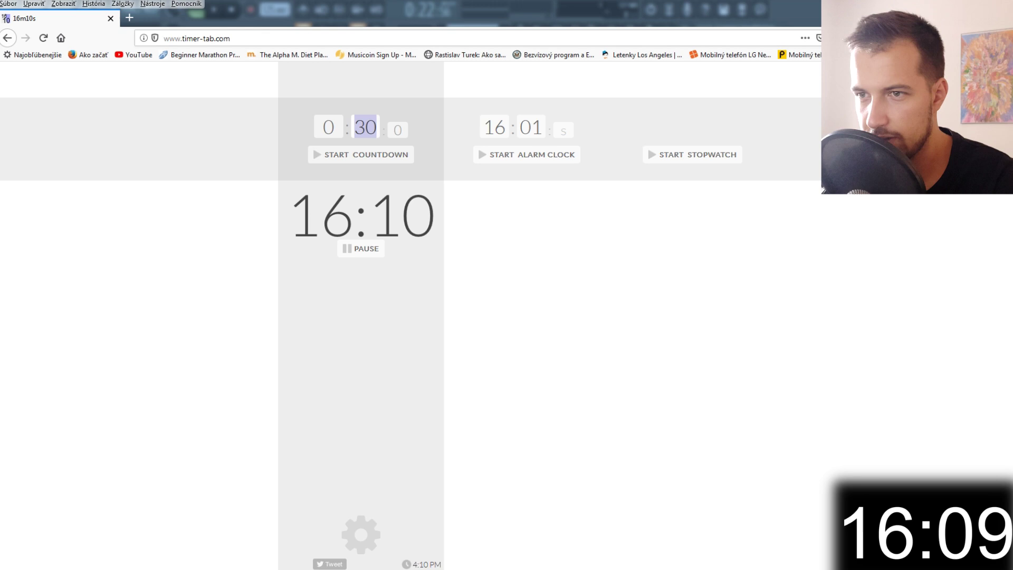
{"action": "key", "text": "alt+Tab"}
{"action": "key", "text": "alt+Tab"}
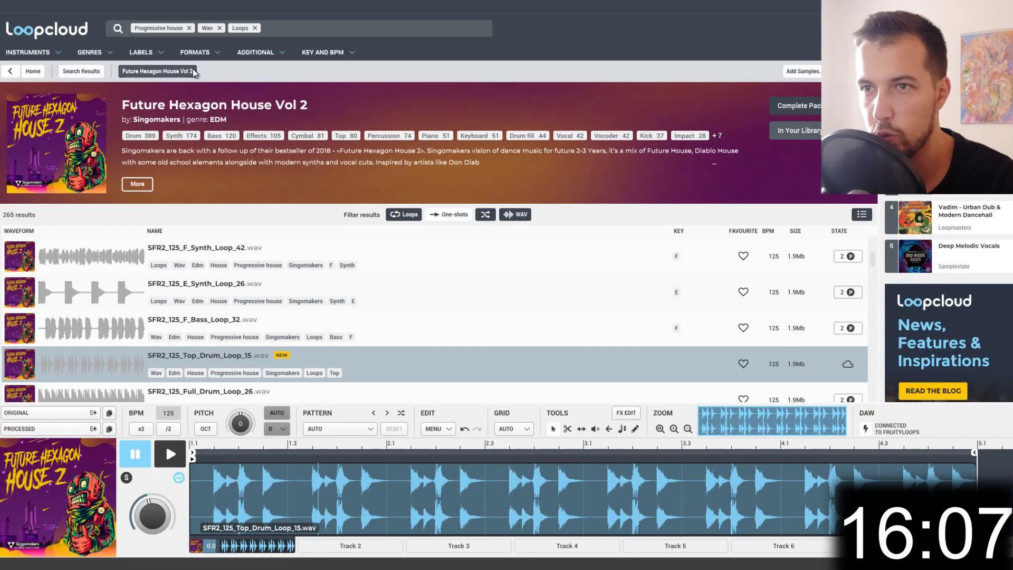
{"action": "left_click", "coordinate": [222, 136]}
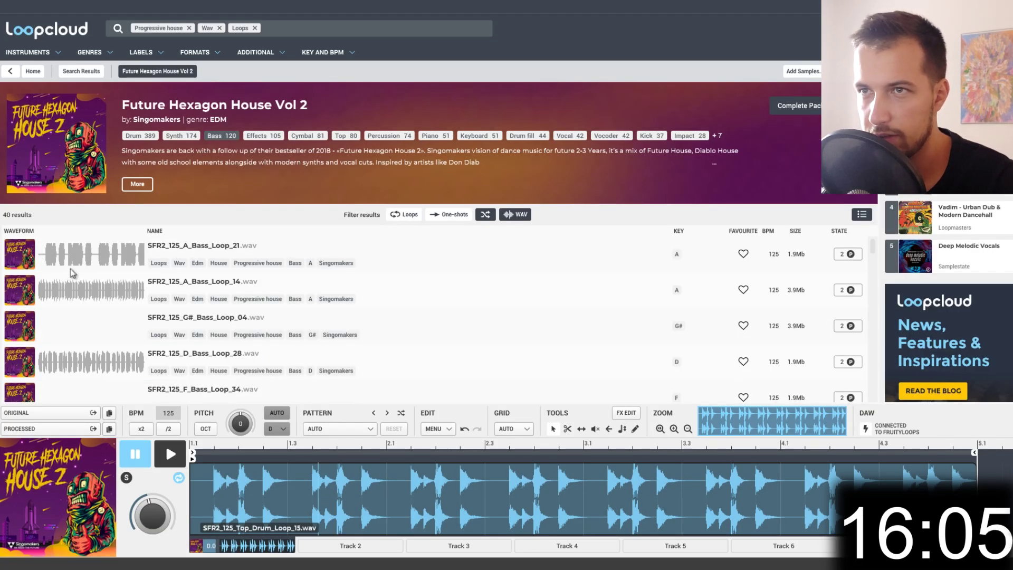
{"action": "left_click", "coordinate": [39, 259]}
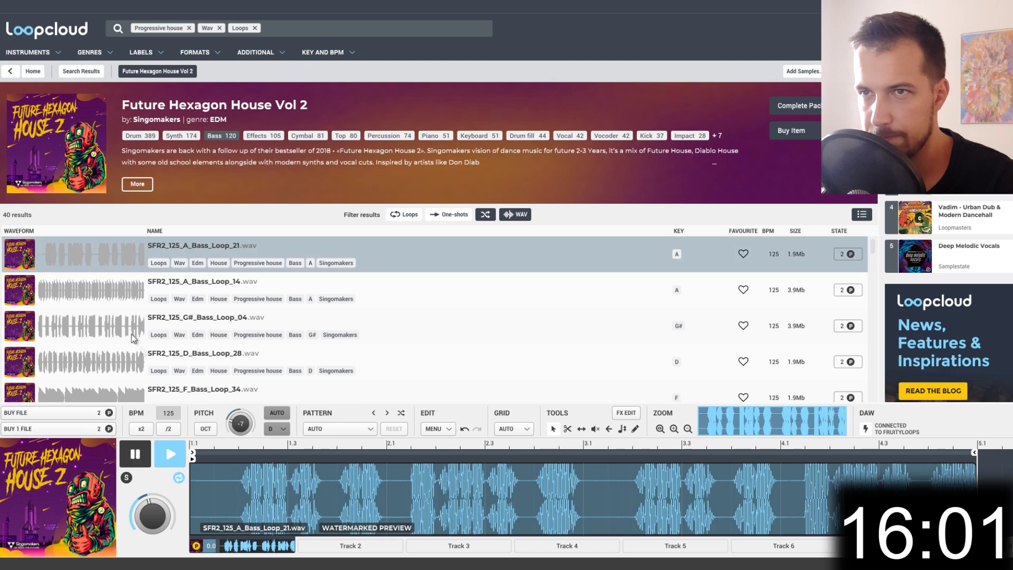
{"action": "left_click", "coordinate": [109, 297]}
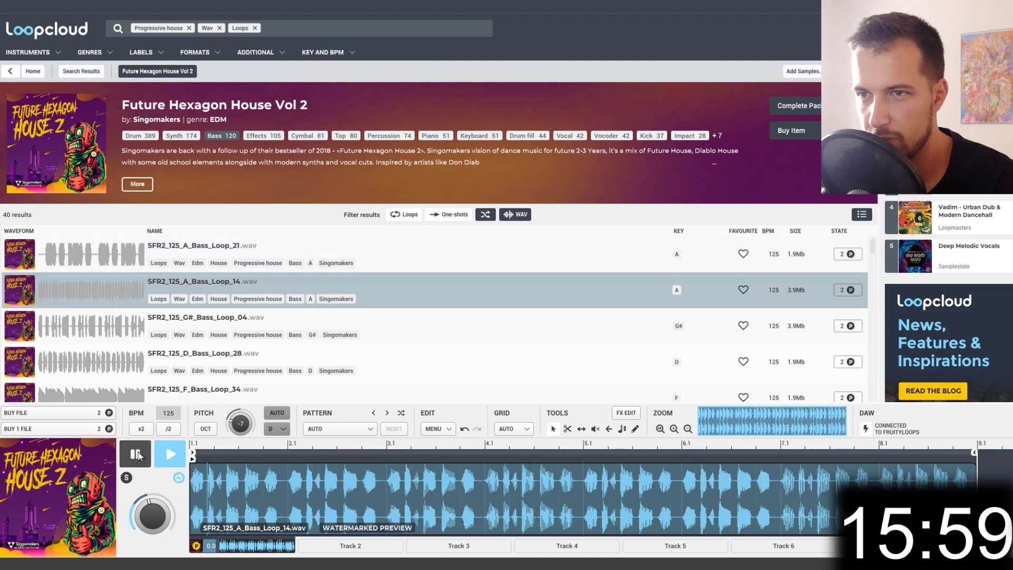
{"action": "left_click", "coordinate": [90, 354]}
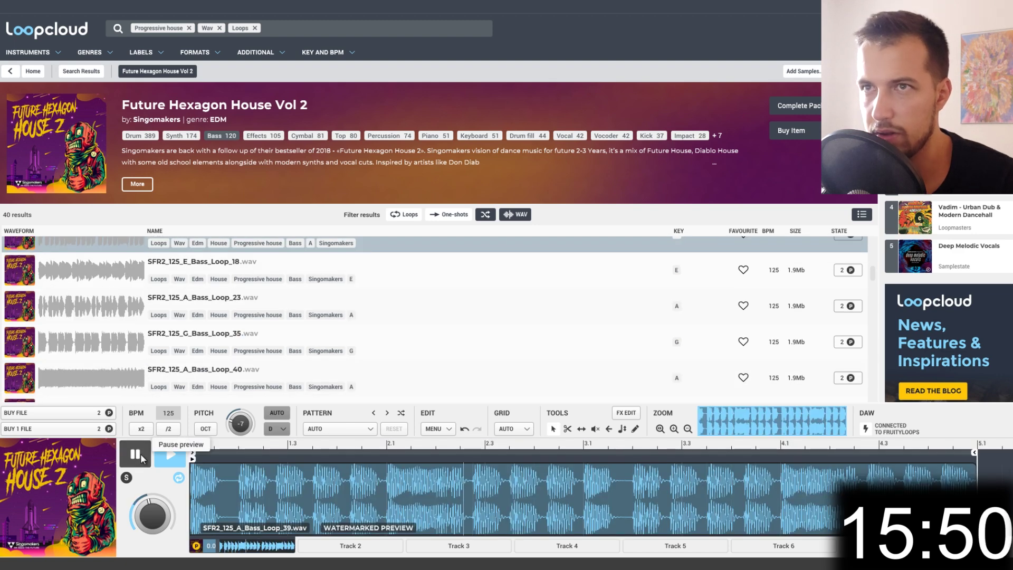
{"action": "left_click", "coordinate": [138, 455]}
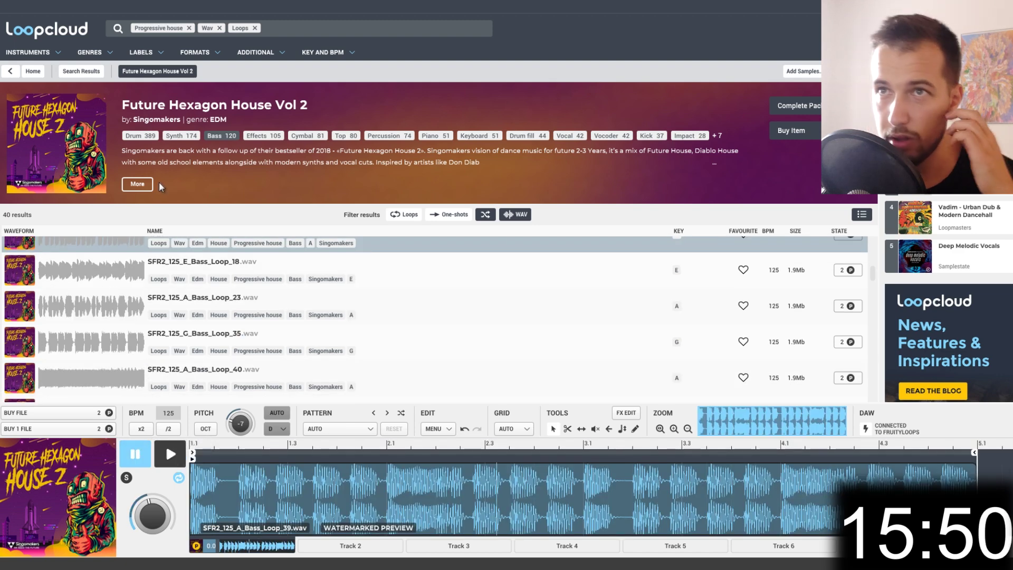
- Replace the Progressive house filter with House and Synth bass, and audition ROH_124_E_Synth_Bass_Romance.wav
{"action": "left_click", "coordinate": [91, 52]}
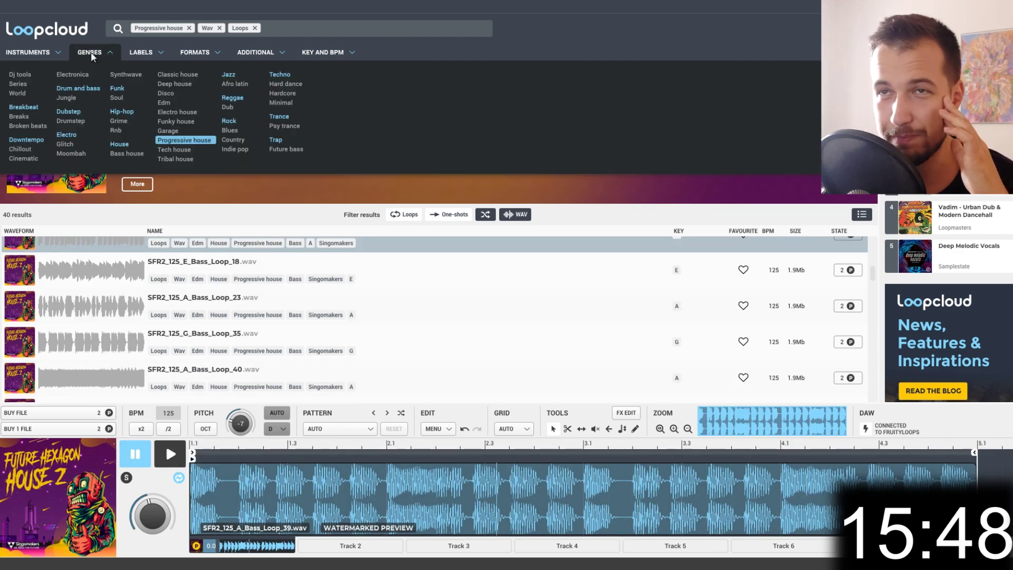
{"action": "left_click", "coordinate": [255, 28]}
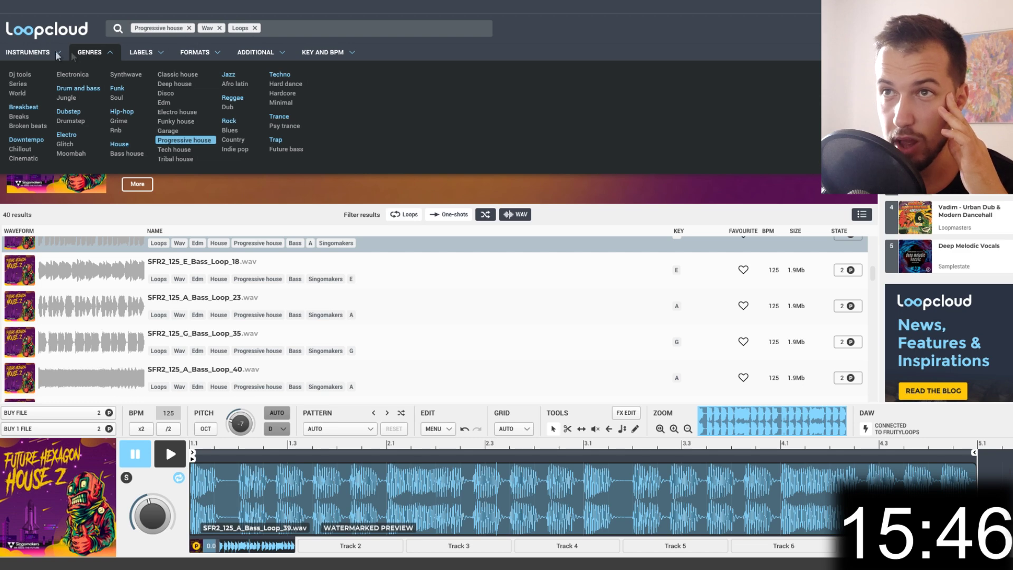
{"action": "left_click", "coordinate": [184, 140]}
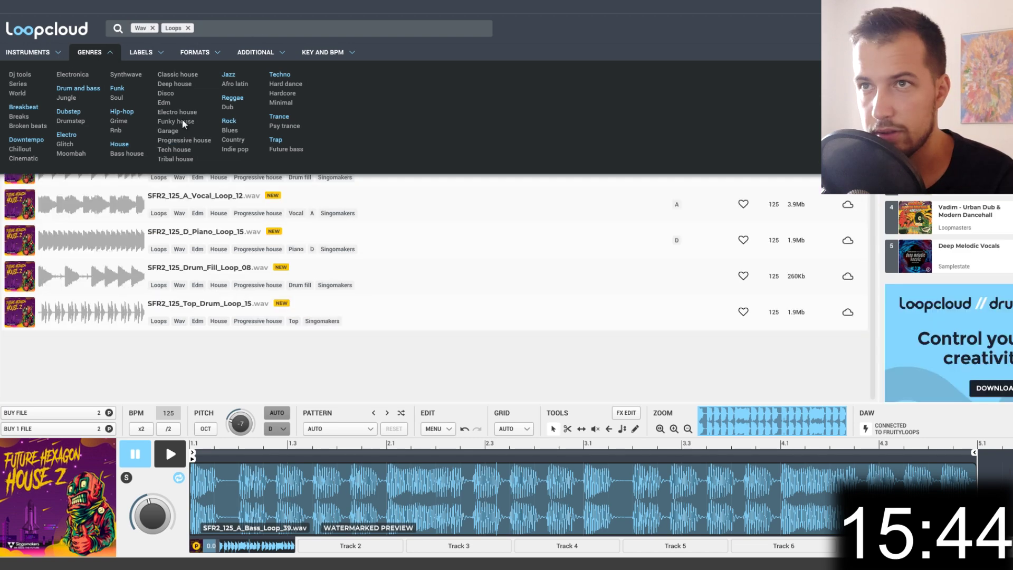
{"action": "left_click", "coordinate": [120, 145]}
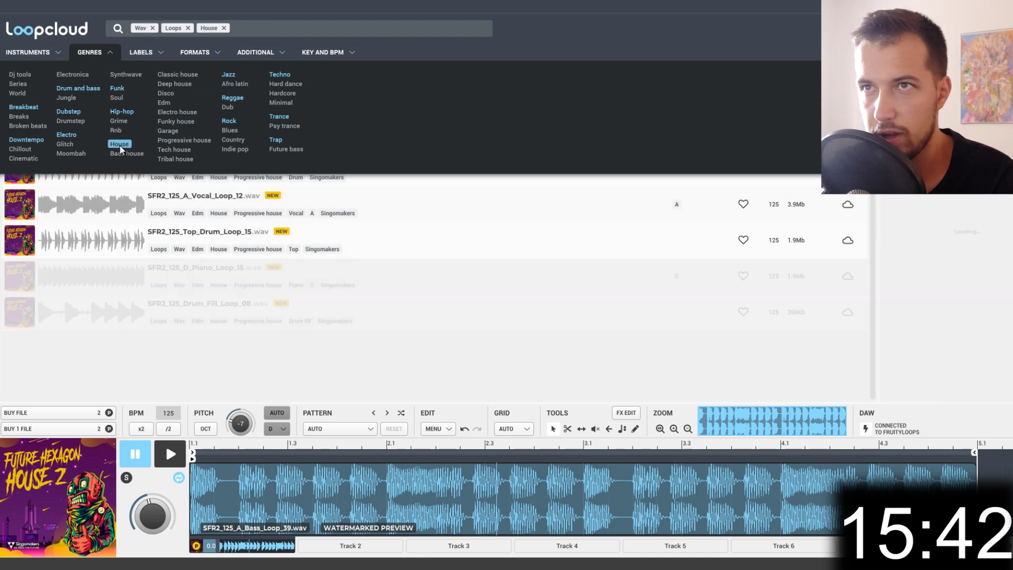
{"action": "left_click", "coordinate": [101, 51]}
{"action": "left_click", "coordinate": [46, 52]}
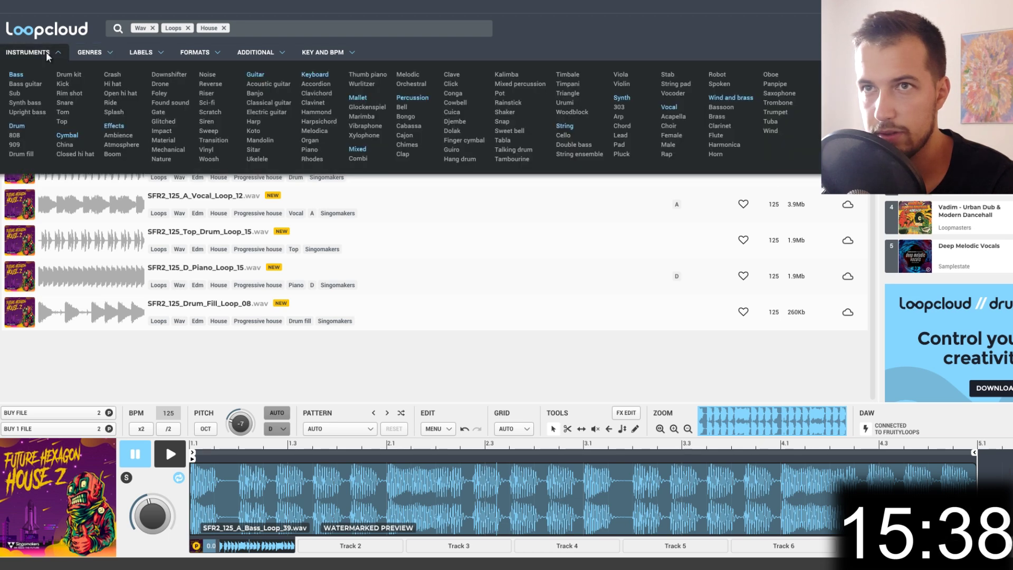
{"action": "left_click", "coordinate": [26, 103]}
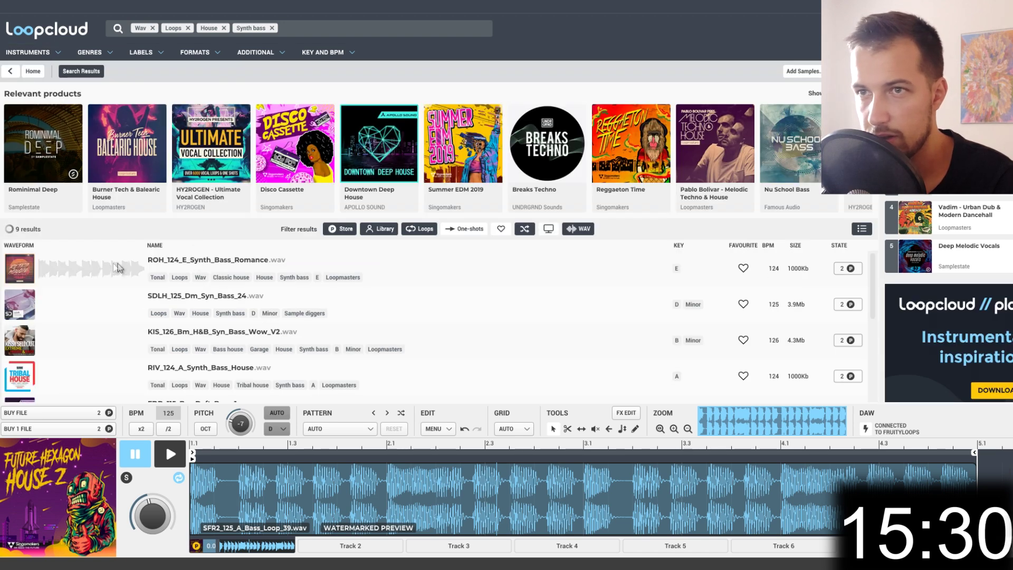
{"action": "left_click", "coordinate": [208, 265]}
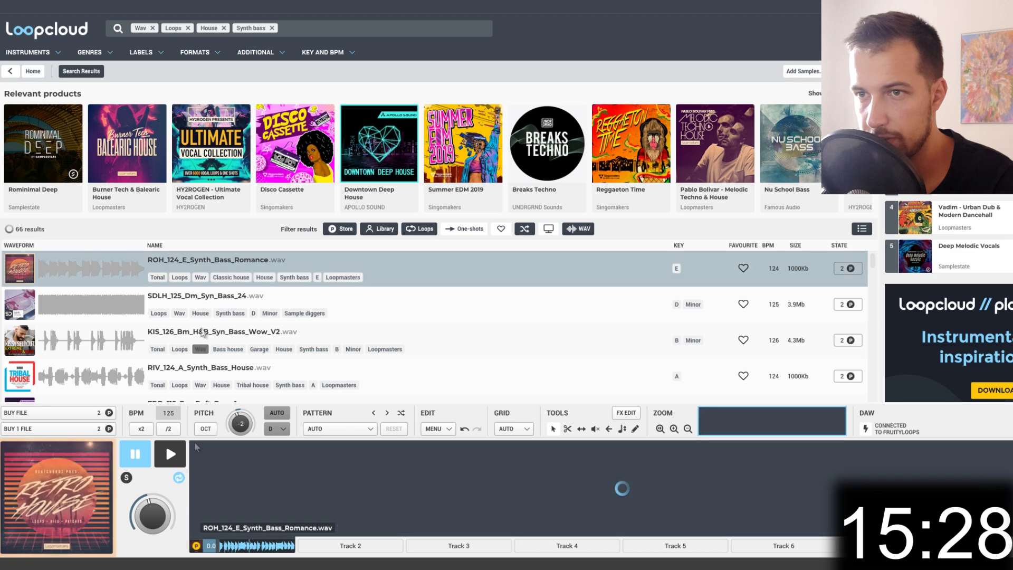
{"action": "left_click", "coordinate": [135, 455]}
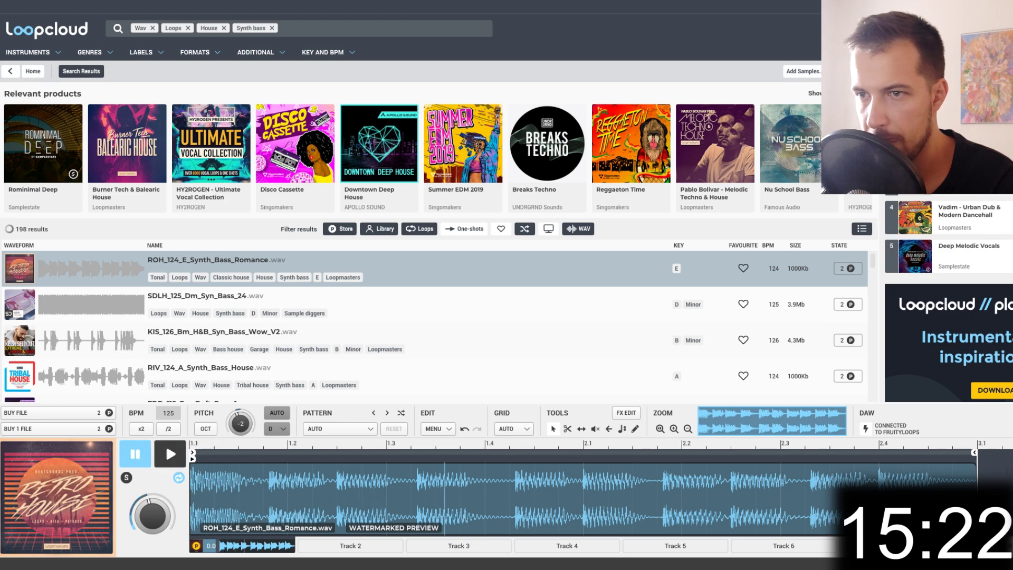
- Switch to FL Studio, show all channels in the channel rack, place Pattern 1 on Track 9 at bar 13 and play it
{"action": "key", "text": "alt+Tab"}
{"action": "left_click", "coordinate": [214, 52]}
{"action": "left_click", "coordinate": [210, 66]}
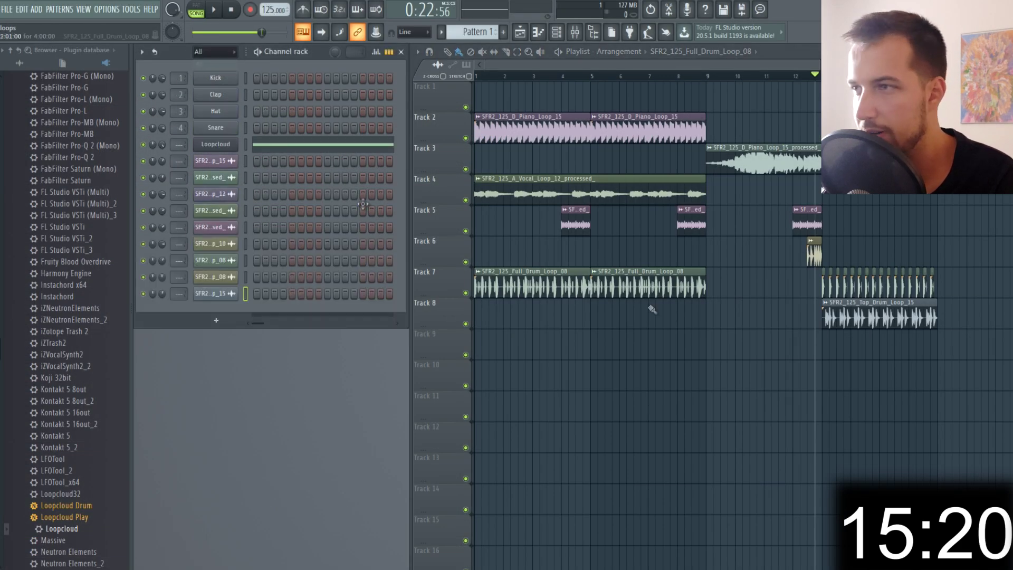
{"action": "left_click", "coordinate": [849, 353]}
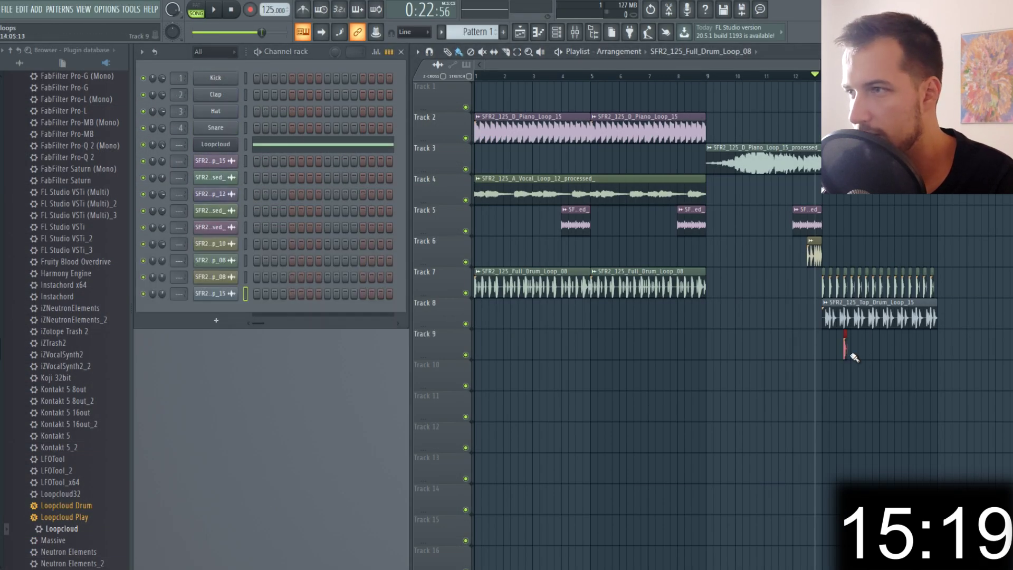
{"action": "left_click", "coordinate": [823, 345]}
{"action": "key", "text": "space"}
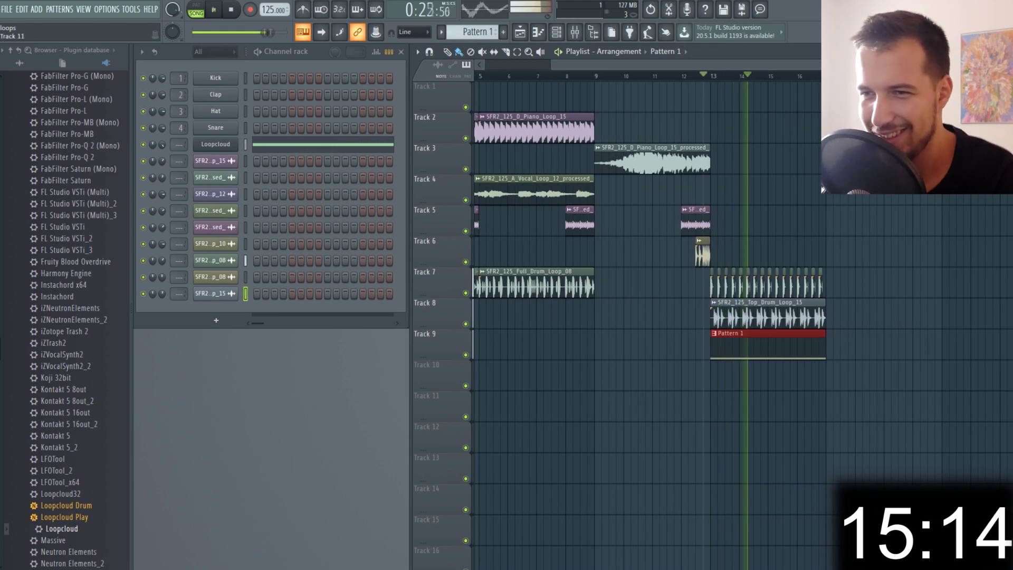
{"action": "key", "text": "space"}
- Return to Loopcloud, filter the samples by the Bass house genre, and show only the loops of the Nova Bass pack
{"action": "key", "text": "alt+Tab"}
{"action": "left_click", "coordinate": [195, 295]}
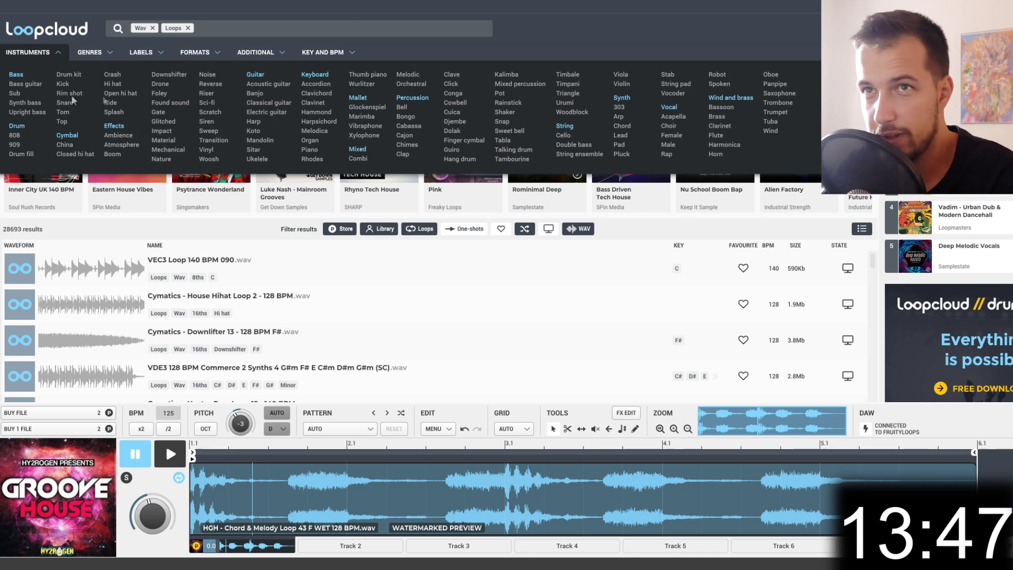
{"action": "left_click", "coordinate": [89, 53]}
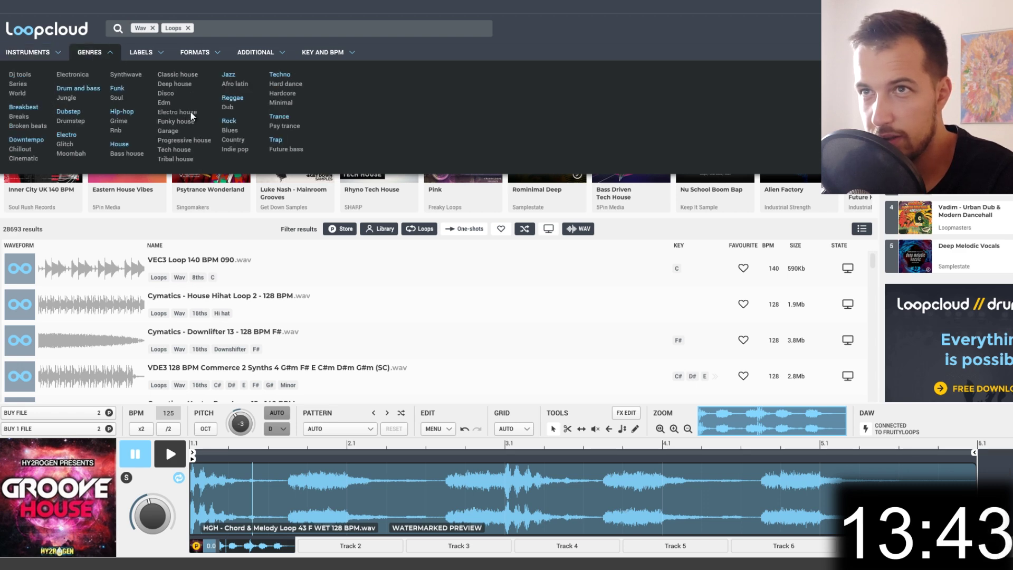
{"action": "left_click", "coordinate": [136, 153]}
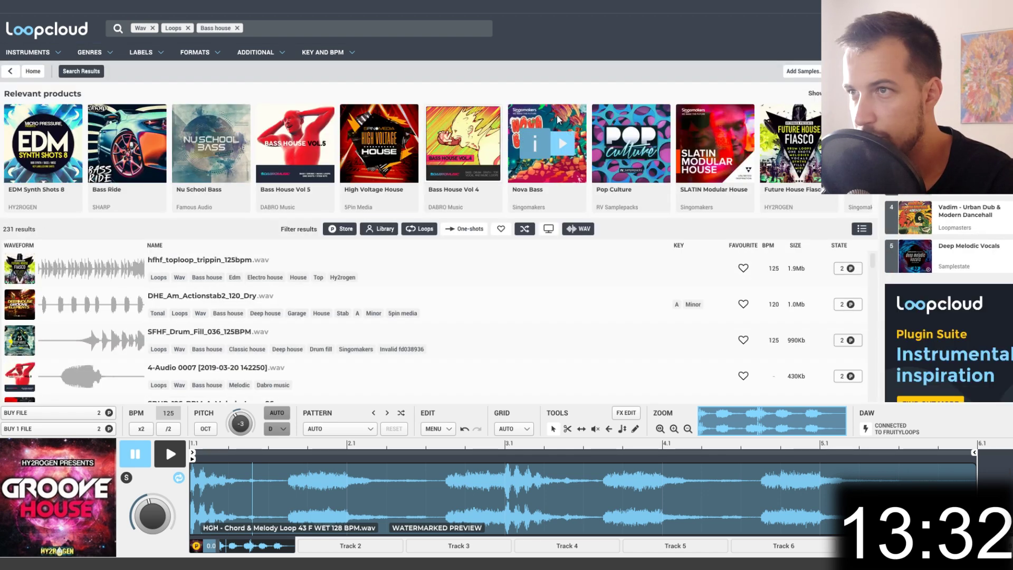
{"action": "left_click", "coordinate": [559, 120]}
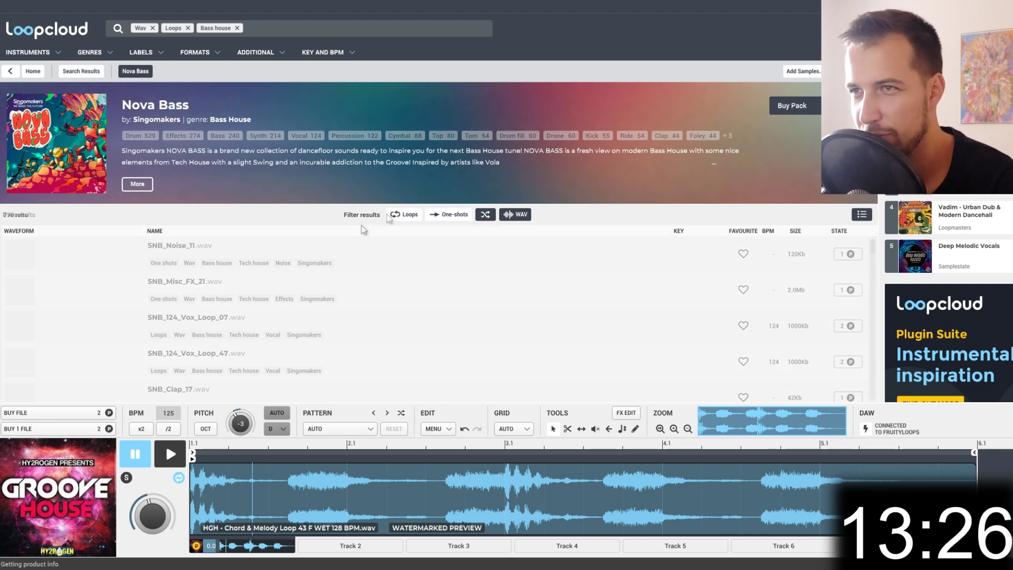
{"action": "left_click", "coordinate": [409, 216]}
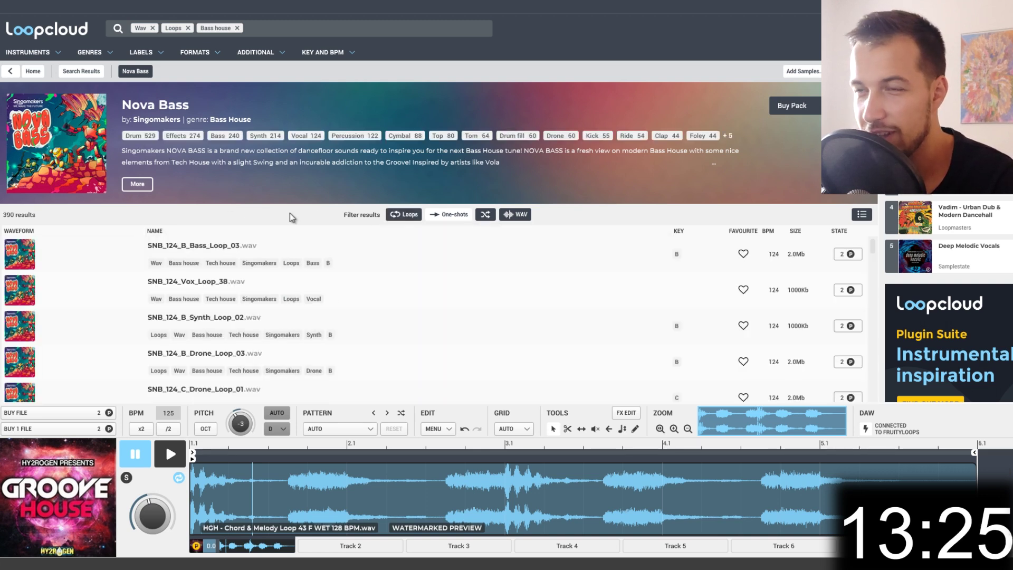
- Audition SNB_124_B_Bass_Loop_03.wav and set its pitch manually to 1
{"action": "left_click", "coordinate": [156, 244]}
{"action": "left_click", "coordinate": [176, 455]}
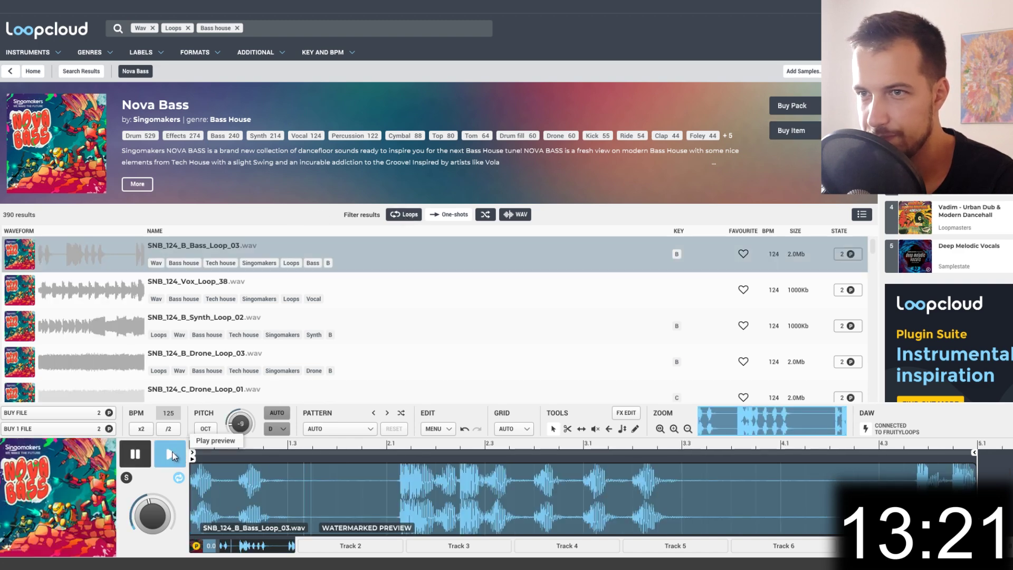
{"action": "double_click", "coordinate": [240, 423]}
{"action": "left_click_drag", "start_coordinate": [249, 368], "coordinate": [250, 367]}
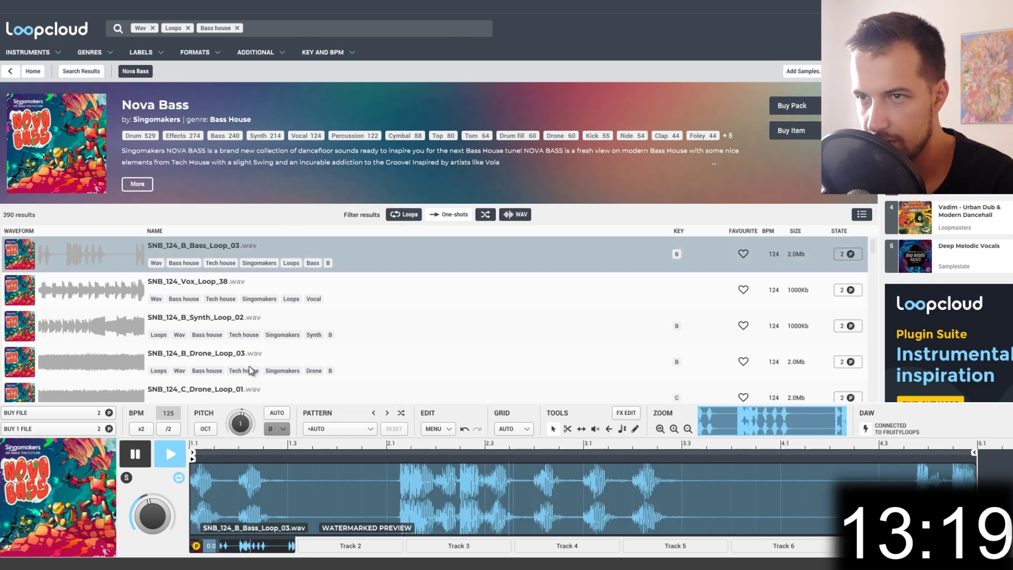
- Set the pitch of SNB_124_B_Bass_Loop_03.wav to -9 and audition SNB_124_Vox_Loop_38.wav
{"action": "left_click_drag", "start_coordinate": [242, 428], "coordinate": [246, 477]}
{"action": "left_click", "coordinate": [127, 463]}
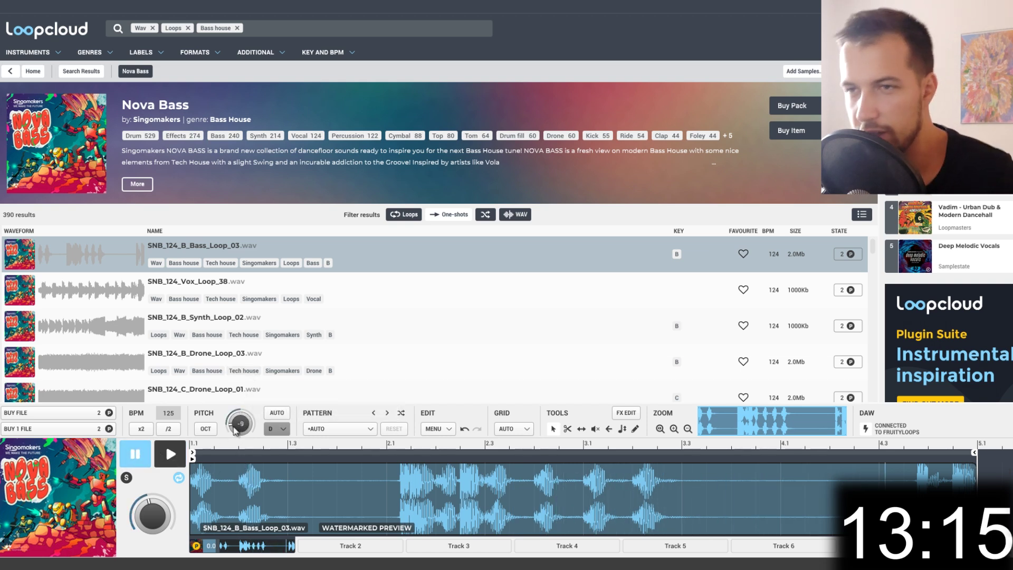
{"action": "left_click", "coordinate": [117, 289]}
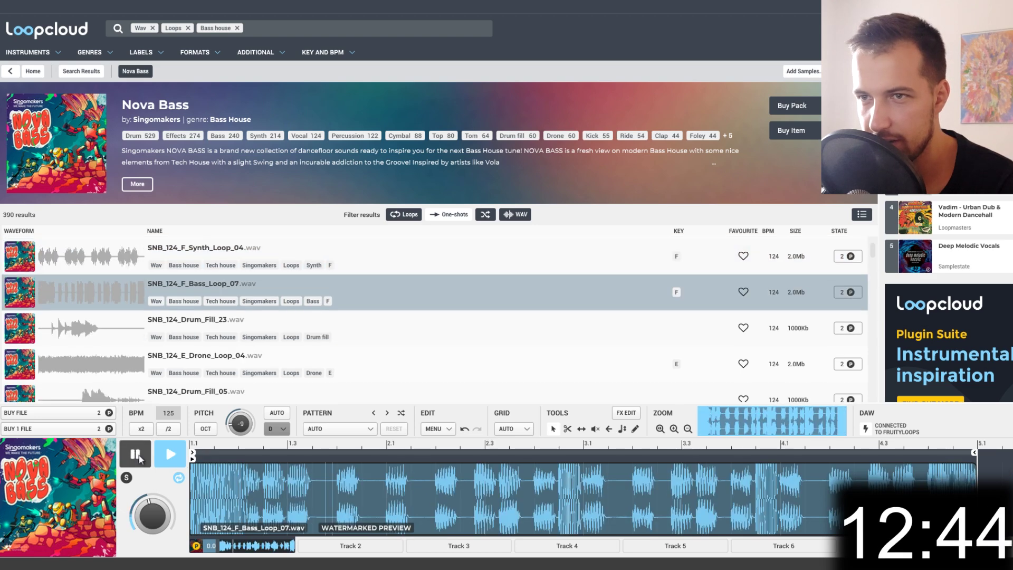
{"action": "left_click", "coordinate": [138, 456]}
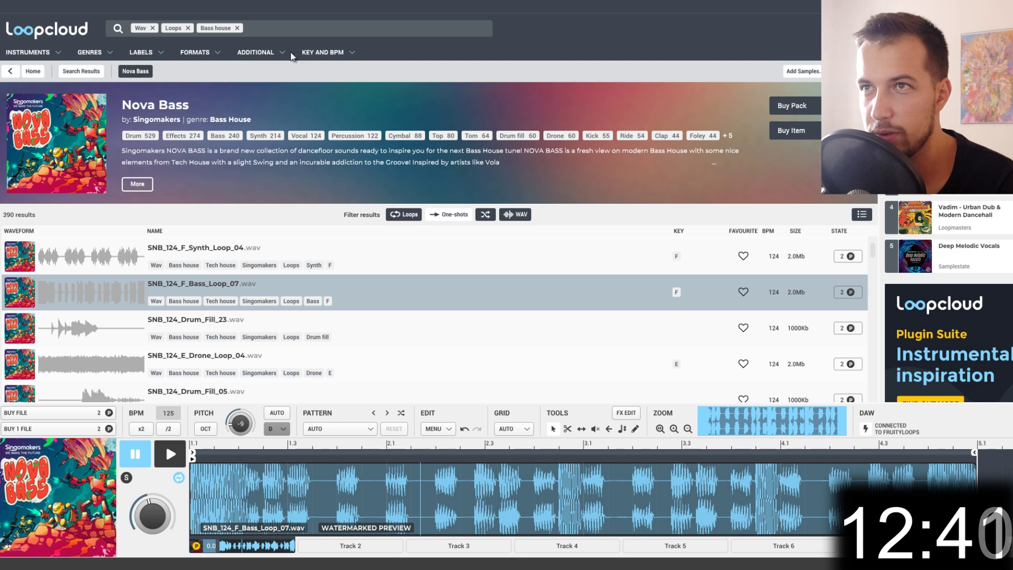
- Filter the Bass house loops by key D and Bass, and audition wafh_bassloop_Dm_126_futurology.wav
{"action": "left_click", "coordinate": [338, 53]}
{"action": "left_click", "coordinate": [206, 131]}
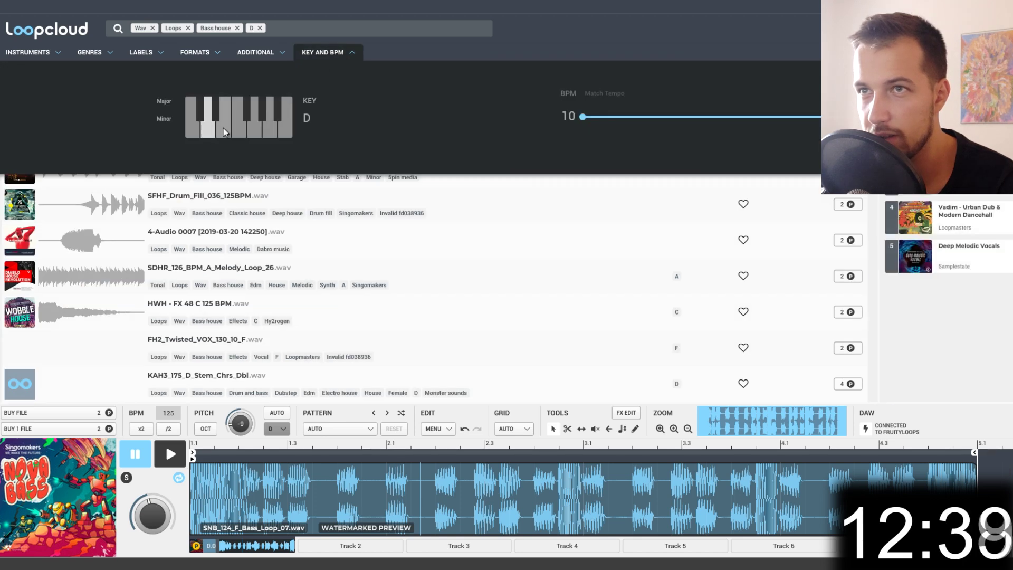
{"action": "left_click", "coordinate": [202, 116]}
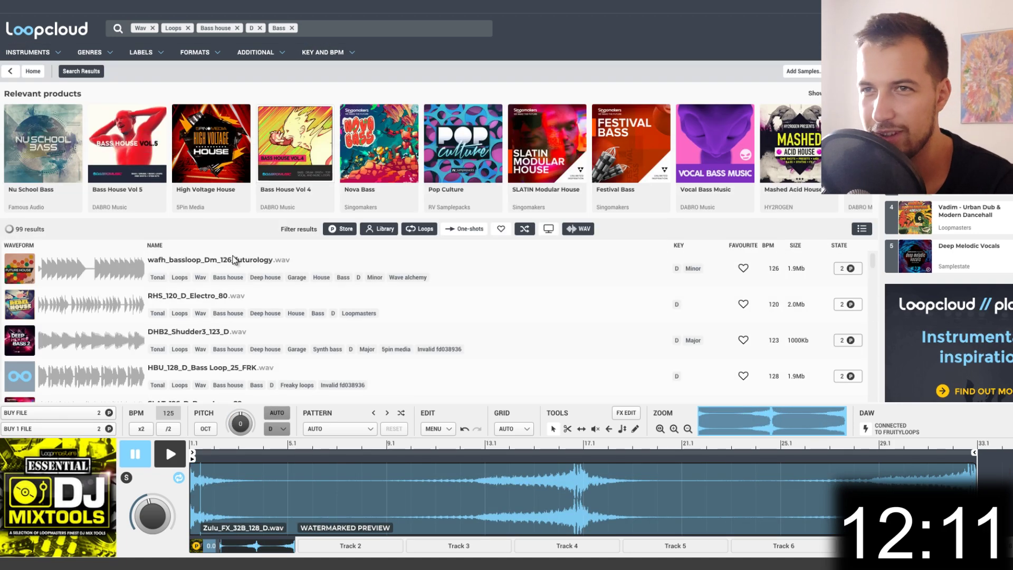
{"action": "left_click", "coordinate": [189, 261]}
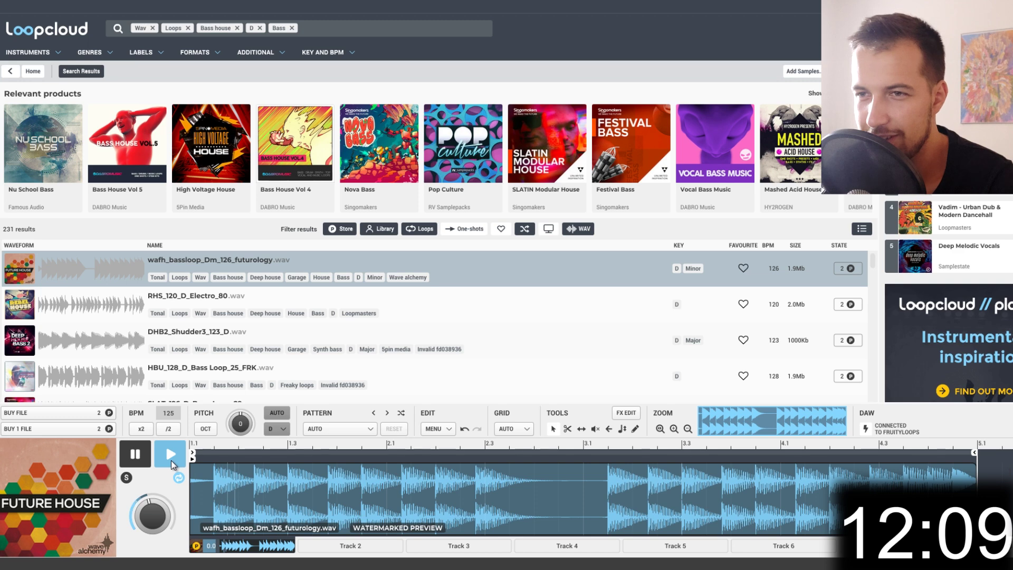
{"action": "left_click", "coordinate": [136, 455]}
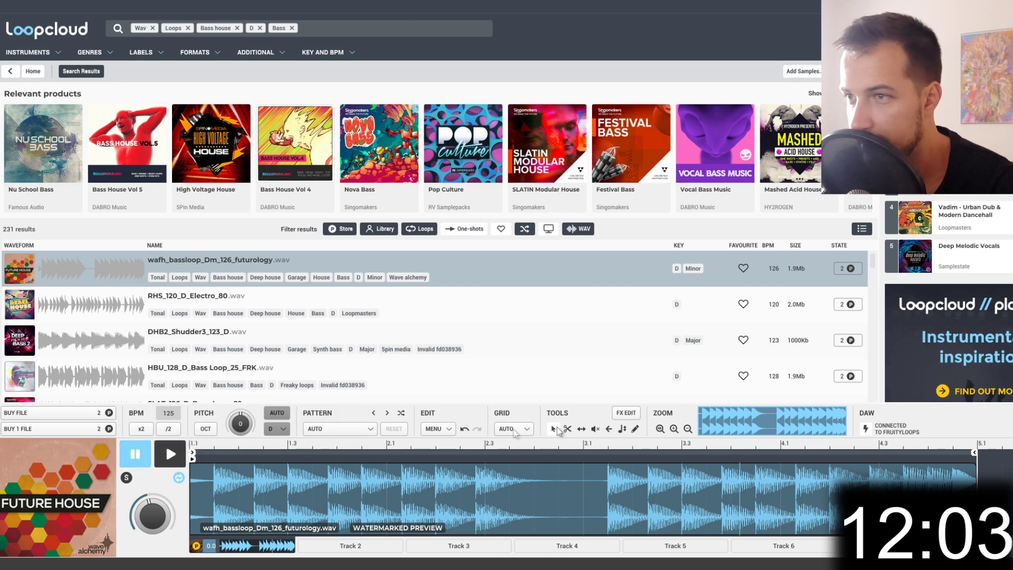
- Show the effects editor, add the Vinyl Stop effect to the futurology bass loop and preview the result
{"action": "left_click", "coordinate": [626, 413]}
{"action": "left_click", "coordinate": [1009, 350]}
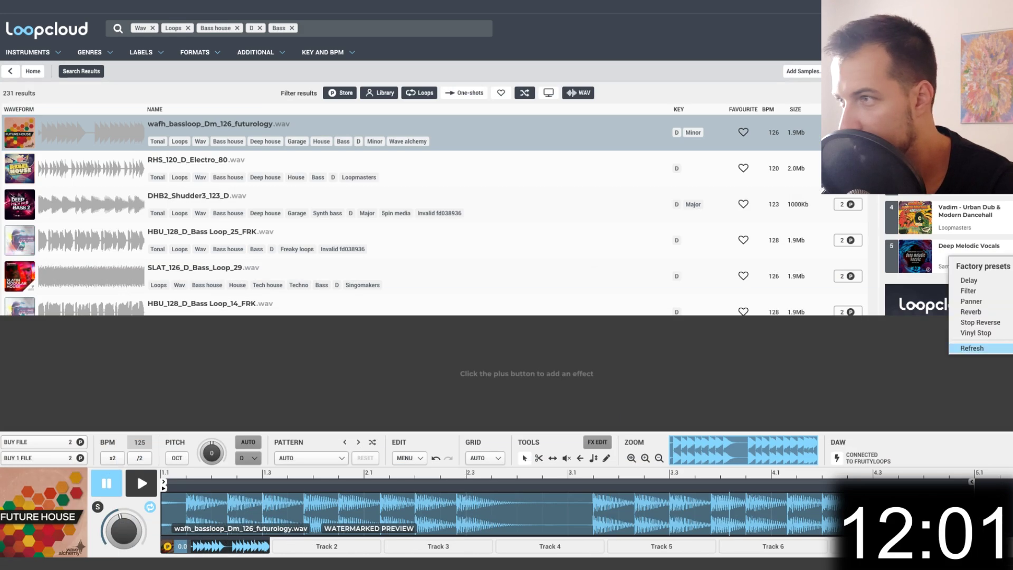
{"action": "left_click", "coordinate": [975, 333]}
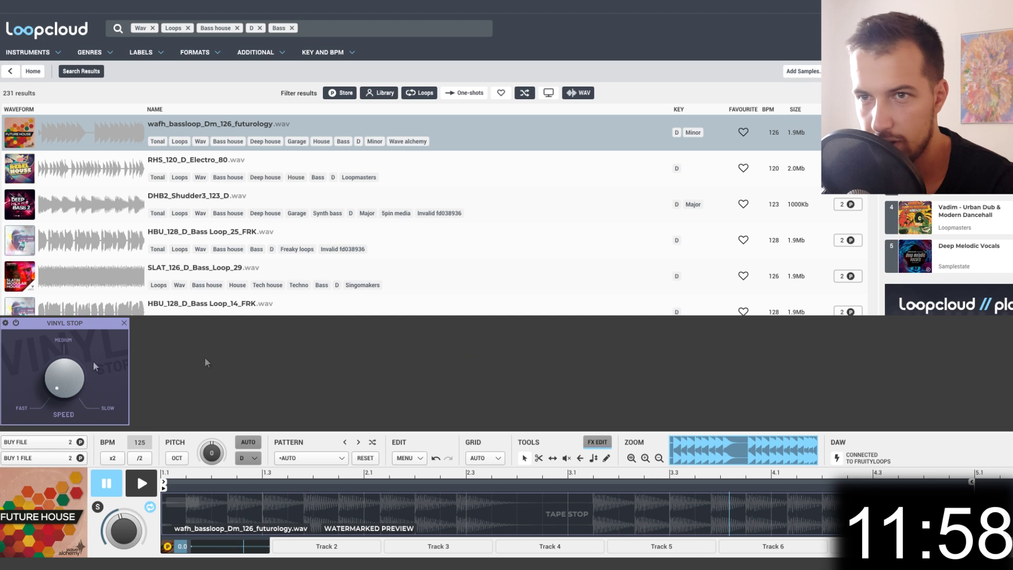
{"action": "left_click", "coordinate": [143, 484]}
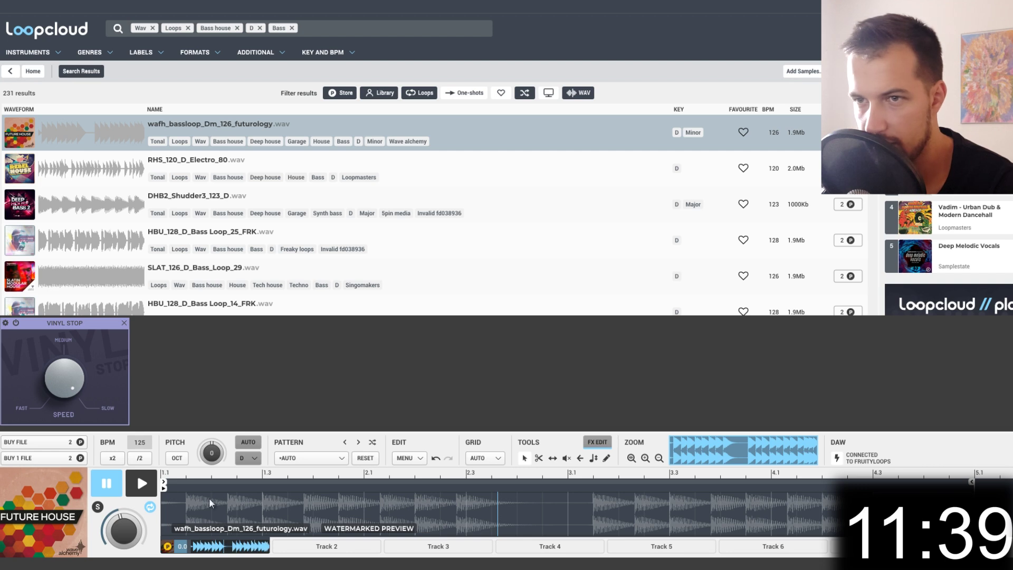
{"action": "left_click", "coordinate": [141, 483]}
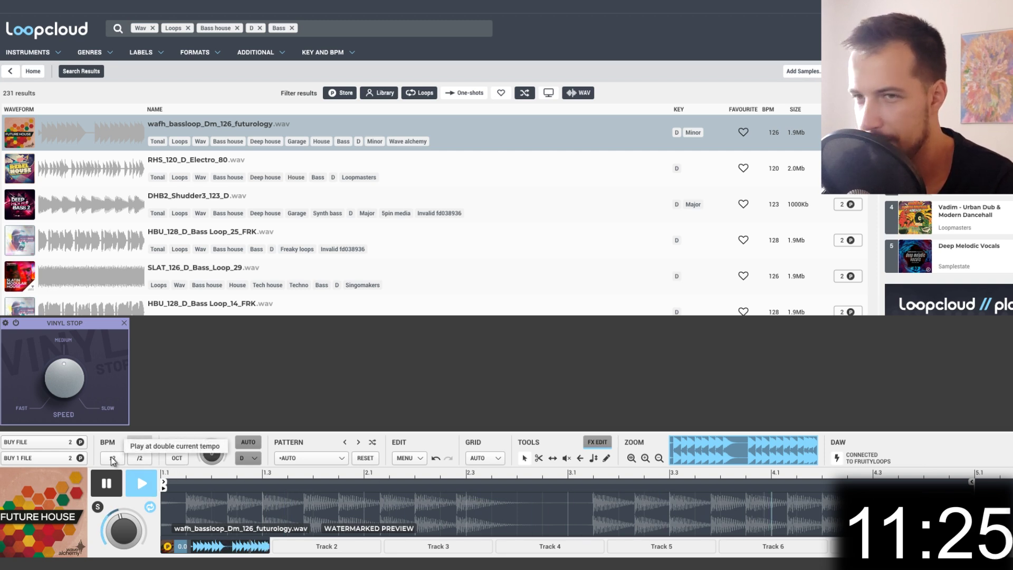
{"action": "left_click", "coordinate": [106, 484]}
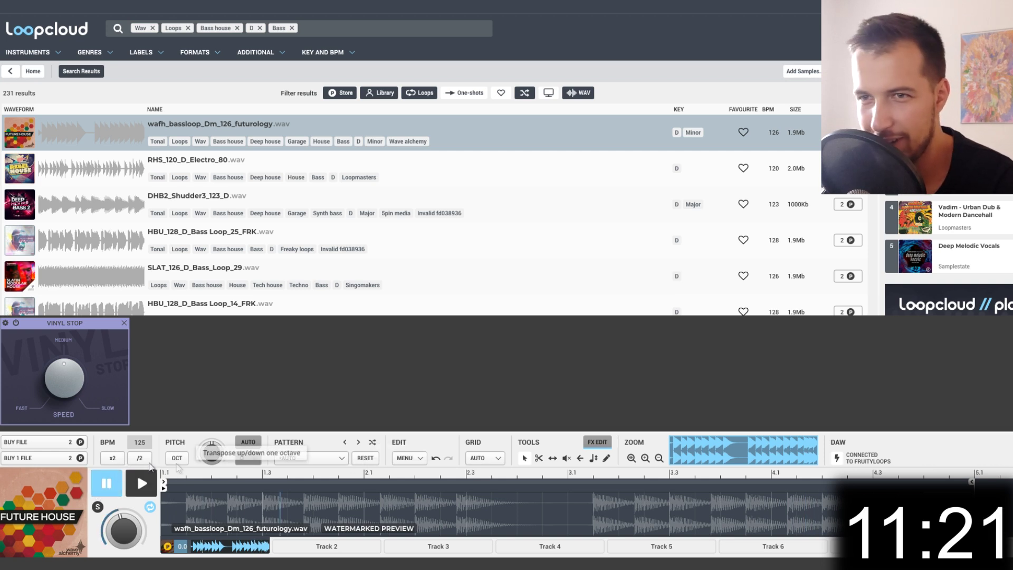
- Buy the futurology bass loop, place its processed version on Track 10 at bar 13 in FL Studio, and play the drop
{"action": "left_click", "coordinate": [50, 444]}
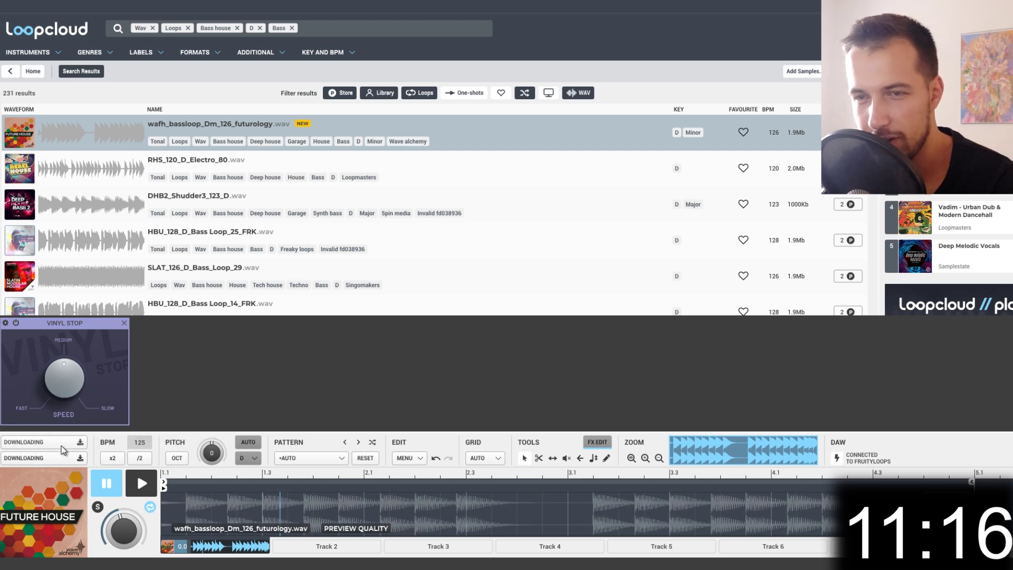
{"action": "left_click_drag", "start_coordinate": [35, 458], "coordinate": [706, 380]}
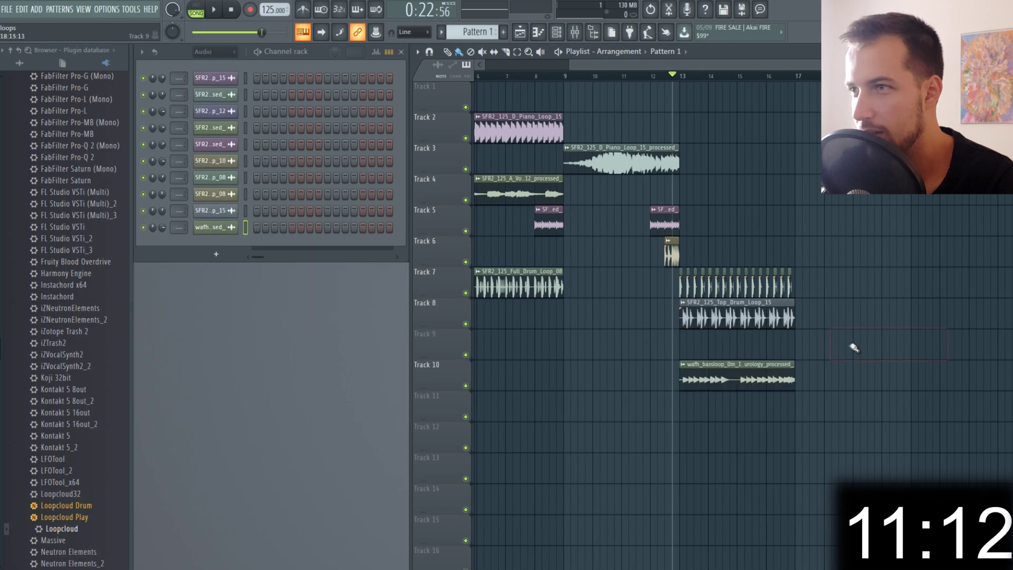
{"action": "key", "text": "space"}
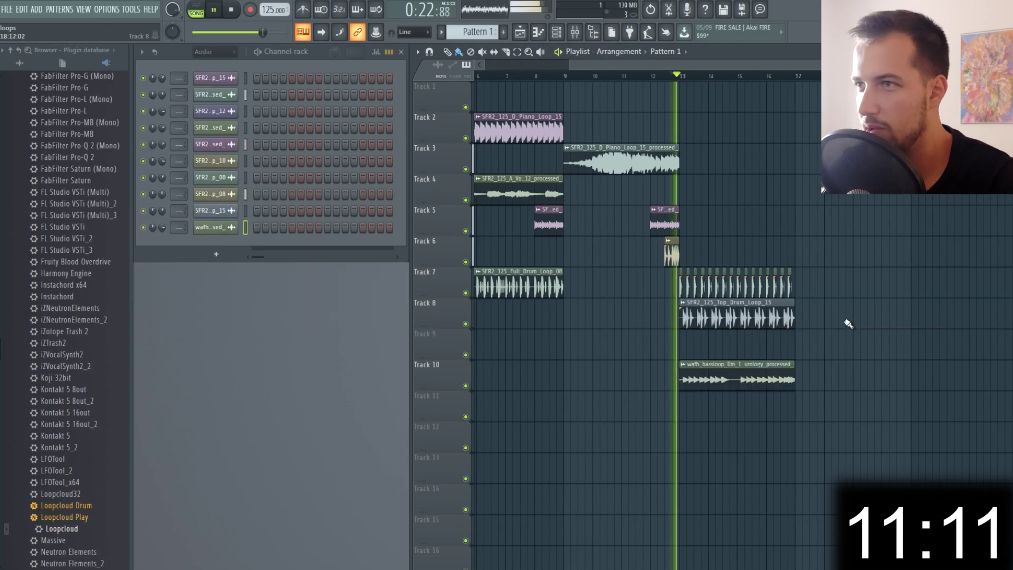
{"action": "double_click", "coordinate": [745, 365]}
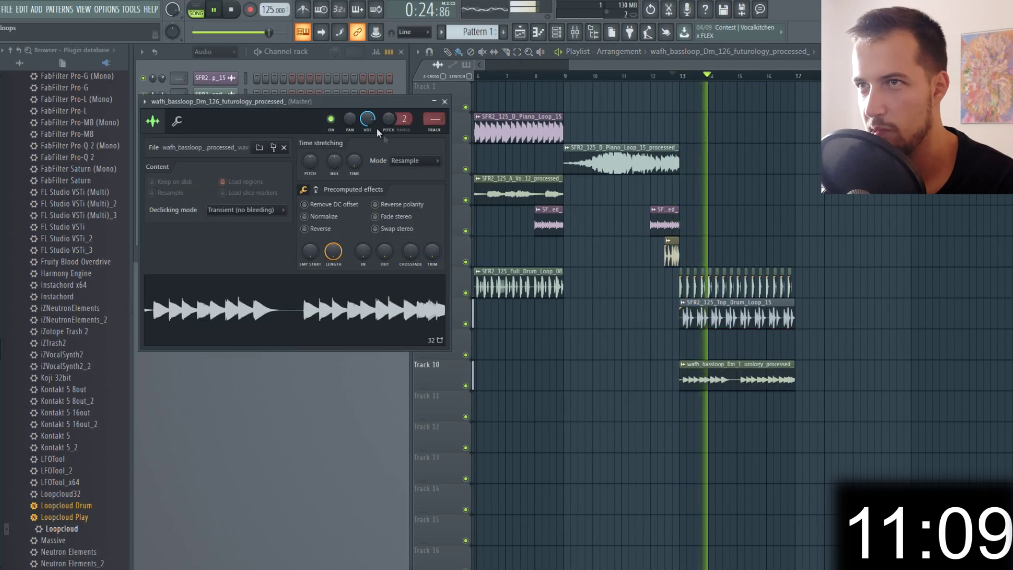
{"action": "left_click", "coordinate": [445, 101]}
{"action": "key", "text": "space"}
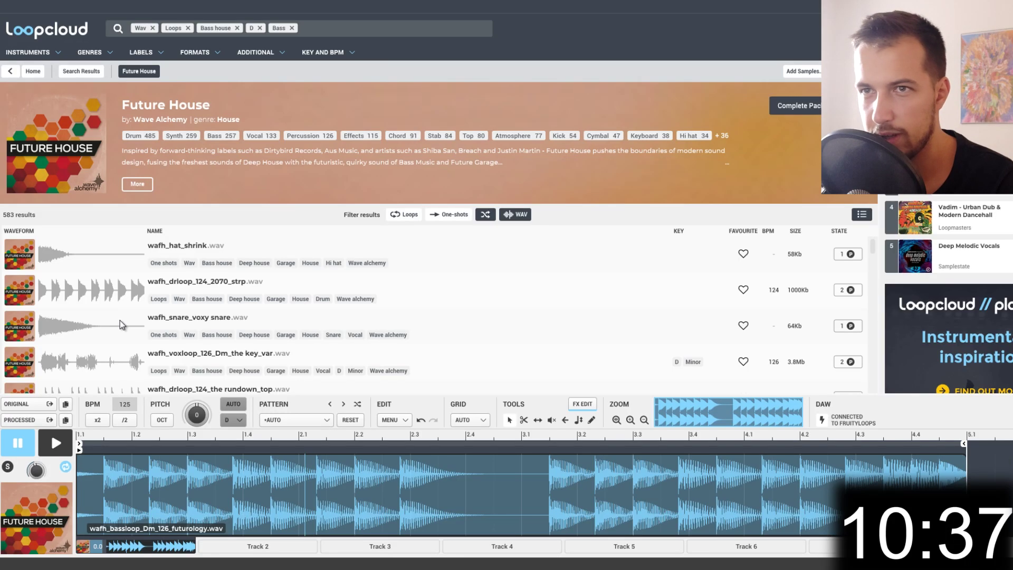
- Audition wafh_hat_shrink.wav from the Future House pack in Loopcloud, and play the arrangement from the start in FL Studio
{"action": "key", "text": "Up"}
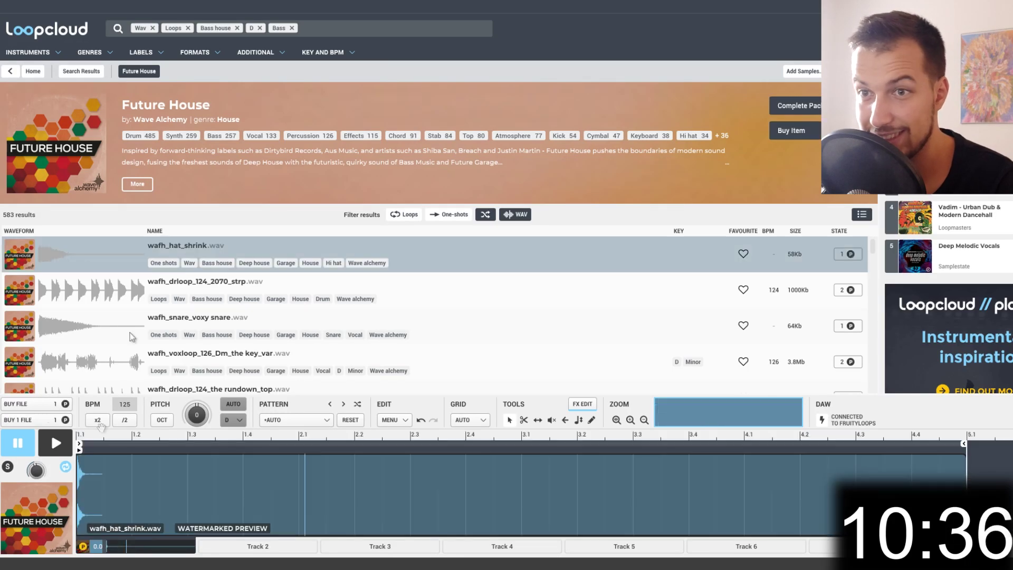
{"action": "left_click", "coordinate": [58, 443]}
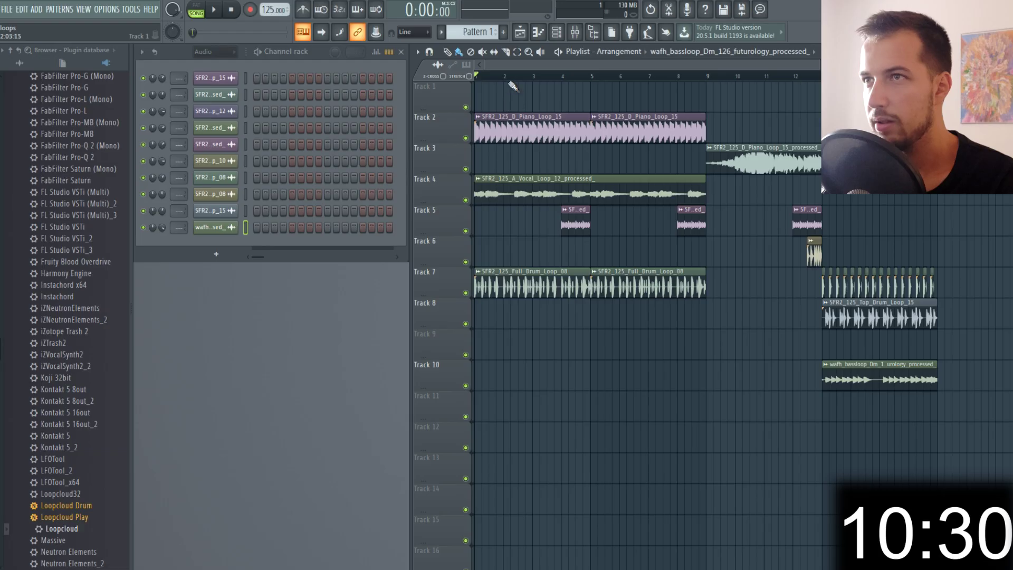
{"action": "key", "text": "space"}
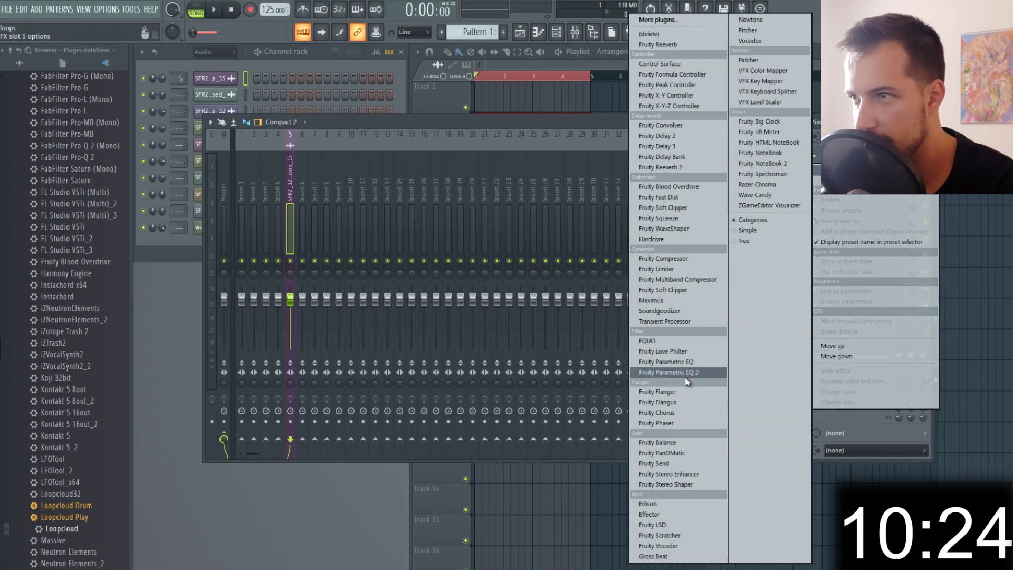
- Add Fruity Parametric EQ 2 to the piano loop's mixer track 5, lower band 1, and make band 7 a steep low-pass at about 983 Hz
{"action": "left_click", "coordinate": [685, 375]}
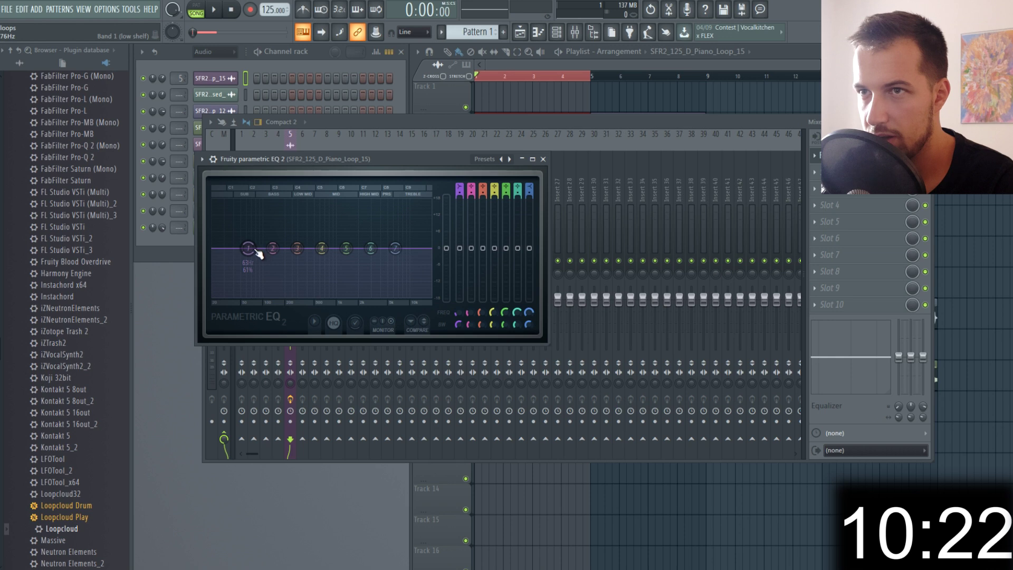
{"action": "left_click_drag", "start_coordinate": [290, 293], "coordinate": [294, 299]}
{"action": "right_click", "coordinate": [394, 250]}
{"action": "mouse_move", "coordinate": [416, 280]}
{"action": "left_click", "coordinate": [451, 289]}
{"action": "left_click_drag", "start_coordinate": [386, 257], "coordinate": [353, 258]}
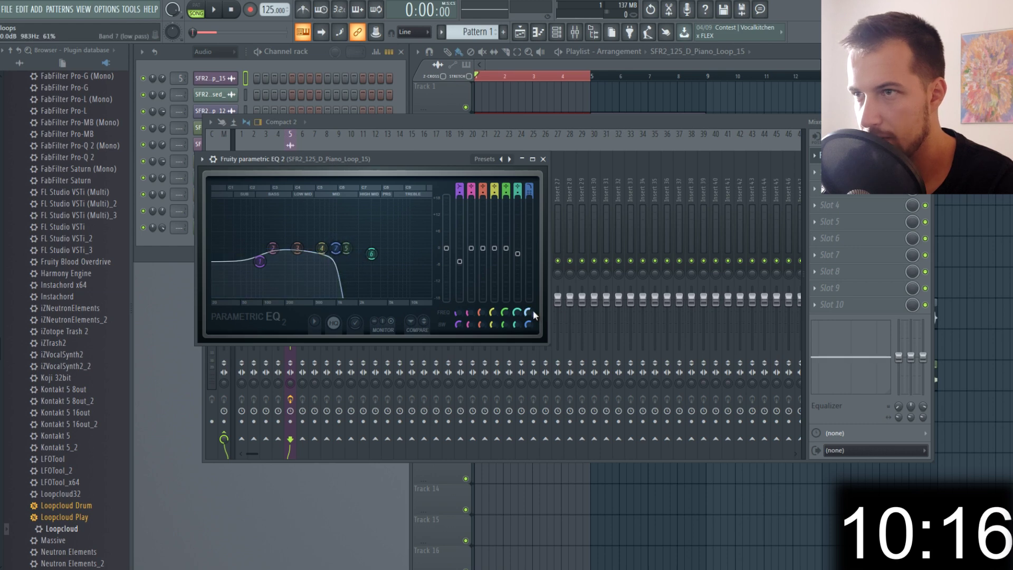
- Create an automation clip for the EQ's band 7 frequency over bars 1 to 5, rising steadily from low to high
{"action": "right_click", "coordinate": [528, 312]}
{"action": "left_click", "coordinate": [587, 382]}
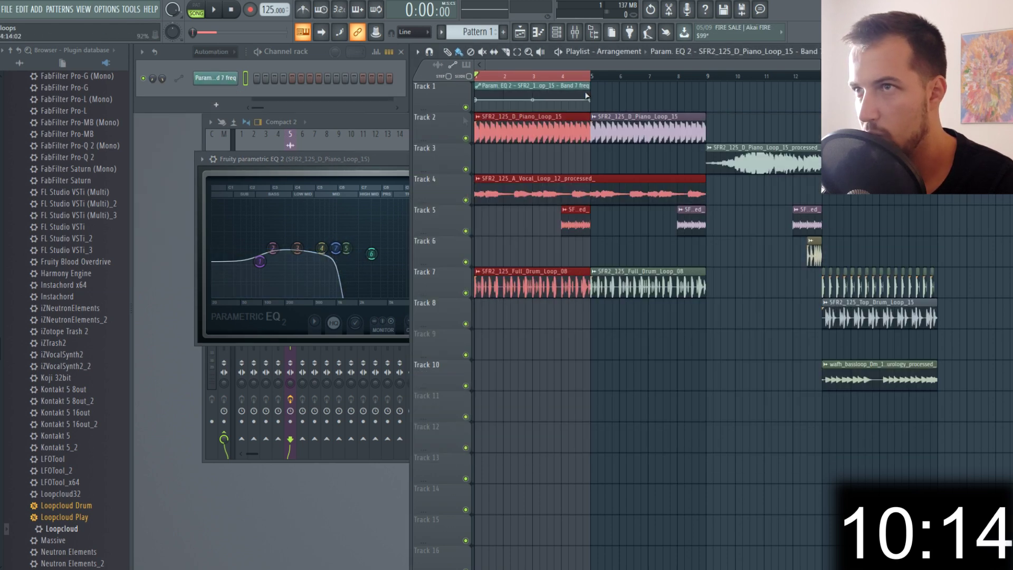
{"action": "left_click_drag", "start_coordinate": [476, 101], "coordinate": [476, 107]}
{"action": "key", "text": "space"}
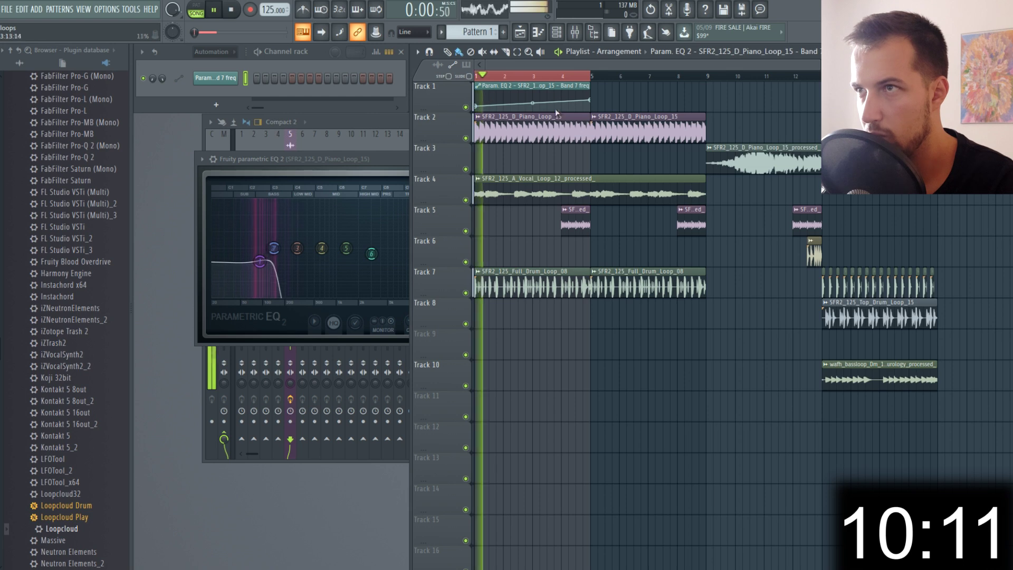
{"action": "left_click_drag", "start_coordinate": [592, 101], "coordinate": [593, 99]}
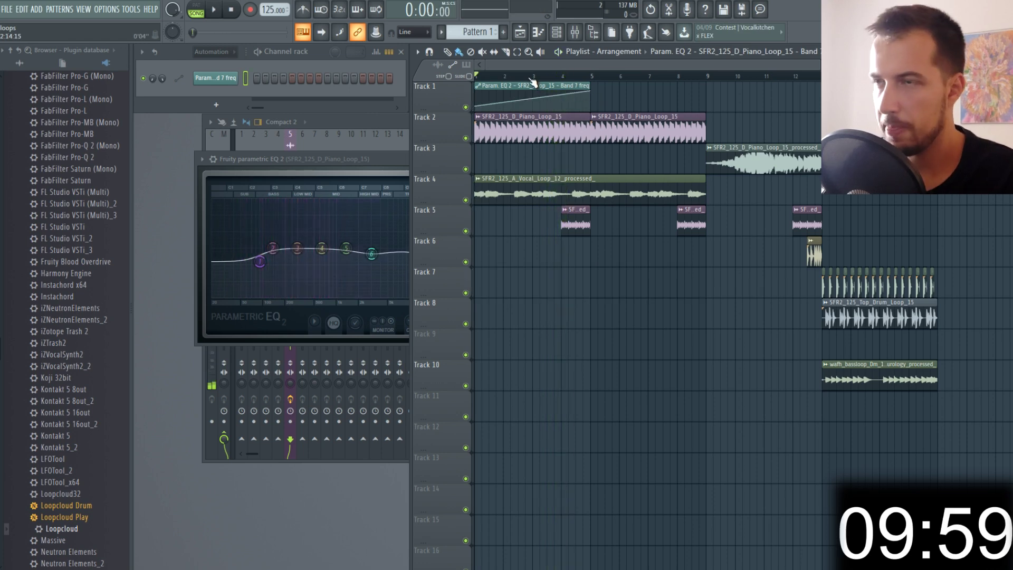
- Undo the deletion of the full drum loop at bar 5 on Track 7 and play the arrangement
{"action": "key", "text": "ctrl+z"}
{"action": "key", "text": "space"}
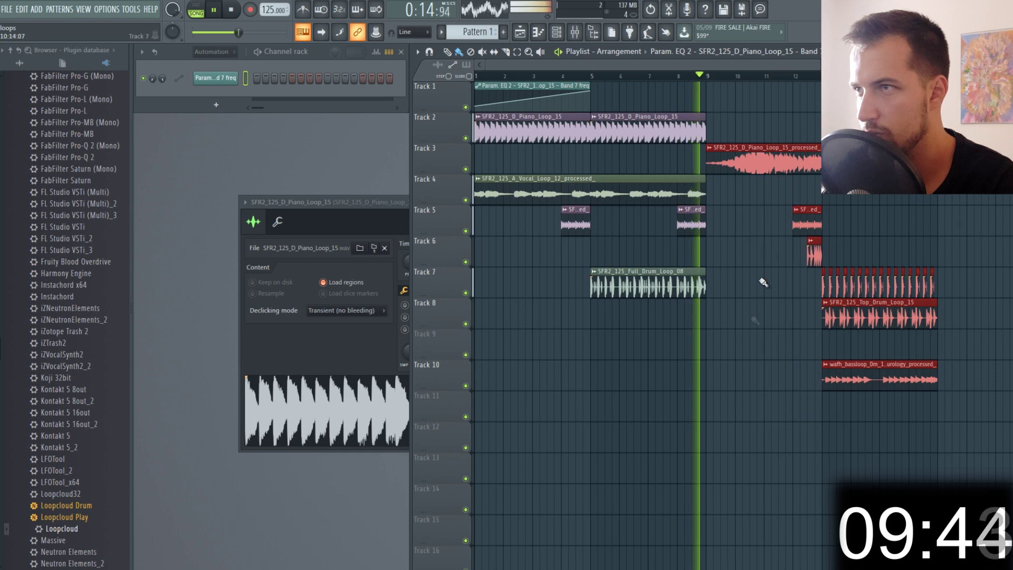
{"action": "key", "text": "space"}
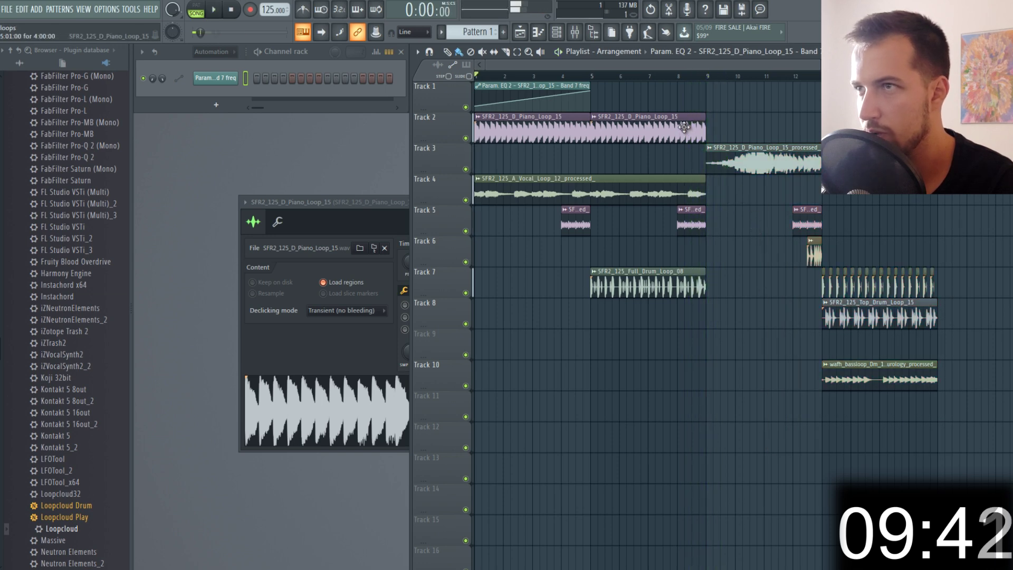
- Select the range from bar 8 to bar 9 and add Fruity Reeverb to slot 2 of the piano loop's mixer track 5
{"action": "left_click", "coordinate": [687, 127]}
{"action": "left_click_drag", "start_coordinate": [706, 76], "coordinate": [678, 91]}
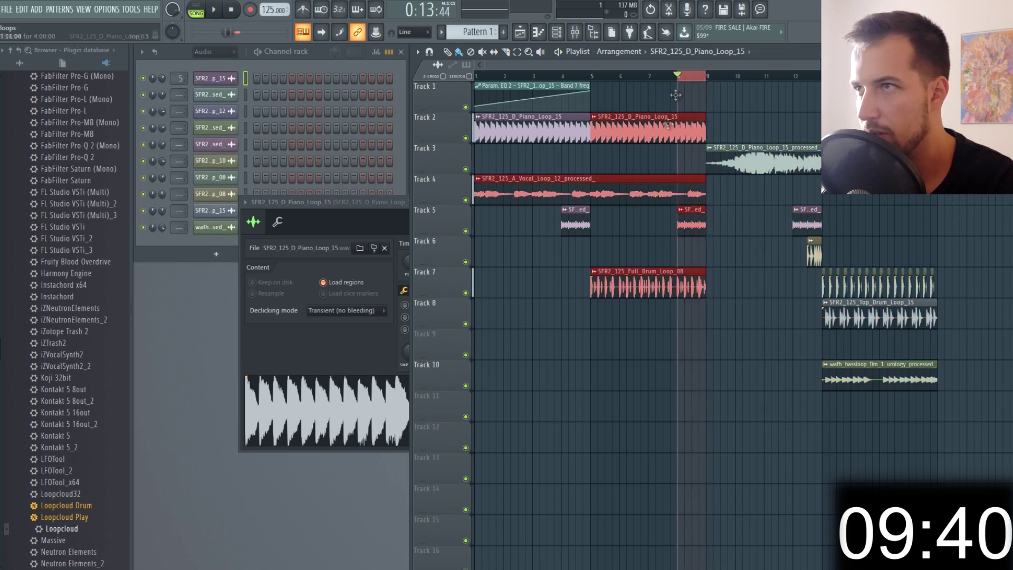
{"action": "double_click", "coordinate": [668, 123]}
{"action": "left_click", "coordinate": [545, 202]}
{"action": "left_click", "coordinate": [576, 32]}
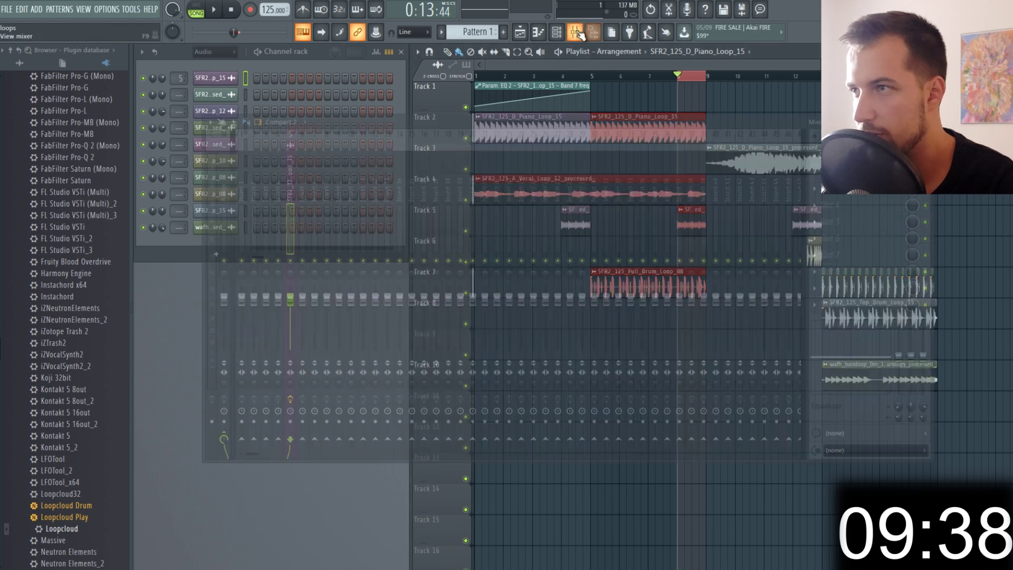
{"action": "left_click", "coordinate": [815, 172]}
{"action": "mouse_move", "coordinate": [834, 186]}
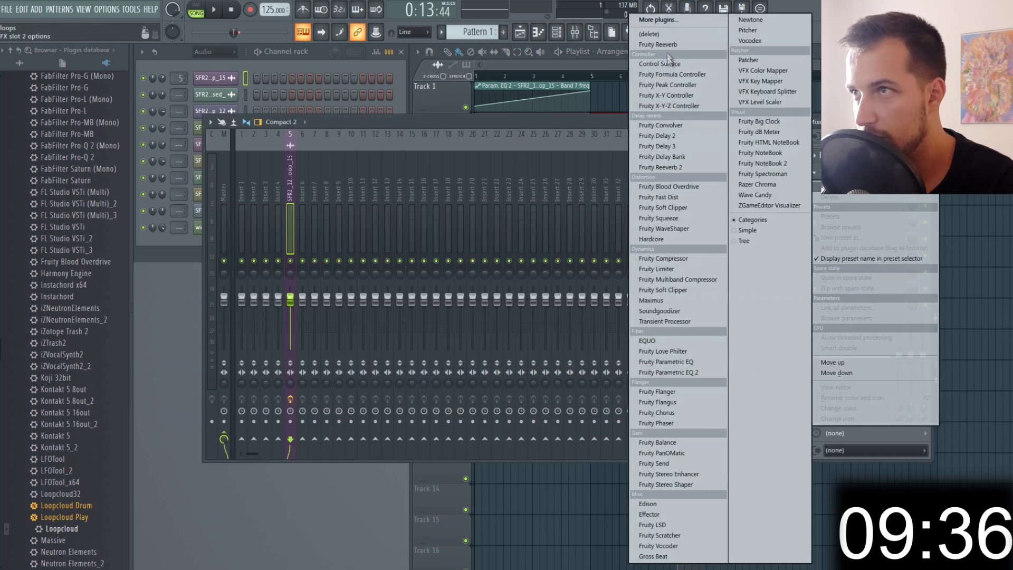
{"action": "left_click", "coordinate": [658, 44]}
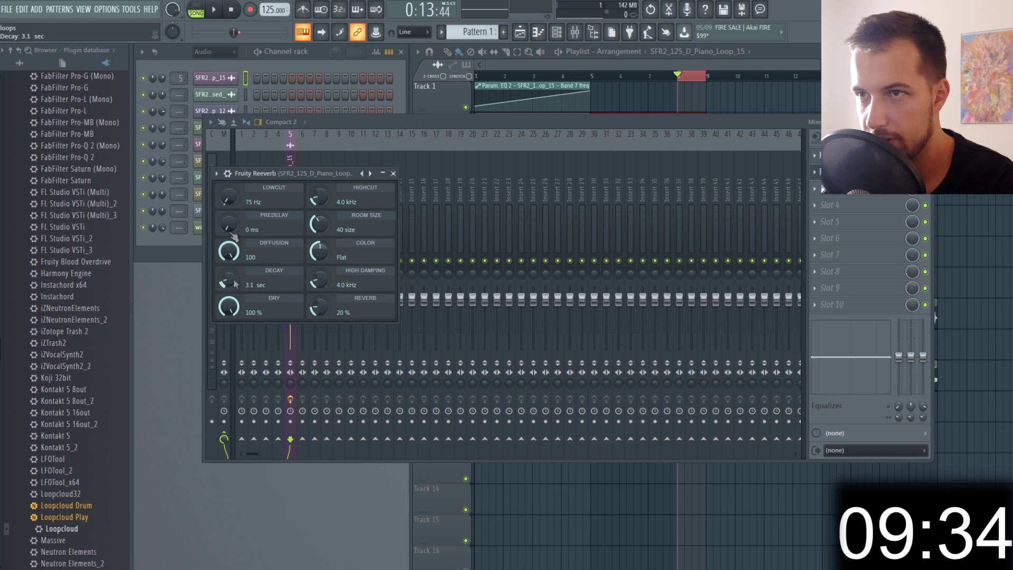
- Automate the Fruity Reeverb amount from 0% at bar 8 up to a peak at bar 9 and back down at bar 10, and play it
{"action": "right_click", "coordinate": [327, 310]}
{"action": "left_click", "coordinate": [372, 377]}
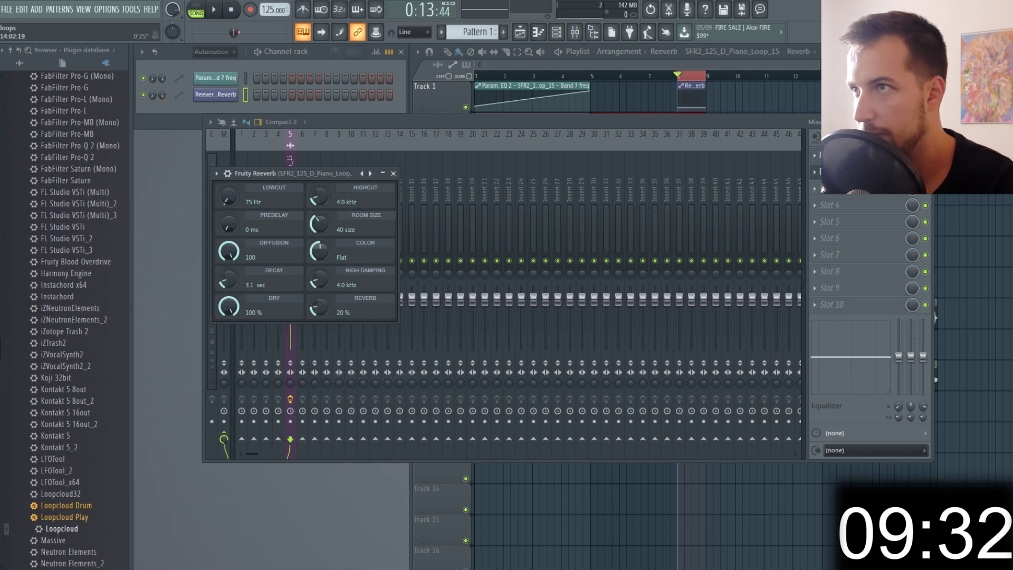
{"action": "left_click_drag", "start_coordinate": [678, 108], "coordinate": [679, 121]}
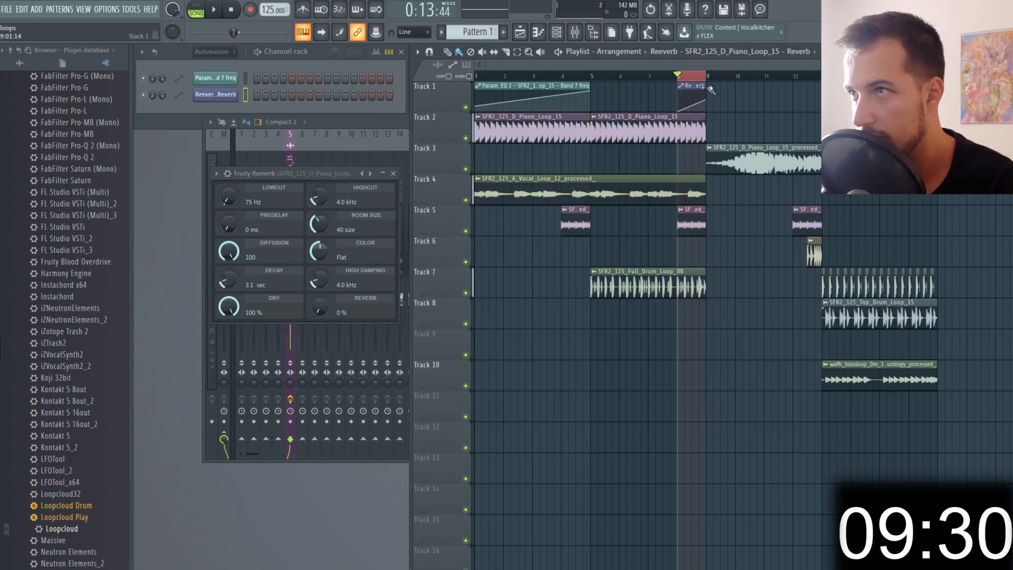
{"action": "left_click_drag", "start_coordinate": [711, 90], "coordinate": [732, 89]}
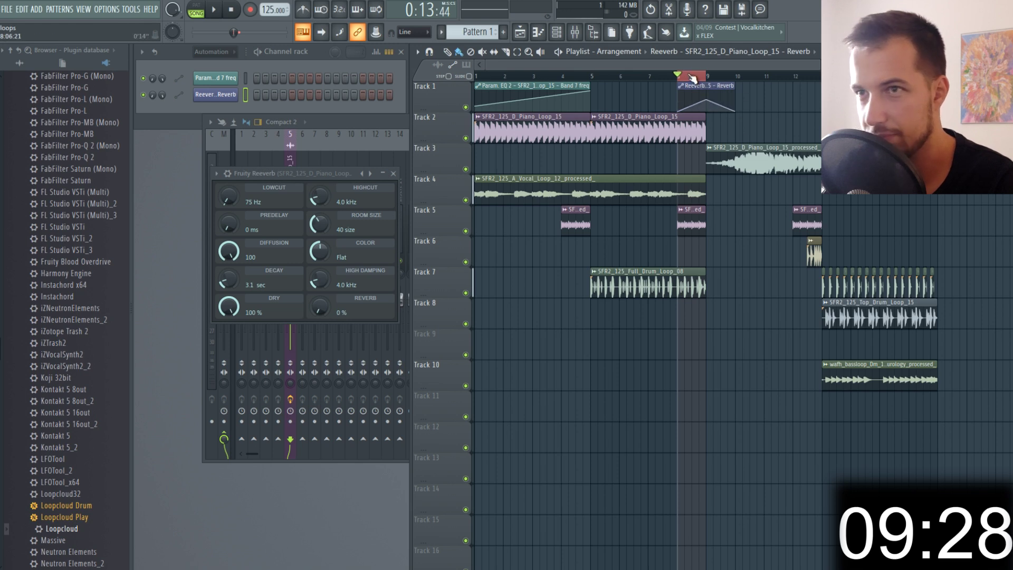
{"action": "key", "text": "space"}
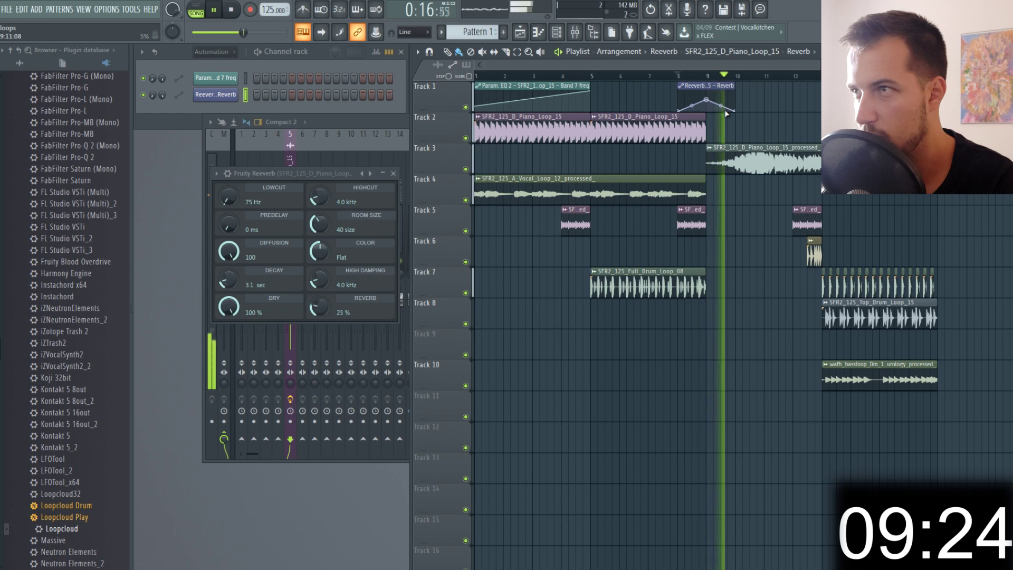
- Open the channel settings of the processed piano loop on Track 3, close them, and move playback to bar 8
{"action": "left_click", "coordinate": [789, 164]}
{"action": "double_click", "coordinate": [789, 164]}
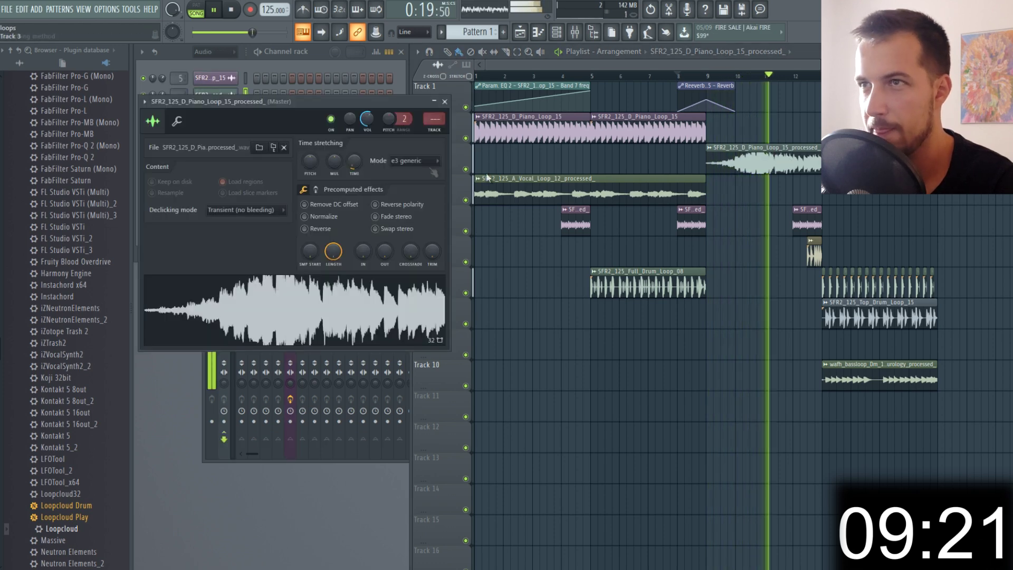
{"action": "left_click", "coordinate": [444, 100]}
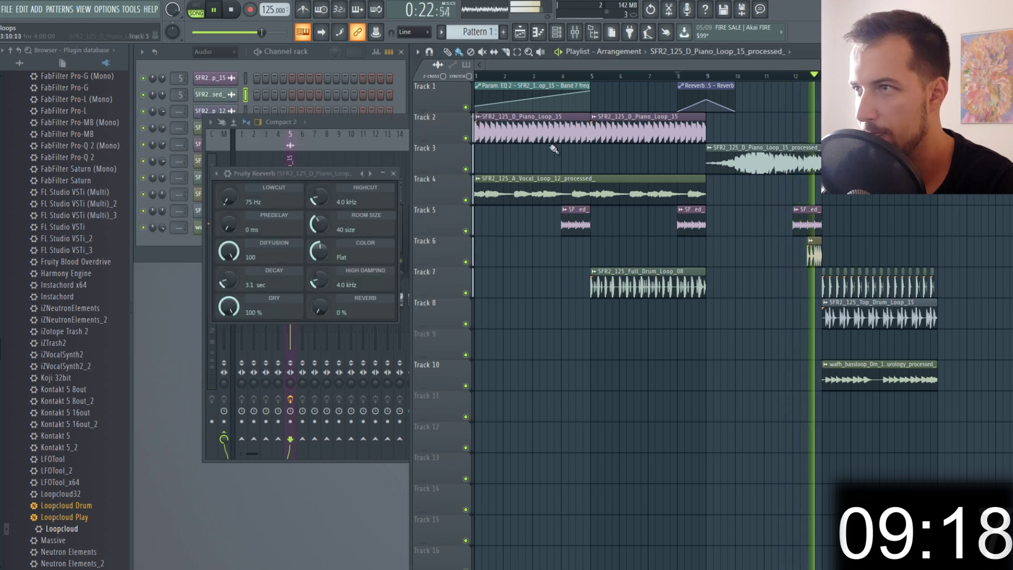
{"action": "left_click", "coordinate": [677, 75]}
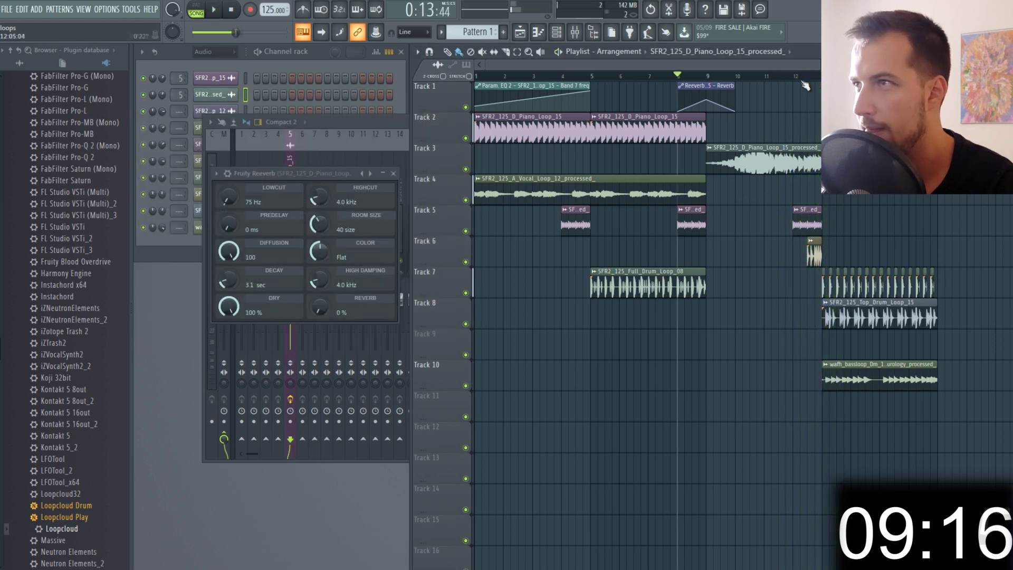
- Play the passage before the drop and shorten the Track 5 clip at bar 12 to end where the Track 6 fill begins
{"action": "left_click", "coordinate": [800, 76]}
{"action": "scroll", "coordinate": [812, 79], "scroll_direction": "up", "scroll_amount": 1}
{"action": "scroll", "coordinate": [811, 82], "scroll_direction": "up", "scroll_amount": 2}
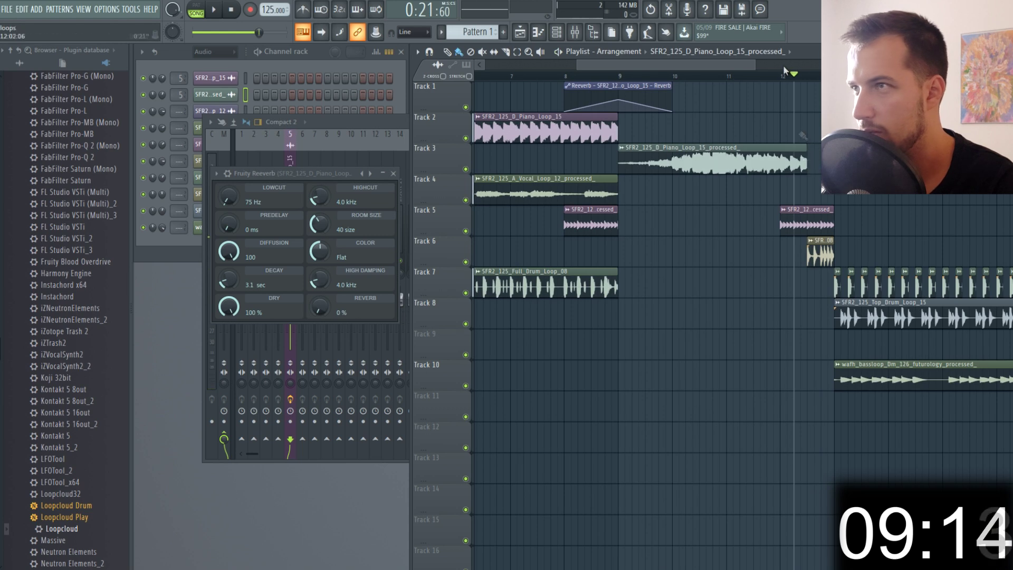
{"action": "left_click", "coordinate": [747, 77]}
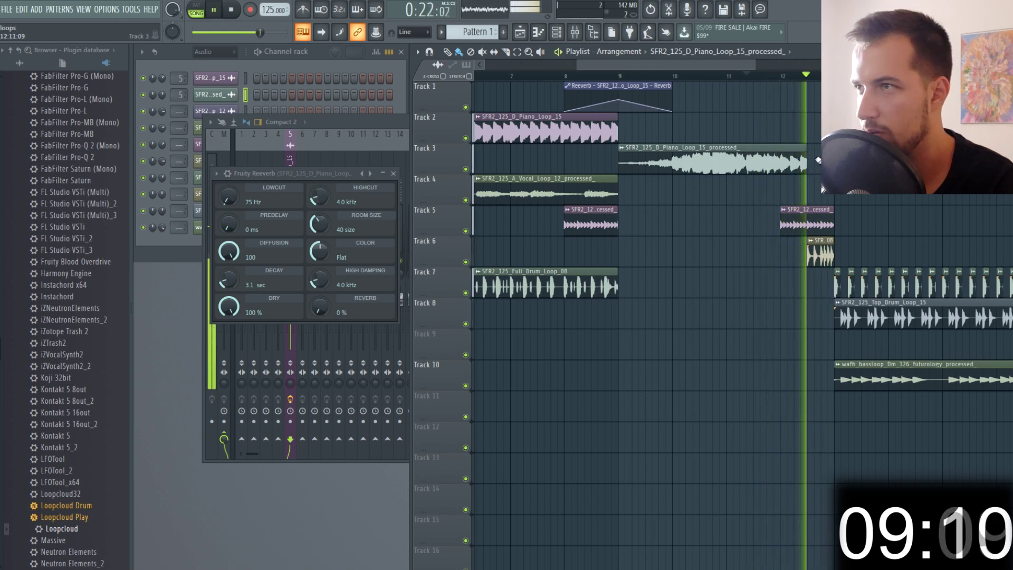
{"action": "key", "text": "space"}
{"action": "key", "text": "space"}
{"action": "left_click_drag", "start_coordinate": [832, 225], "coordinate": [809, 225]}
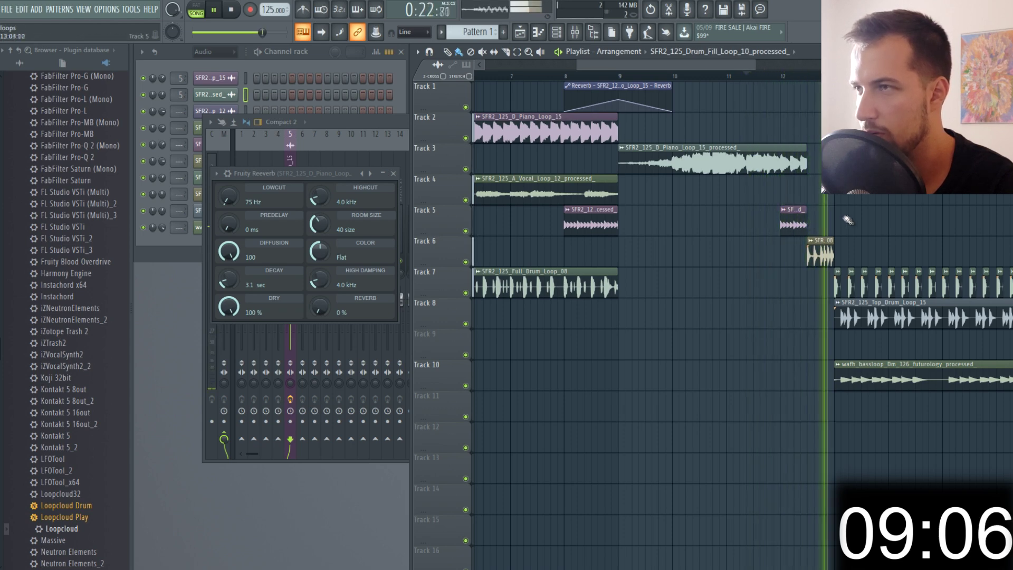
- Look at the channel settings of the processed bass loop on Track 10, close them, and stop playback
{"action": "scroll", "coordinate": [746, 70], "scroll_direction": "down", "scroll_amount": 3}
{"action": "double_click", "coordinate": [807, 376]}
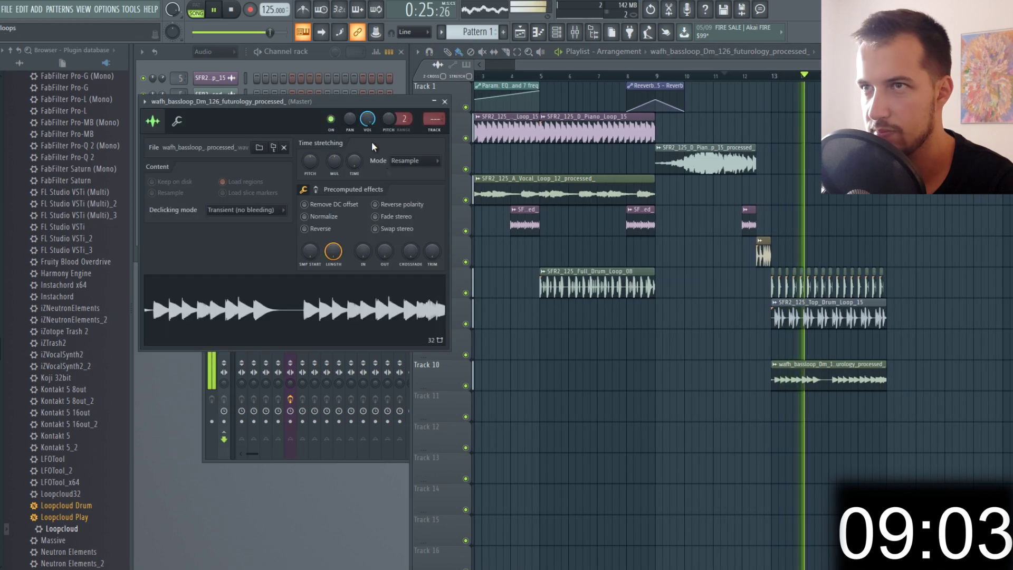
{"action": "left_click", "coordinate": [445, 101]}
{"action": "key", "text": "space"}
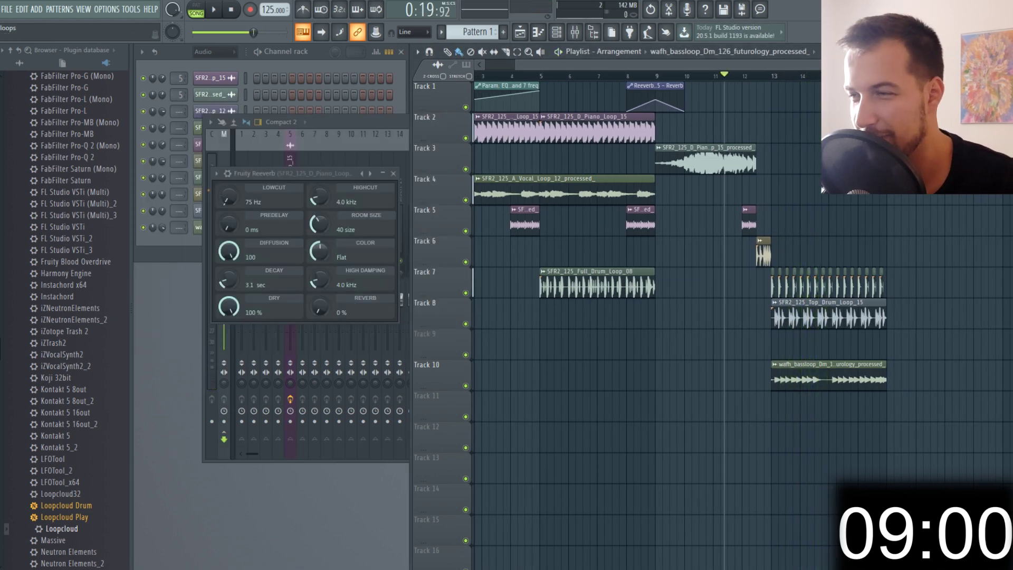
- Copy the processed vocal loop on Track 4 to bar 13 and play the transition into the drop
{"action": "left_click_drag", "start_coordinate": [547, 186], "coordinate": [887, 188]}
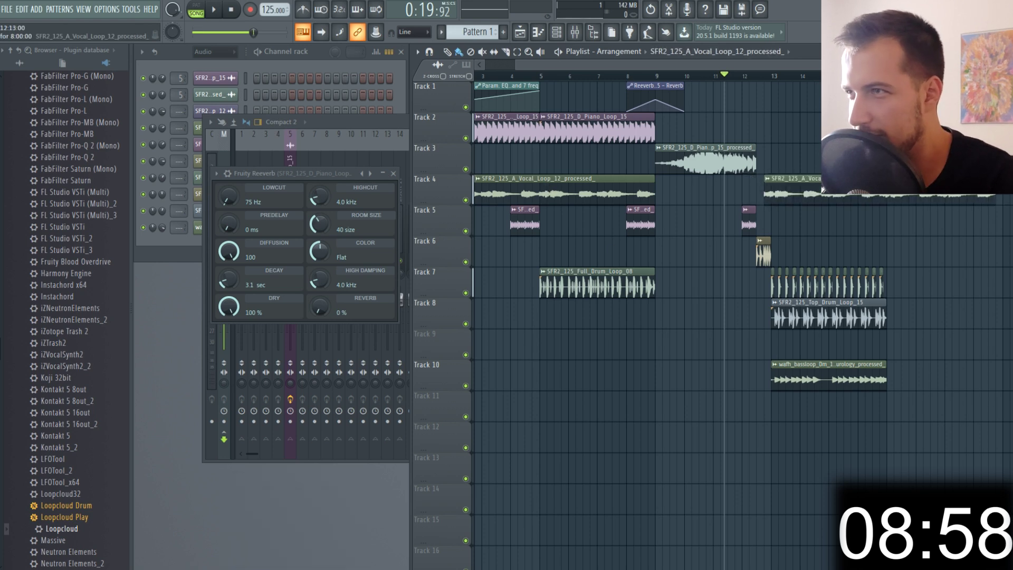
{"action": "key", "text": "space"}
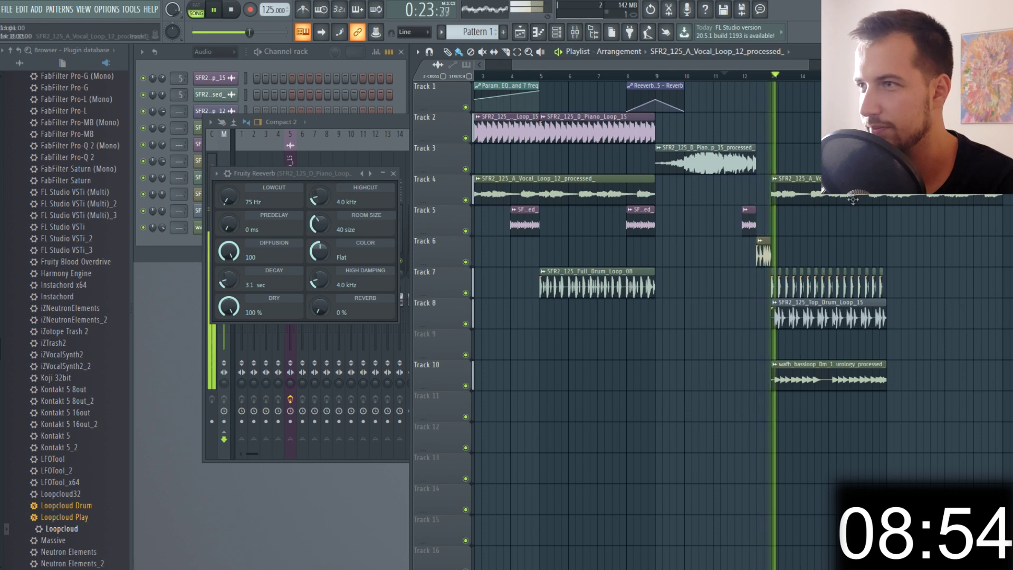
{"action": "key", "text": "space"}
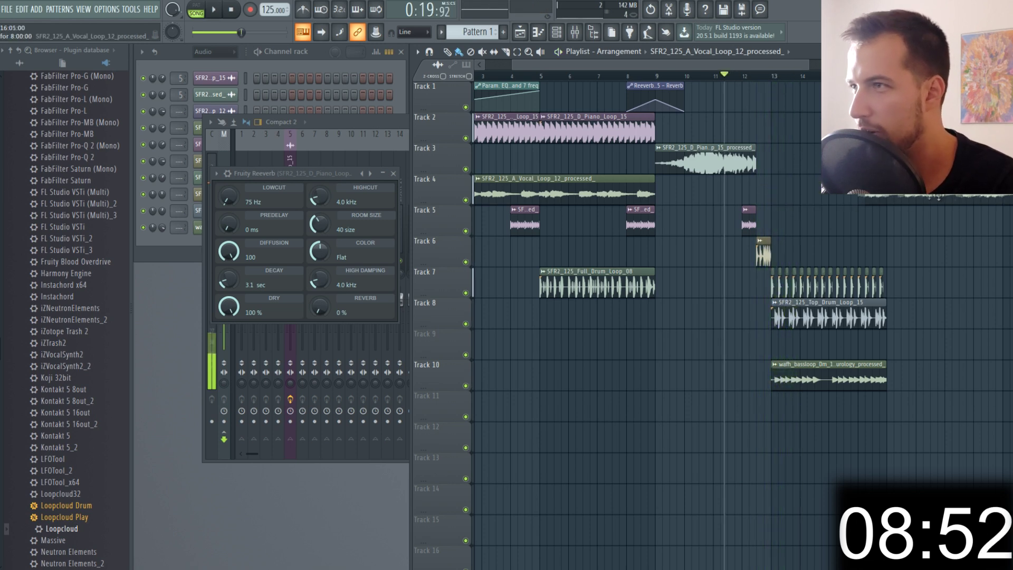
- Duplicate the drum and bass clips on Tracks 7, 8 and 10 directly after bars 13 to 16 and play them from bar 12
{"action": "left_click_drag", "start_coordinate": [948, 272], "coordinate": [775, 404]}
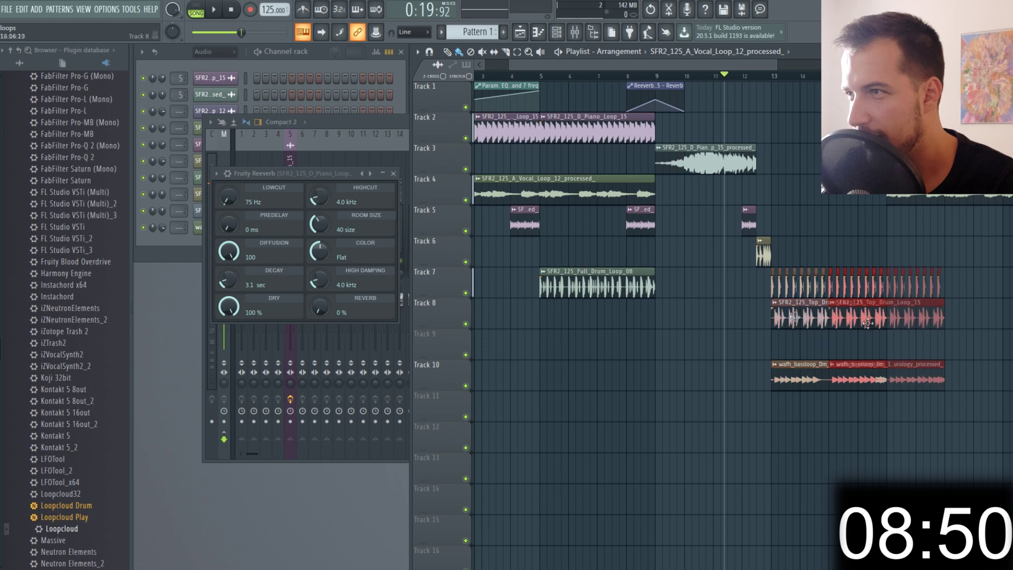
{"action": "key", "text": "ctrl+b"}
{"action": "left_click", "coordinate": [906, 231]}
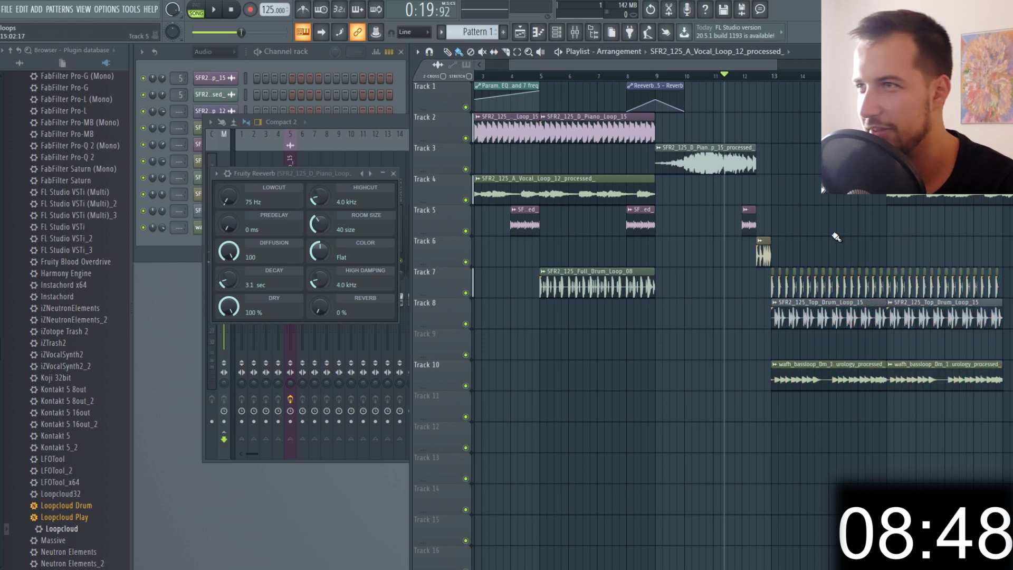
{"action": "key", "text": "space"}
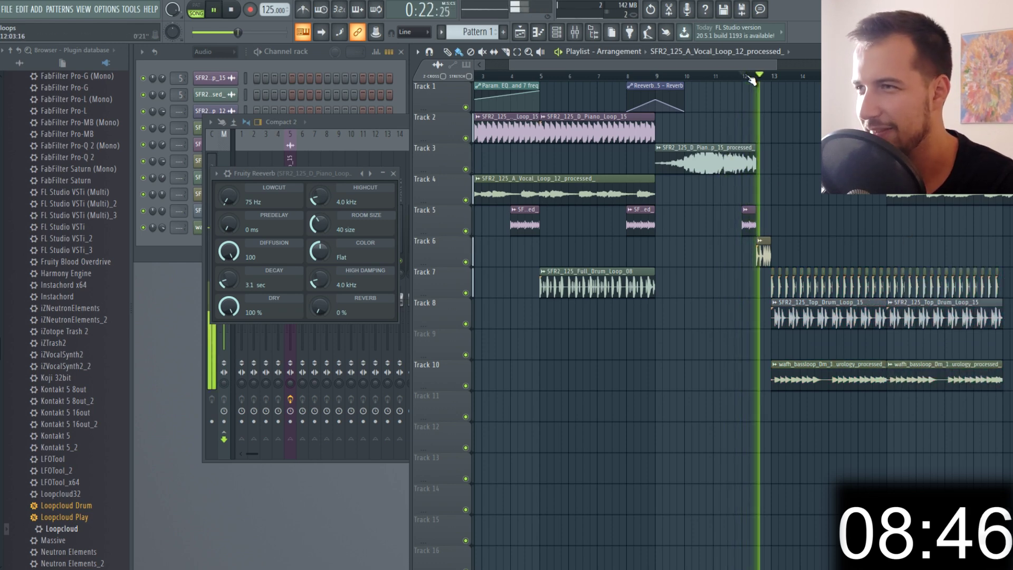
{"action": "scroll", "coordinate": [753, 79], "scroll_direction": "down", "scroll_amount": 3}
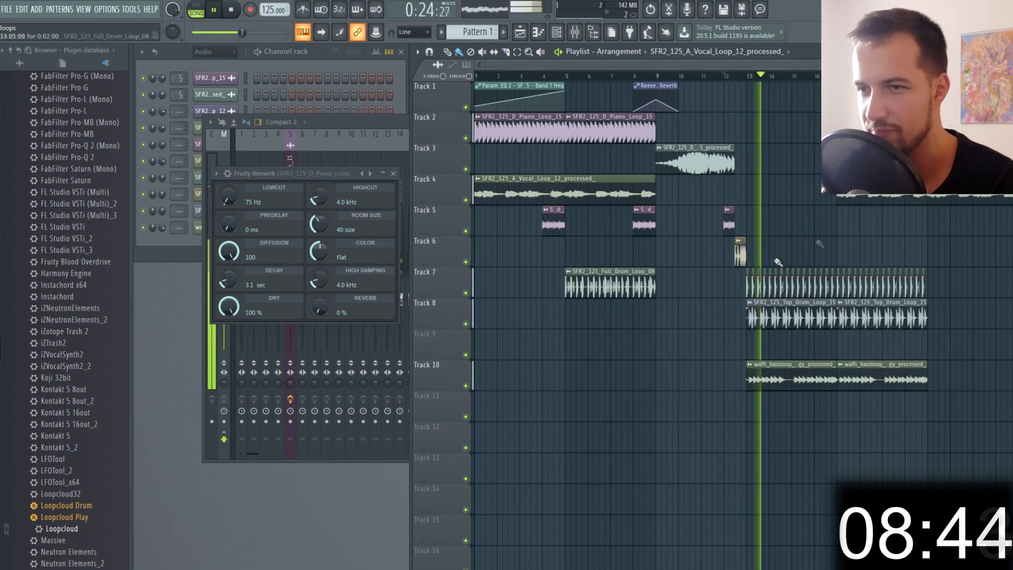
{"action": "key", "text": "space"}
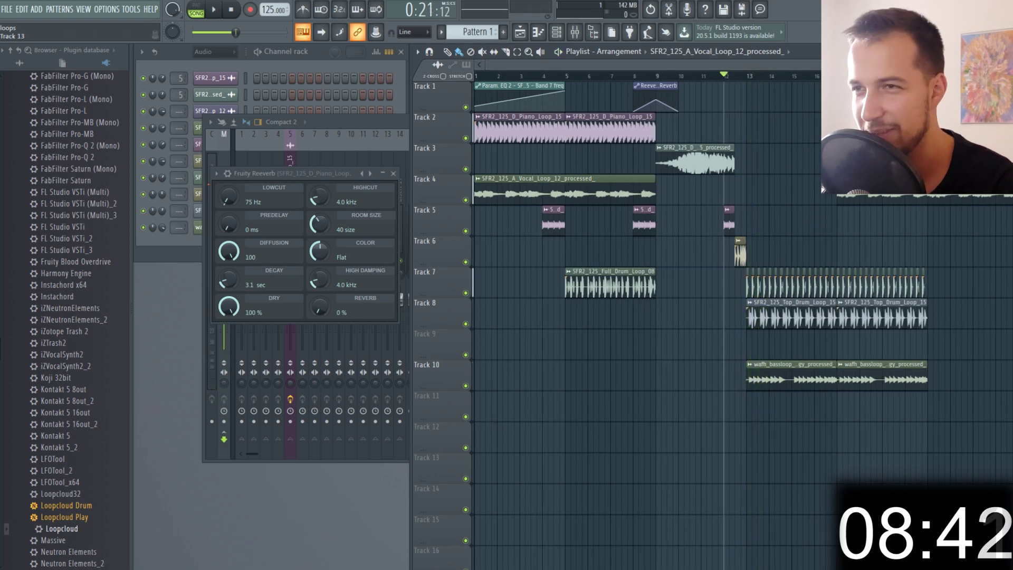
- Switch to Loopcloud, filter the Future House pack to loops, and audition samples including wafh_sfx_126_bippz.wav
{"action": "key", "text": "alt+Tab"}
{"action": "left_click", "coordinate": [280, 323]}
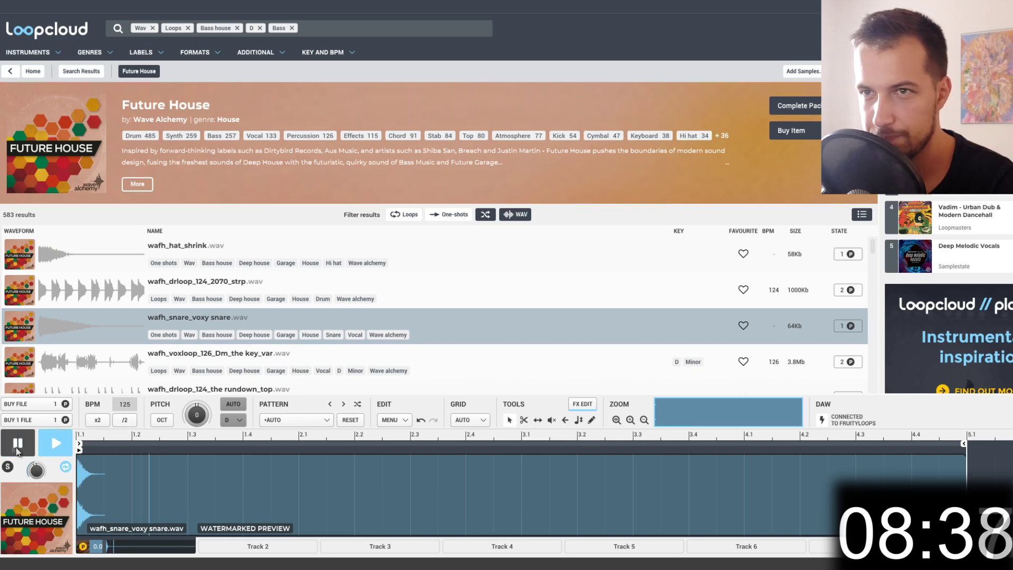
{"action": "left_click", "coordinate": [200, 281]}
{"action": "left_click", "coordinate": [404, 214]}
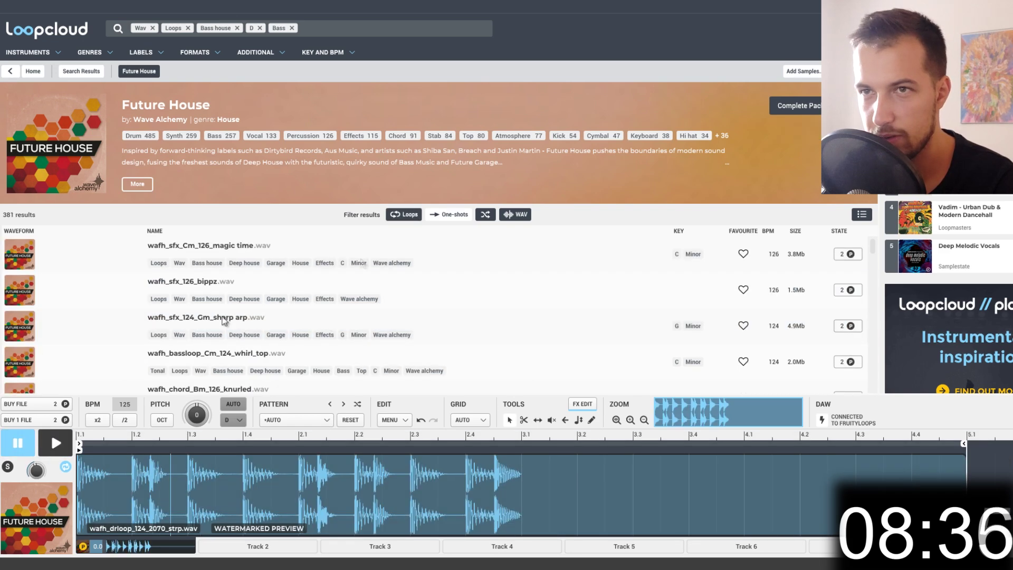
{"action": "left_click", "coordinate": [195, 281]}
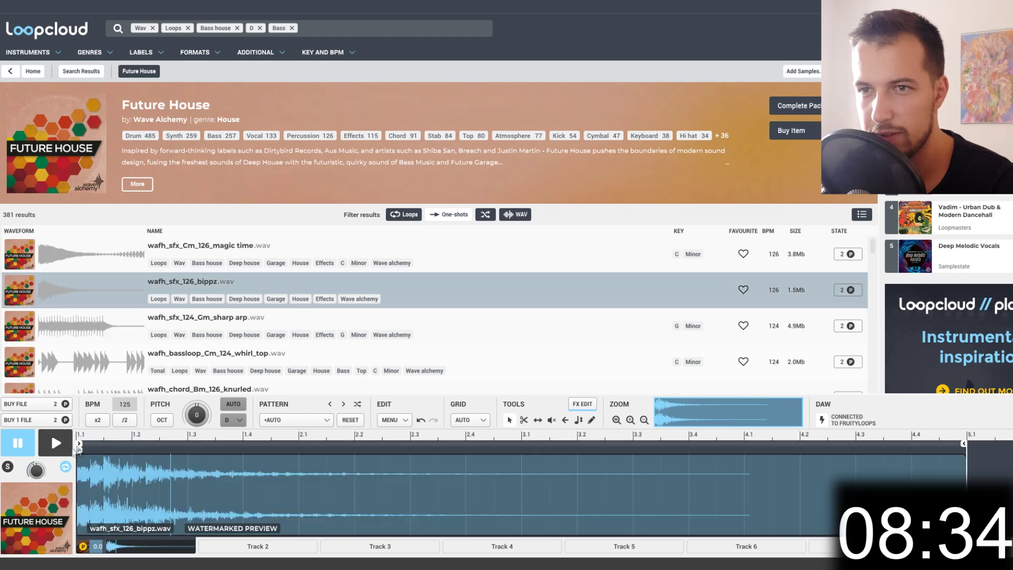
{"action": "left_click", "coordinate": [61, 448]}
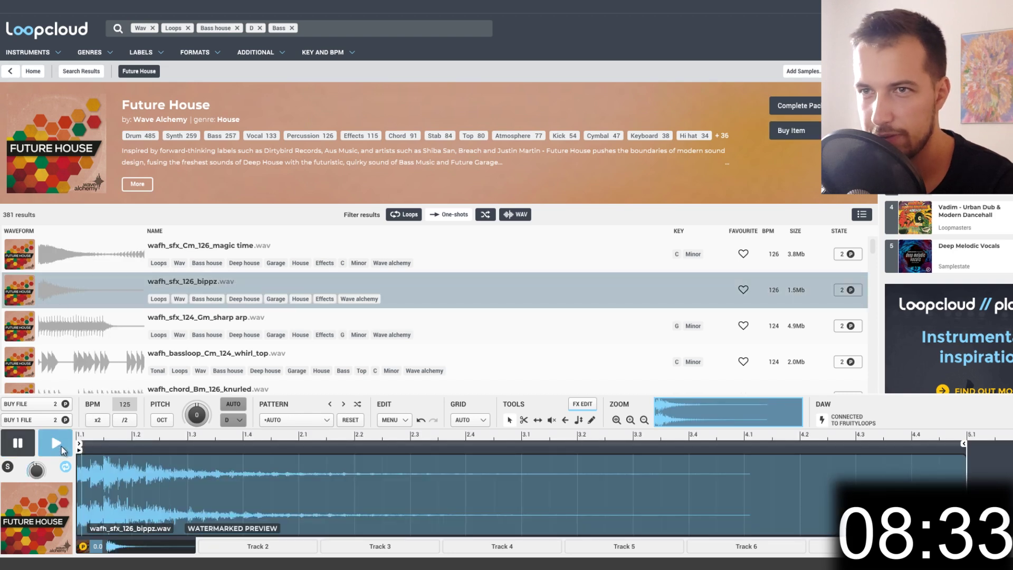
{"action": "left_click", "coordinate": [21, 448]}
- Switch back to FL Studio and play the arrangement from bar 13
{"action": "left_click", "coordinate": [340, 563]}
{"action": "left_click", "coordinate": [747, 76]}
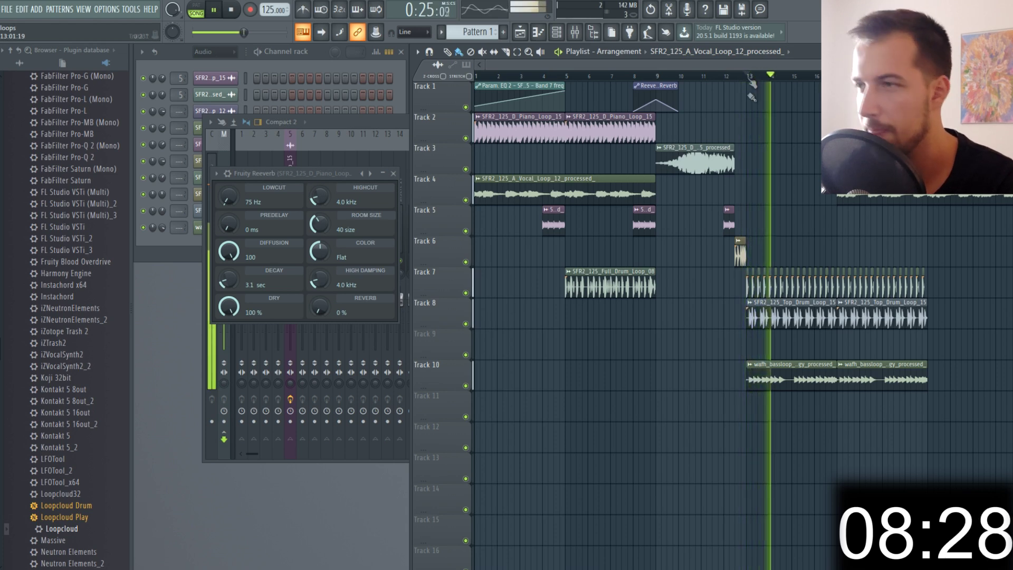
{"action": "key", "text": "space"}
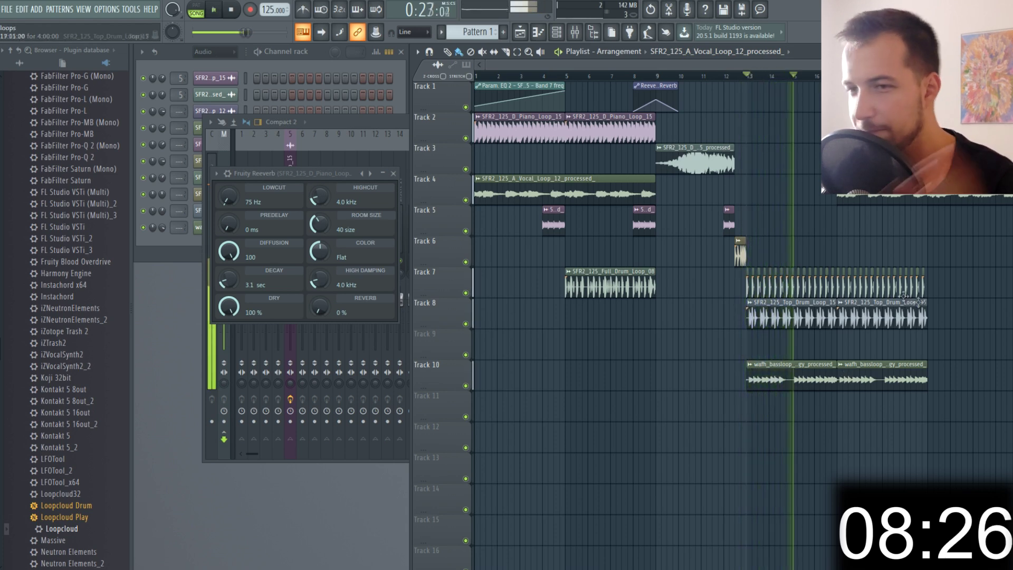
- Return to Loopcloud and audition wafh_sfx_124_Gm_sharp arp.wav, followed by wafh_sfx_126_bippz.wav
{"action": "left_click", "coordinate": [296, 563]}
{"action": "left_click", "coordinate": [180, 324]}
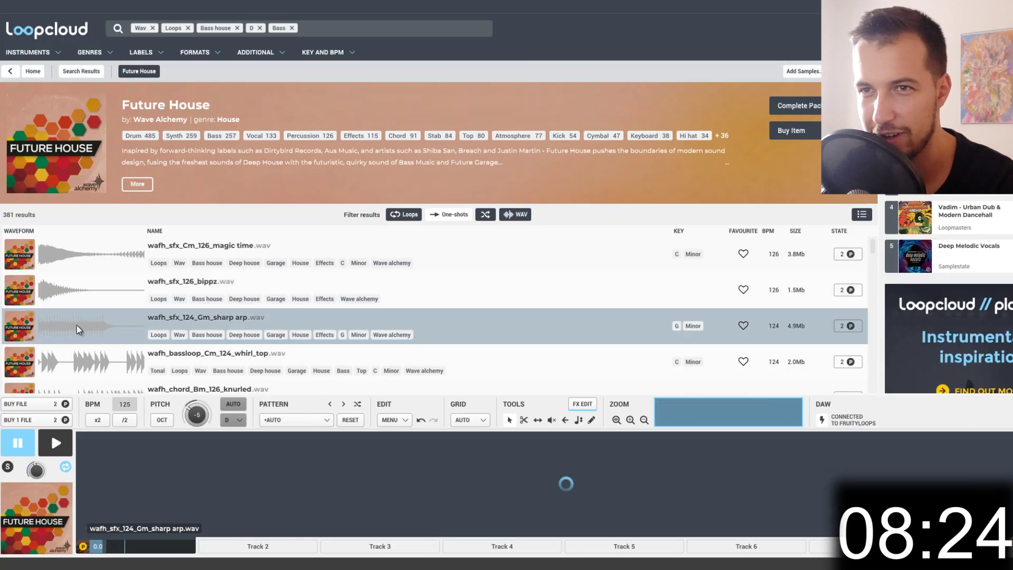
{"action": "key", "text": "Up"}
{"action": "left_click", "coordinate": [25, 447]}
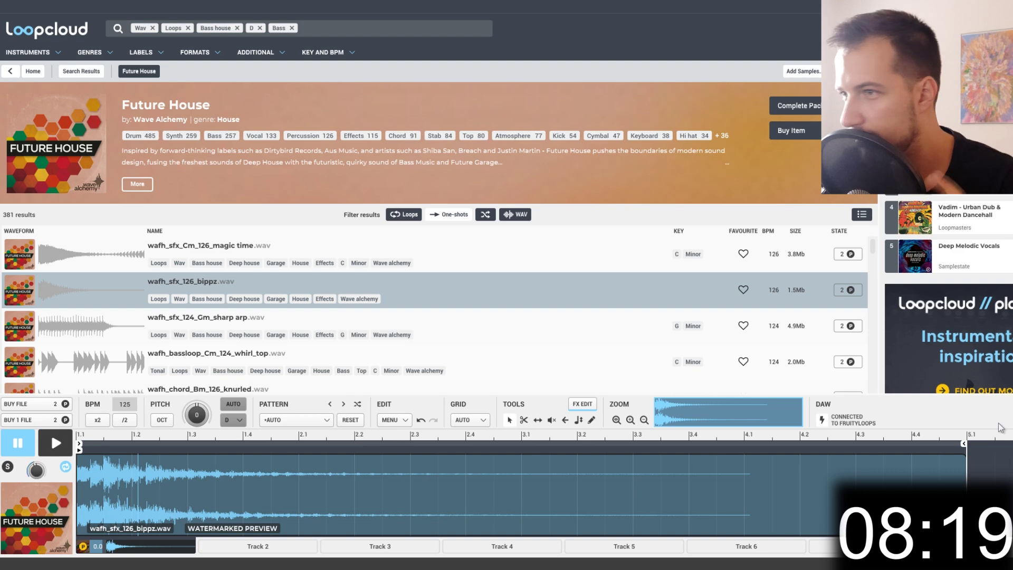
- Open effects editing for wafh_sfx_126_bippz.wav, remove Vinyl Stop, and add a Delay with the Aggressive scratching preset
{"action": "left_click", "coordinate": [583, 404]}
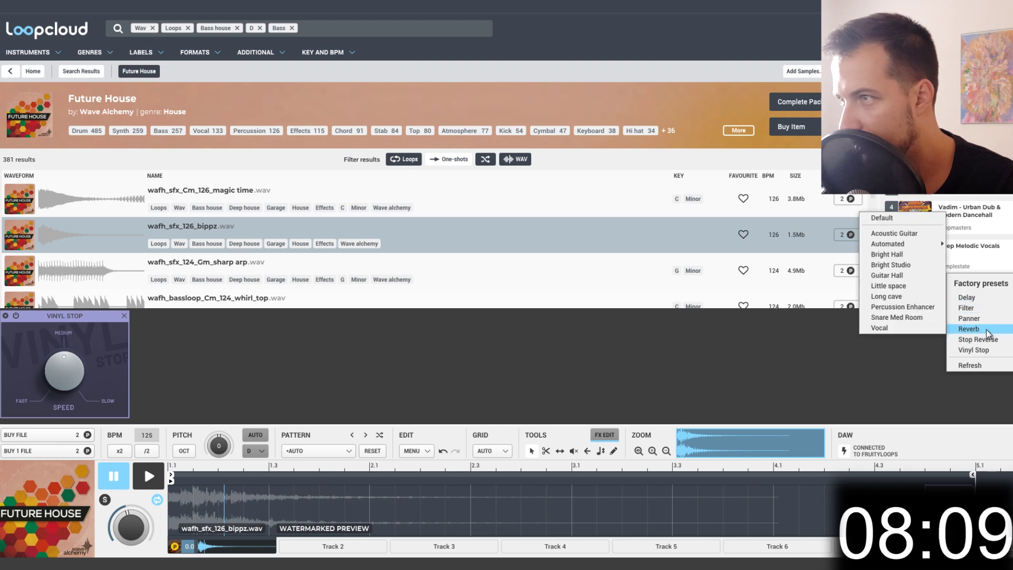
{"action": "mouse_move", "coordinate": [985, 300]}
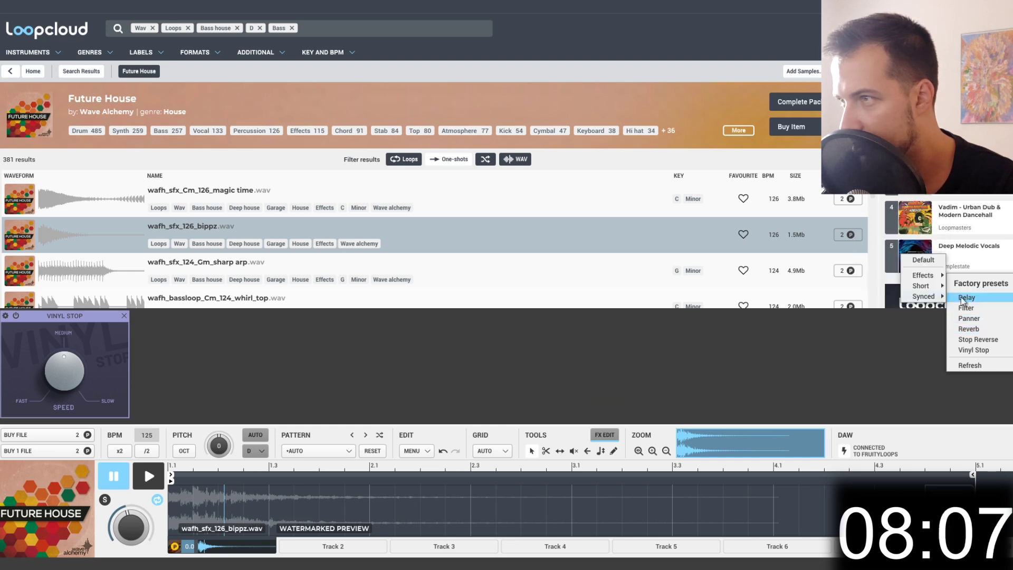
{"action": "mouse_move", "coordinate": [924, 284]}
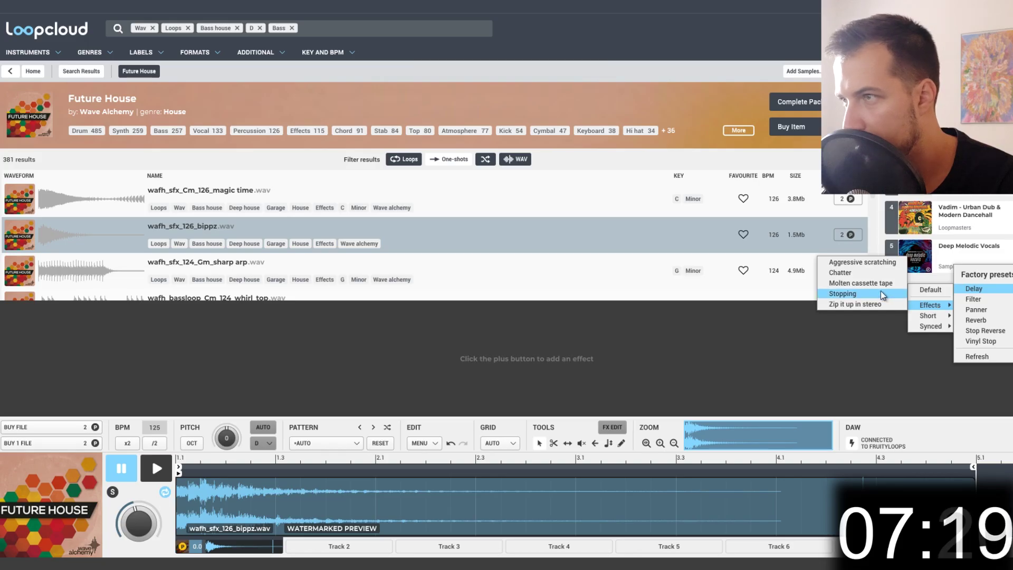
{"action": "left_click", "coordinate": [862, 262]}
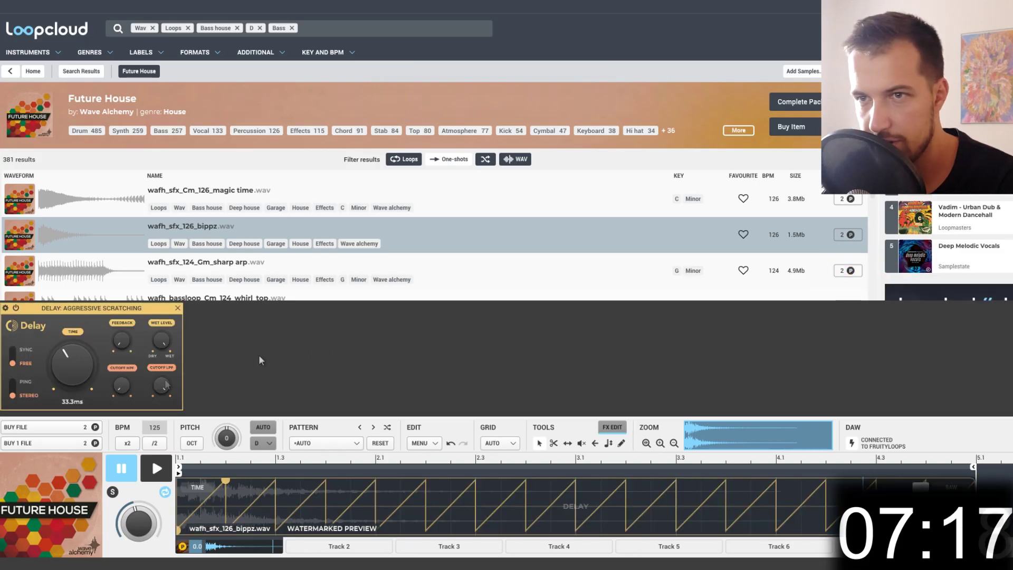
- Lower the delay time, shorten the cycle of its Time modulation curve, and audition the processed sample
{"action": "left_click", "coordinate": [148, 472]}
{"action": "left_click", "coordinate": [126, 471]}
{"action": "left_click_drag", "start_coordinate": [78, 375], "coordinate": [77, 353]}
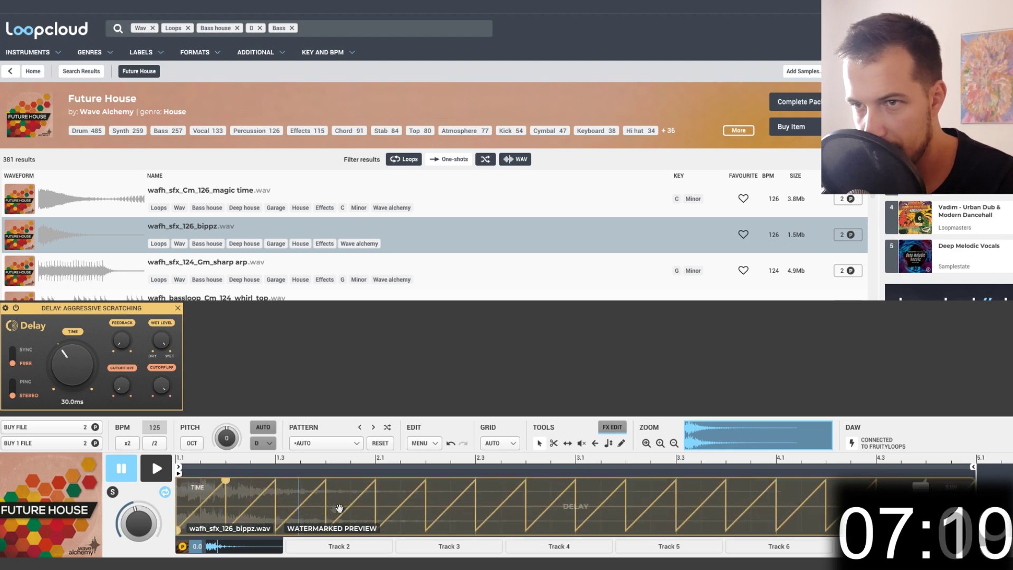
{"action": "left_click_drag", "start_coordinate": [226, 482], "coordinate": [191, 481]}
{"action": "left_click", "coordinate": [159, 476]}
{"action": "left_click", "coordinate": [126, 472]}
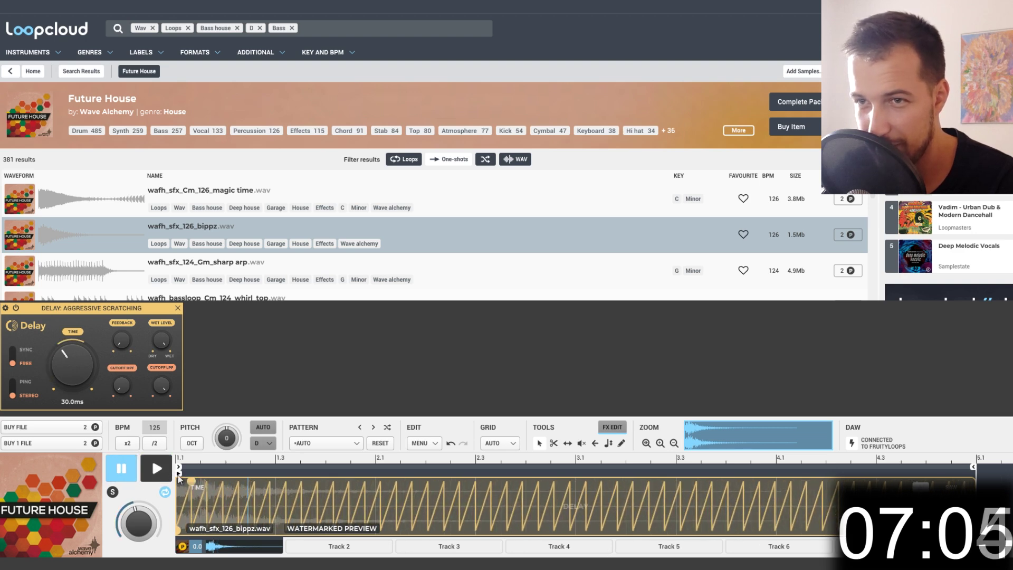
{"action": "left_click", "coordinate": [122, 468]}
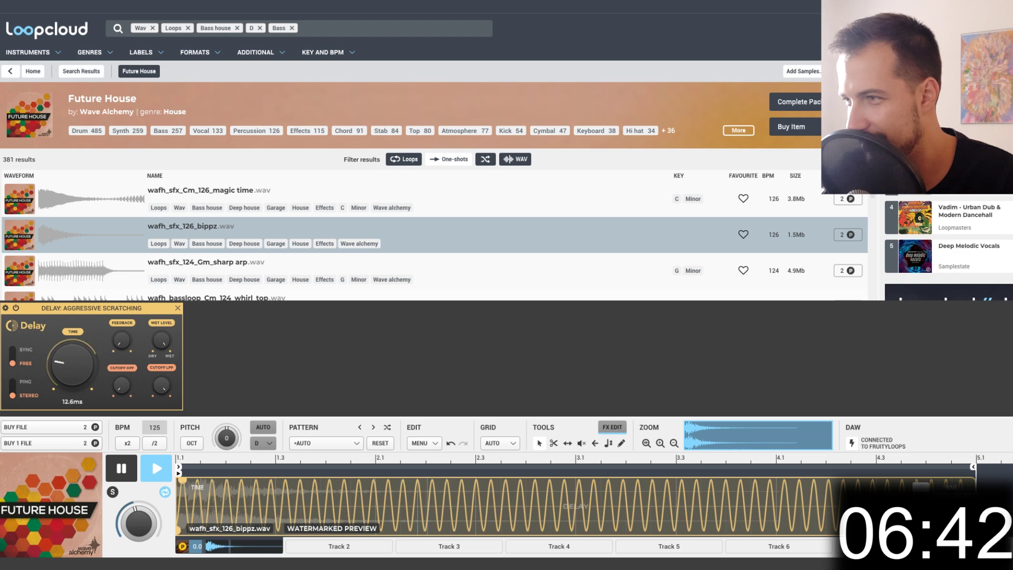
{"action": "left_click", "coordinate": [121, 470]}
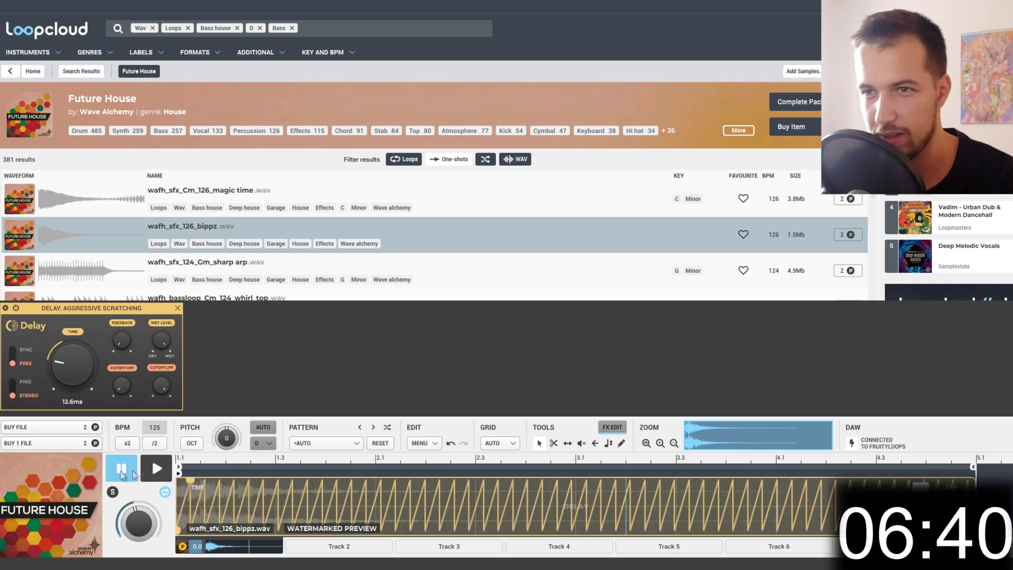
- Buy and download wafh_sfx_126_bippz.wav, and place its processed version on Track 9 in FL Studio about halfway through bar 14
{"action": "left_click", "coordinate": [124, 470]}
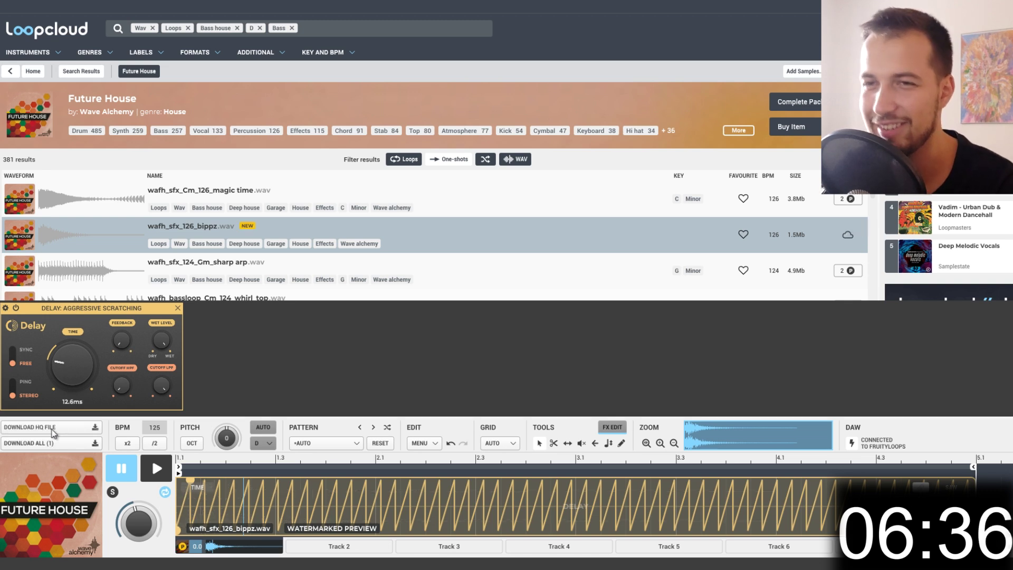
{"action": "left_click", "coordinate": [55, 432]}
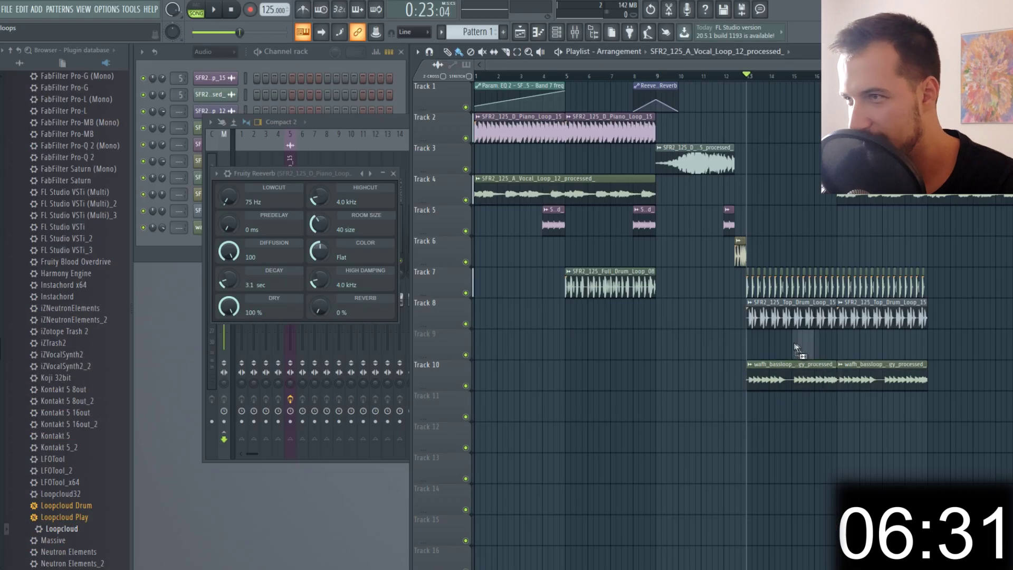
{"action": "left_click_drag", "start_coordinate": [797, 348], "coordinate": [787, 344]}
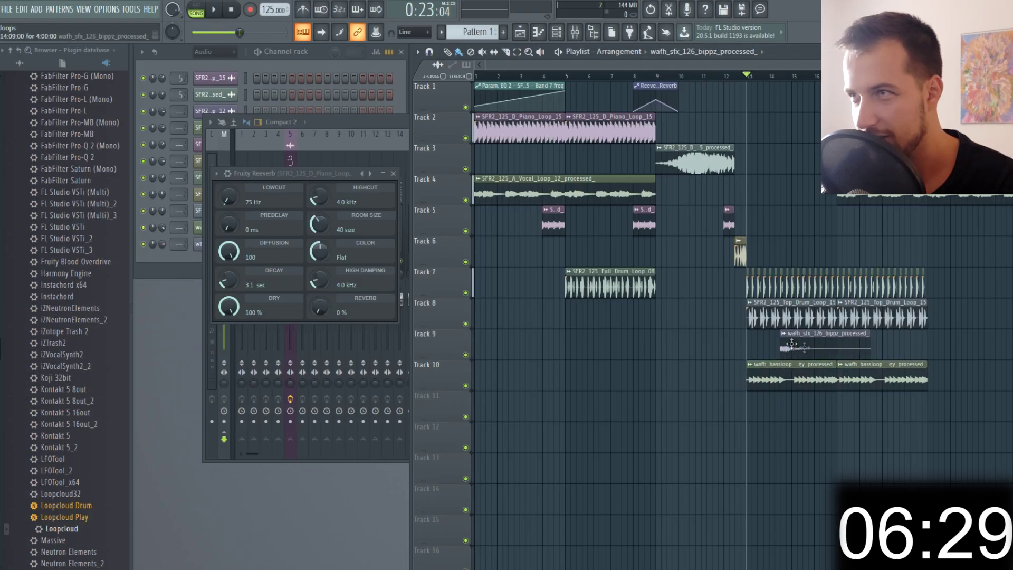
- Play the drop and move the wafh_sfx_126_bippz clip on Track 9 to start three quarters through bar 14
{"action": "key", "text": "space"}
{"action": "scroll", "coordinate": [781, 346], "scroll_direction": "up", "scroll_amount": 5}
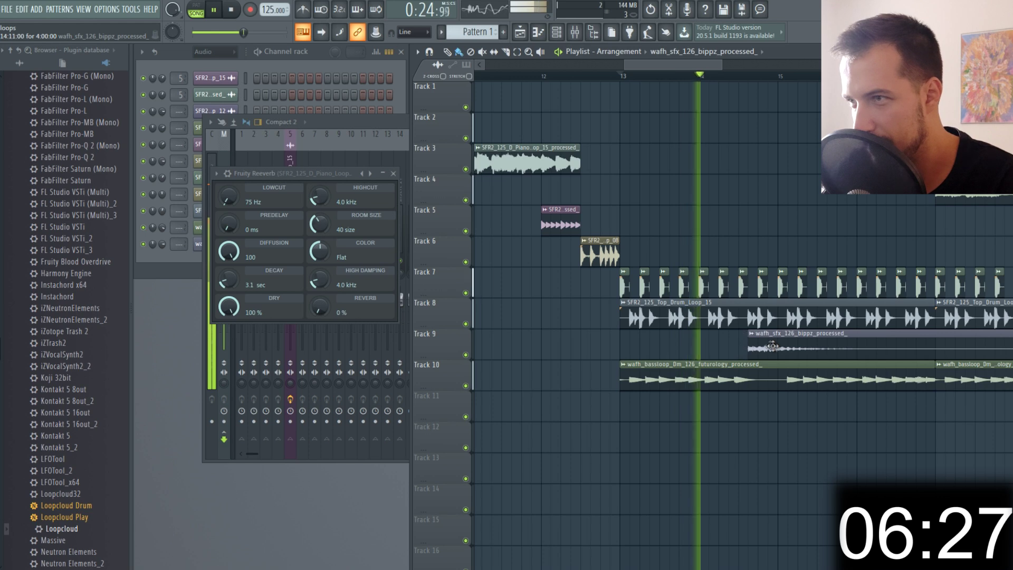
{"action": "left_click_drag", "start_coordinate": [773, 345], "coordinate": [783, 346]}
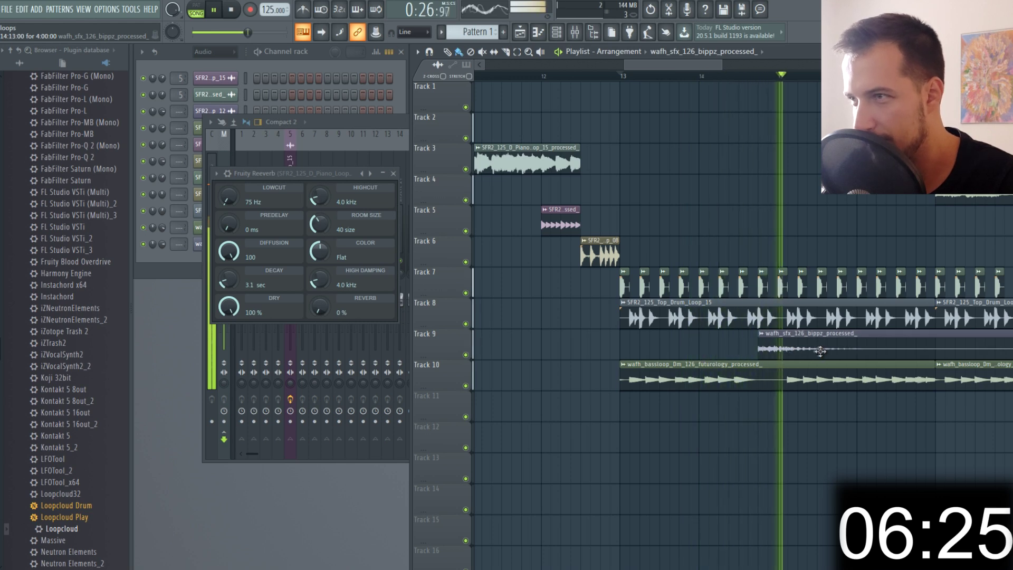
{"action": "key", "text": "space"}
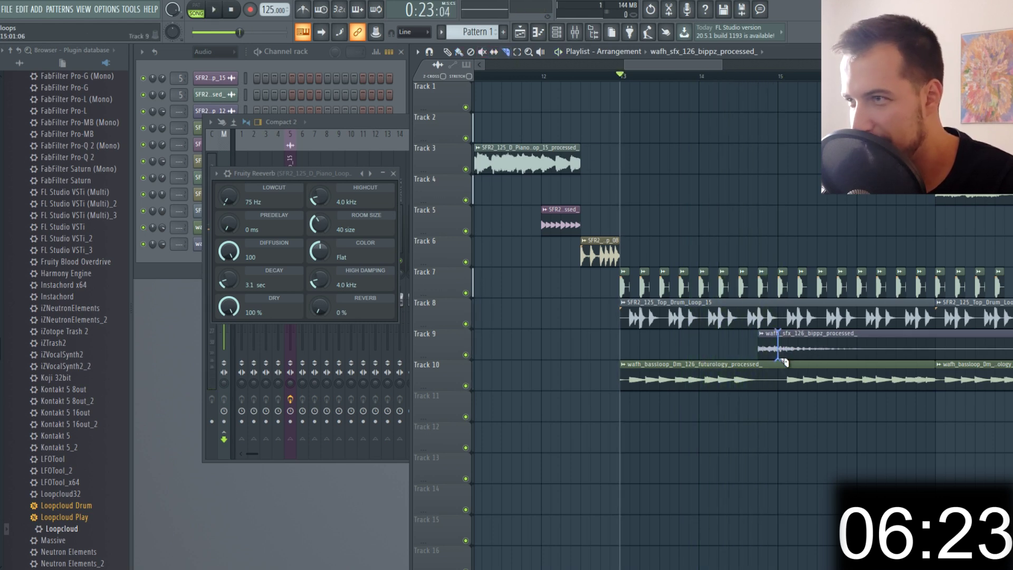
- Slice the bippz clip on Track 9 at bar 15, delete its tail, and audition the shortened hit from mid-bar 14
{"action": "left_click_drag", "start_coordinate": [778, 361], "coordinate": [779, 362]}
{"action": "right_click", "coordinate": [797, 348]}
{"action": "key", "text": "p"}
{"action": "left_click", "coordinate": [741, 76]}
{"action": "key", "text": "space"}
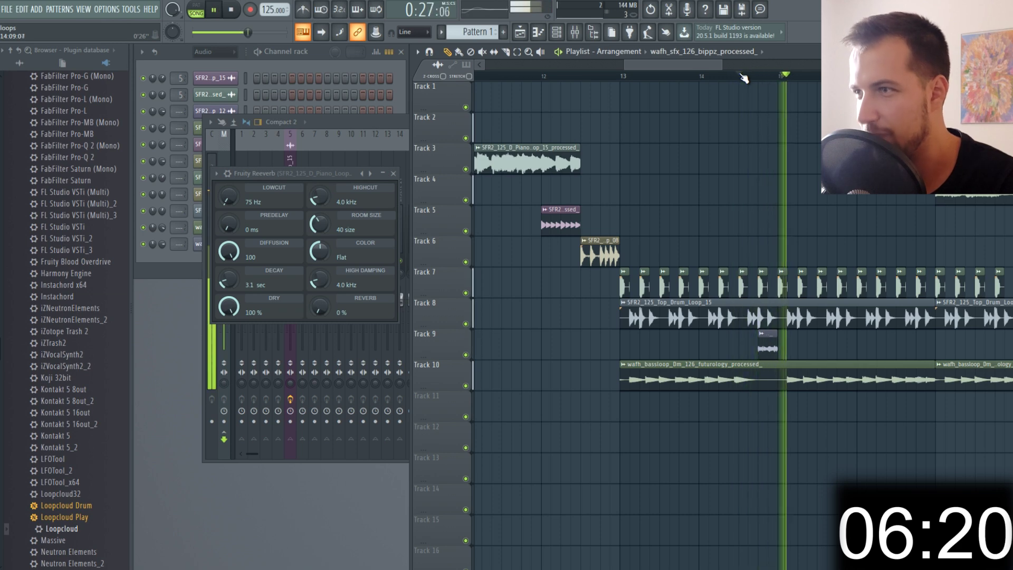
- Copy the shortened bippz hit on Track 9 to the last quarter of bar 18 and play the drop
{"action": "scroll", "coordinate": [744, 78], "scroll_direction": "down", "scroll_amount": 5}
{"action": "key", "text": "space"}
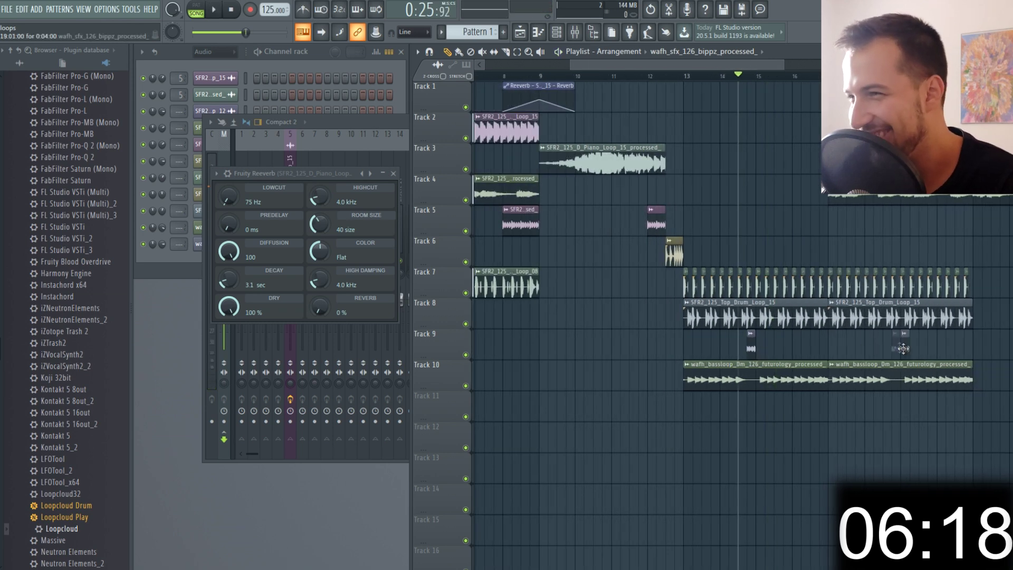
{"action": "key", "text": "space"}
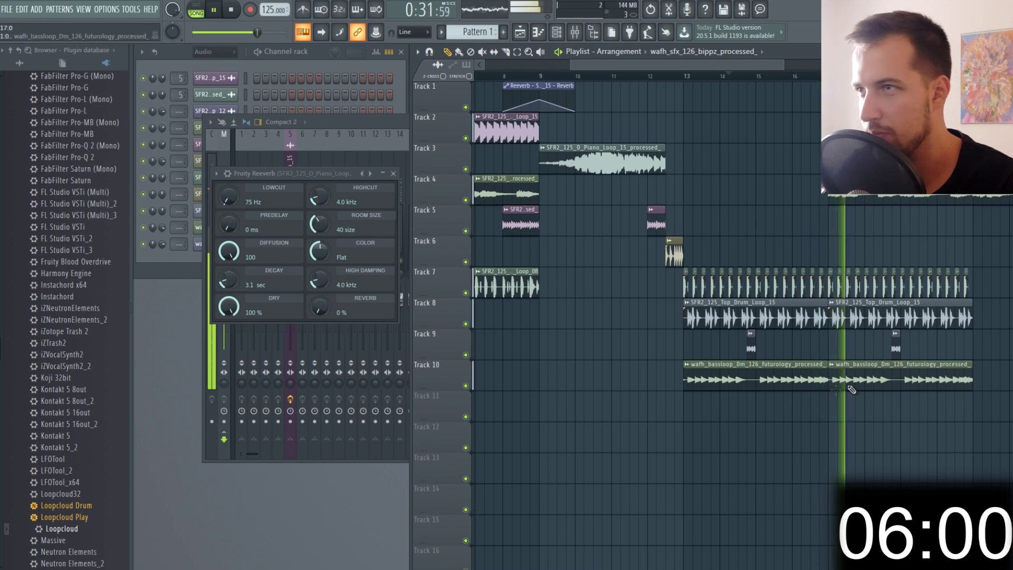
- Slice the vocal loop on Track 4 and repeat a one-bar chop four times from bar 17 to bar 21
{"action": "left_click_drag", "start_coordinate": [711, 168], "coordinate": [702, 214]}
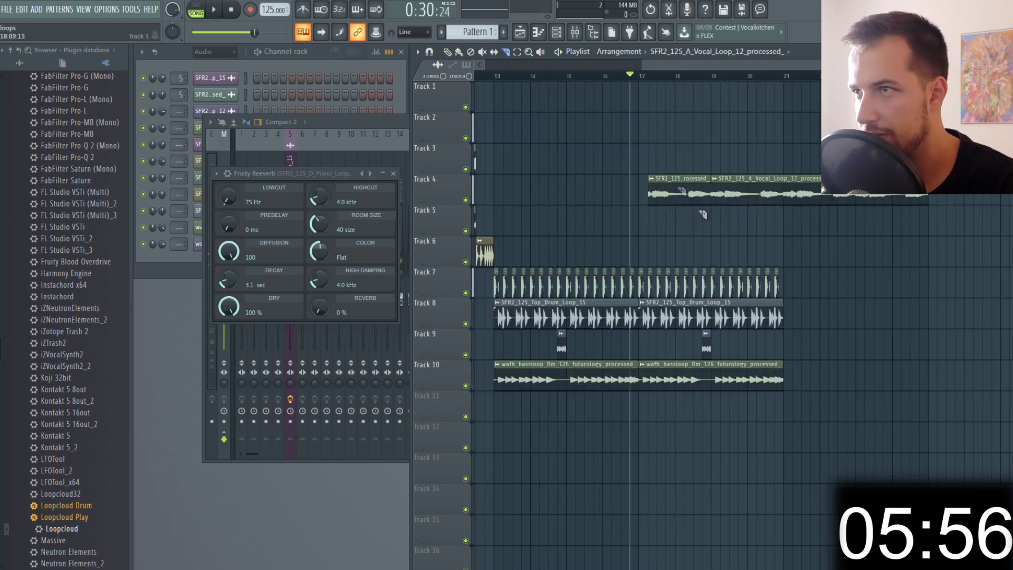
{"action": "right_click", "coordinate": [661, 191]}
{"action": "left_click", "coordinate": [659, 191]}
{"action": "key", "text": "space"}
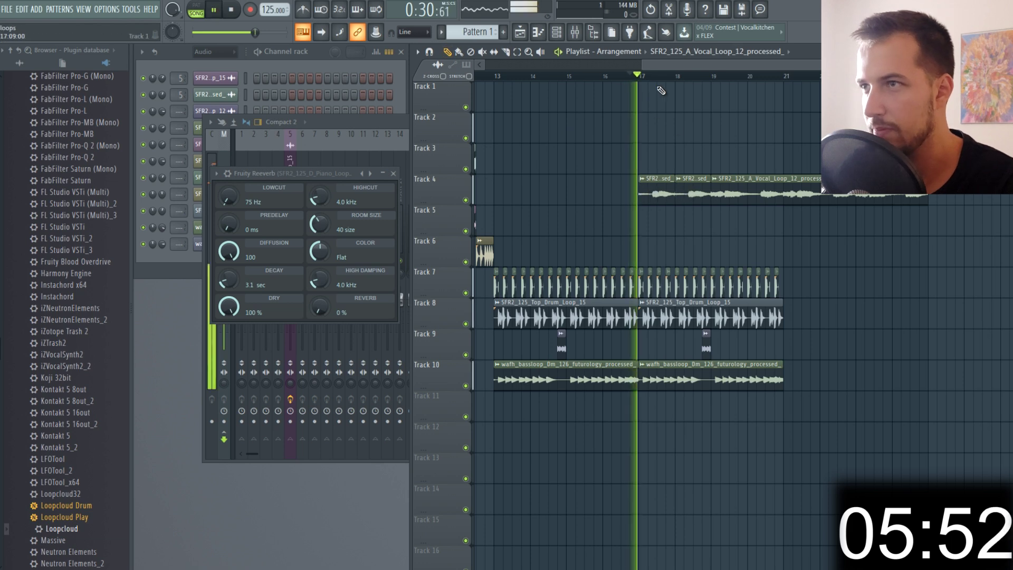
{"action": "right_click", "coordinate": [768, 191]}
{"action": "left_click_drag", "start_coordinate": [769, 193], "coordinate": [606, 200]}
{"action": "key", "text": "ctrl+b"}
{"action": "key", "text": "ctrl+d"}
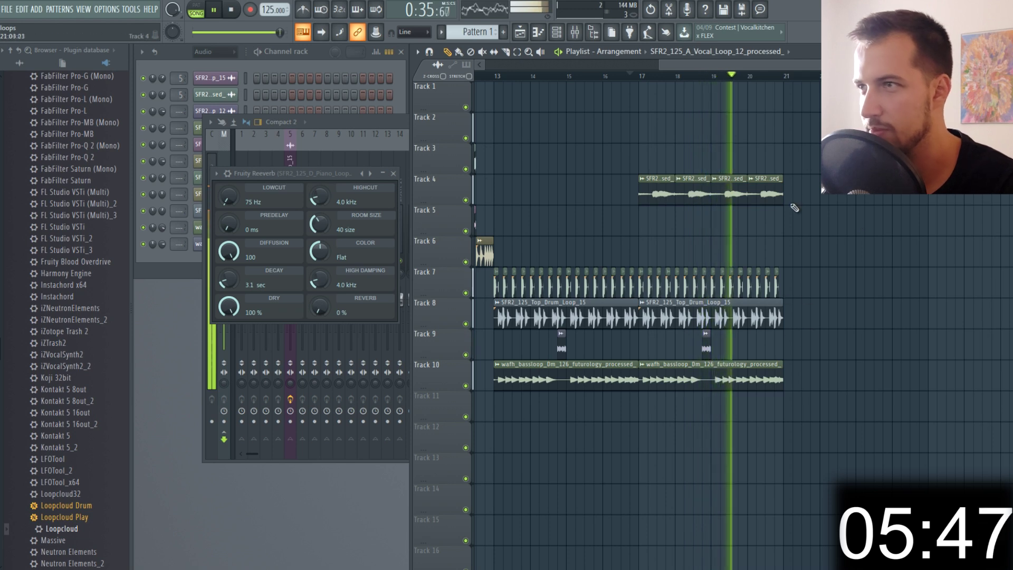
- Delete the fourth vocal chop on Track 4, extend the third to bar 21, and play back the section
{"action": "right_click", "coordinate": [766, 194]}
{"action": "key", "text": "space"}
{"action": "key", "text": "space"}
{"action": "left_click_drag", "start_coordinate": [746, 196], "coordinate": [782, 197]}
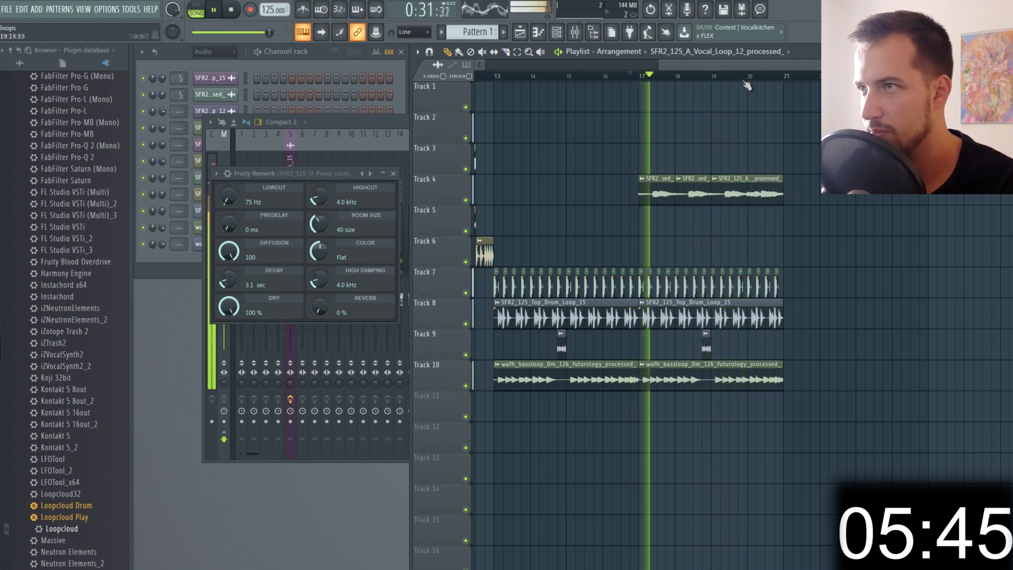
{"action": "left_click_drag", "start_coordinate": [816, 146], "coordinate": [648, 392]}
{"action": "key", "text": "space"}
{"action": "key", "text": "ctrl+d"}
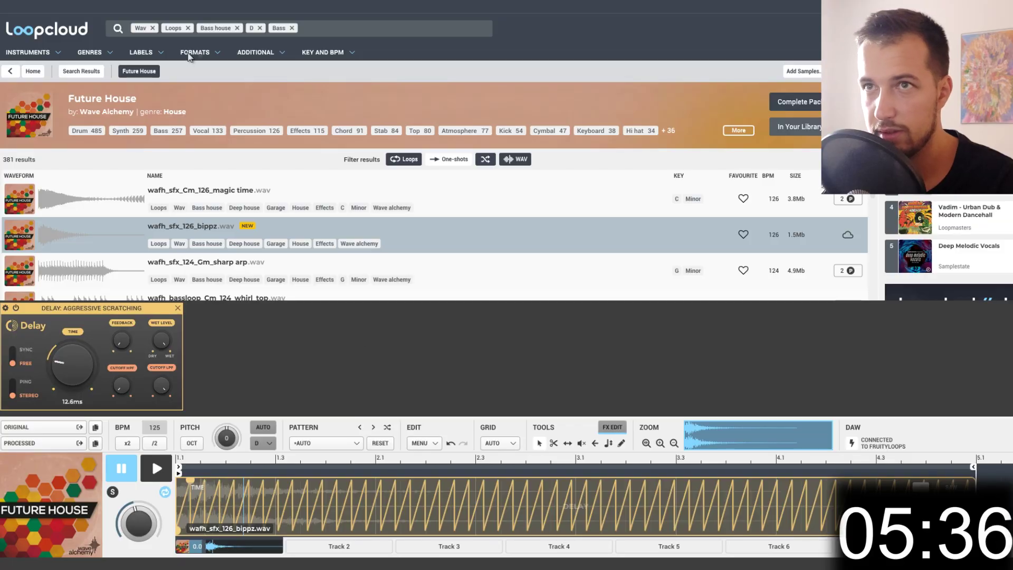
- In Loopcloud, load wafh_sfx_124_Gm_sharp arp.wav, remove the Delay effect, and audition the dry sample
{"action": "left_click", "coordinate": [228, 266]}
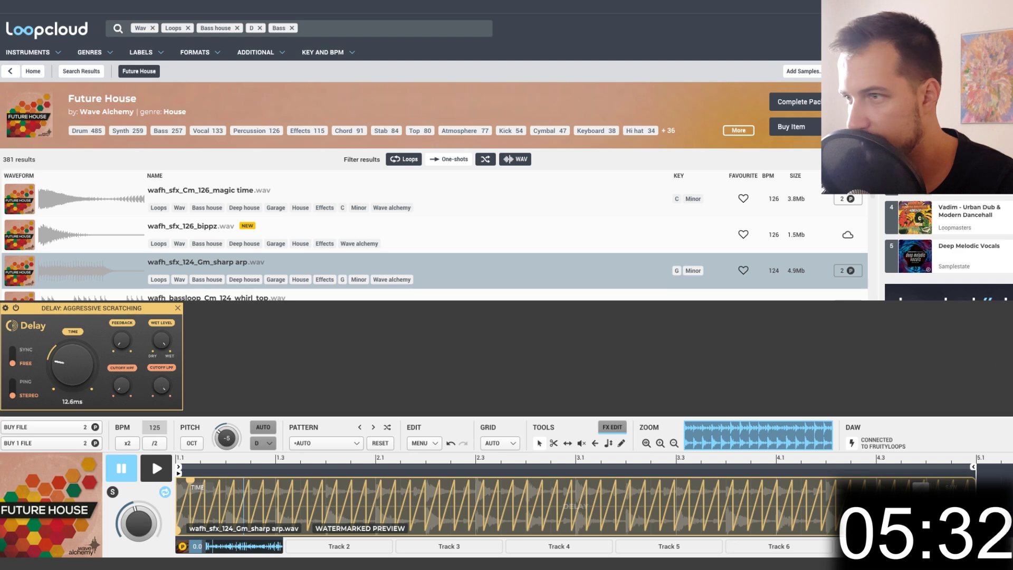
{"action": "left_click", "coordinate": [612, 427]}
{"action": "left_click", "coordinate": [583, 386]}
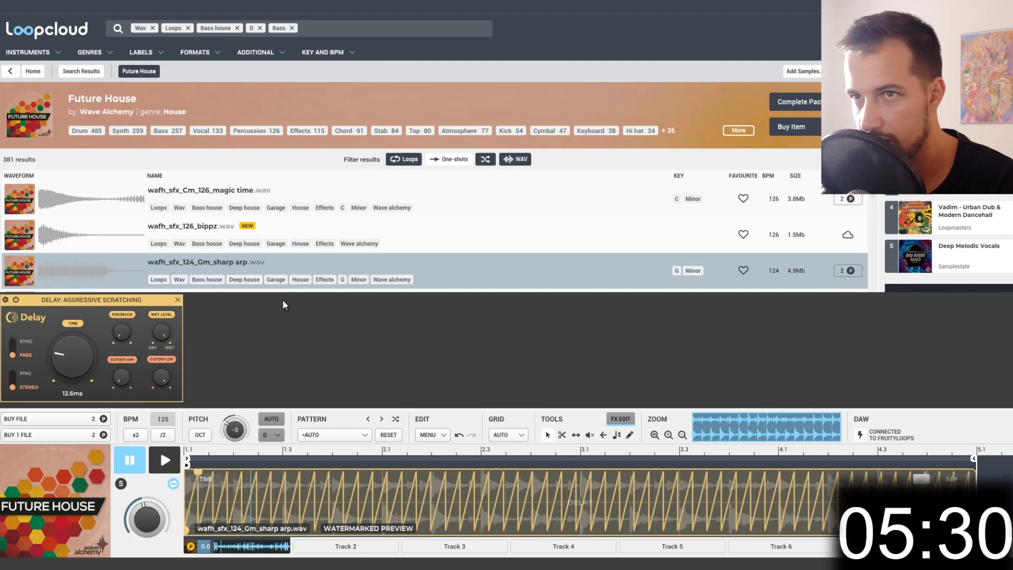
{"action": "left_click", "coordinate": [177, 301]}
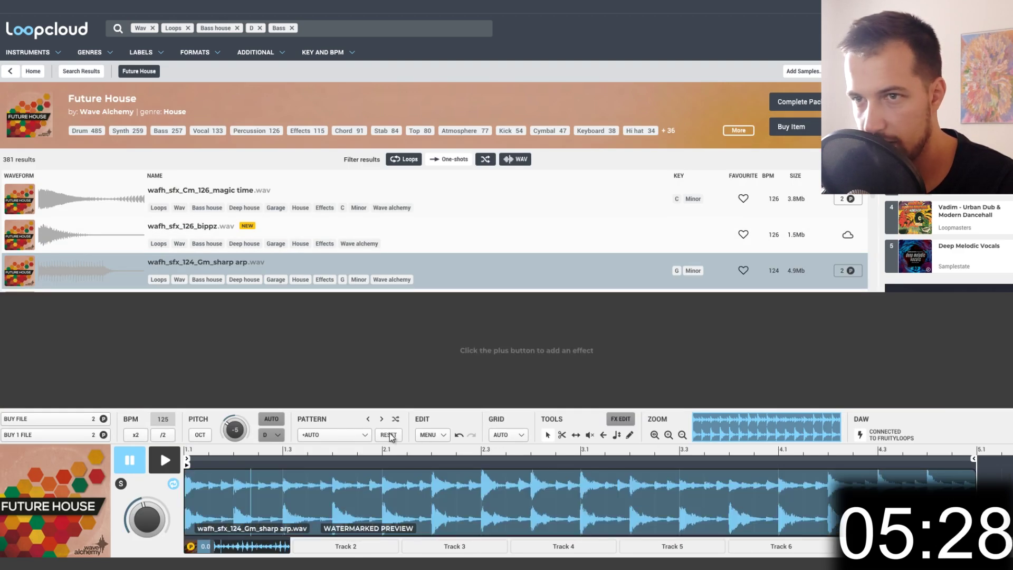
{"action": "left_click", "coordinate": [165, 461]}
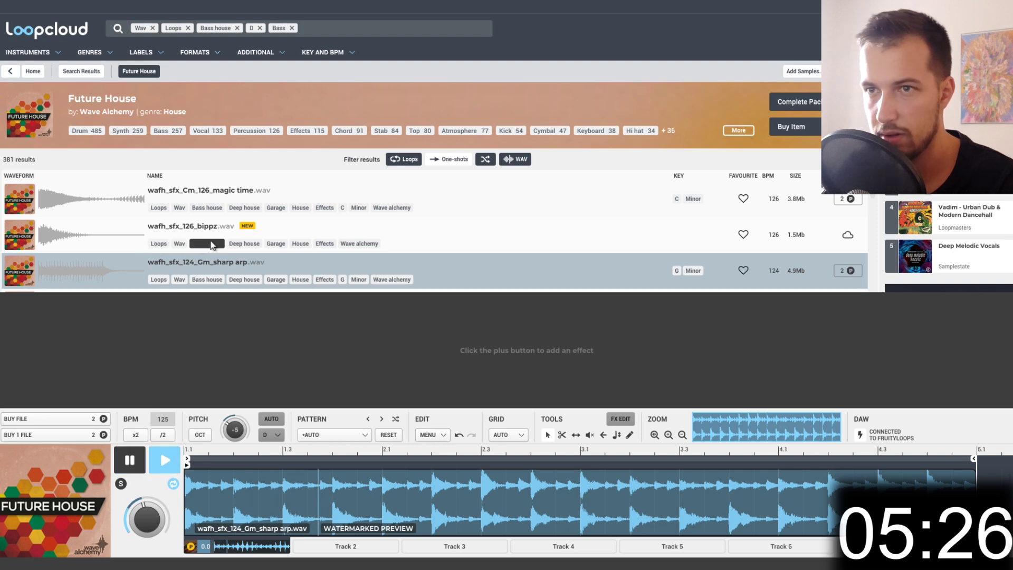
{"action": "left_click", "coordinate": [156, 471]}
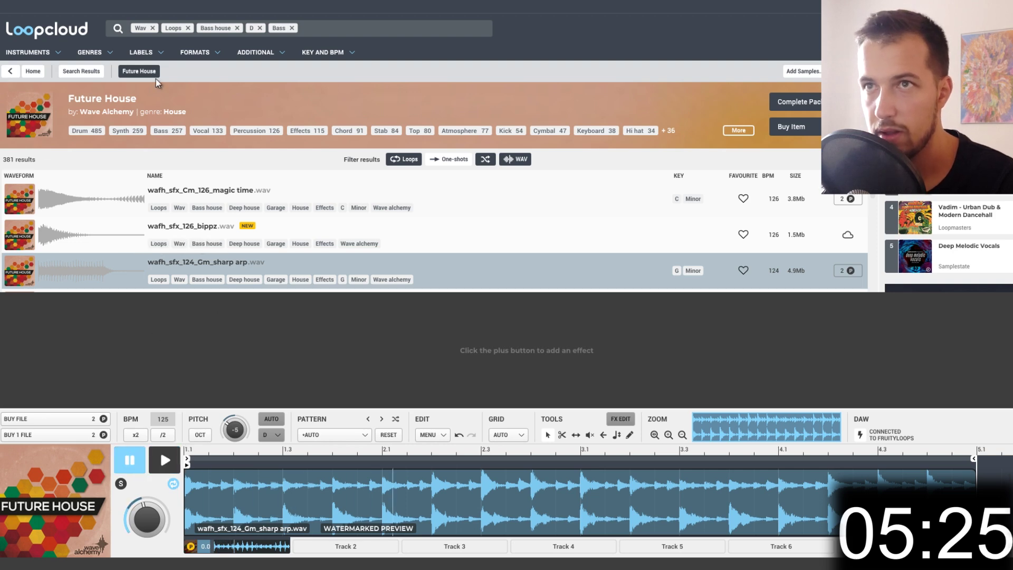
- Remove the Bass and D search filters, add the Downshifter filter, and close effects editing
{"action": "left_click", "coordinate": [292, 28]}
{"action": "left_click", "coordinate": [259, 28]}
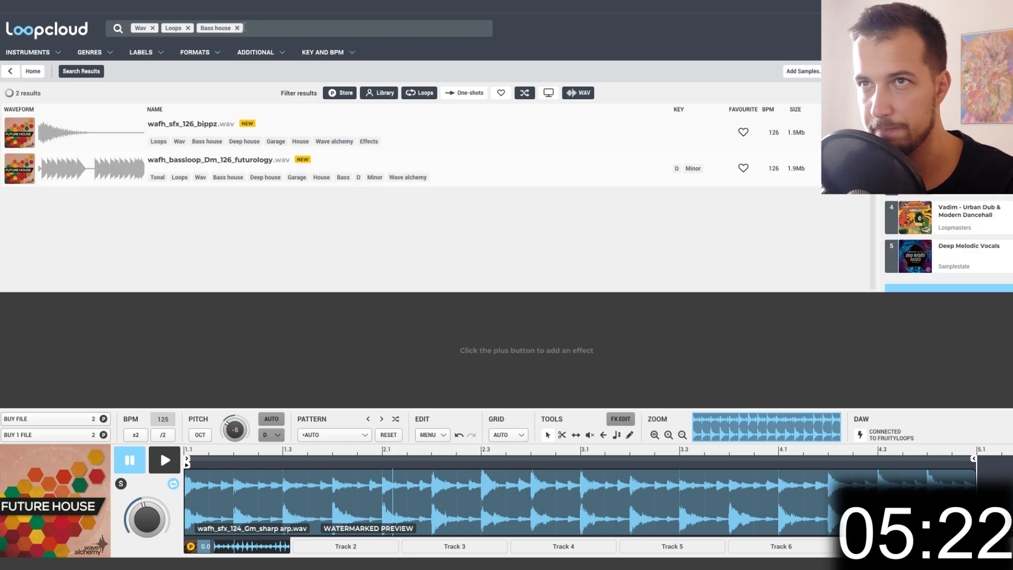
{"action": "left_click", "coordinate": [49, 53]}
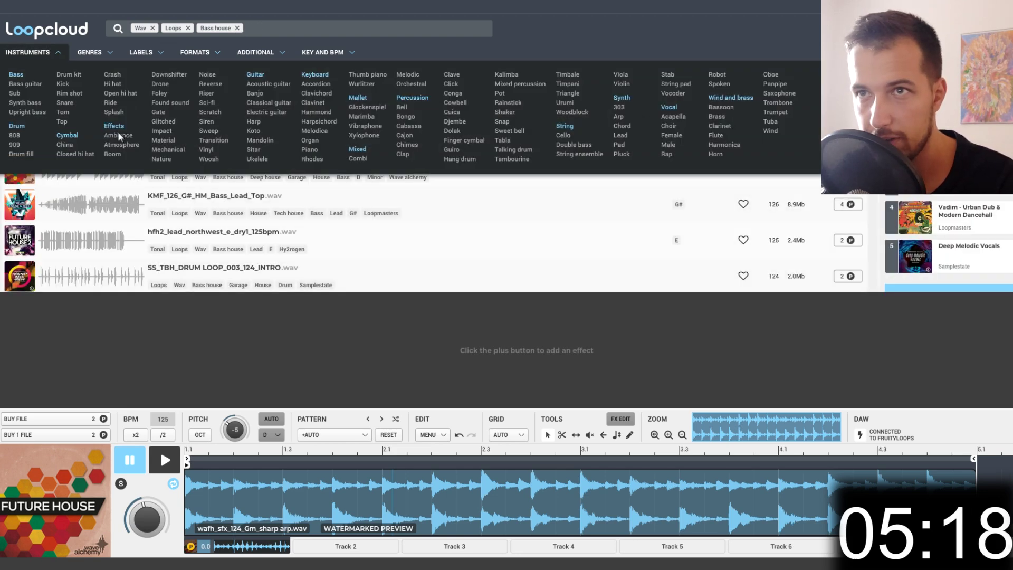
{"action": "left_click", "coordinate": [168, 76]}
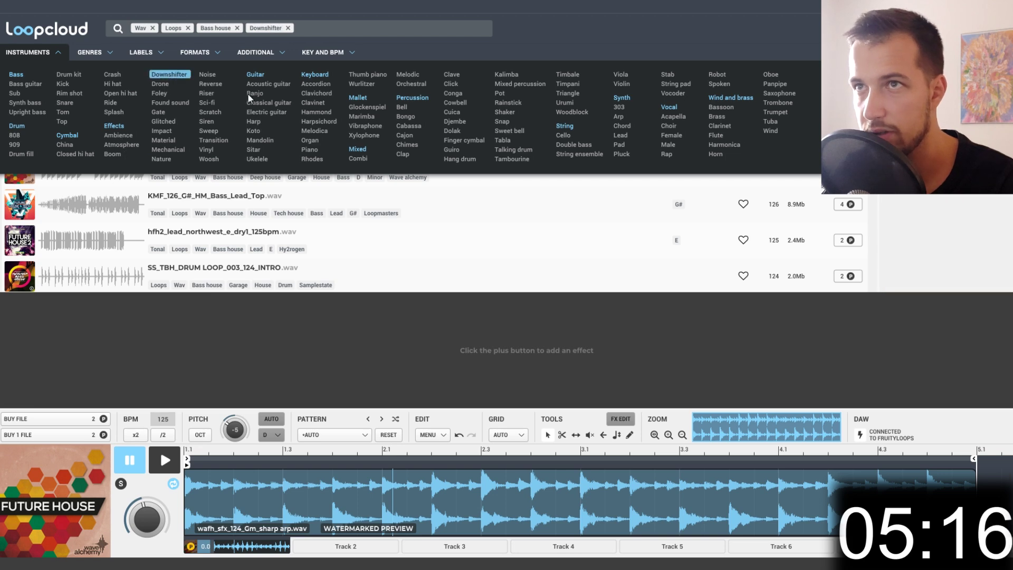
{"action": "left_click", "coordinate": [877, 315]}
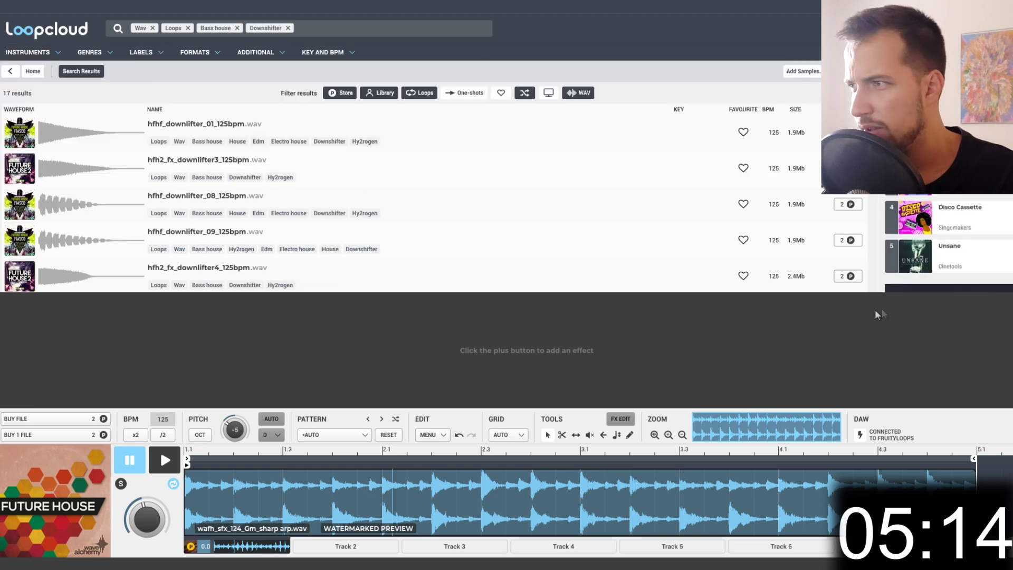
{"action": "left_click", "coordinate": [620, 419]}
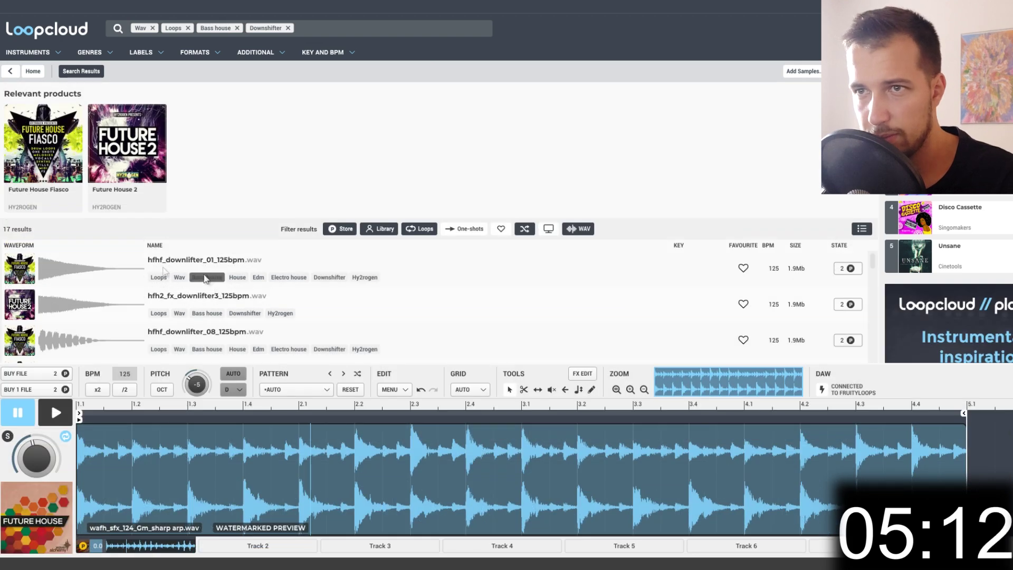
- Browse the downshifter results and audition hfhf_downlifter_01_125bpm.wav and hfhf_downlifter_08_125bpm.wav
{"action": "scroll", "coordinate": [161, 285], "scroll_direction": "down", "scroll_amount": 8}
{"action": "scroll", "coordinate": [249, 318], "scroll_direction": "up", "scroll_amount": 5}
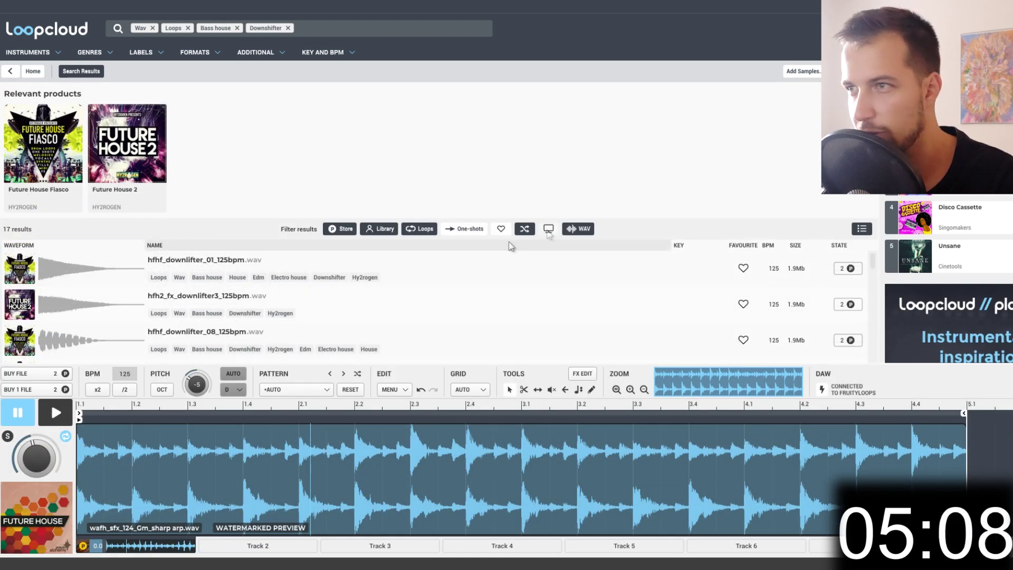
{"action": "left_click", "coordinate": [310, 266]}
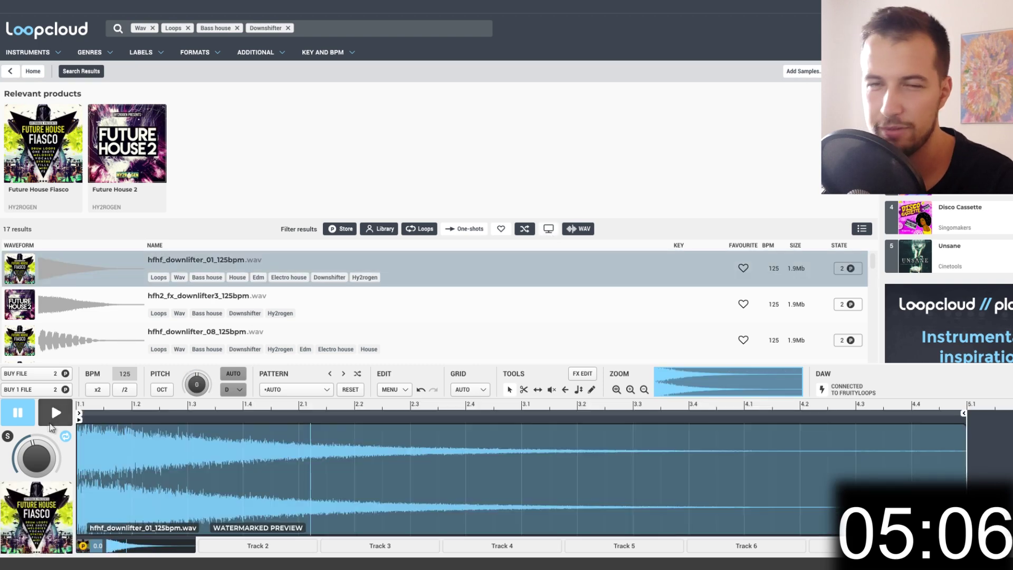
{"action": "left_click", "coordinate": [56, 413]}
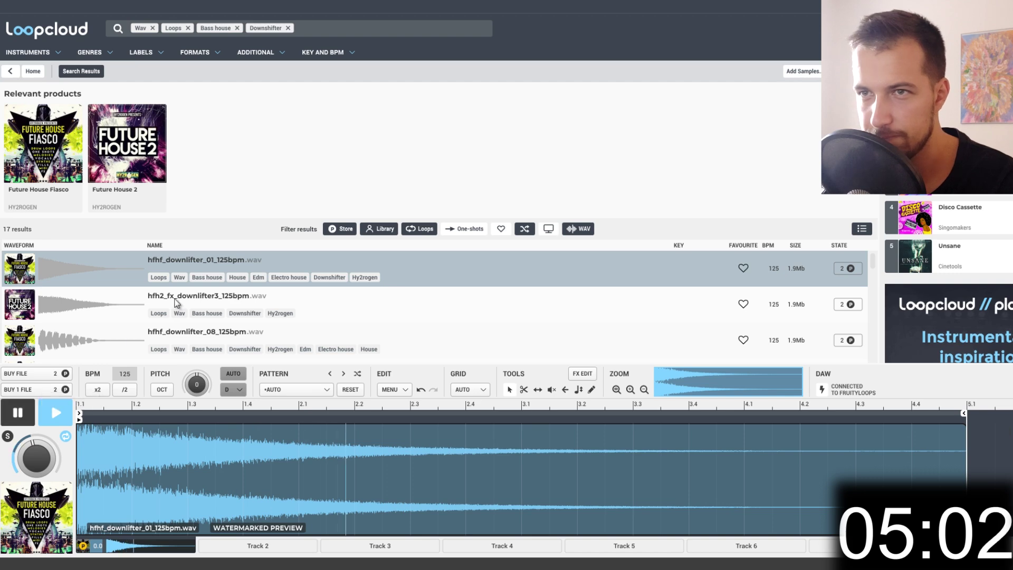
{"action": "key", "text": "Down"}
{"action": "left_click", "coordinate": [176, 338]}
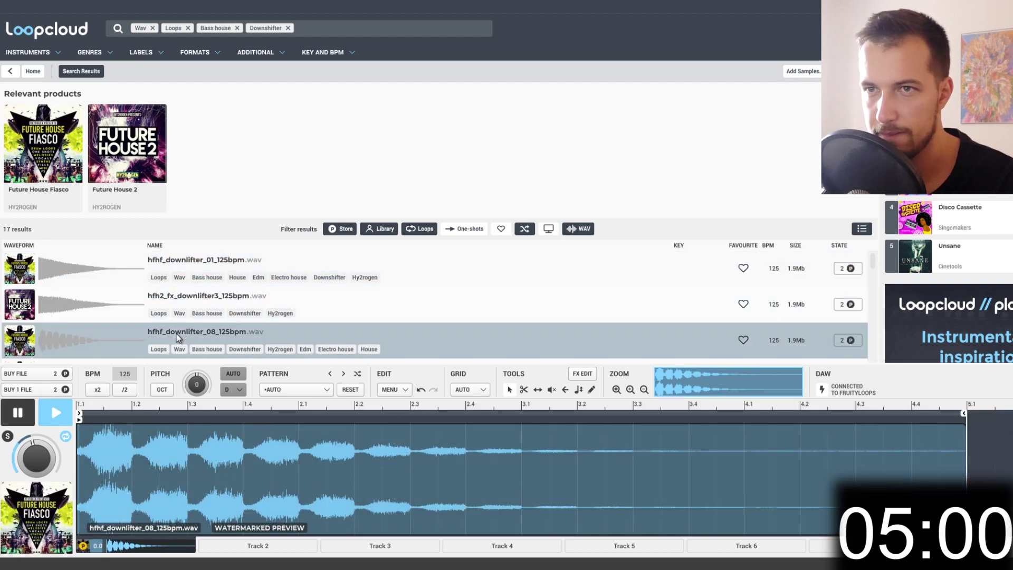
{"action": "left_click", "coordinate": [26, 417]}
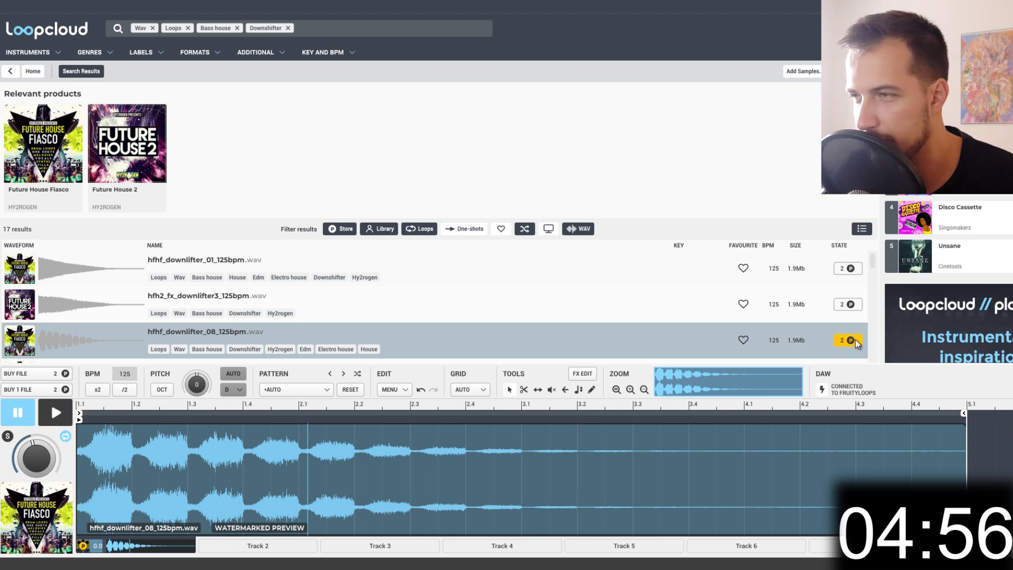
- Buy hfhf_downlifter_08_125bpm.wav, place its original version on Track 11 in FL Studio at bar 13, and return to Loopcloud
{"action": "left_click", "coordinate": [834, 342]}
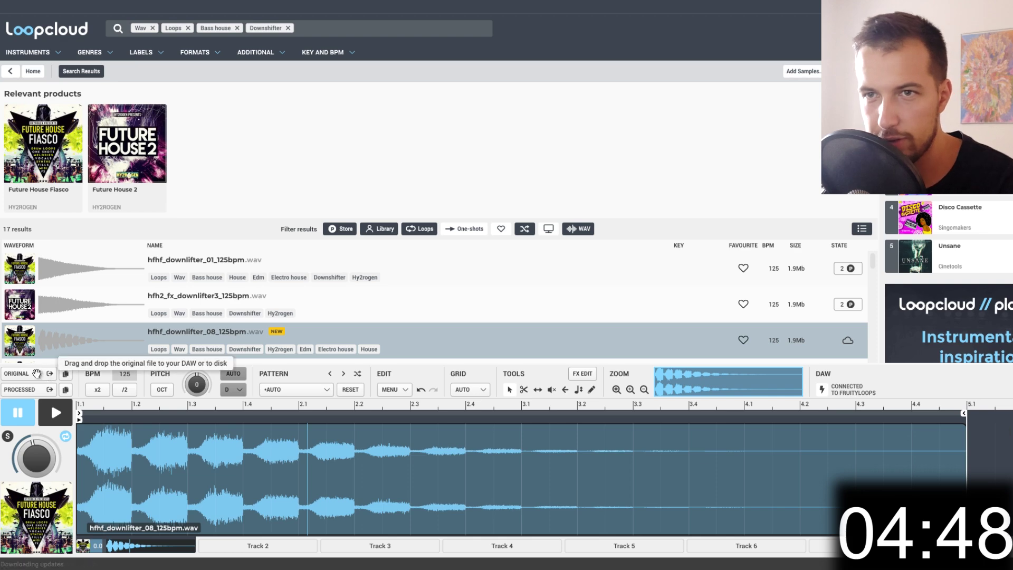
{"action": "left_click_drag", "start_coordinate": [30, 375], "coordinate": [724, 407]}
{"action": "key", "text": "alt+Tab"}
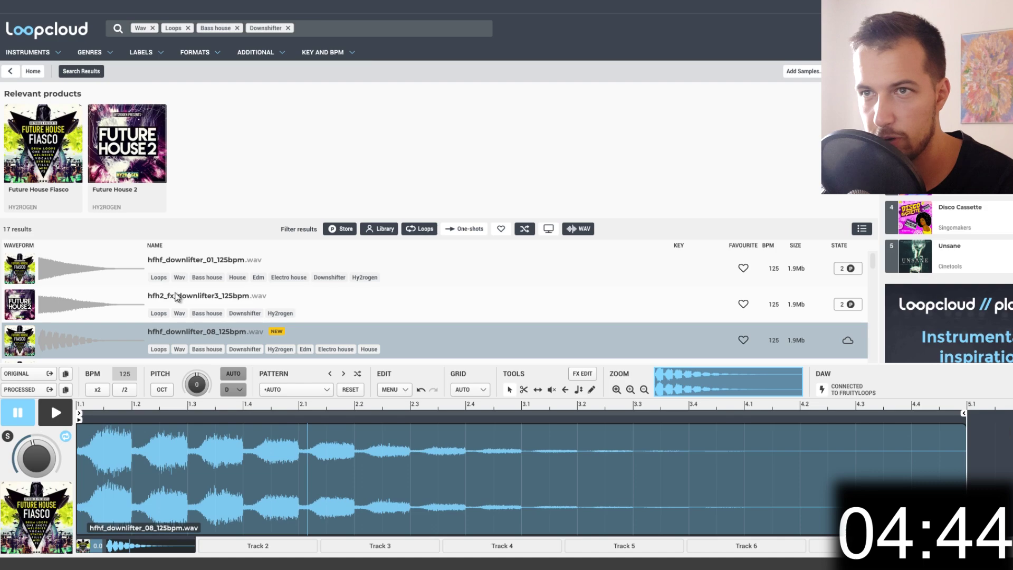
- Buy hfhf_downlifter_01_125bpm.wav and place it on Track 8 in FL Studio at bar 1, with a copy at bar 9
{"action": "left_click", "coordinate": [155, 261]}
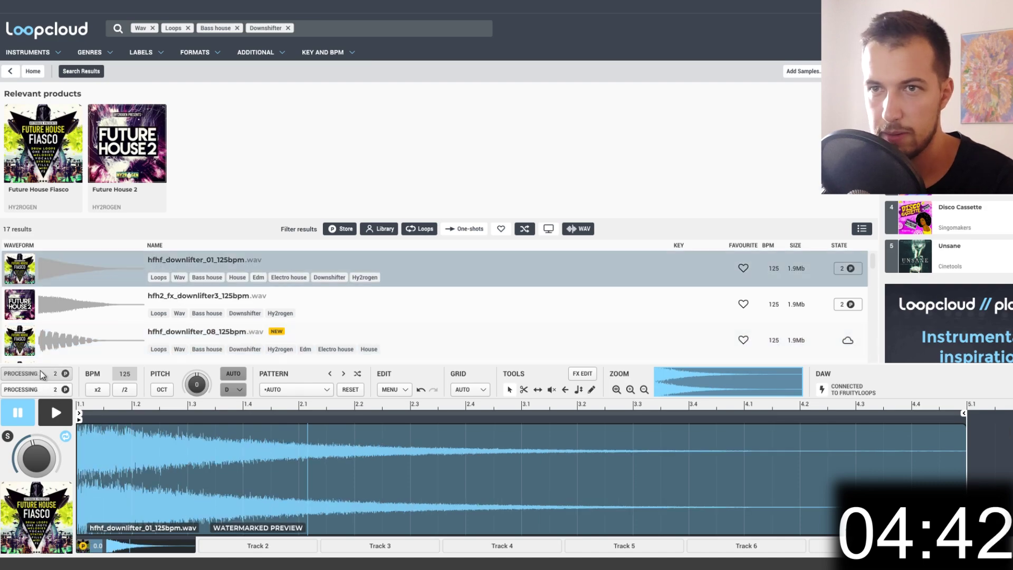
{"action": "double_click", "coordinate": [534, 325]}
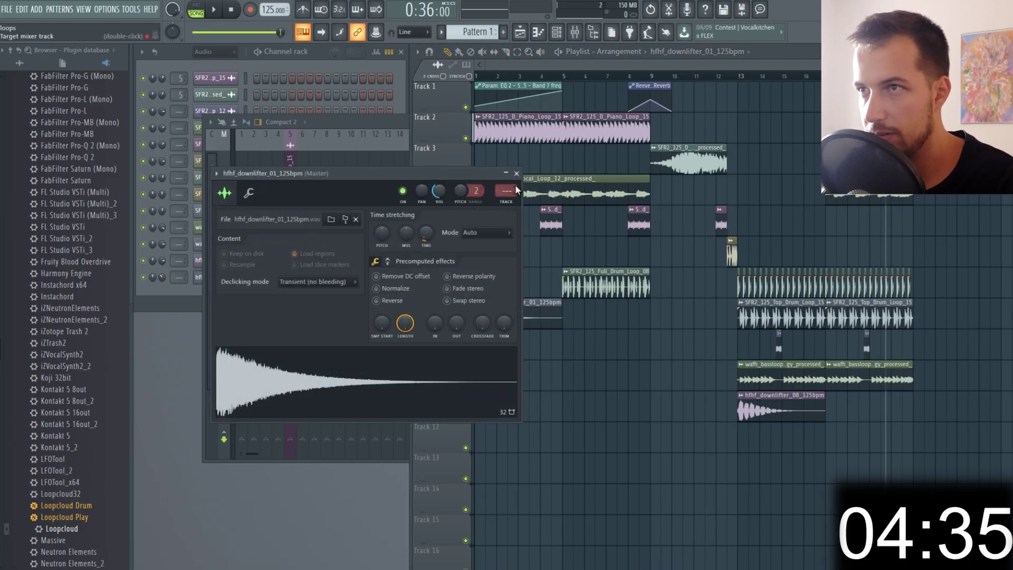
{"action": "left_click", "coordinate": [515, 174]}
{"action": "left_click_drag", "start_coordinate": [513, 300], "coordinate": [712, 321]}
- Make the hfhf_downlifter_01_125bpm clip at bar 9 unique and reverse its sample
{"action": "left_click", "coordinate": [655, 303]}
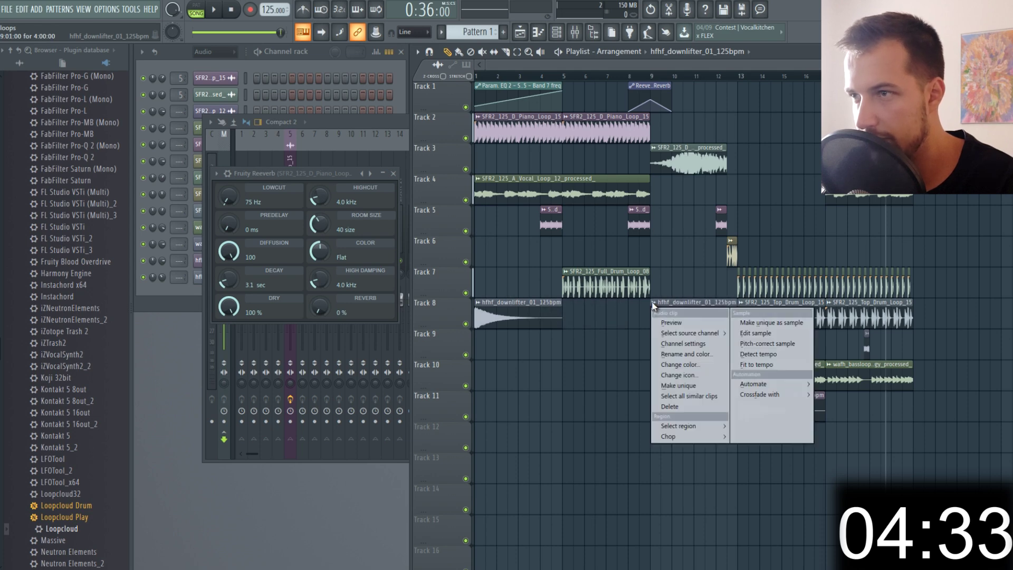
{"action": "left_click", "coordinate": [684, 381]}
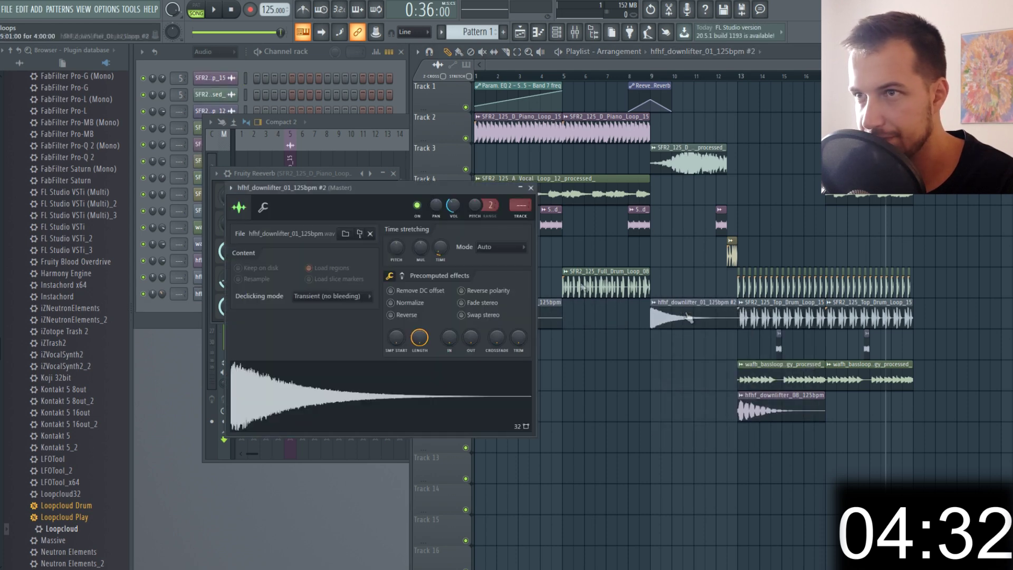
{"action": "left_click", "coordinate": [405, 317]}
- Shorten the reversed downlifter on Track 8 to end halfway through bar 12, and copy it to Track 12 ending at bar 17
{"action": "left_click", "coordinate": [734, 321]}
{"action": "left_click_drag", "start_coordinate": [733, 322], "coordinate": [728, 321]}
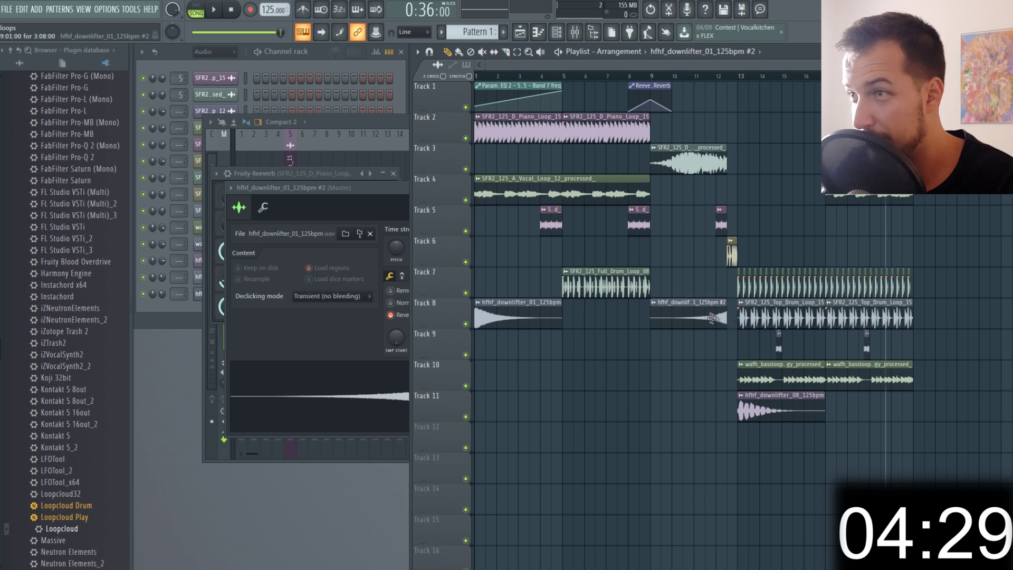
{"action": "left_click", "coordinate": [533, 266]}
{"action": "left_click", "coordinate": [531, 187]}
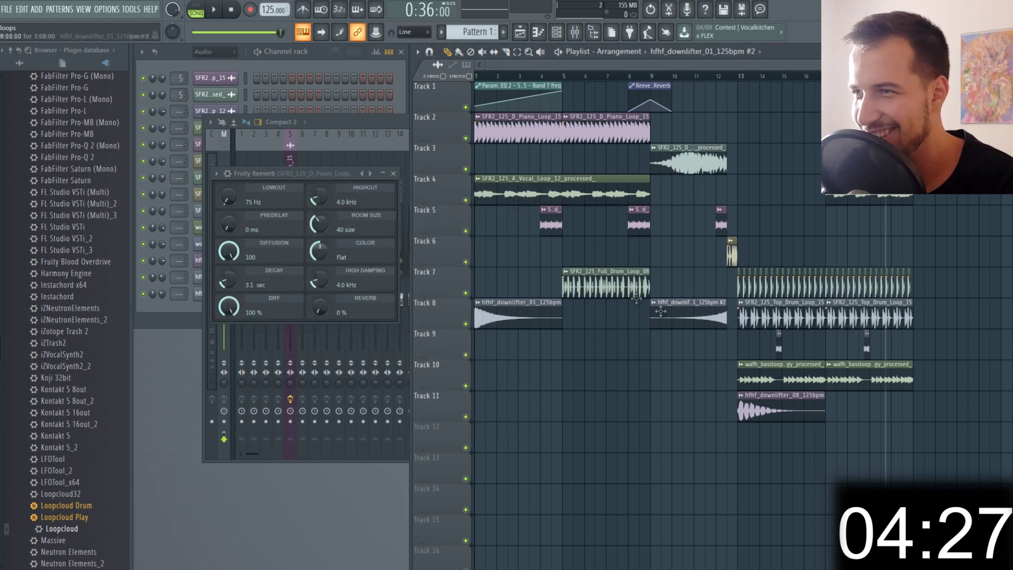
{"action": "left_click_drag", "start_coordinate": [702, 324], "coordinate": [798, 457], "text": "shift"}
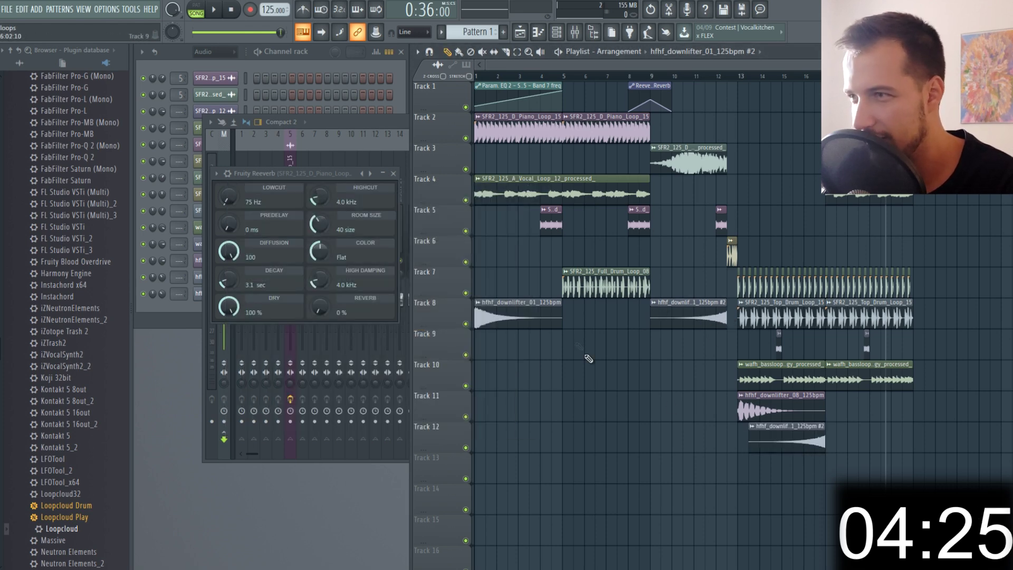
- Play the lead-in to the drop from about bar 12 and set hfhf_downlifter_08_125bpm's channel volume to 44%
{"action": "double_click", "coordinate": [751, 410]}
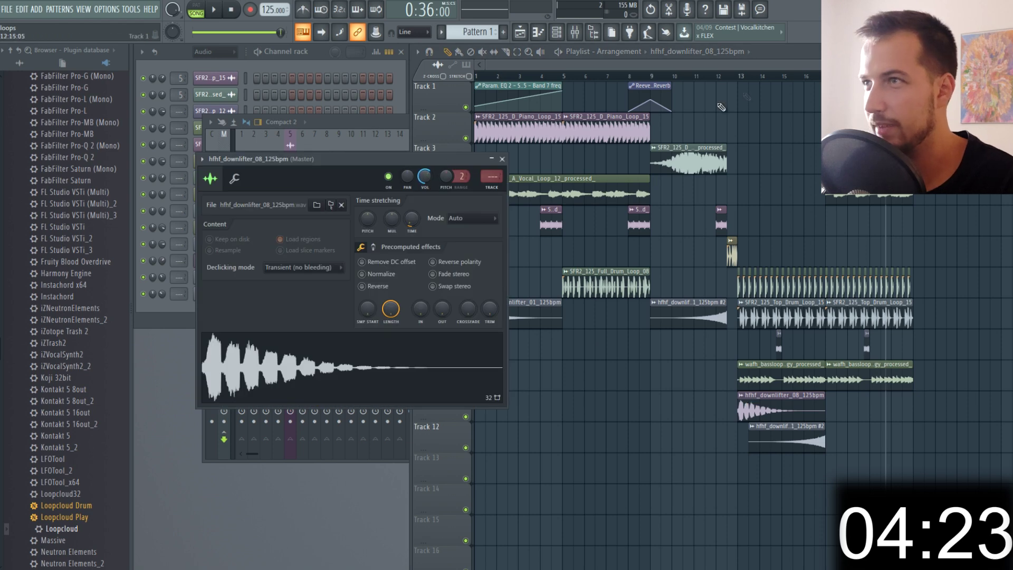
{"action": "left_click", "coordinate": [727, 78]}
{"action": "key", "text": "space"}
{"action": "left_click", "coordinate": [706, 77]}
{"action": "scroll", "coordinate": [716, 81], "scroll_direction": "up", "scroll_amount": 4}
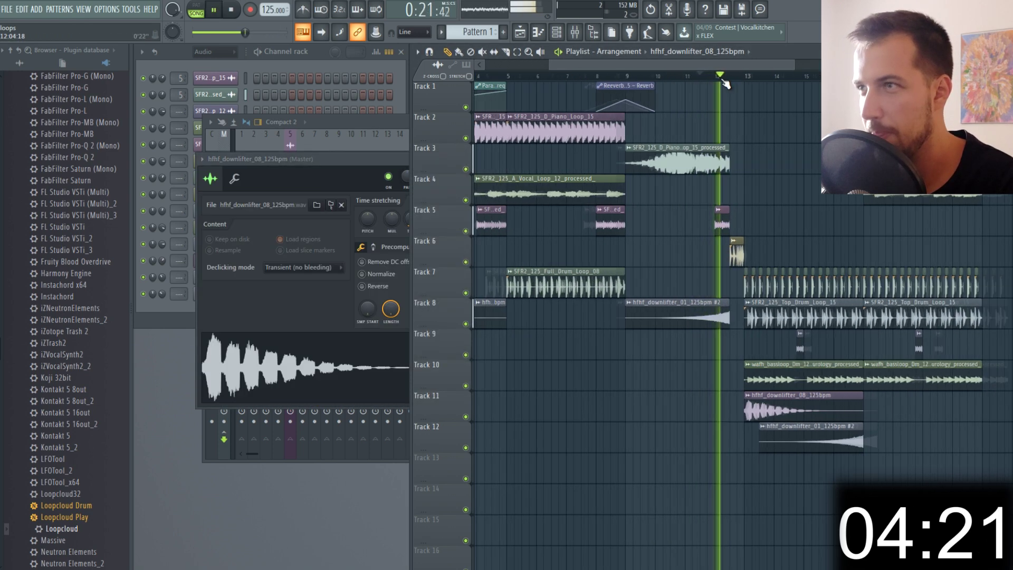
{"action": "scroll", "coordinate": [723, 83], "scroll_direction": "down", "scroll_amount": 2}
{"action": "left_click_drag", "start_coordinate": [784, 344], "coordinate": [729, 346]}
{"action": "double_click", "coordinate": [731, 410]}
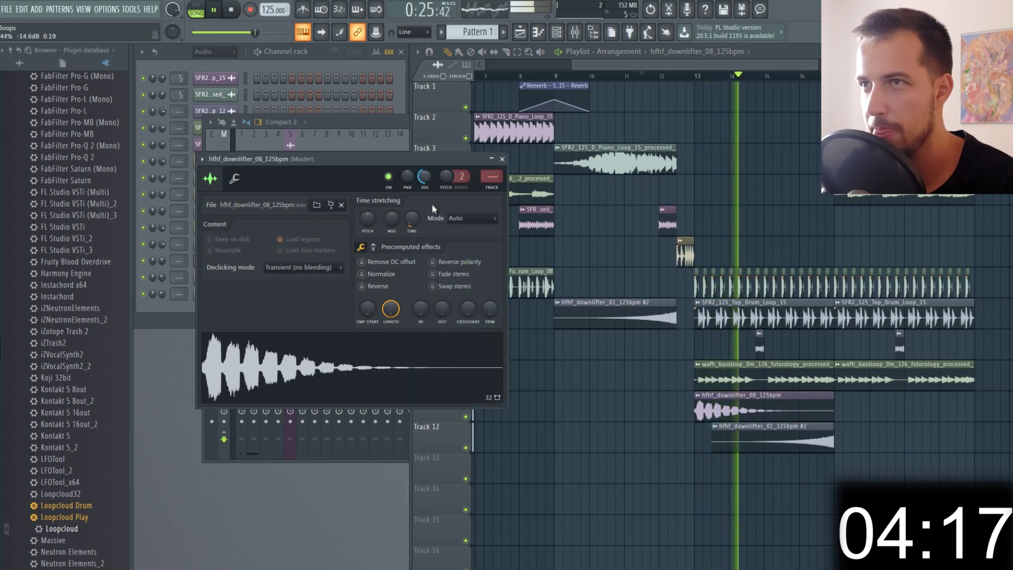
{"action": "key", "text": "space"}
- Copy the SFR2_125_Drum_Fill_Loop_08 fill on Track 6 to just before bar 17 and play the transition
{"action": "left_click", "coordinate": [685, 254]}
{"action": "left_click", "coordinate": [821, 254]}
{"action": "left_click_drag", "start_coordinate": [817, 255], "coordinate": [826, 254]}
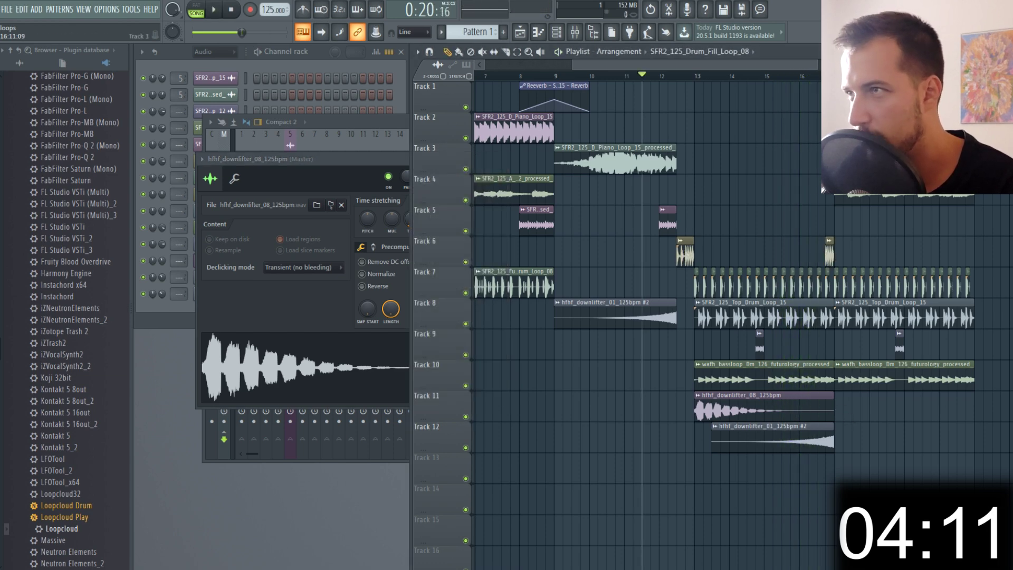
{"action": "left_click", "coordinate": [817, 75]}
{"action": "key", "text": "space"}
{"action": "scroll", "coordinate": [817, 75], "scroll_direction": "up", "scroll_amount": 2}
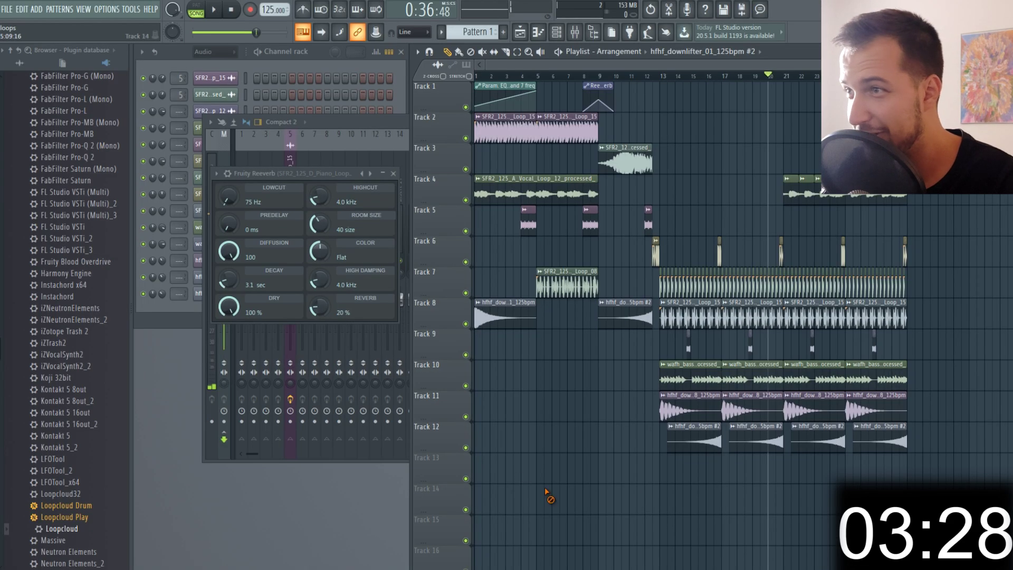
- Route wafh_bassloop_Dm_126_futurology_processed to mixer track 6 and play Track 10 soloed from bar 13
{"action": "double_click", "coordinate": [673, 376]}
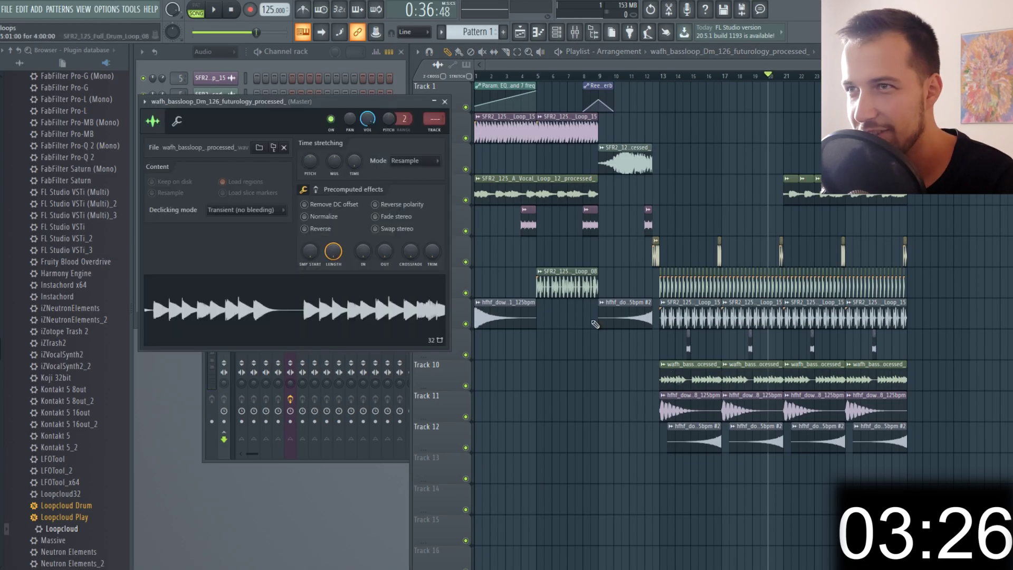
{"action": "key", "text": "ctrl+l"}
{"action": "key", "text": "F5"}
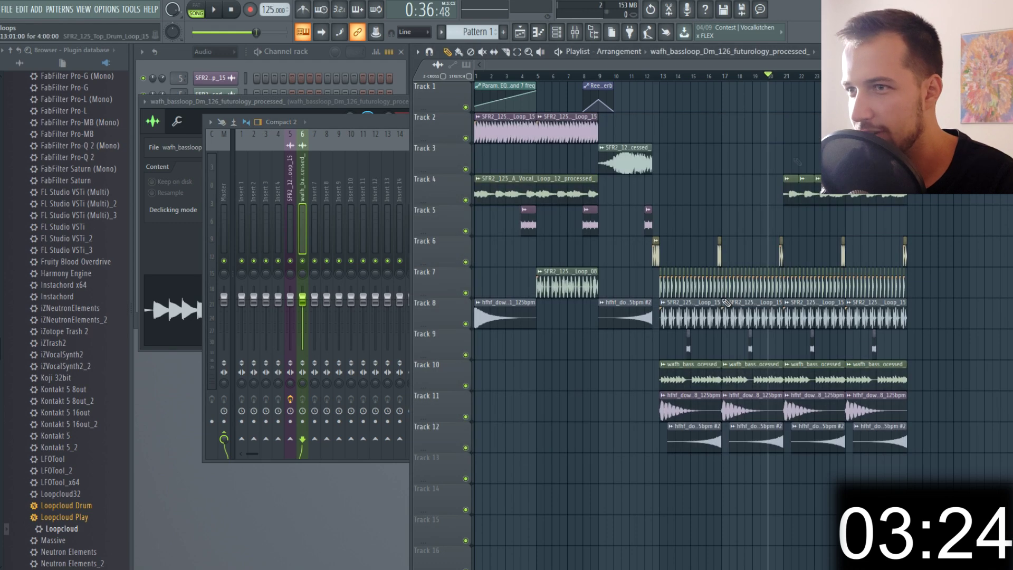
{"action": "right_click", "coordinate": [467, 386]}
{"action": "left_click", "coordinate": [664, 75]}
{"action": "key", "text": "space"}
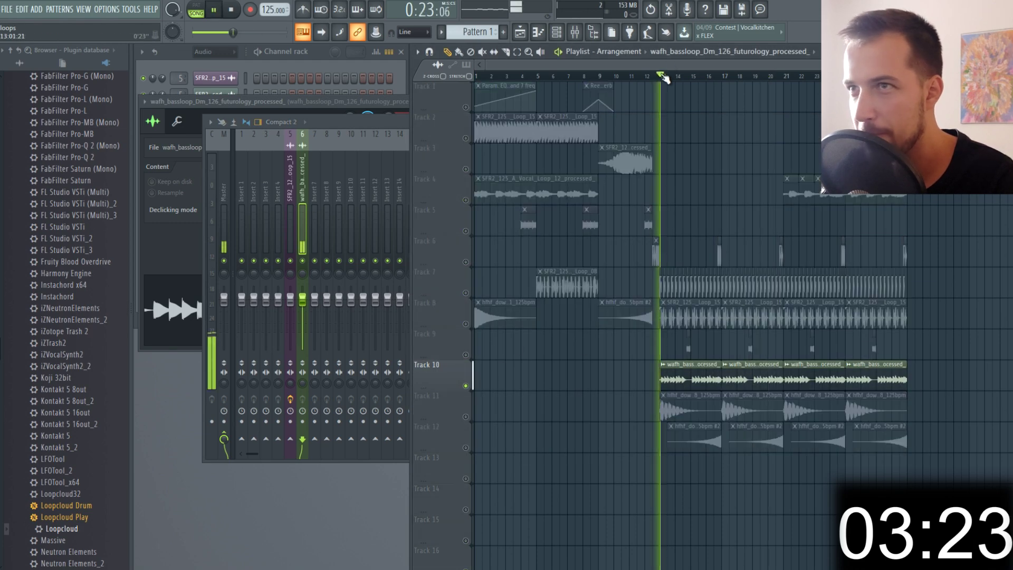
- Add Soundgoodizer to the bass loop's first effect slot and set it to mode C
{"action": "left_click", "coordinate": [362, 125]}
{"action": "left_click", "coordinate": [834, 157]}
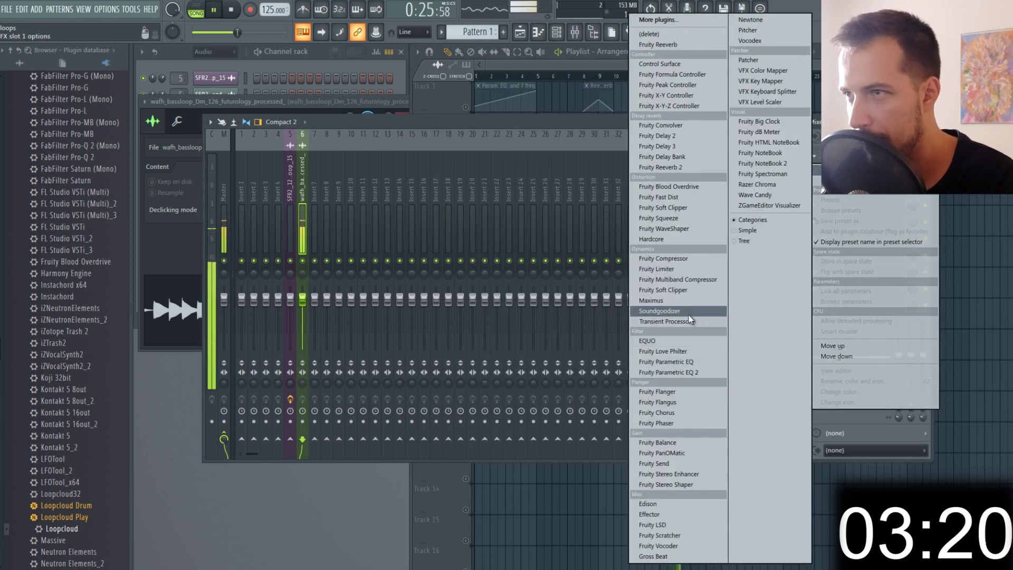
{"action": "left_click", "coordinate": [634, 311]}
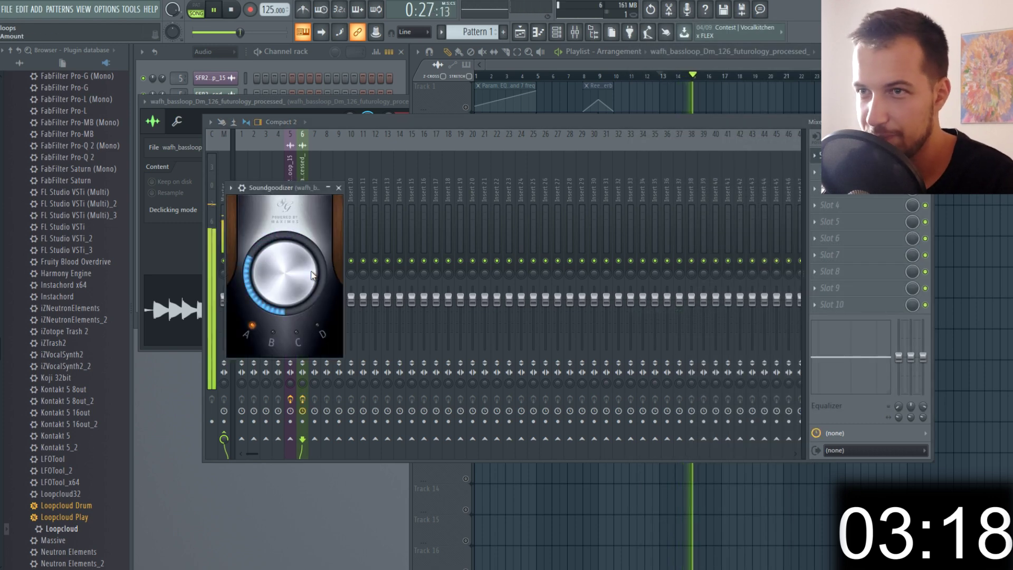
{"action": "left_click", "coordinate": [259, 334]}
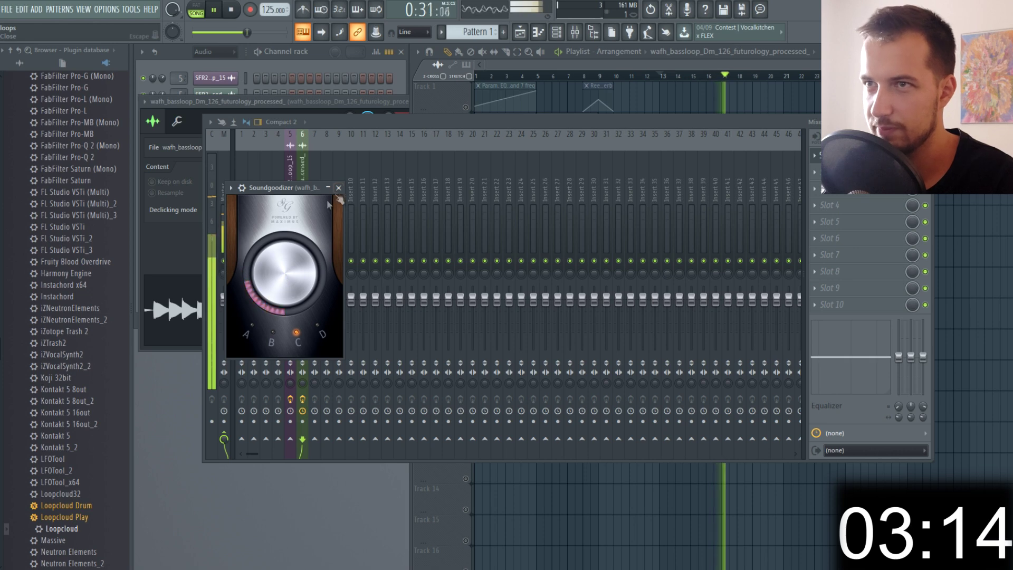
{"action": "left_click", "coordinate": [338, 187]}
{"action": "key", "text": "F9"}
{"action": "key", "text": "space"}
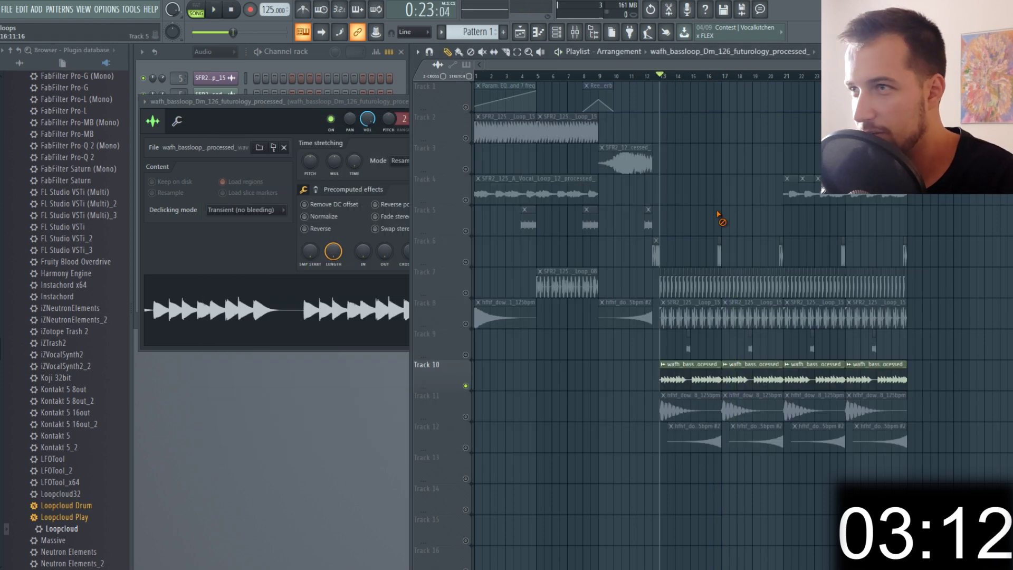
- Add Gross Beat to the bass loop's mixer track and load the Sidechain Done preset
{"action": "double_click", "coordinate": [698, 379]}
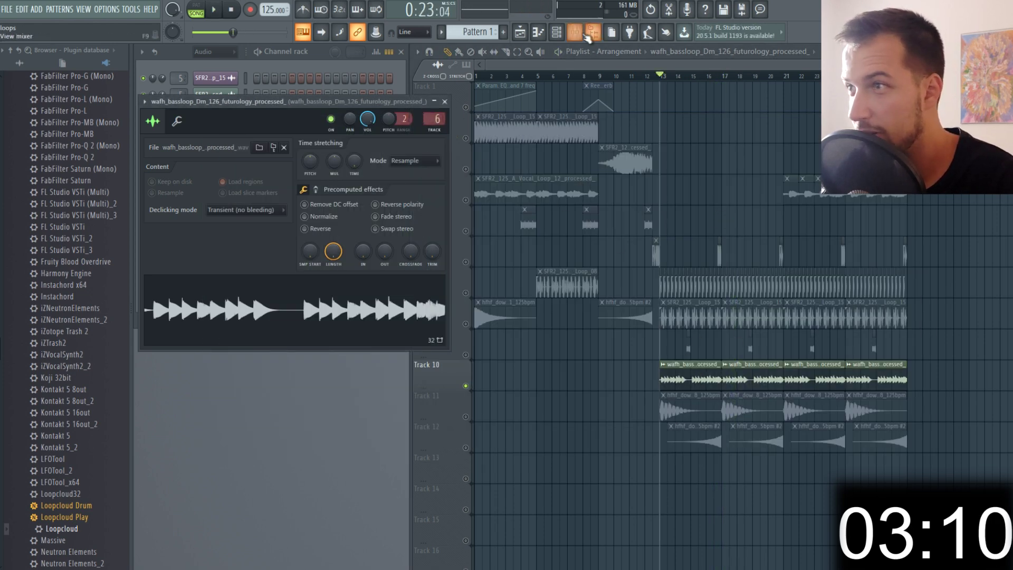
{"action": "left_click", "coordinate": [578, 33]}
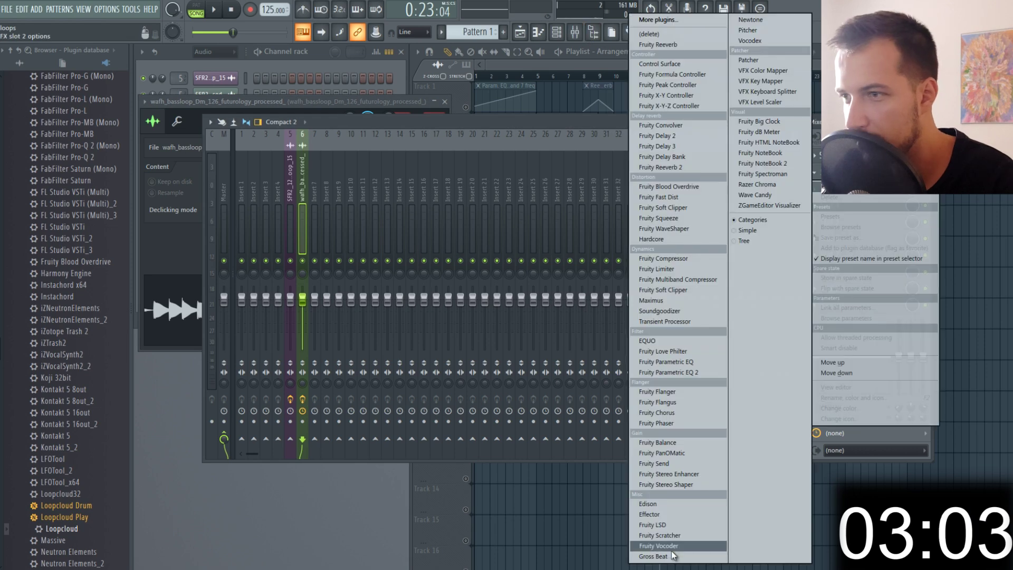
{"action": "left_click", "coordinate": [673, 555]}
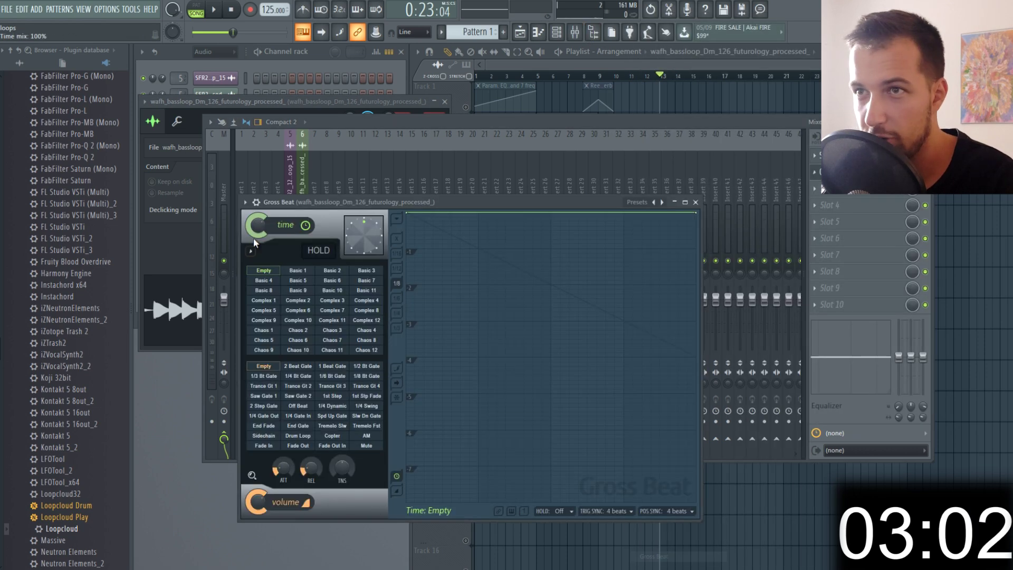
{"action": "left_click", "coordinate": [246, 203]}
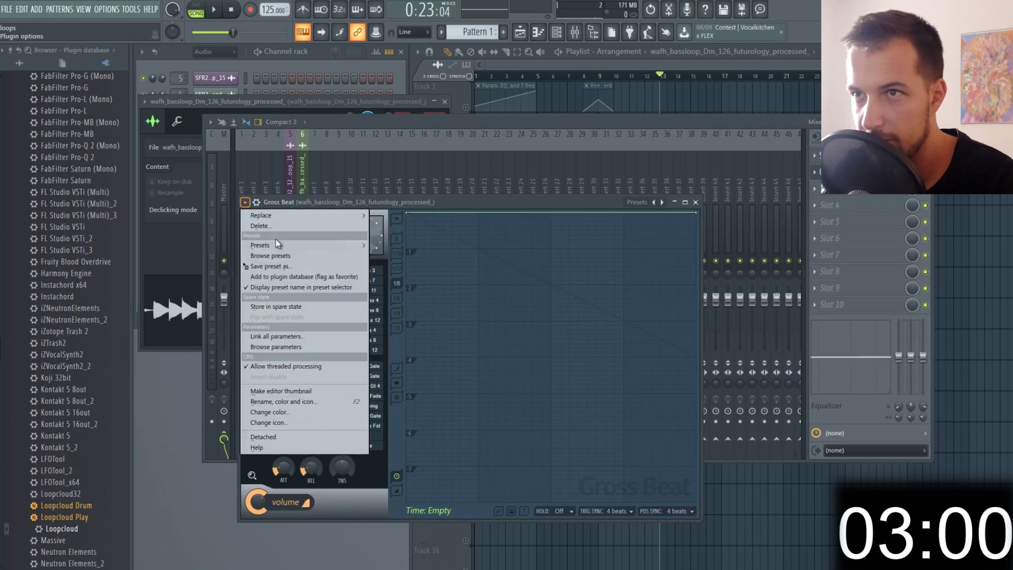
{"action": "left_click", "coordinate": [416, 310]}
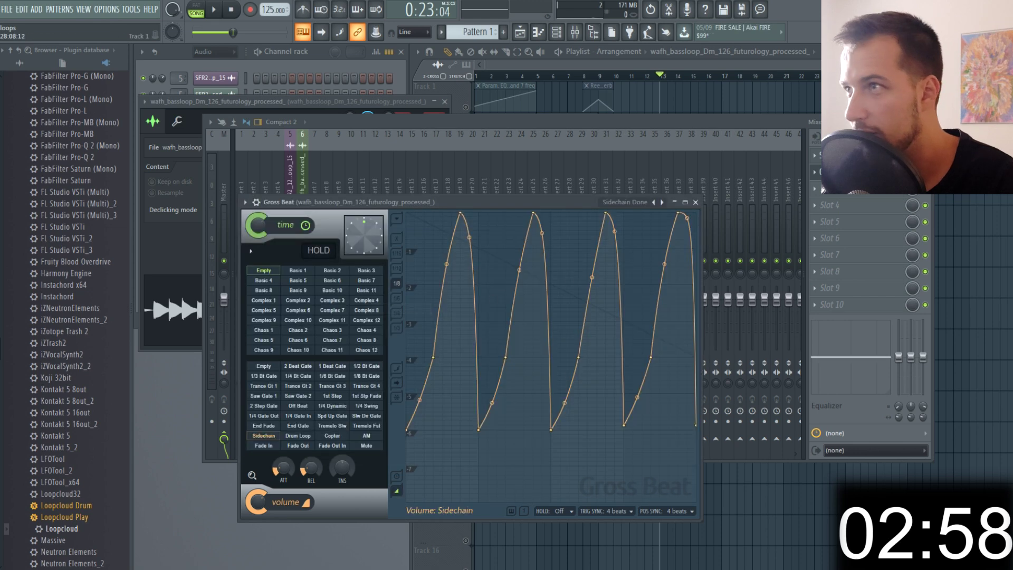
- Lower Gross Beat's volume mix to about 76% while playing the bass loop
{"action": "key", "text": "F5"}
{"action": "key", "text": "space"}
{"action": "left_click", "coordinate": [376, 208]}
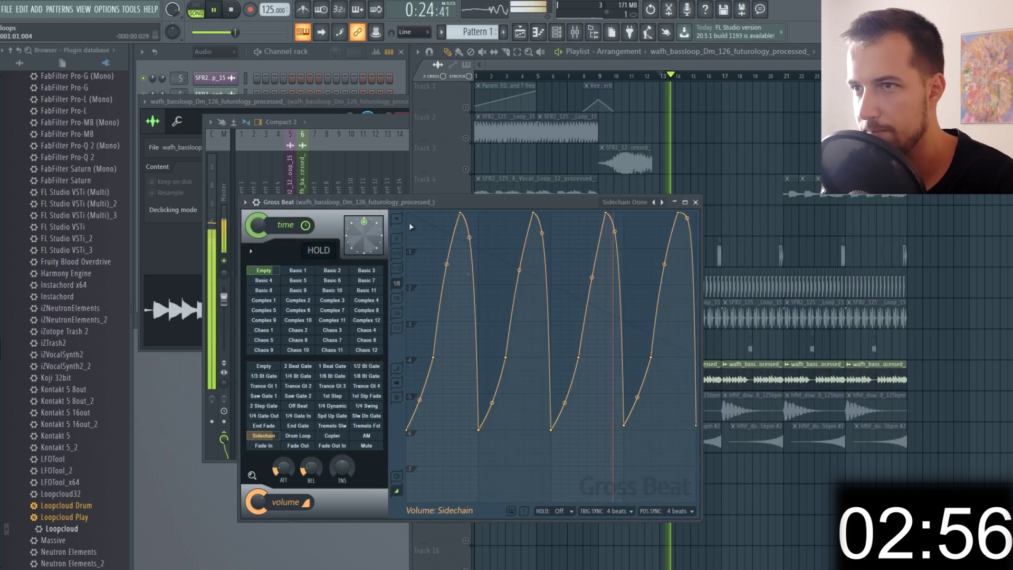
{"action": "left_click_drag", "start_coordinate": [258, 502], "coordinate": [263, 530]}
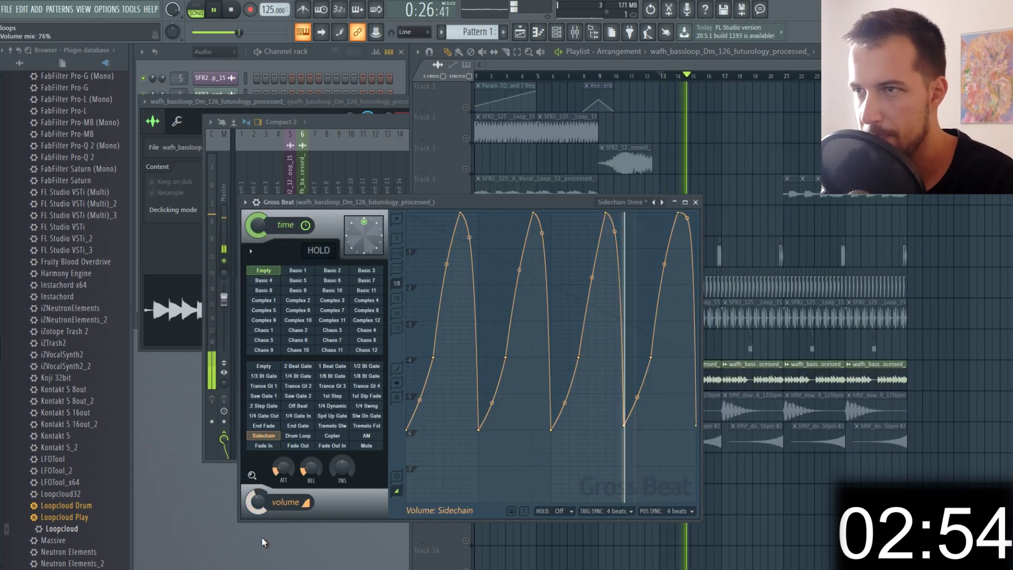
{"action": "left_click", "coordinate": [695, 202]}
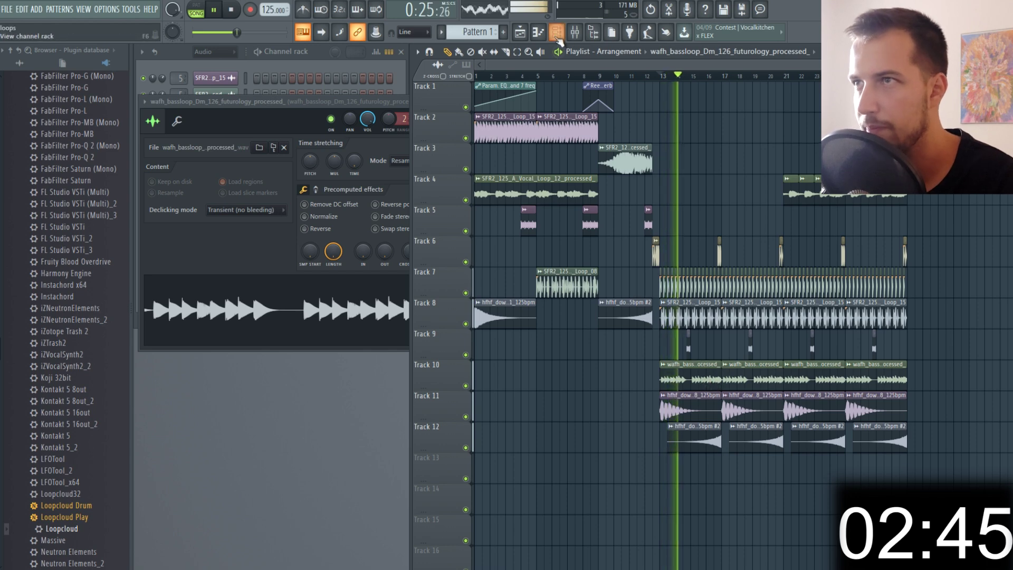
- Add Fruity WaveShaper to the bass loop's second effect slot with a gentle upward curve, and check its Fruity parametric EQ 2
{"action": "key", "text": "F9"}
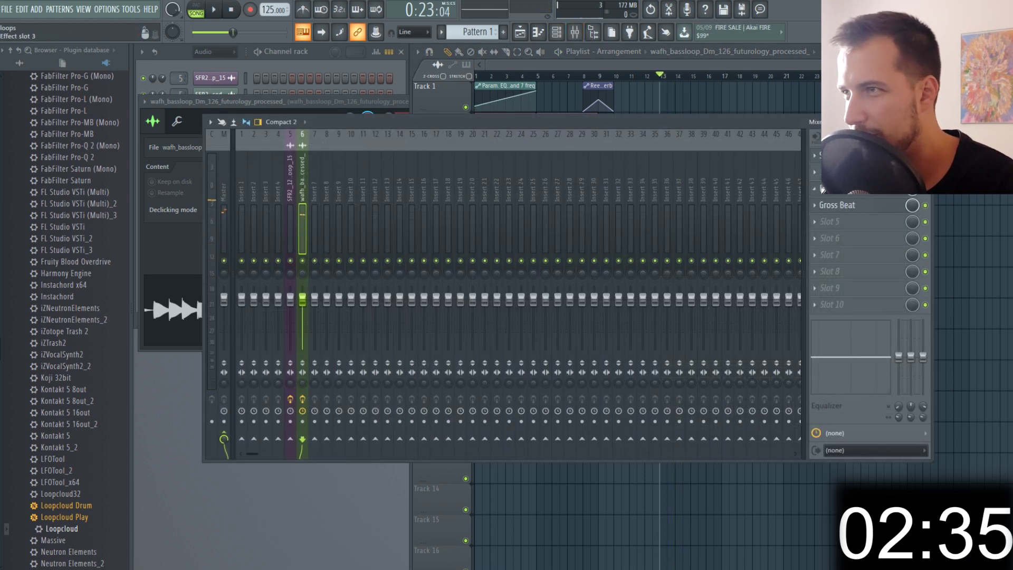
{"action": "left_click", "coordinate": [815, 172]}
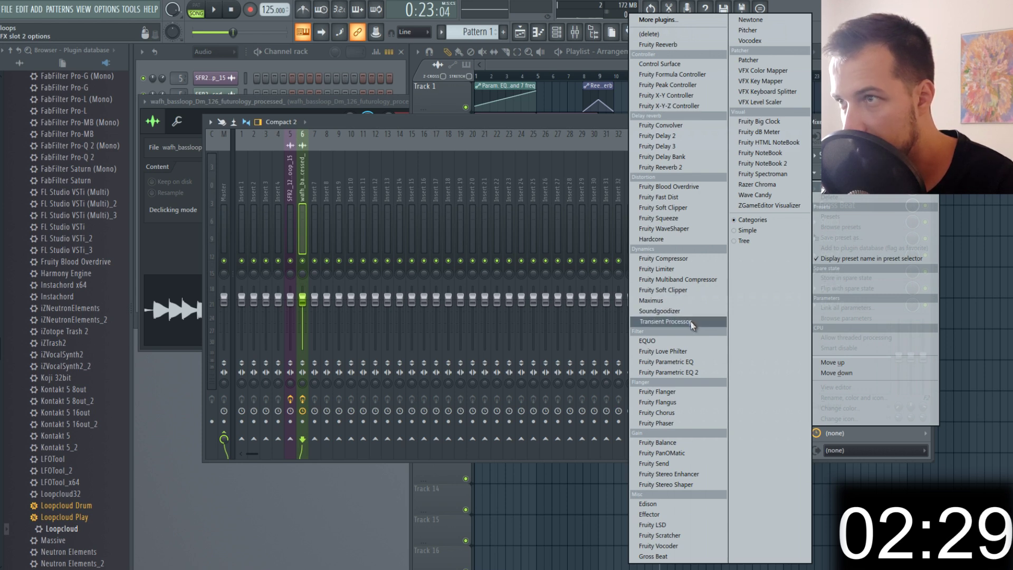
{"action": "left_click", "coordinate": [682, 232]}
{"action": "key", "text": "space"}
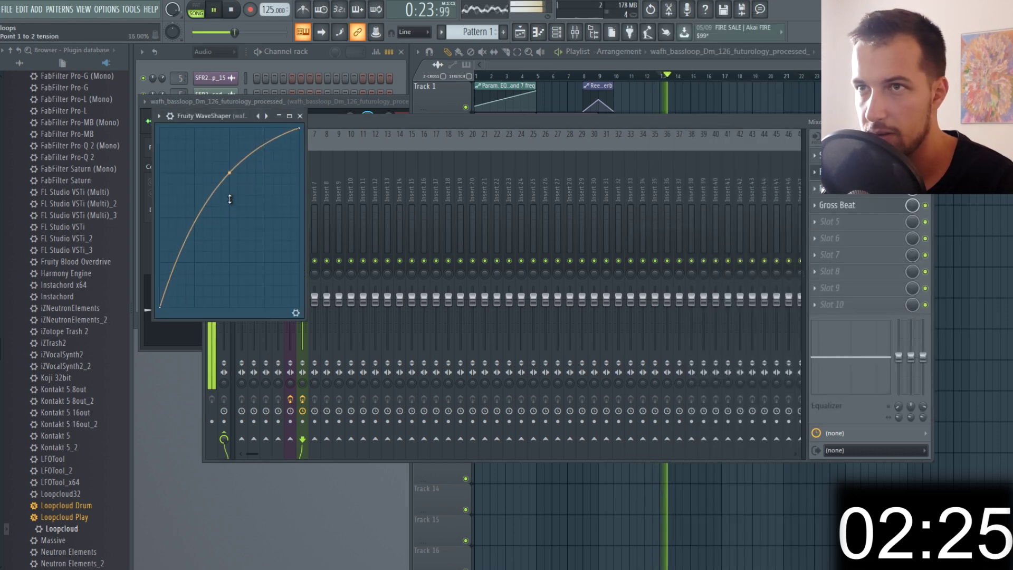
{"action": "left_click_drag", "start_coordinate": [230, 199], "coordinate": [234, 208]}
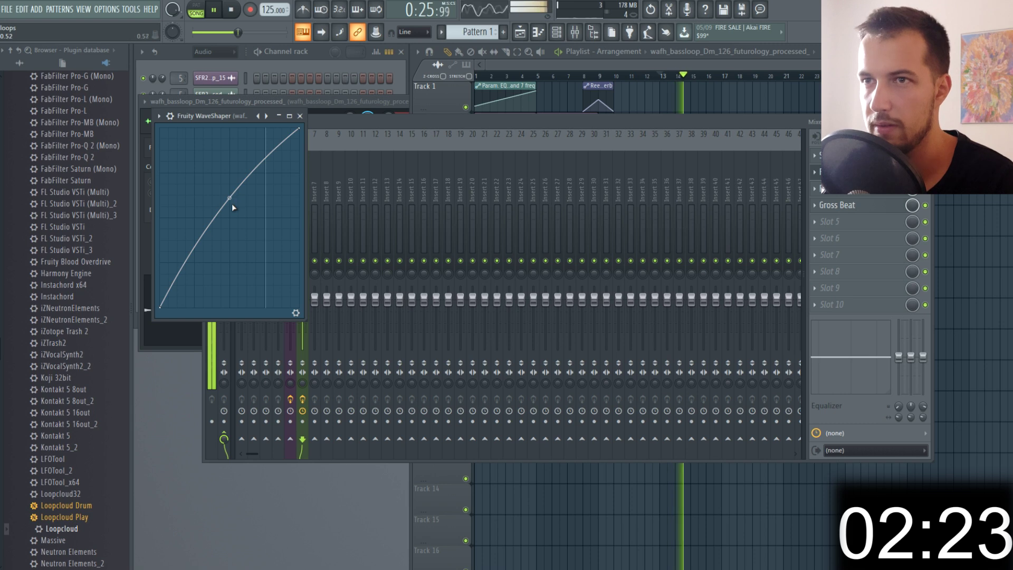
{"action": "left_click", "coordinate": [295, 116]}
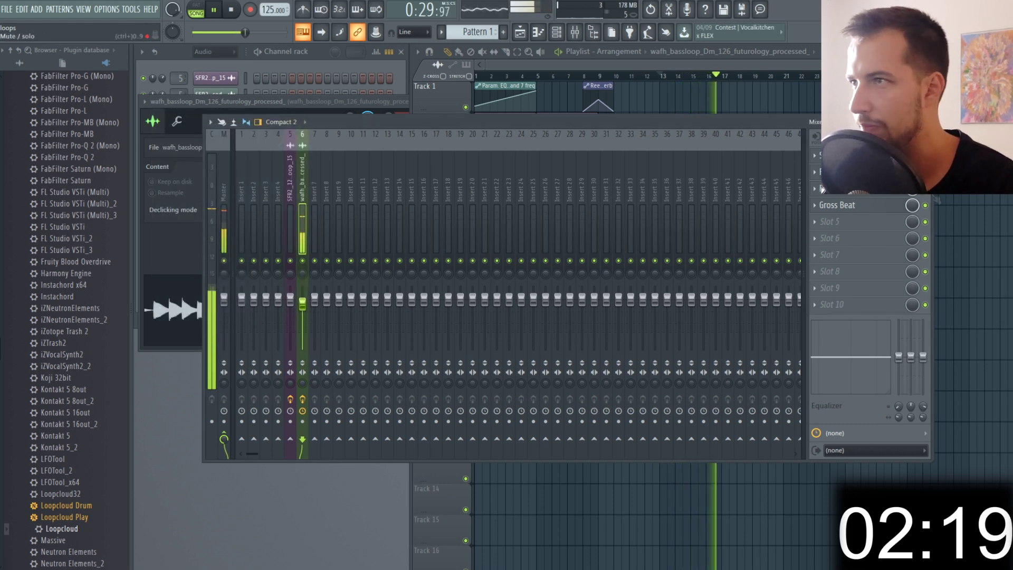
{"action": "left_click", "coordinate": [822, 188]}
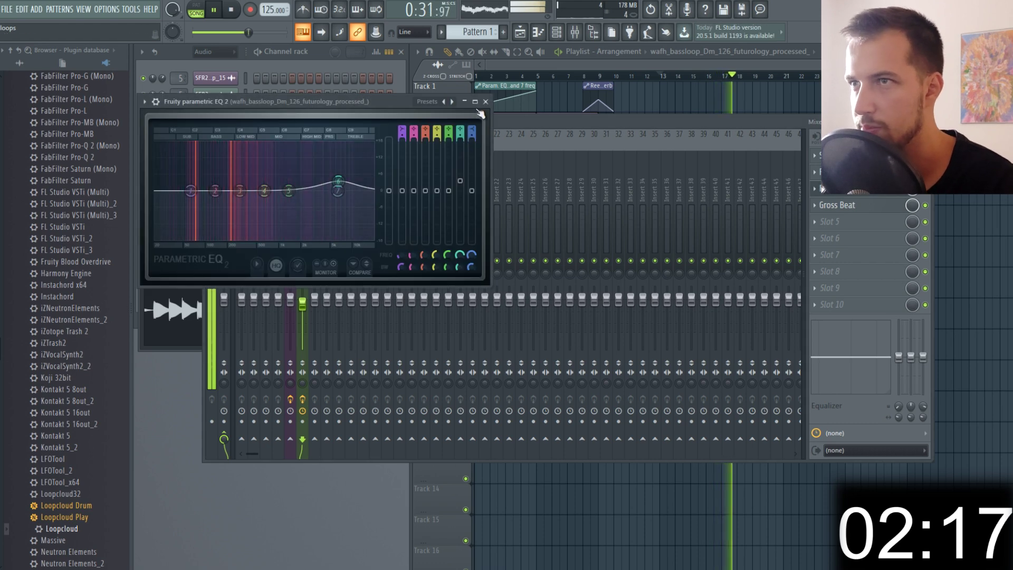
{"action": "left_click", "coordinate": [822, 189]}
{"action": "key", "text": "F9"}
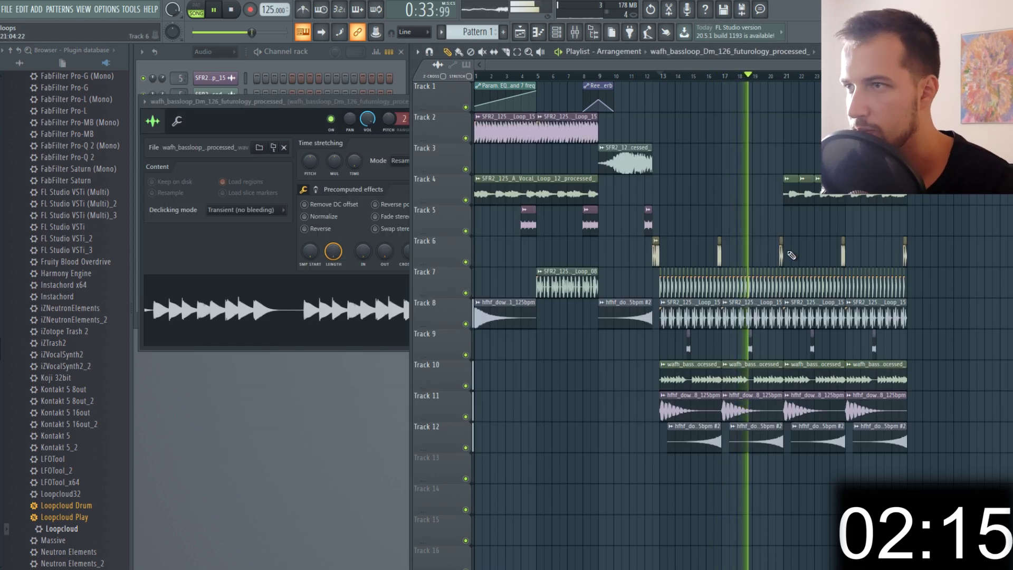
- Set the channel volume of SFR2_125_Full_Drum_Loop_08 to 61%, checking it against the drop from bar 13
{"action": "double_click", "coordinate": [701, 294]}
{"action": "key", "text": "space"}
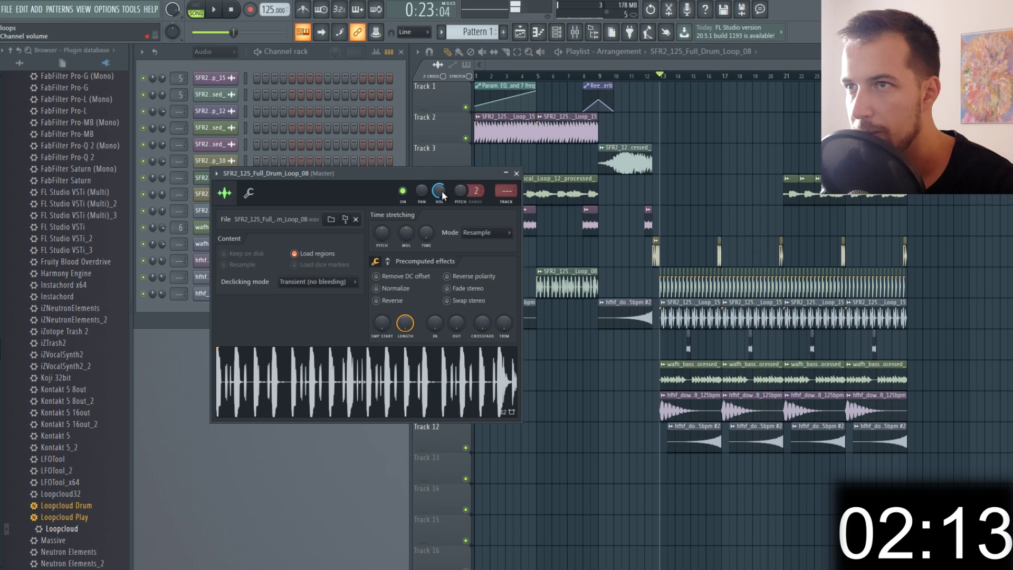
{"action": "left_click", "coordinate": [518, 173]}
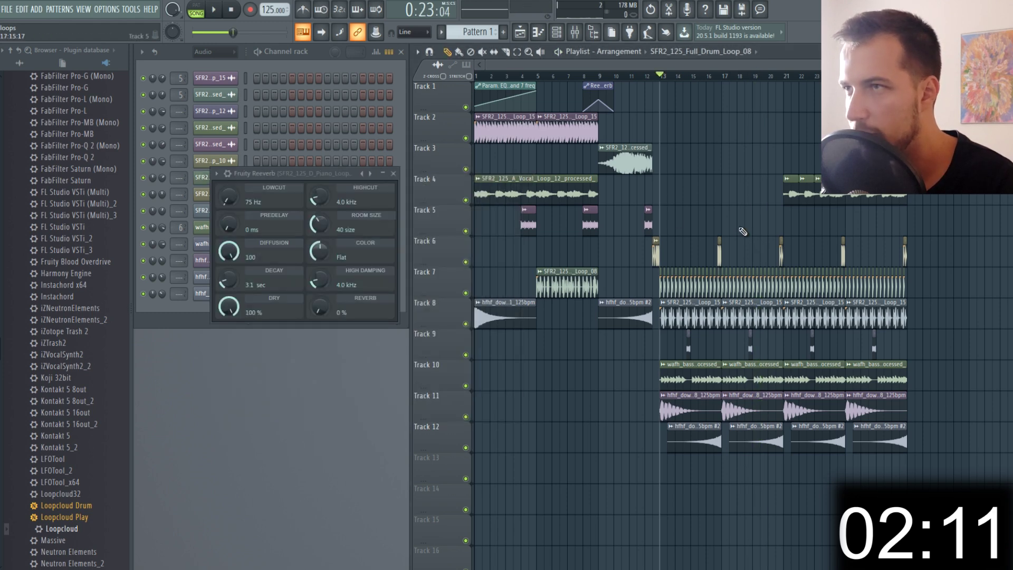
{"action": "key", "text": "space"}
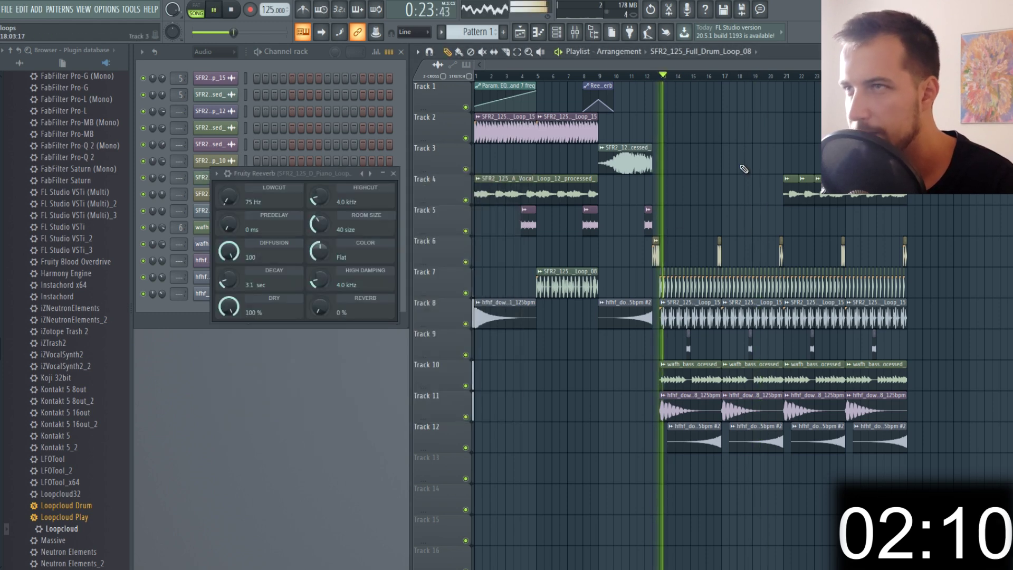
{"action": "key", "text": "space"}
{"action": "left_click", "coordinate": [704, 286]}
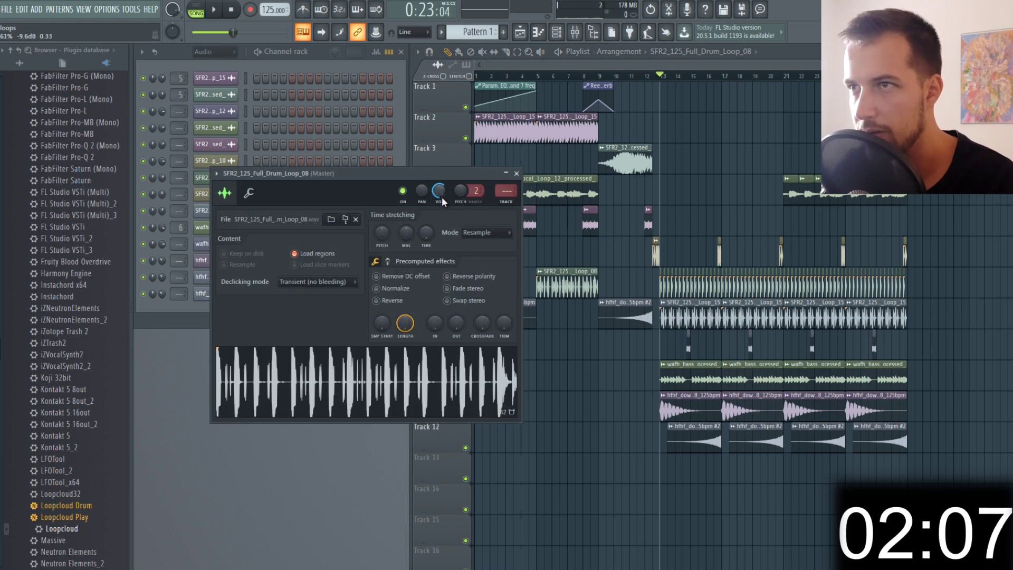
{"action": "left_click", "coordinate": [516, 173]}
- Play the transition into bar 9 and copy the hfhf_downlifter_01_125bpm clip from Track 8 to Track 9 just before bar 9
{"action": "left_click", "coordinate": [599, 76]}
{"action": "key", "text": "space"}
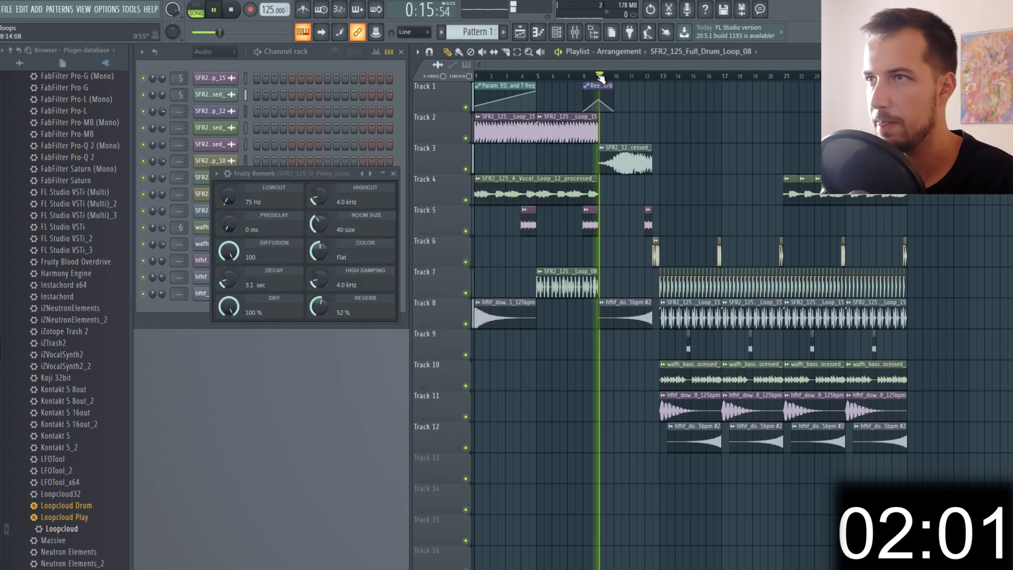
{"action": "left_click", "coordinate": [591, 76]}
{"action": "left_click", "coordinate": [591, 76]}
{"action": "key", "text": "space"}
{"action": "left_click_drag", "start_coordinate": [501, 317], "coordinate": [625, 343]}
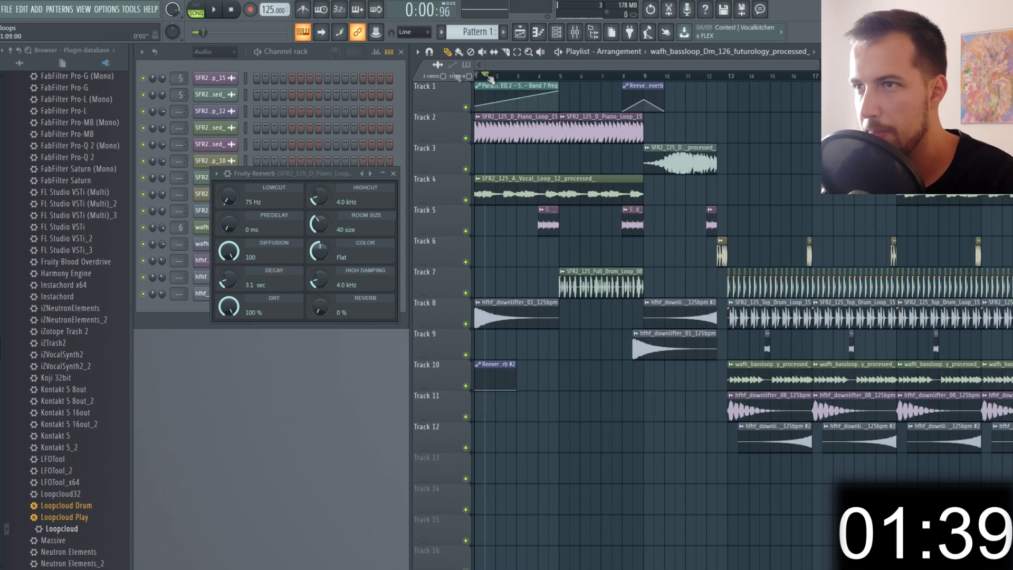
- Set hfhf_downlifter_01_125bpm's channel volume to 38% and move its Track 9 copy to start at bar 9
{"action": "double_click", "coordinate": [539, 321]}
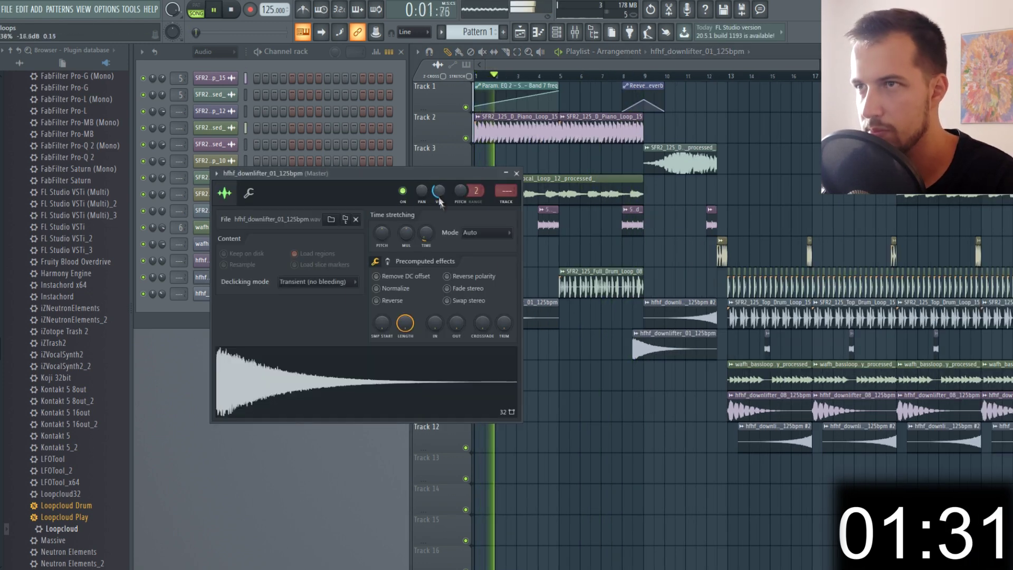
{"action": "left_click", "coordinate": [517, 173]}
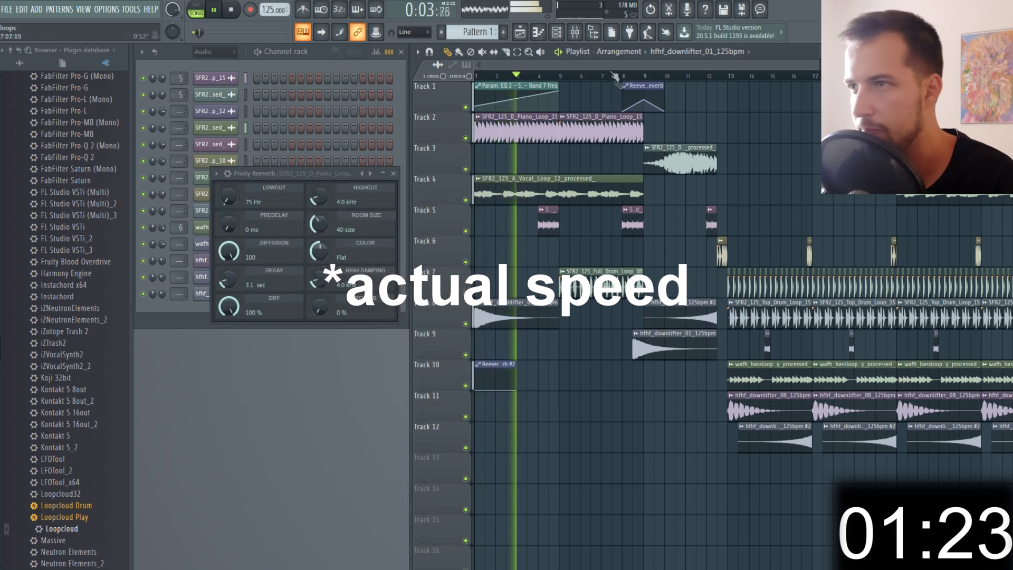
{"action": "left_click_drag", "start_coordinate": [663, 349], "coordinate": [675, 349]}
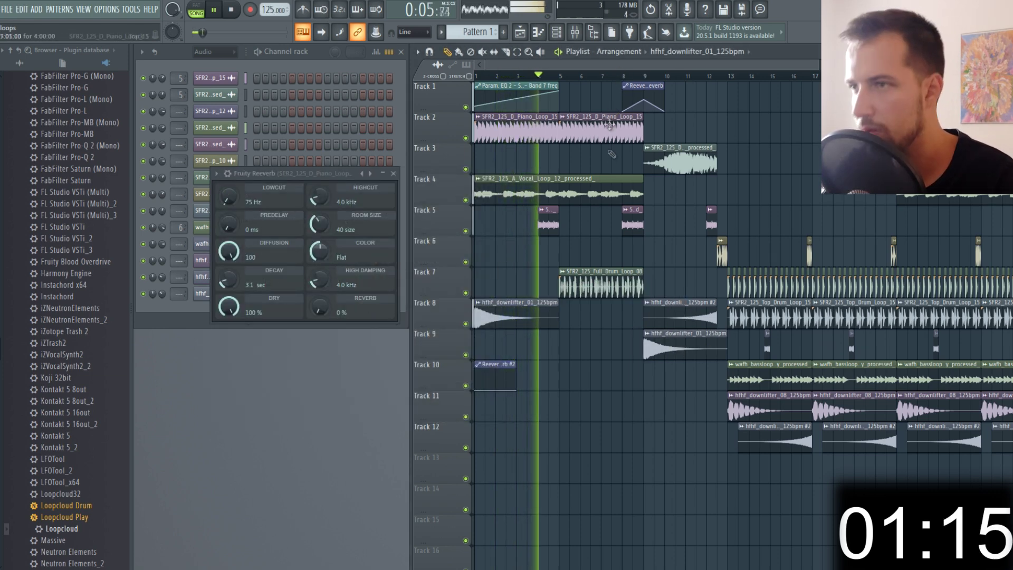
- Check the channel volume of the SFR2_125_Drum_Fill_Loop_10_processed_ clip before bar 5 on Track 5
{"action": "double_click", "coordinate": [548, 221]}
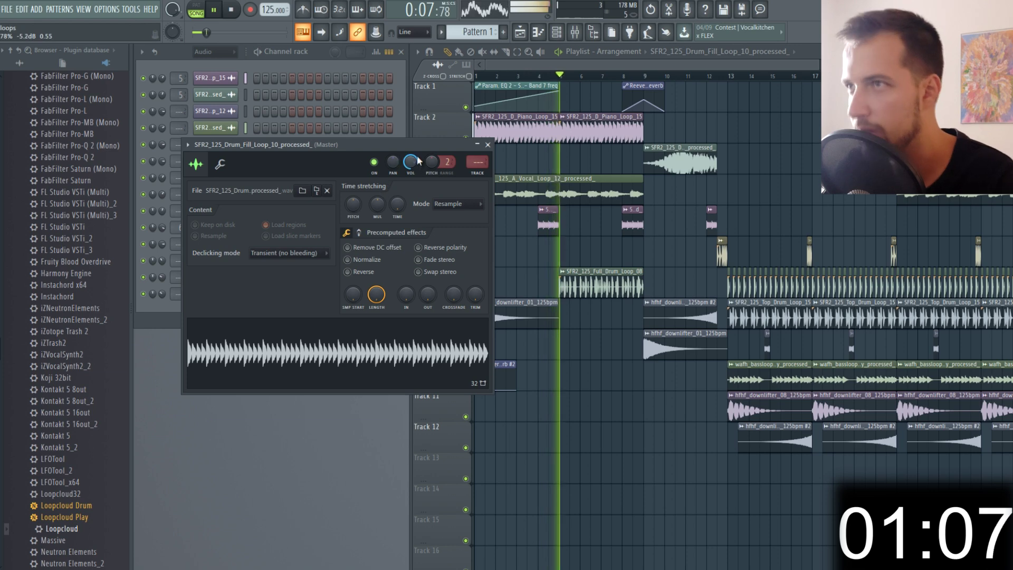
{"action": "left_click", "coordinate": [488, 144]}
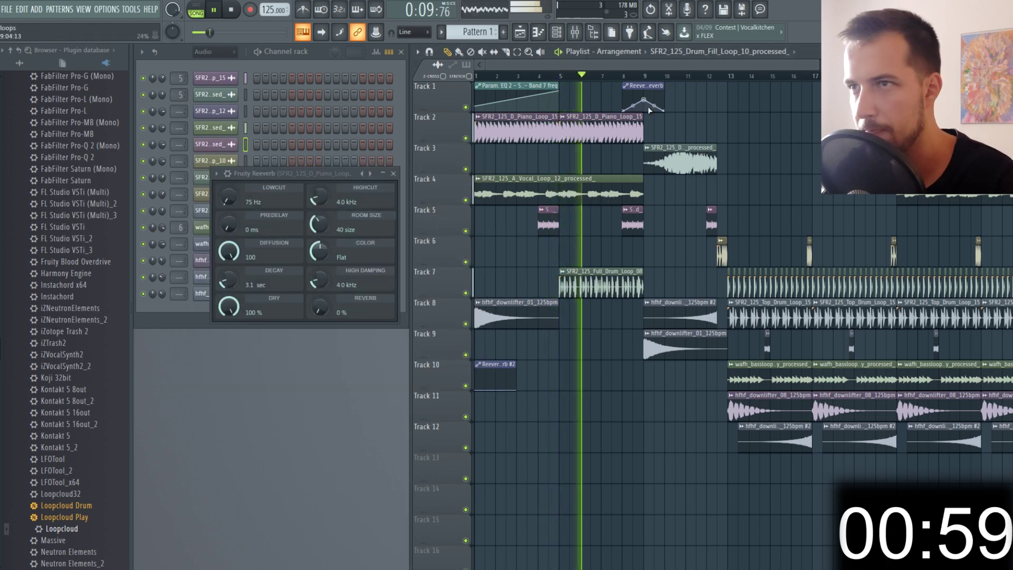
- Place hfhf_downlifter_08_125bpm on Track 11 and copy hfhf_downlifter_01_125bpm on Track 9, both starting at bar 29
{"action": "left_click_drag", "start_coordinate": [645, 63], "coordinate": [664, 65]}
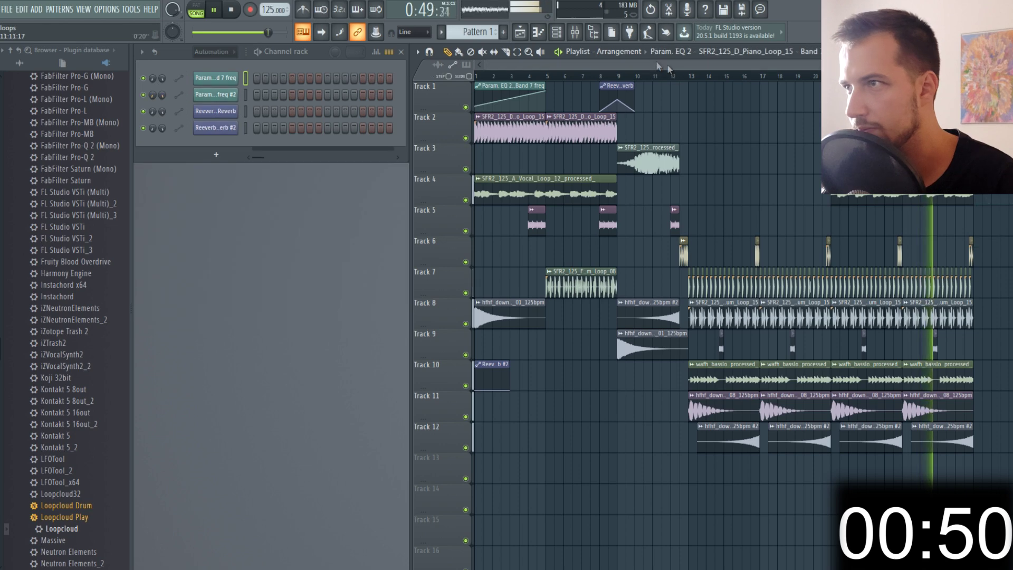
{"action": "left_click_drag", "start_coordinate": [662, 65], "coordinate": [777, 66]}
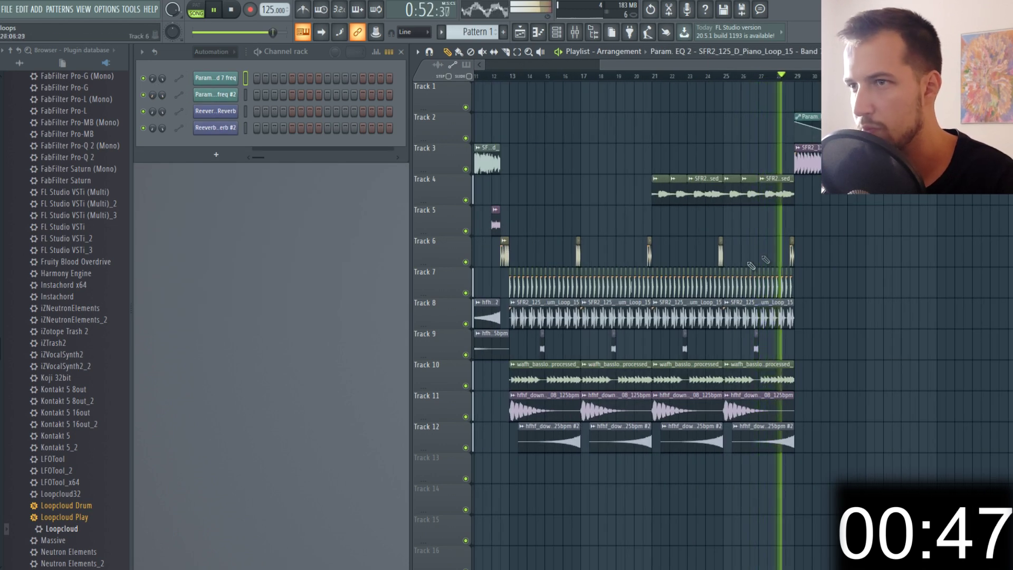
{"action": "left_click", "coordinate": [853, 407]}
{"action": "left_click_drag", "start_coordinate": [853, 408], "coordinate": [827, 408]}
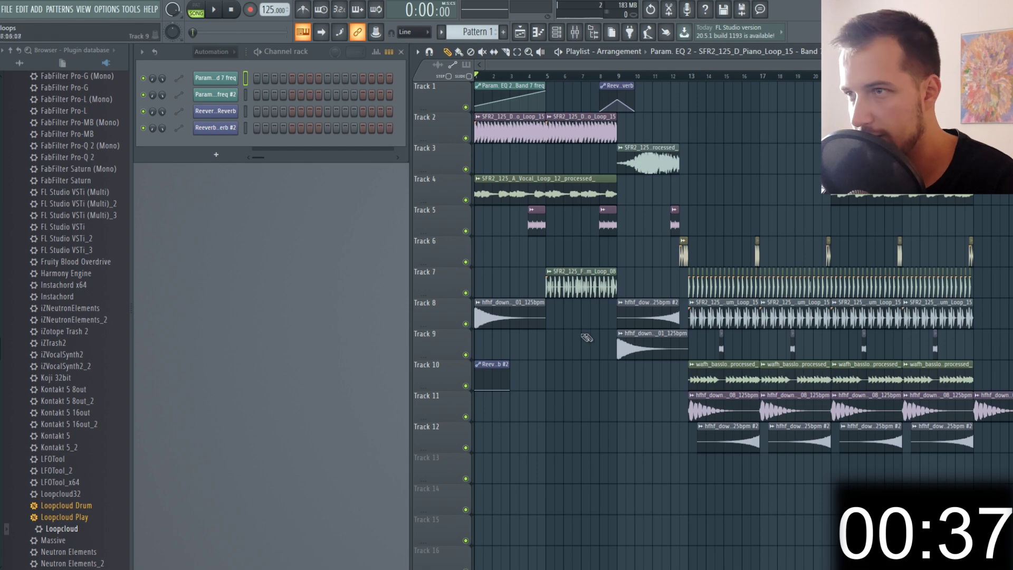
{"action": "left_click_drag", "start_coordinate": [659, 349], "coordinate": [980, 358], "text": "shift"}
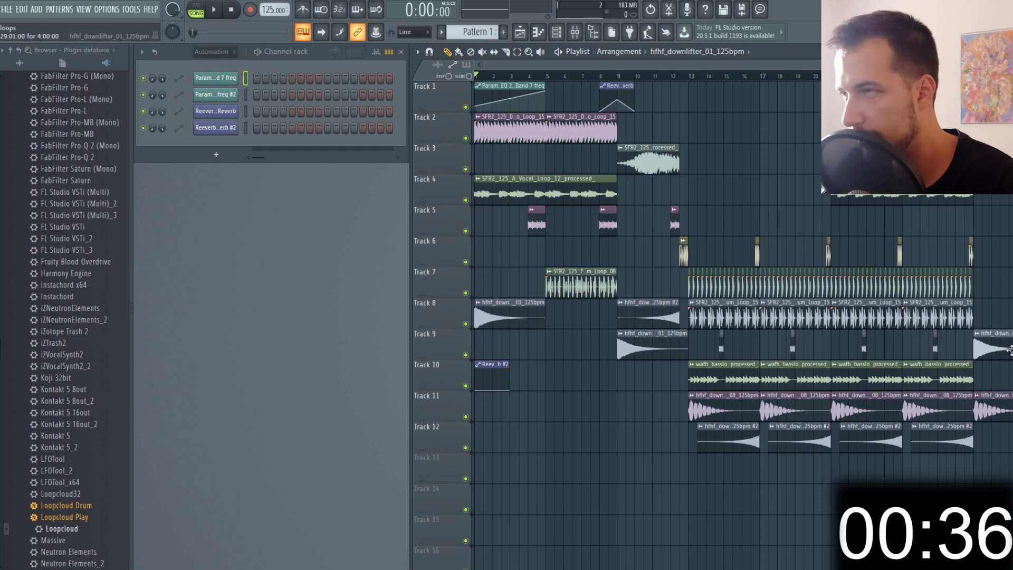
- Copy the piano loop's Reeverb automation clip on Track 1 to start at bar 32, and play the transition at bar 29
{"action": "left_click_drag", "start_coordinate": [760, 67], "coordinate": [870, 70]}
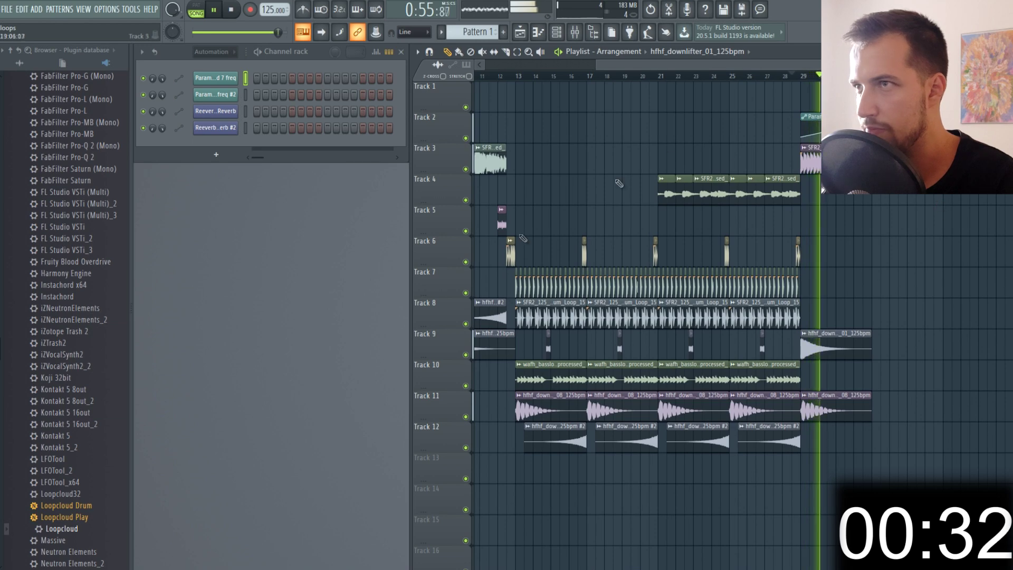
{"action": "scroll", "coordinate": [681, 79], "scroll_direction": "down", "scroll_amount": 3}
{"action": "left_click_drag", "start_coordinate": [571, 90], "coordinate": [809, 90], "text": "shift"}
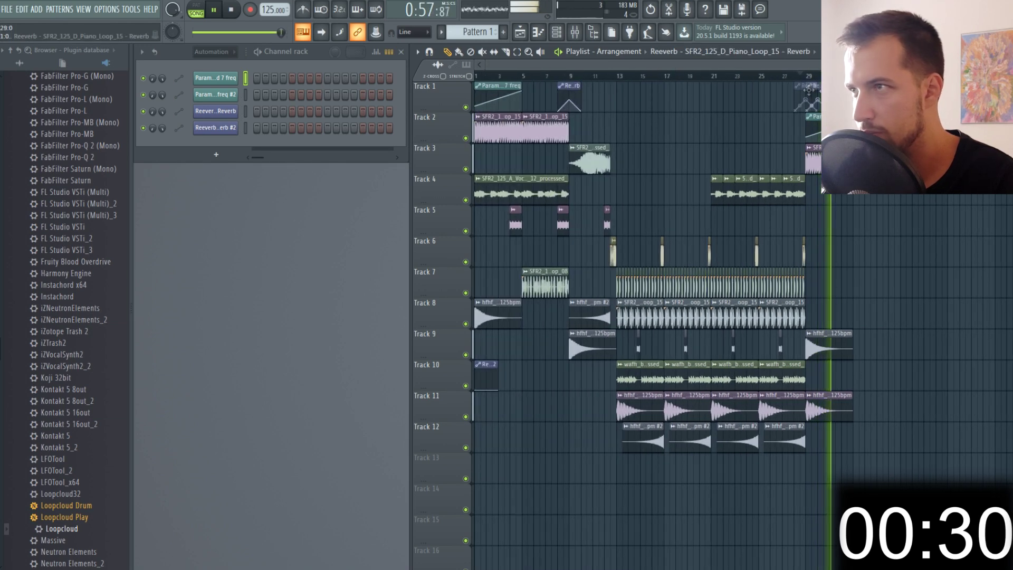
{"action": "right_click", "coordinate": [807, 90]}
{"action": "scroll", "coordinate": [822, 190], "scroll_direction": "up", "scroll_amount": 4}
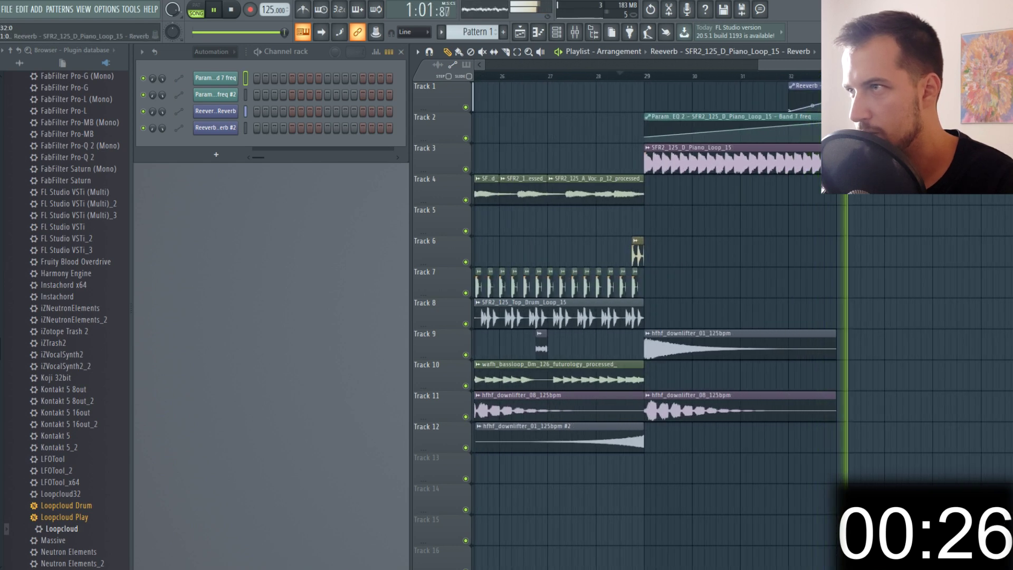
{"action": "key", "text": "space"}
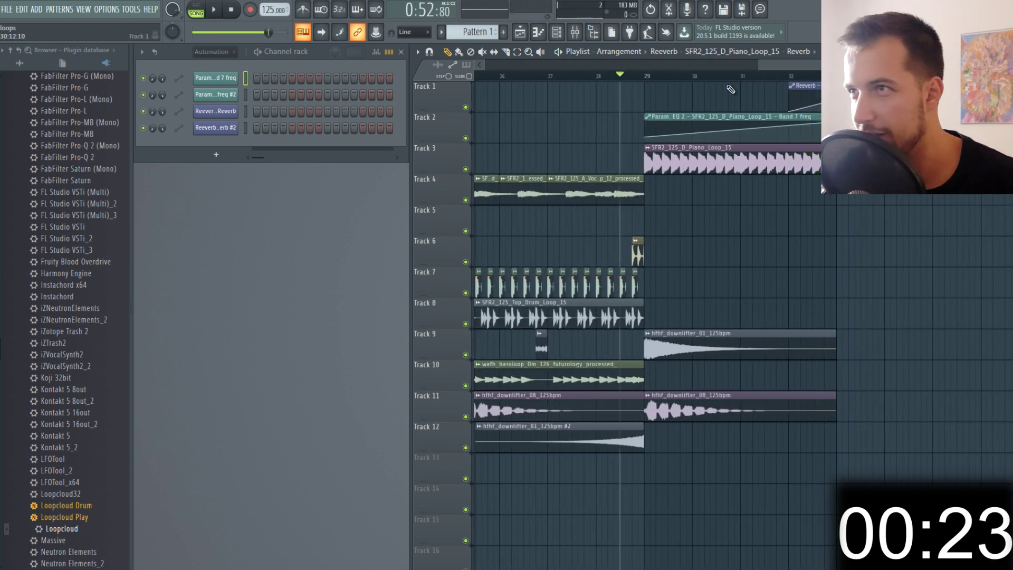
- Open the mixer with the Master track selected
{"action": "scroll", "coordinate": [731, 90], "scroll_direction": "down", "scroll_amount": 4}
{"action": "key", "text": "F9"}
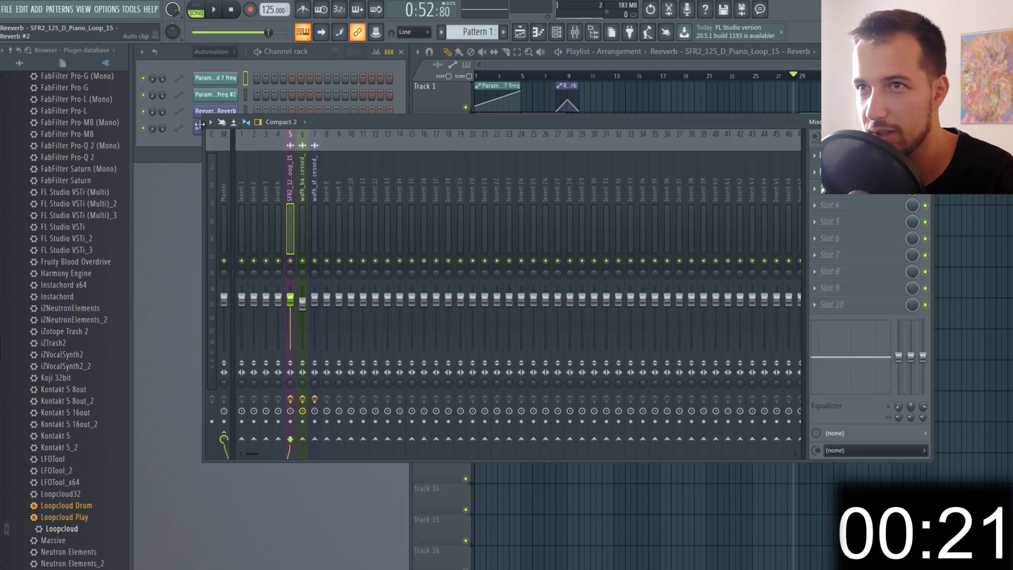
- Try to load FabFilter Pro-L from the installed generators onto the Master track
{"action": "scroll", "coordinate": [79, 264], "scroll_direction": "up", "scroll_amount": 3}
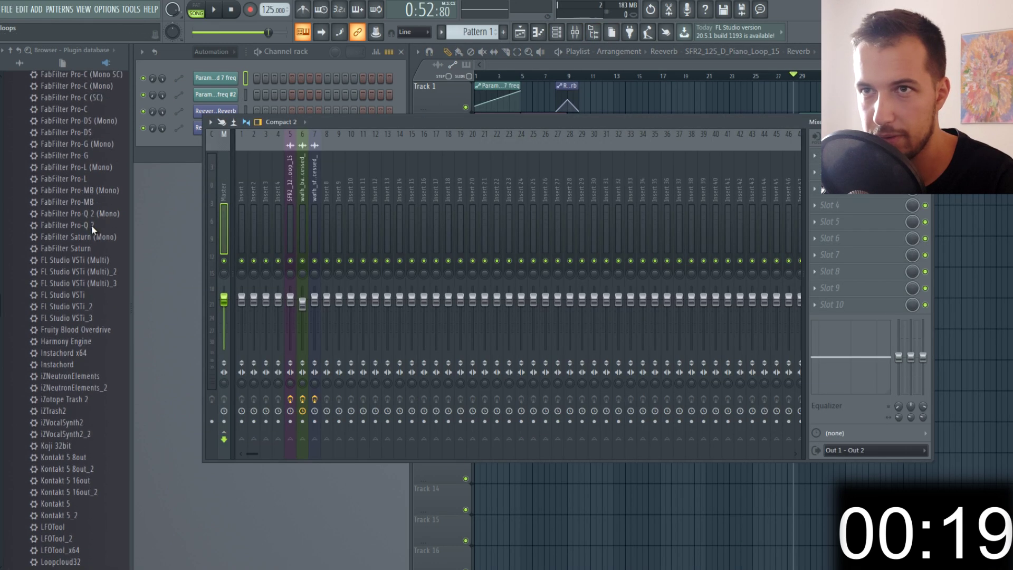
{"action": "left_click_drag", "start_coordinate": [841, 309], "coordinate": [841, 310]}
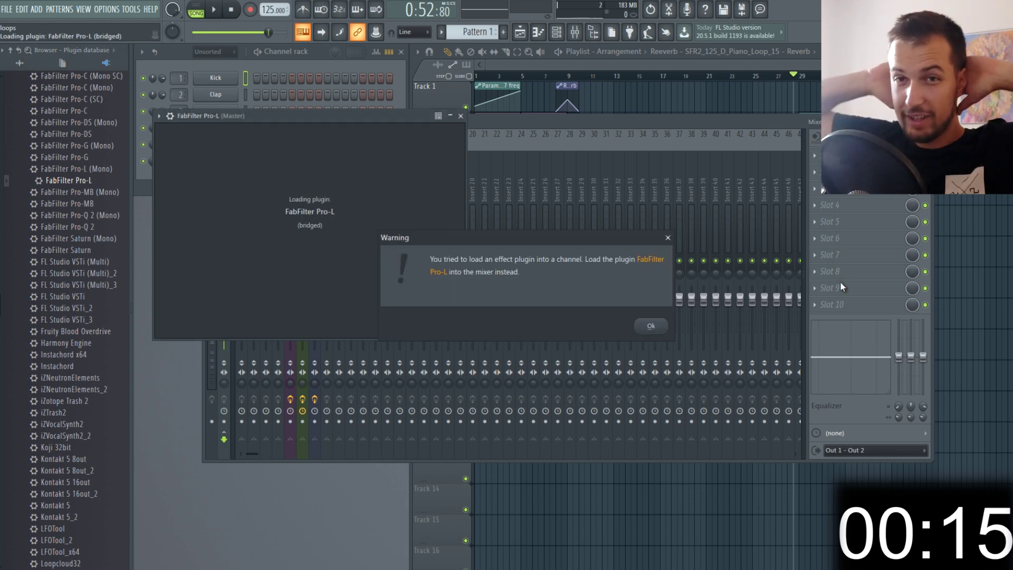
{"action": "left_click", "coordinate": [660, 328]}
{"action": "left_click", "coordinate": [658, 327]}
{"action": "left_click", "coordinate": [461, 115]}
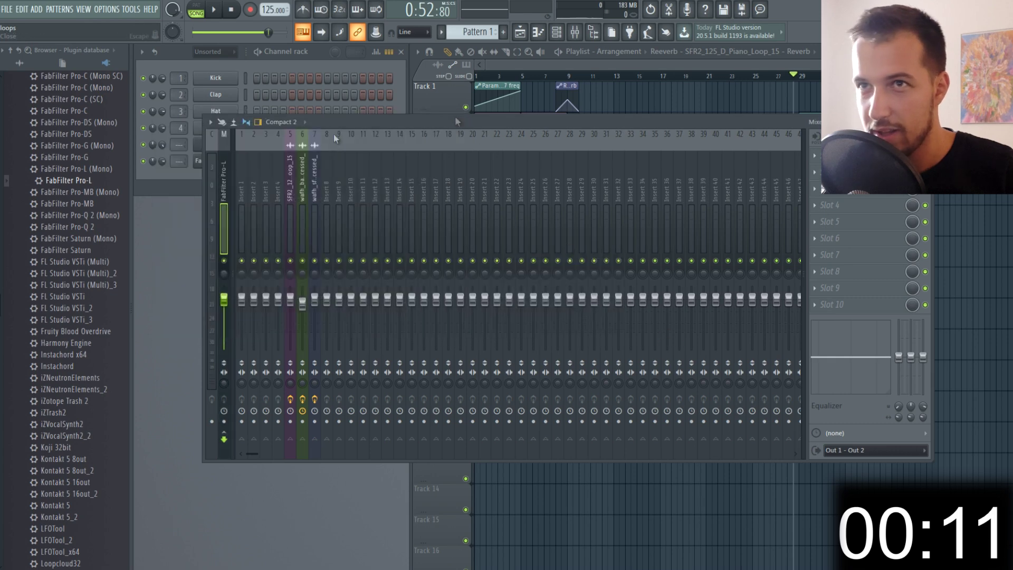
- Load FabFilter Pro-L from the installed VST effects into slot 10 of the Master track
{"action": "scroll", "coordinate": [67, 189], "scroll_direction": "up", "scroll_amount": 10}
{"action": "left_click", "coordinate": [53, 141]}
{"action": "left_click", "coordinate": [45, 129]}
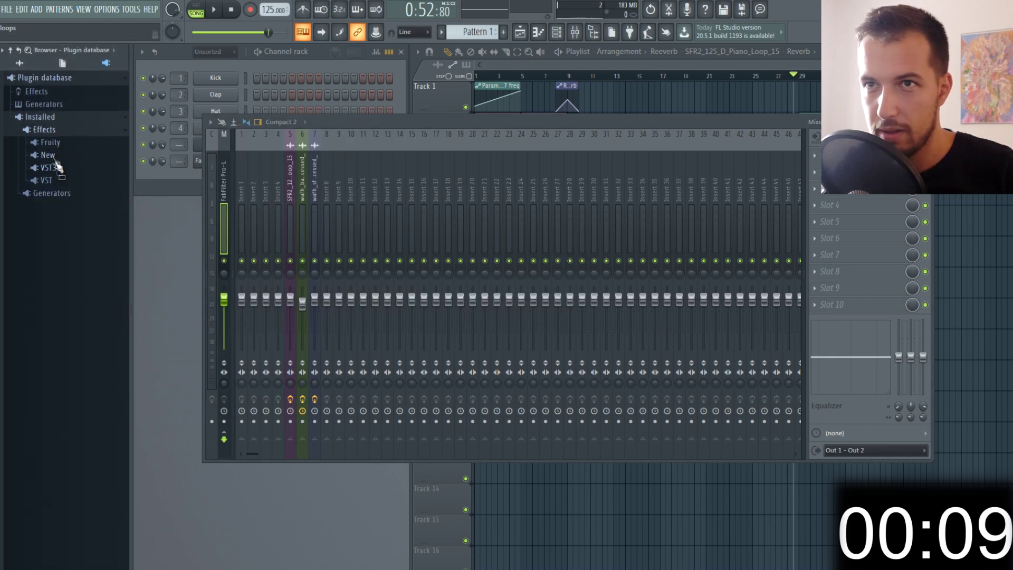
{"action": "left_click", "coordinate": [47, 180]}
{"action": "scroll", "coordinate": [73, 338], "scroll_direction": "down", "scroll_amount": 6}
{"action": "left_click_drag", "start_coordinate": [79, 298], "coordinate": [90, 302]}
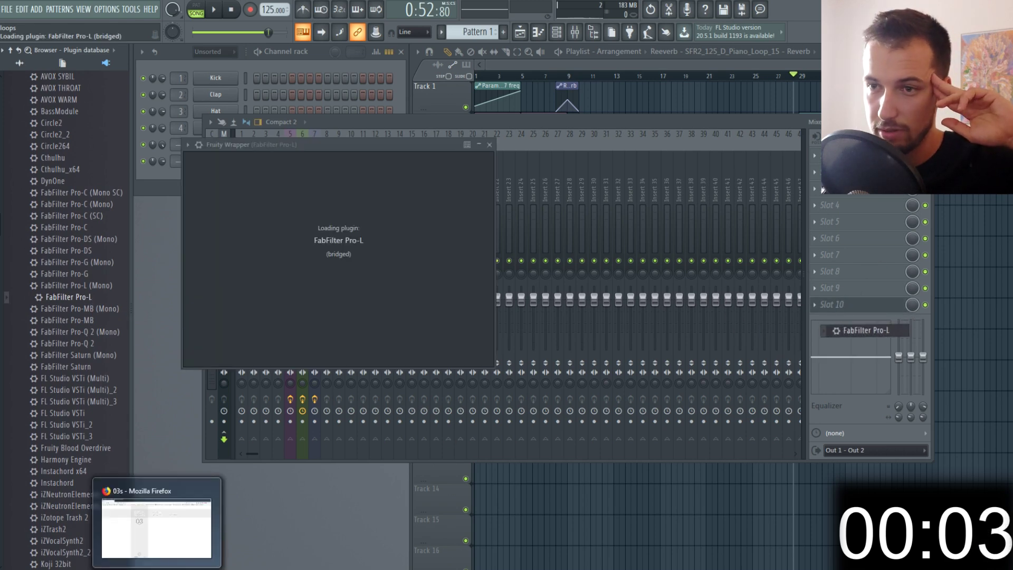
- Switch to the countdown timer in Firefox and dismiss the finished 30-minute countdown's alarm
{"action": "left_click", "coordinate": [207, 566]}
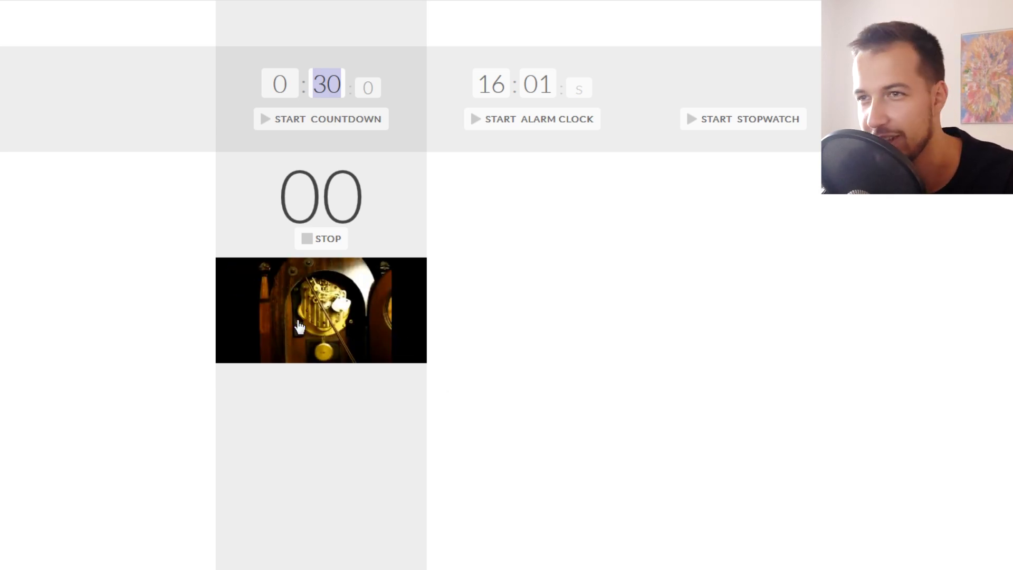
{"action": "left_click", "coordinate": [296, 322]}
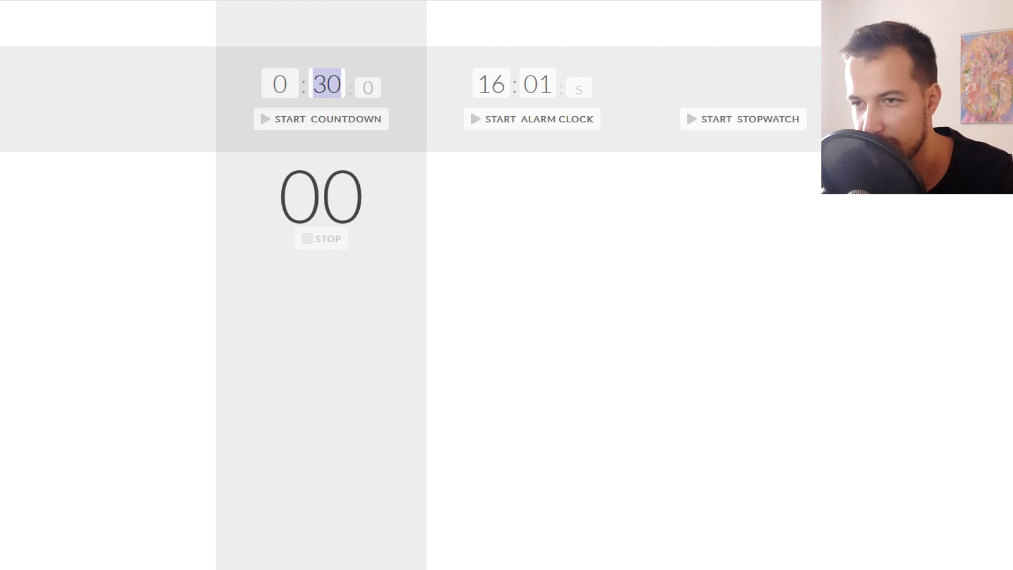
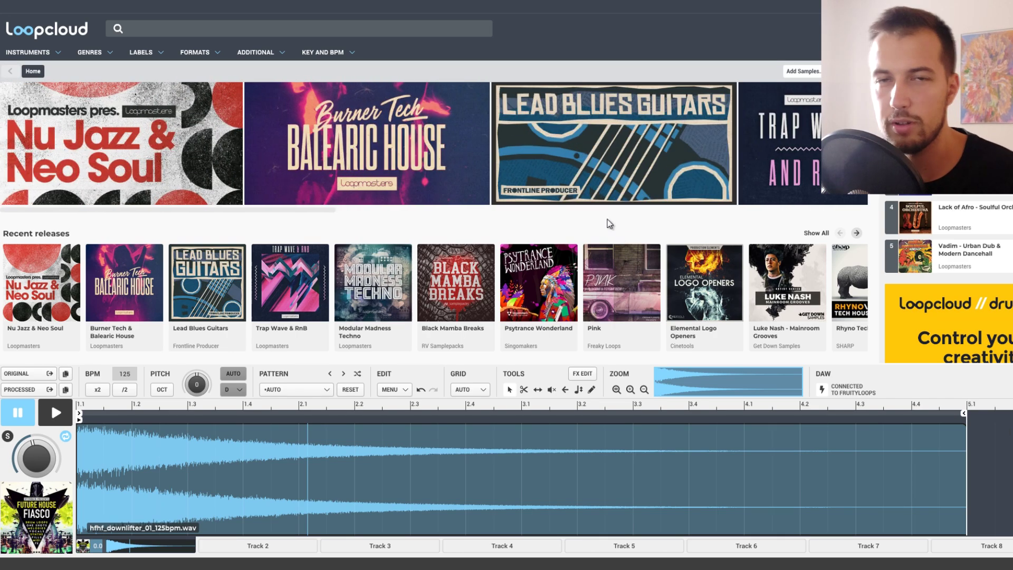
{"action": "mouse_move", "coordinate": [644, 165]}
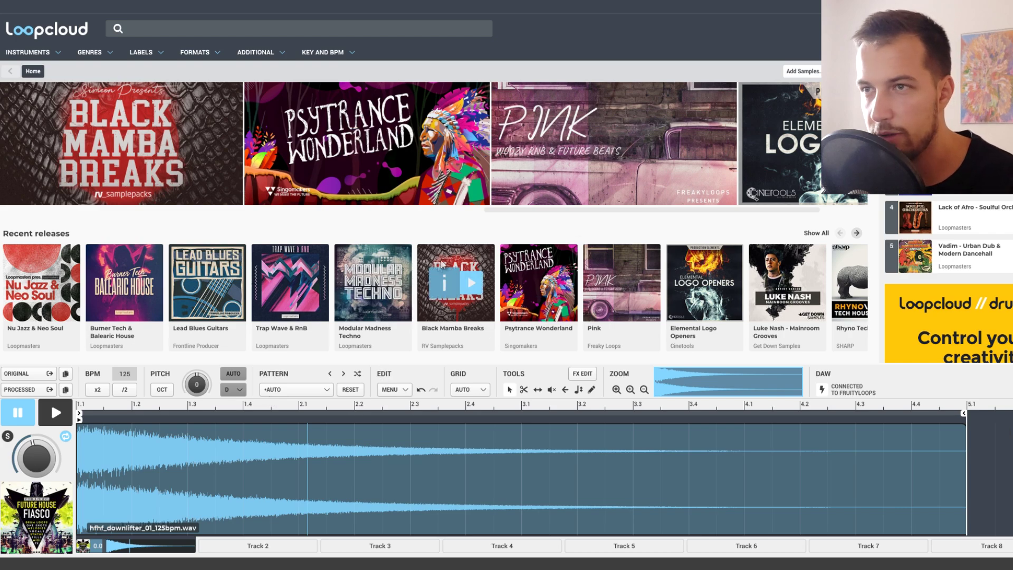
{"action": "scroll", "coordinate": [505, 222], "scroll_direction": "down", "scroll_amount": 4}
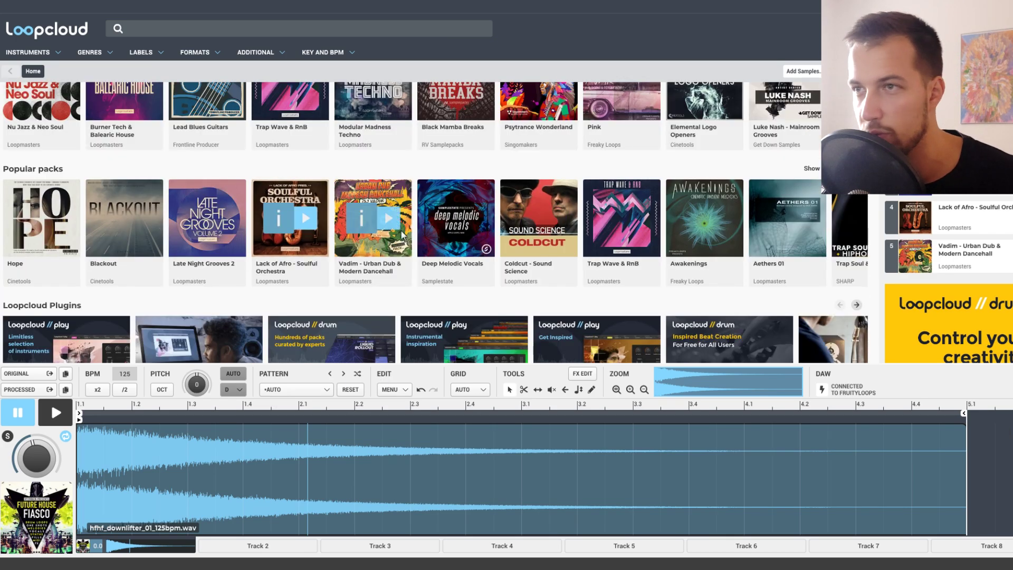
{"action": "scroll", "coordinate": [373, 191], "scroll_direction": "down", "scroll_amount": 1}
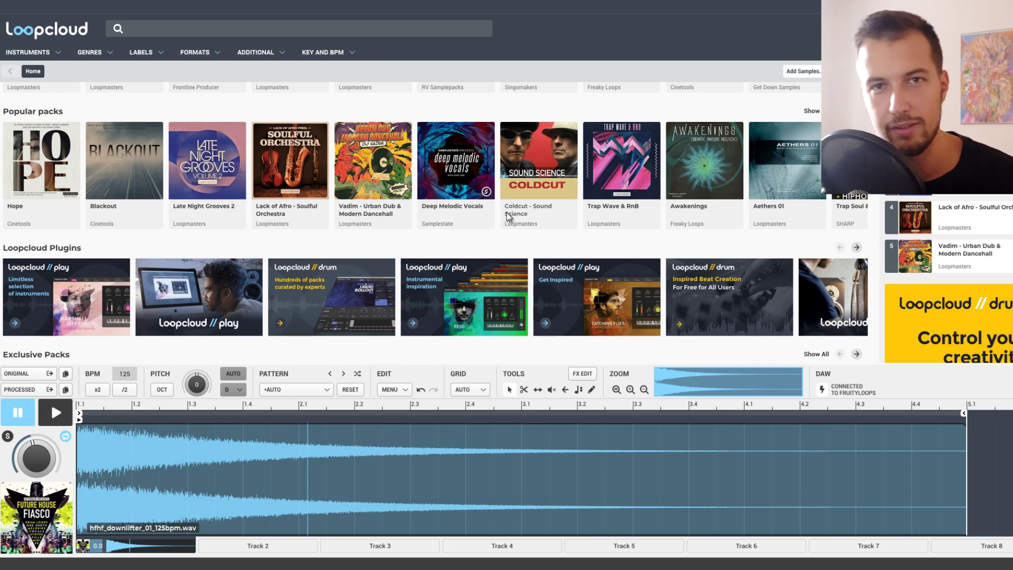
{"action": "scroll", "coordinate": [509, 217], "scroll_direction": "up", "scroll_amount": 5}
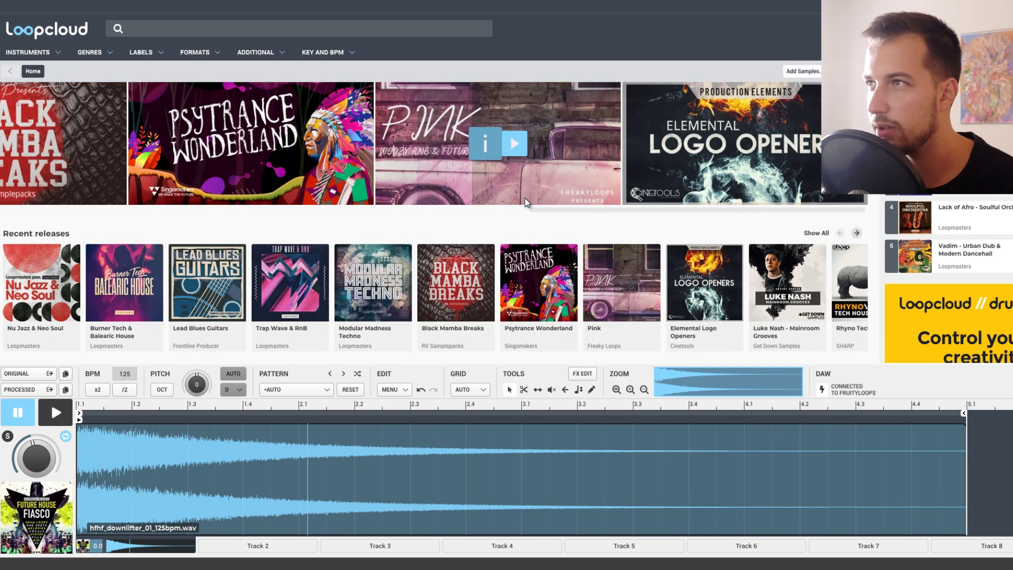